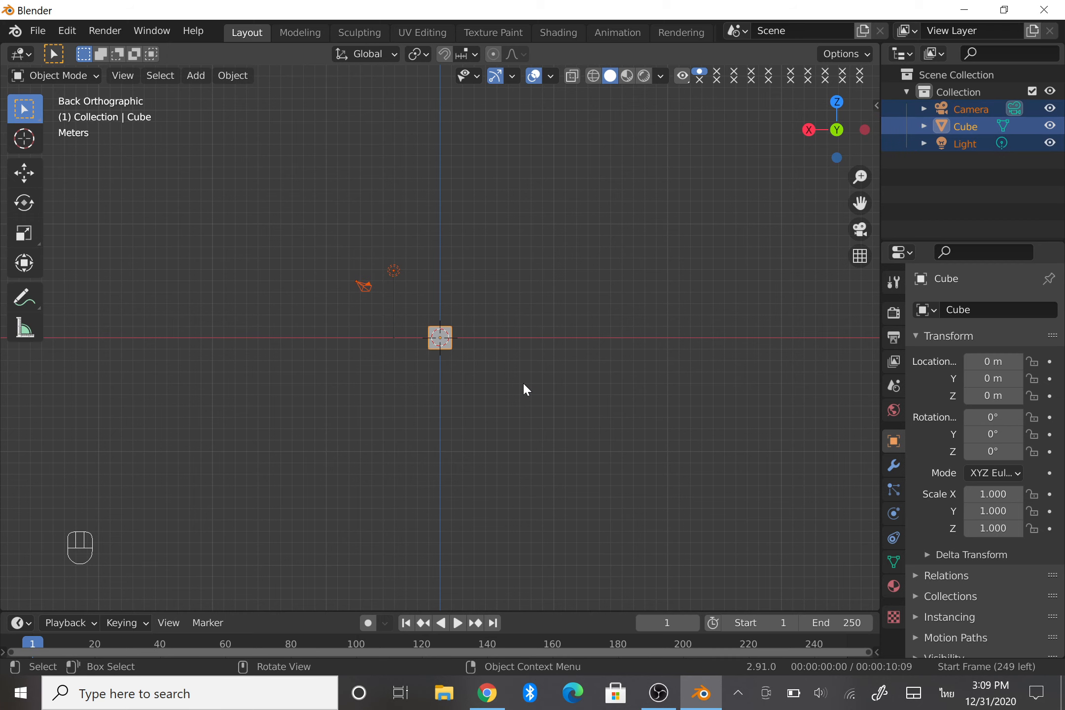
Delete all the default scene objects and add a new mesh cube at the origin.
key(Delete)
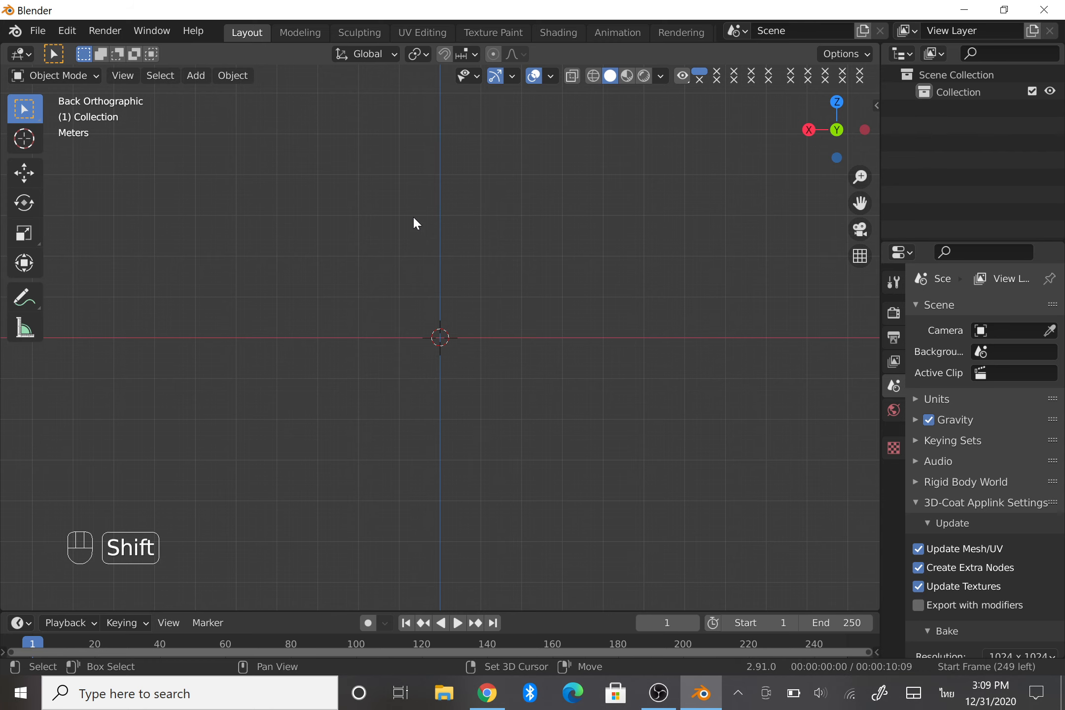
key(shift+a)
mouse_move(417, 184)
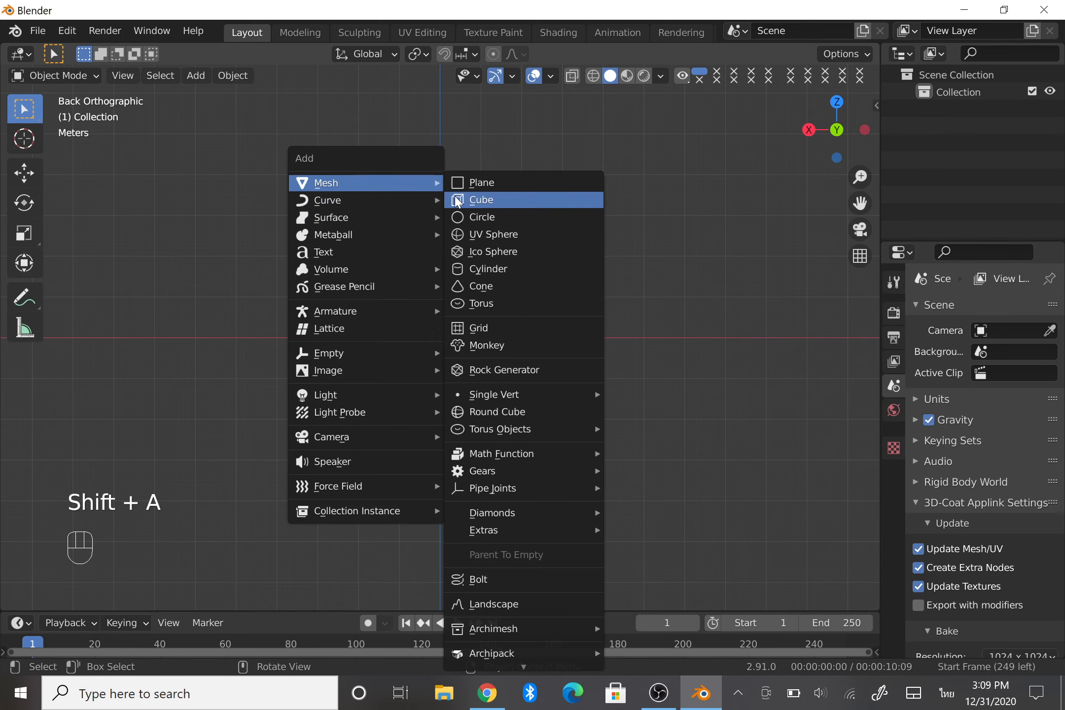
click(476, 200)
scroll(475, 279, up, 7)
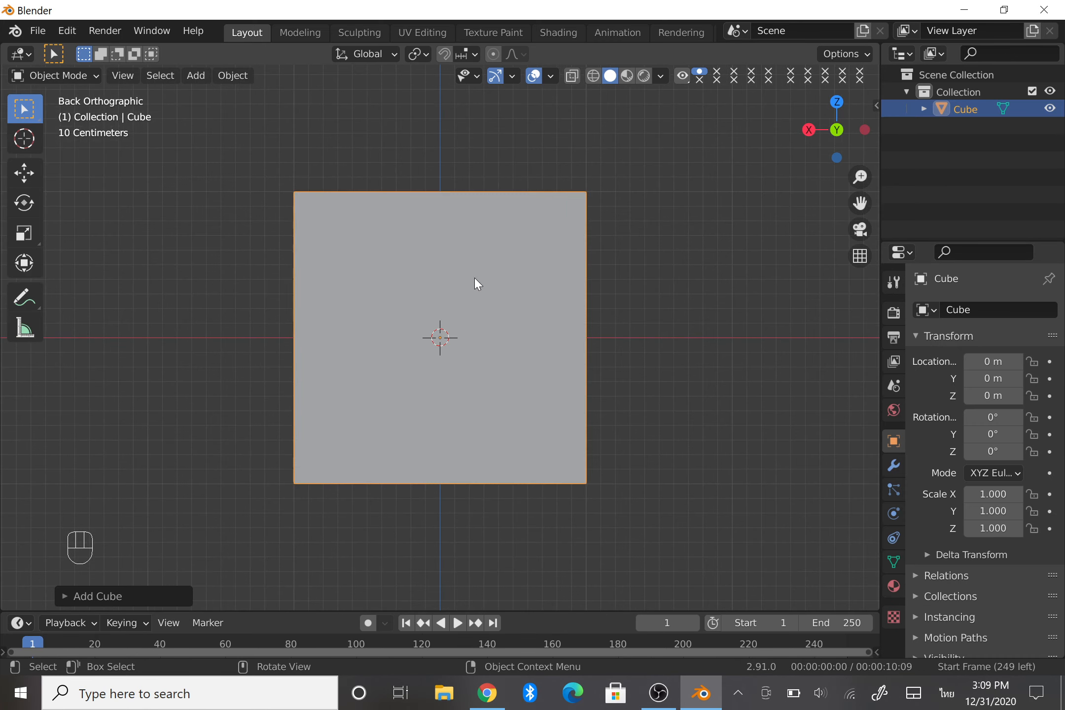
Give the cube a Subdivision Surface modifier with 4 viewport levels and apply it.
click(894, 465)
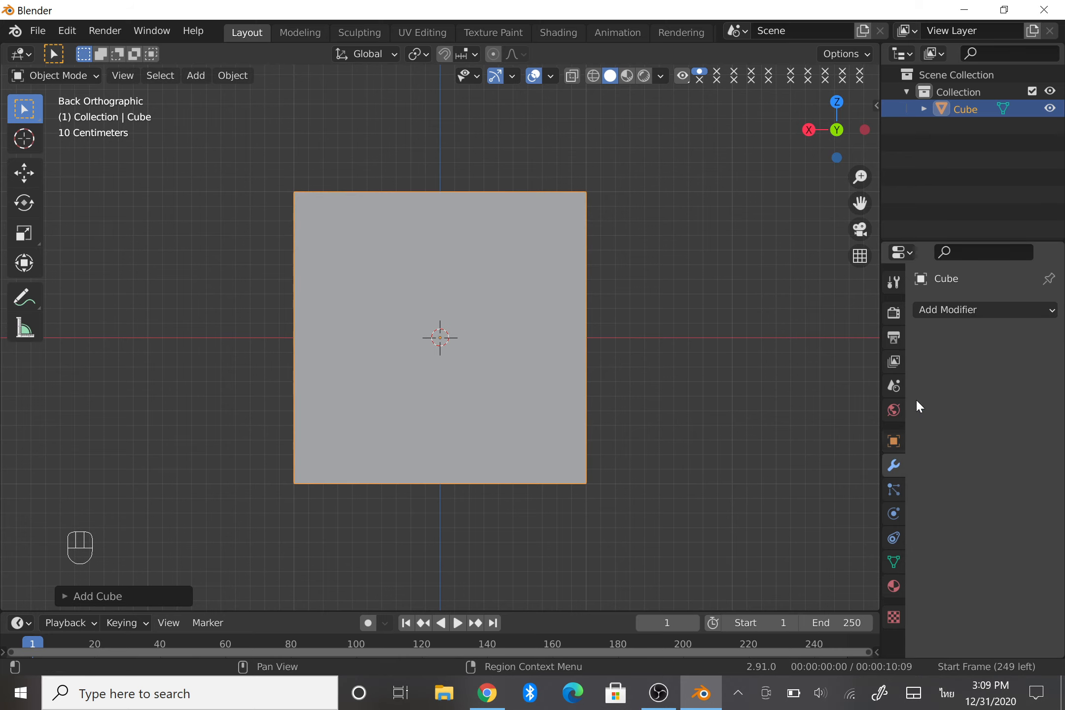
click(955, 310)
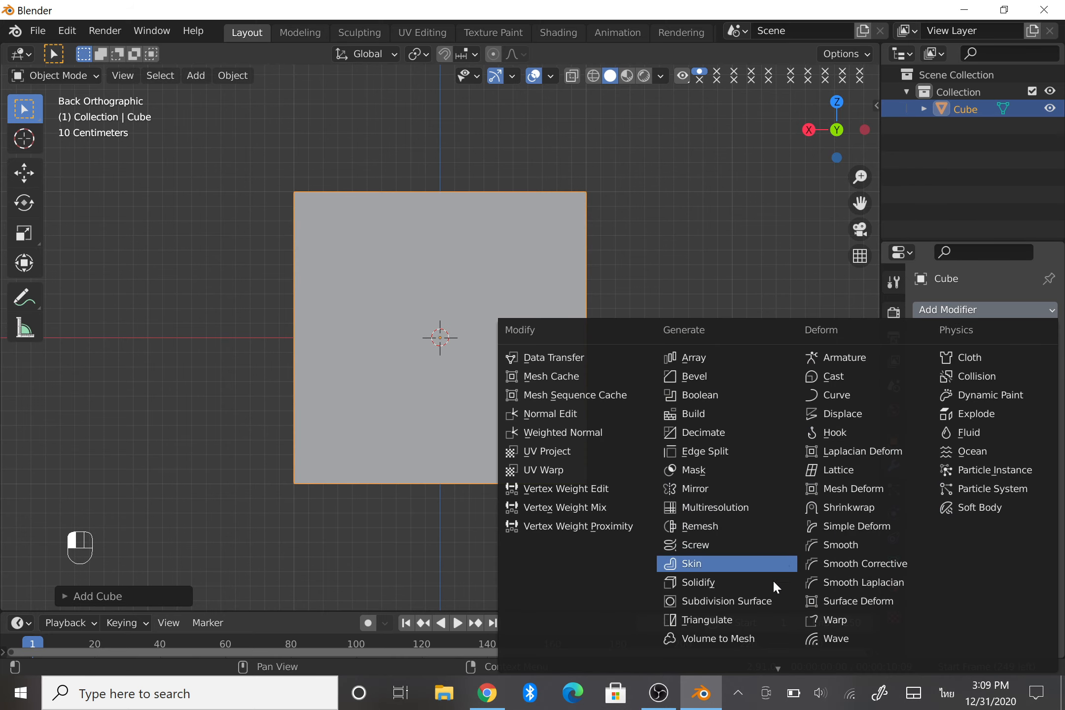
click(766, 601)
scroll(730, 523, up, 3)
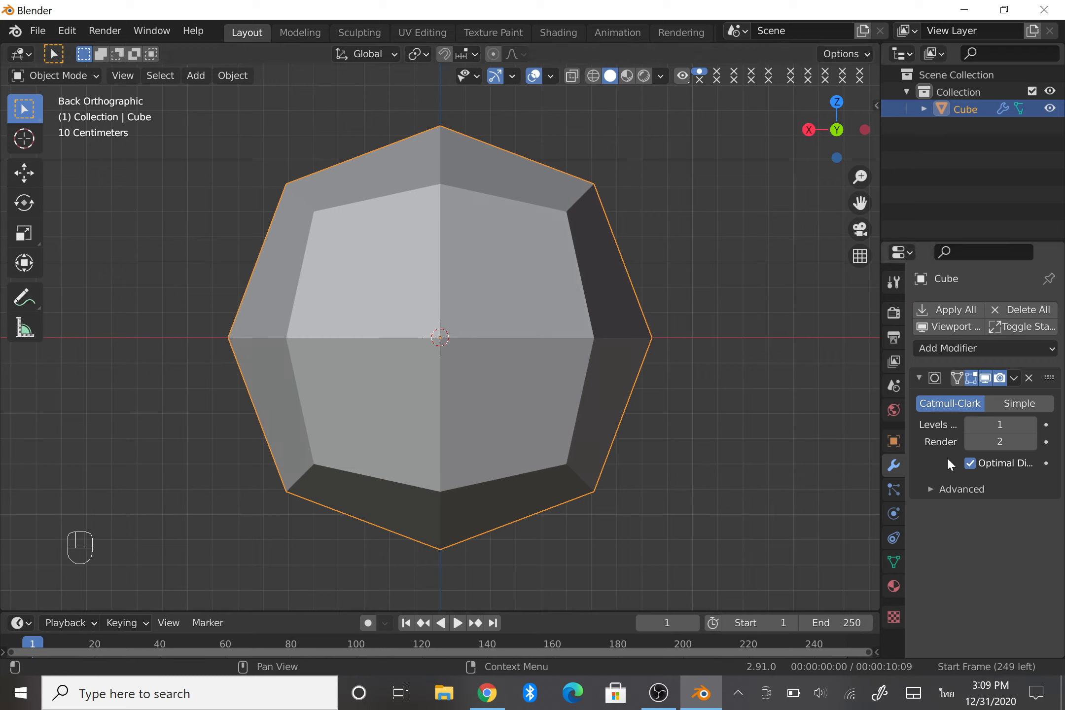
click(1032, 425)
click(1032, 424)
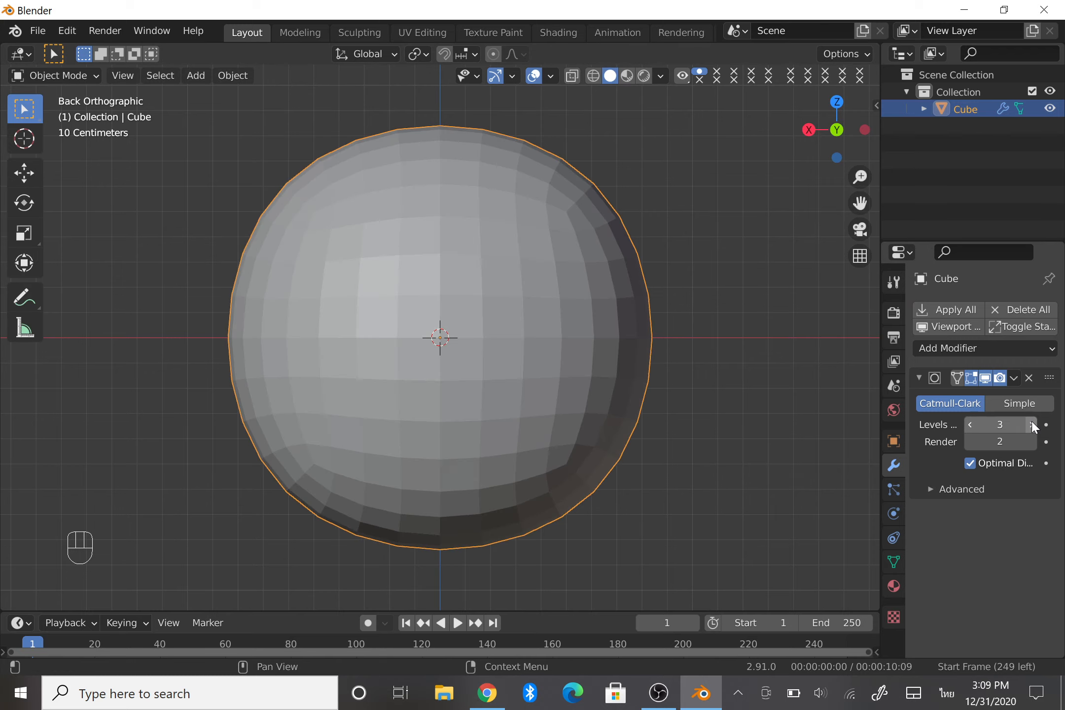
click(1032, 425)
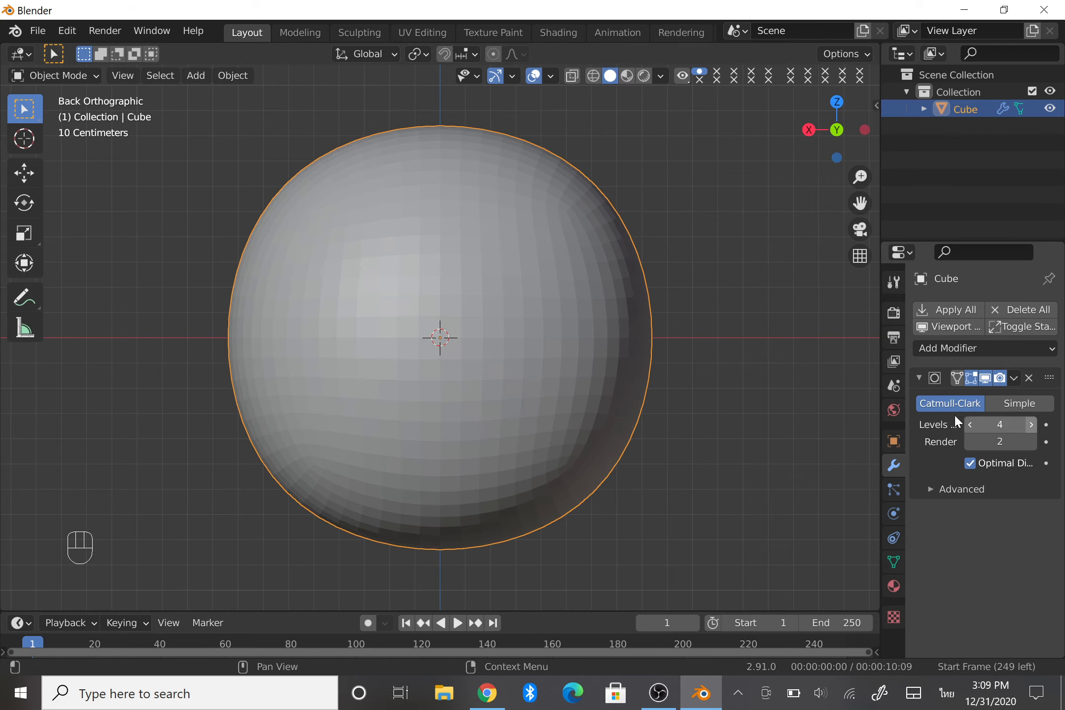
click(1014, 379)
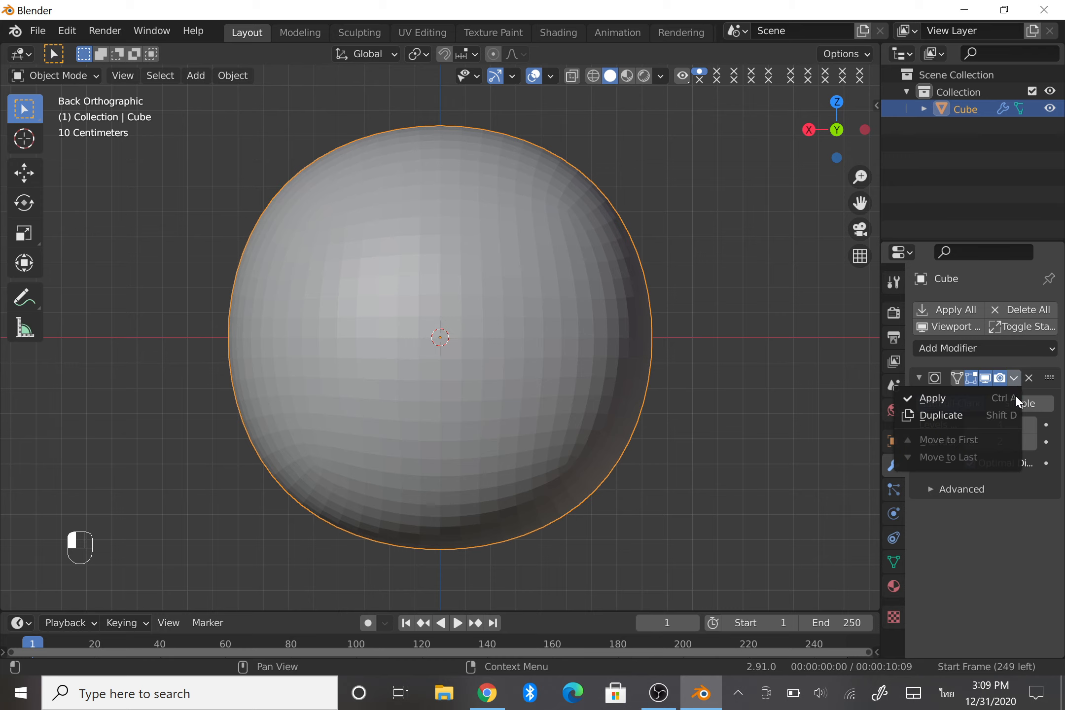
click(1015, 399)
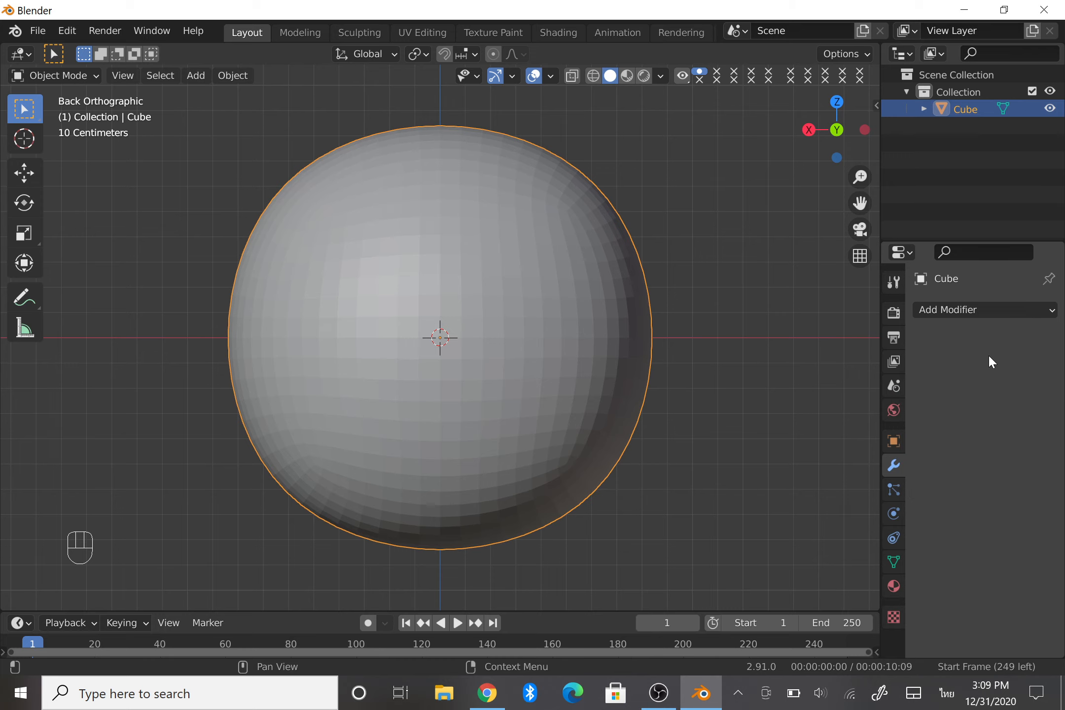
Add a Wireframe modifier to the subdivided cube.
click(973, 312)
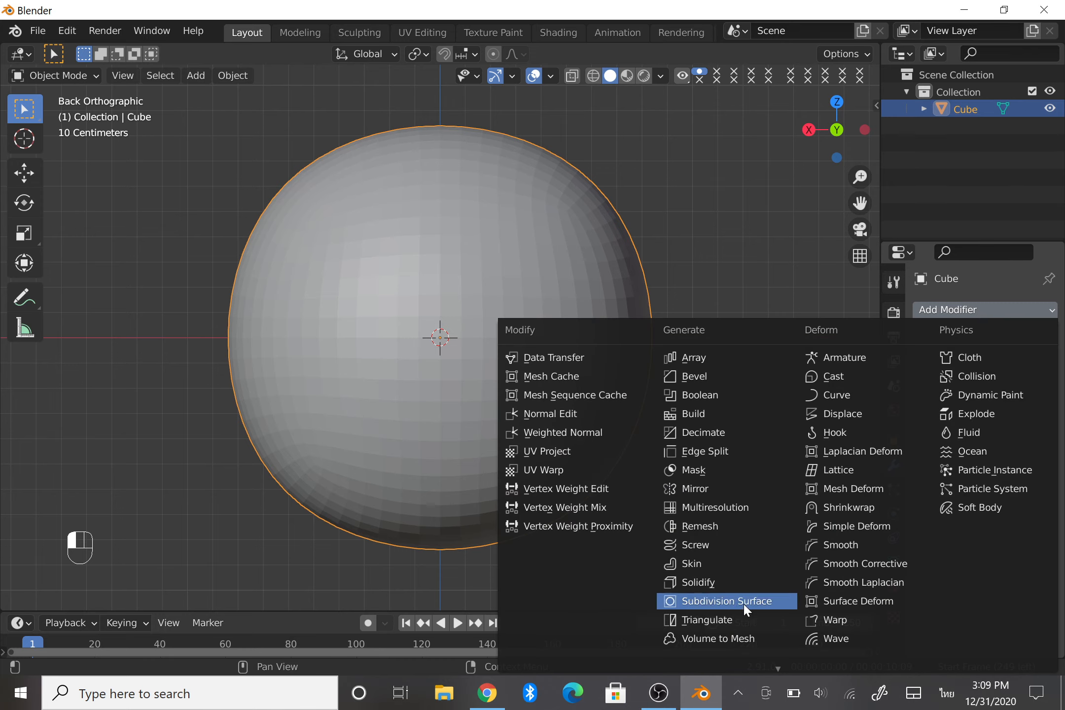
scroll(774, 657, down, 1)
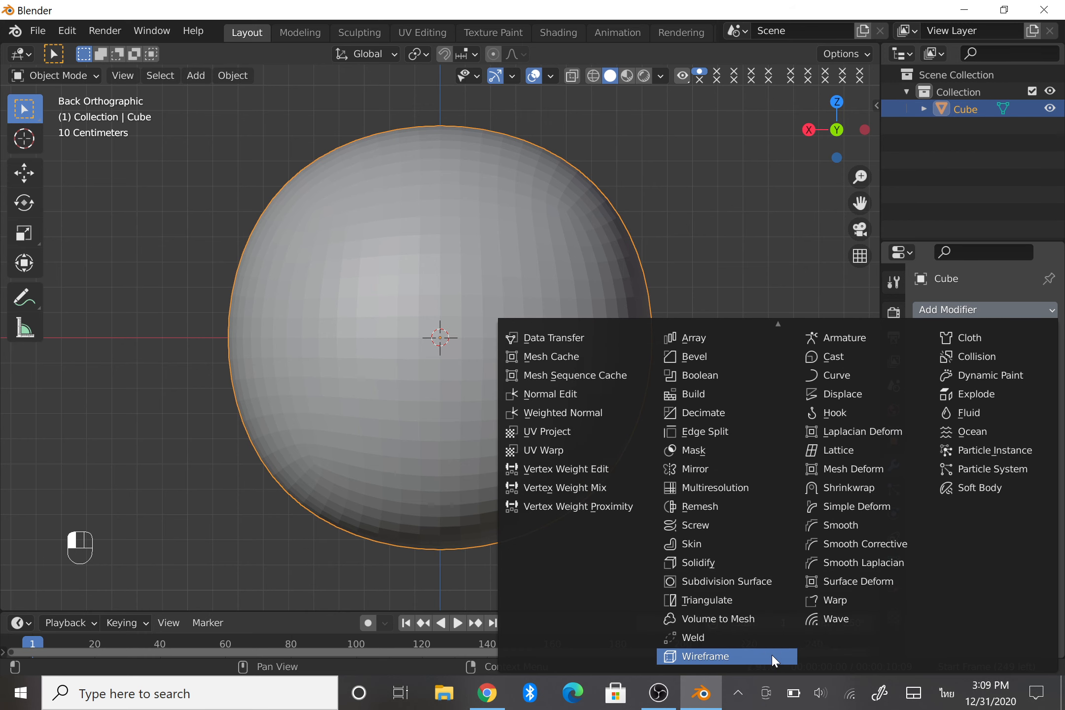
click(773, 657)
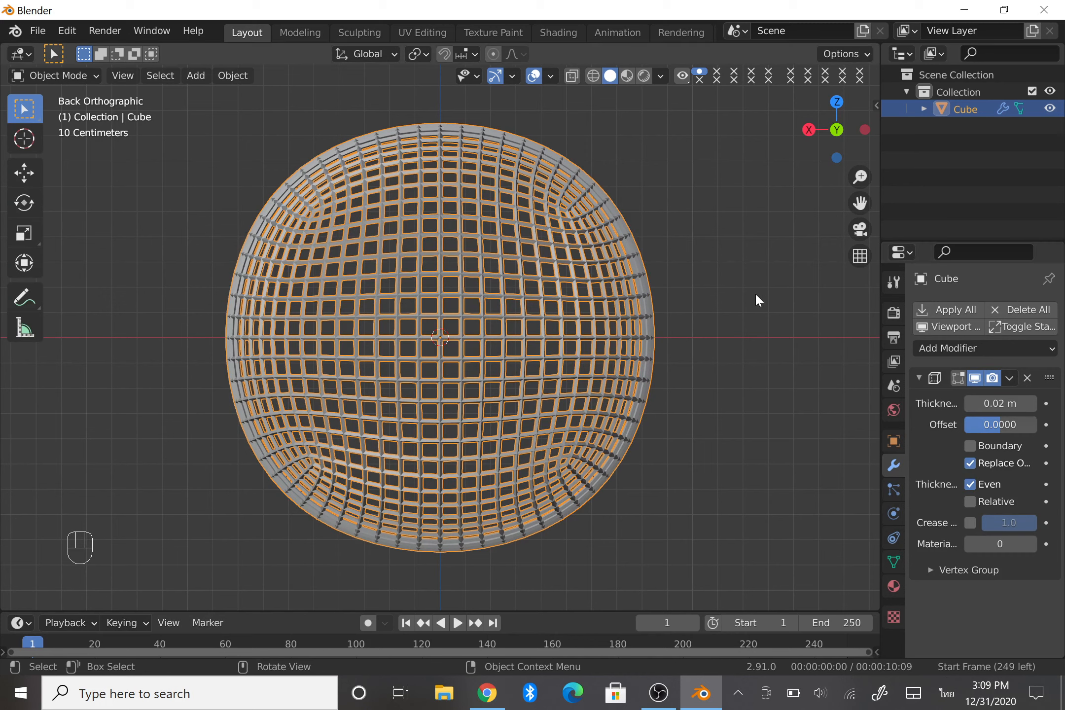
Shade the wireframe ball smooth and apply its Wireframe modifier.
right_click(752, 235)
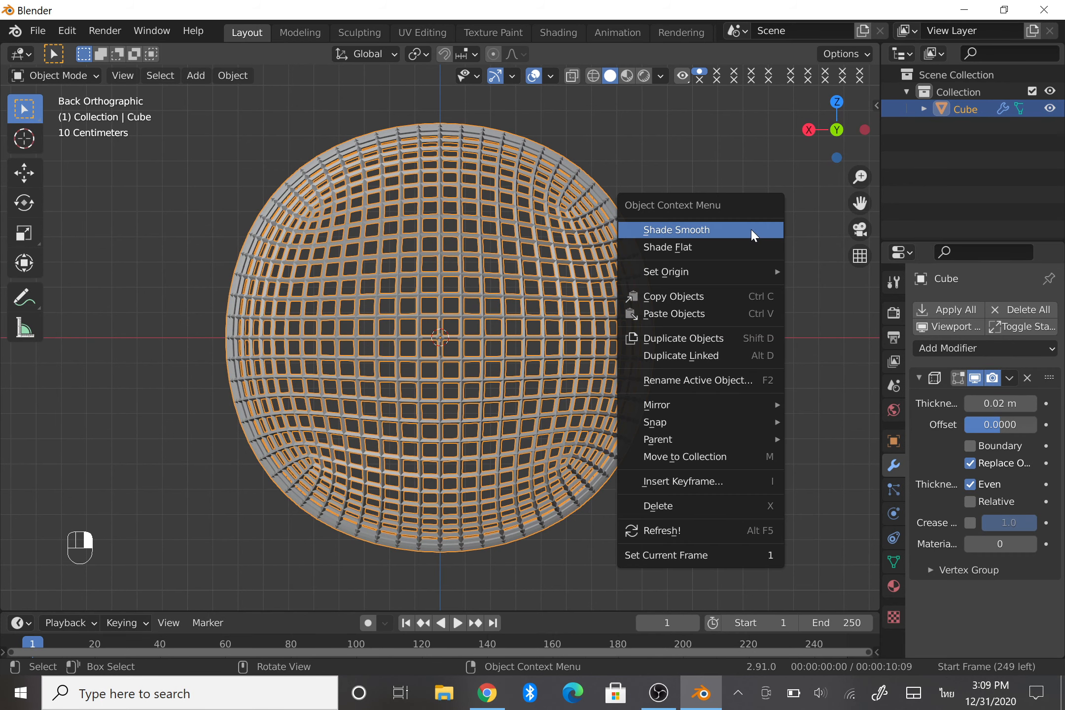
click(751, 231)
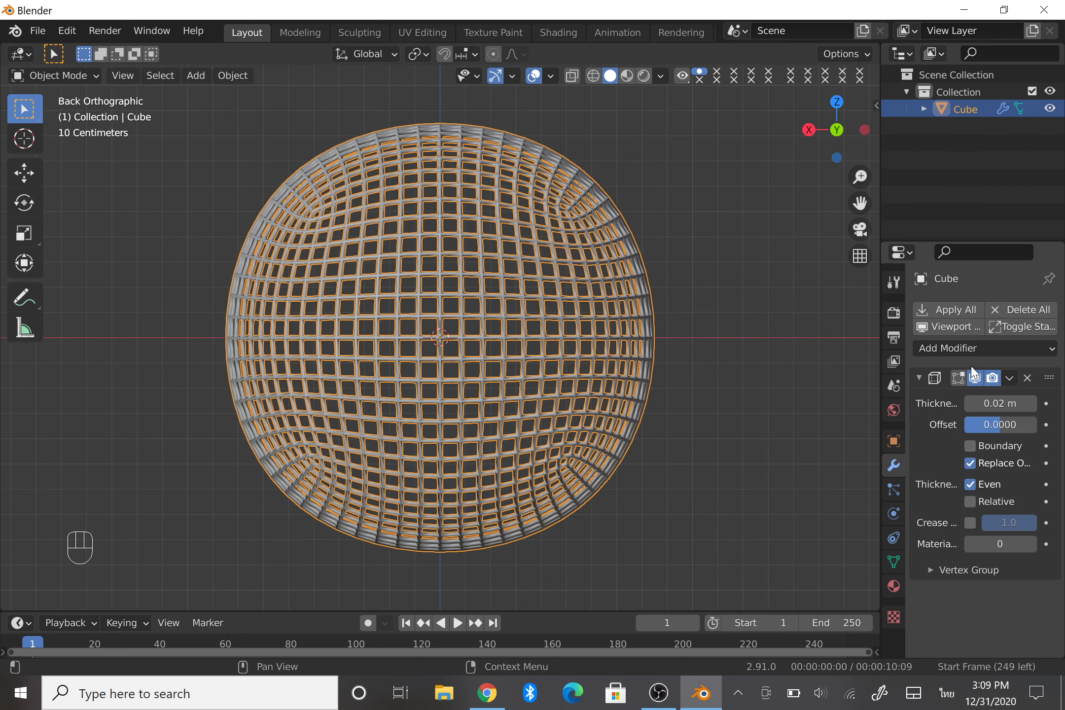
click(1006, 379)
click(999, 397)
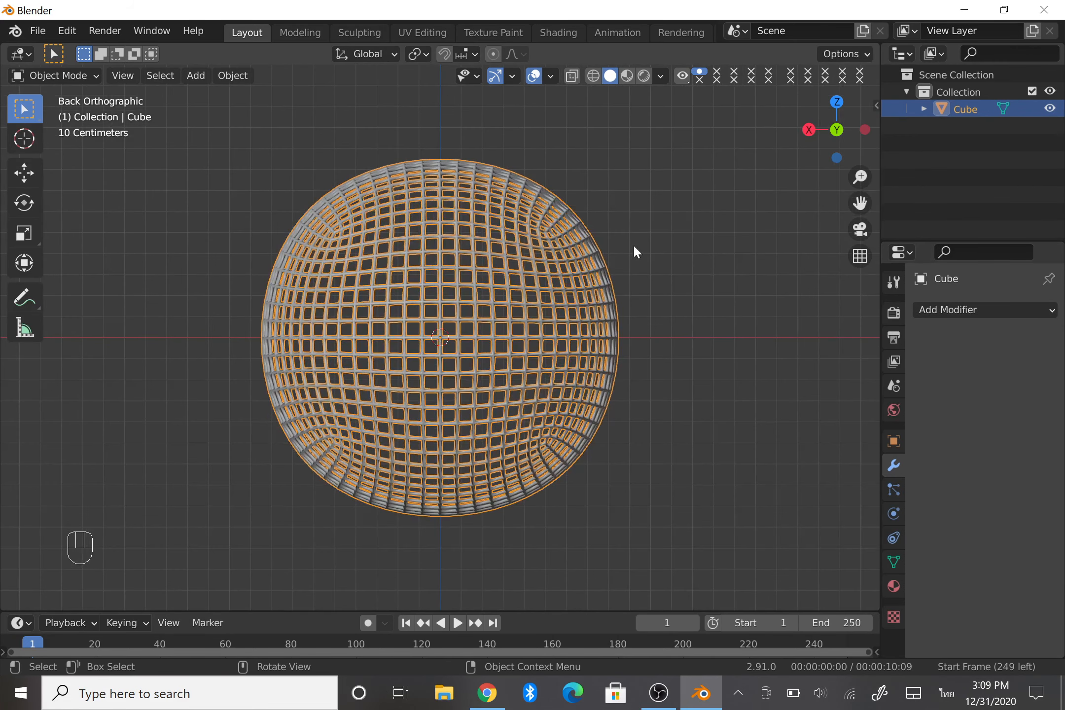
Add a second mesh cube at the centre of the wireframe ball.
key(shift+a)
mouse_move(569, 190)
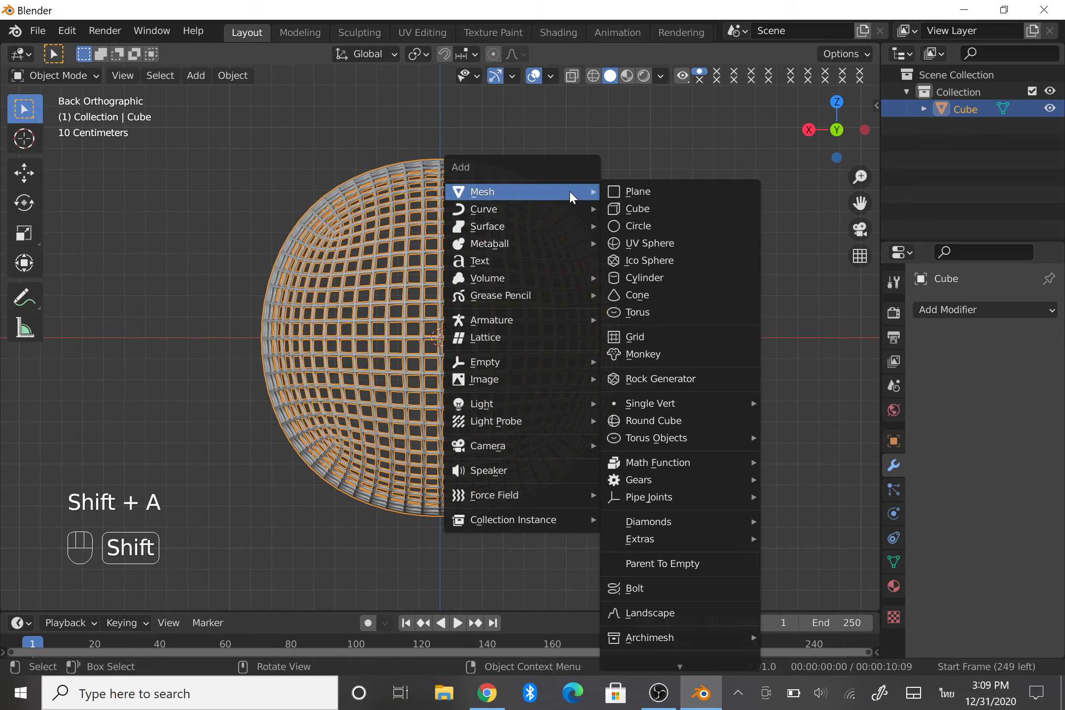
click(628, 213)
Give the second cube a Subdivision Surface modifier with 4 viewport levels and apply it.
click(915, 309)
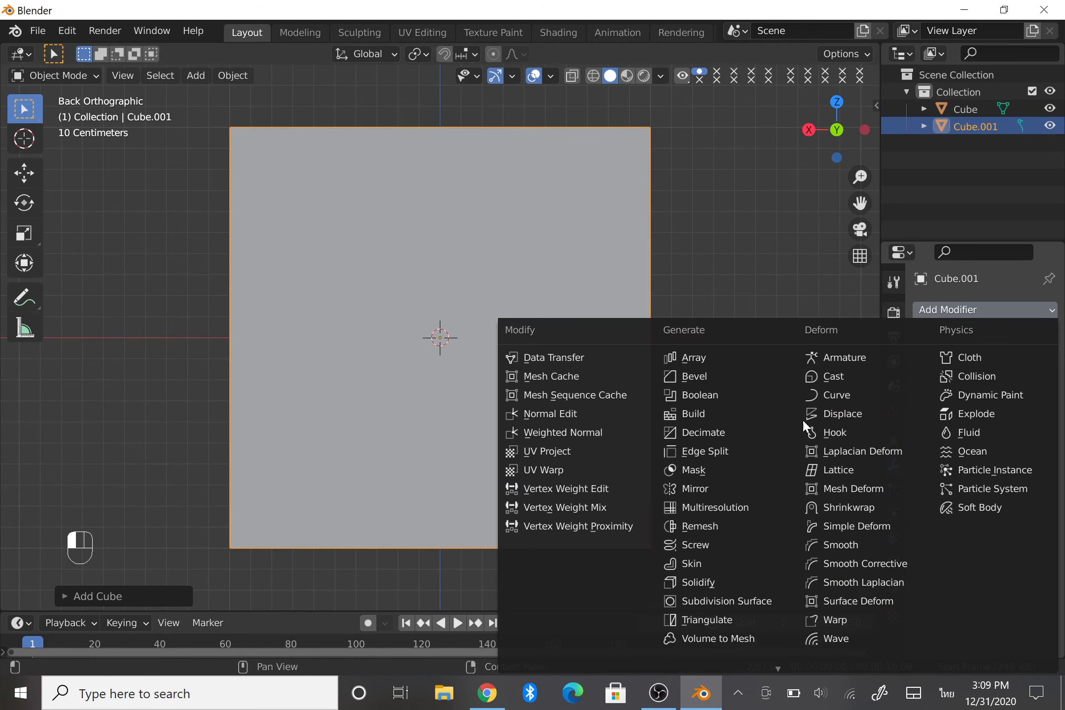
click(729, 601)
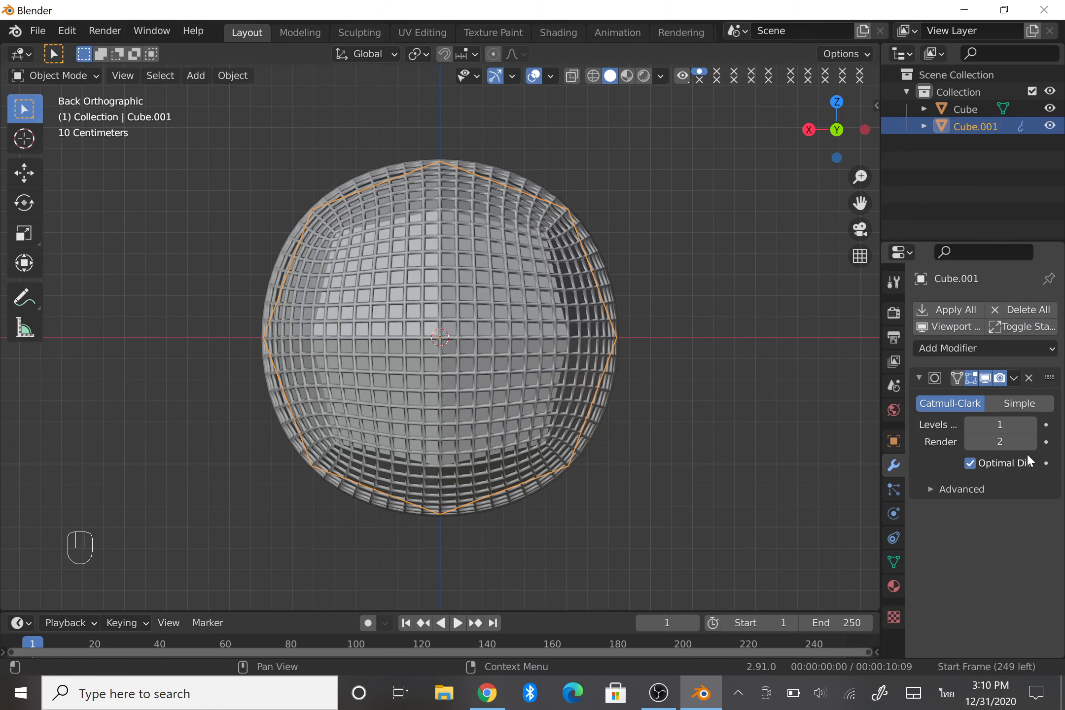
click(1033, 424)
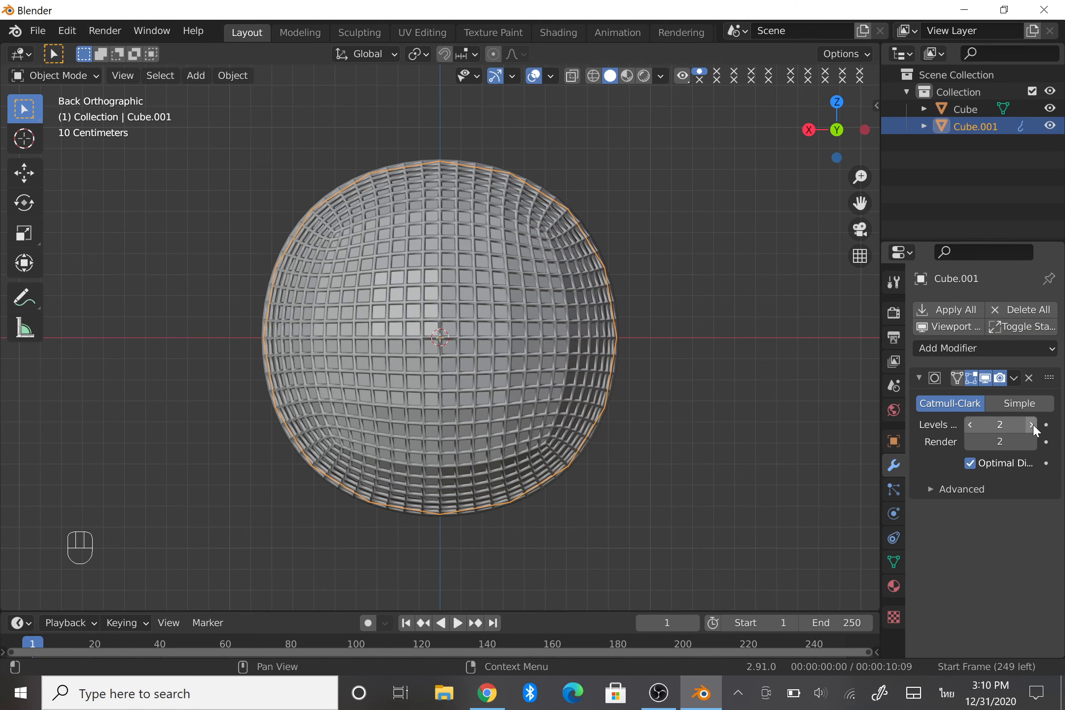
click(1032, 424)
click(1032, 424)
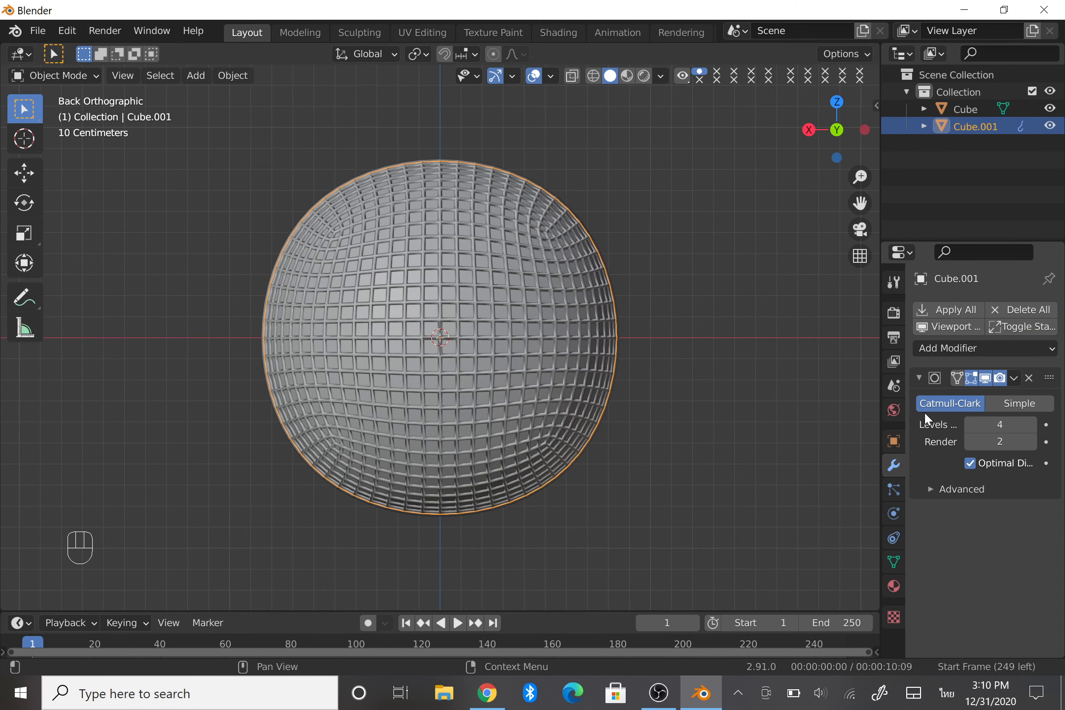
scroll(802, 414, up, 3)
scroll(787, 382, down, 2)
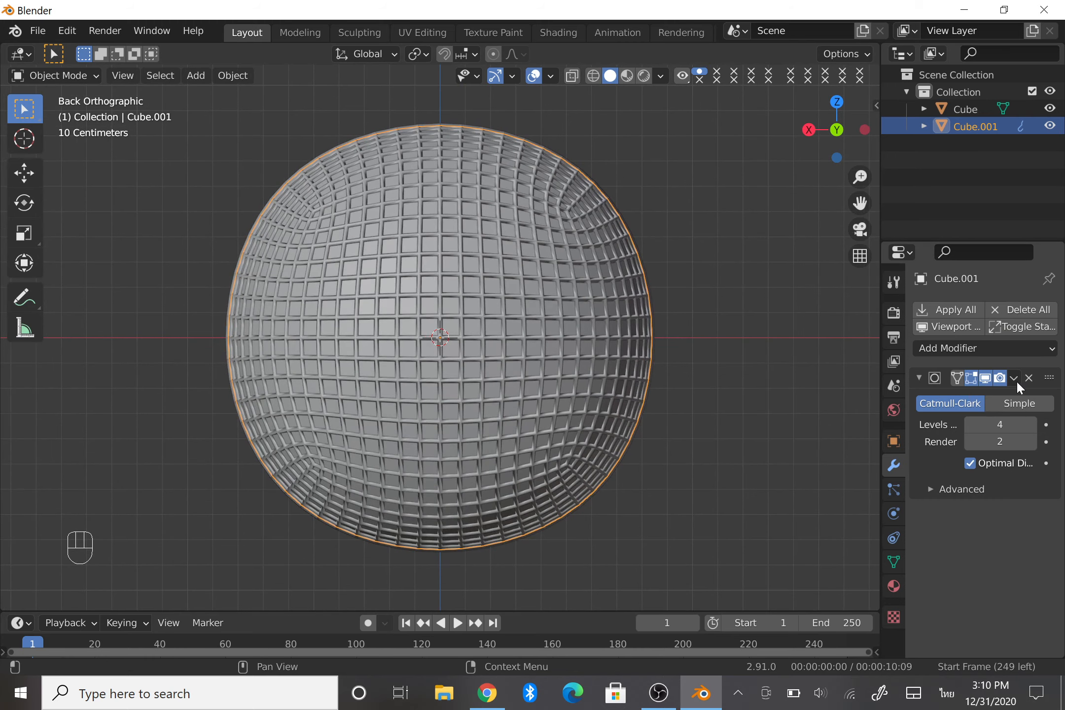
click(1013, 378)
click(926, 399)
Select both the wireframe ball and the inner ball and move them upward together along the Z axis.
scroll(695, 308, down, 2)
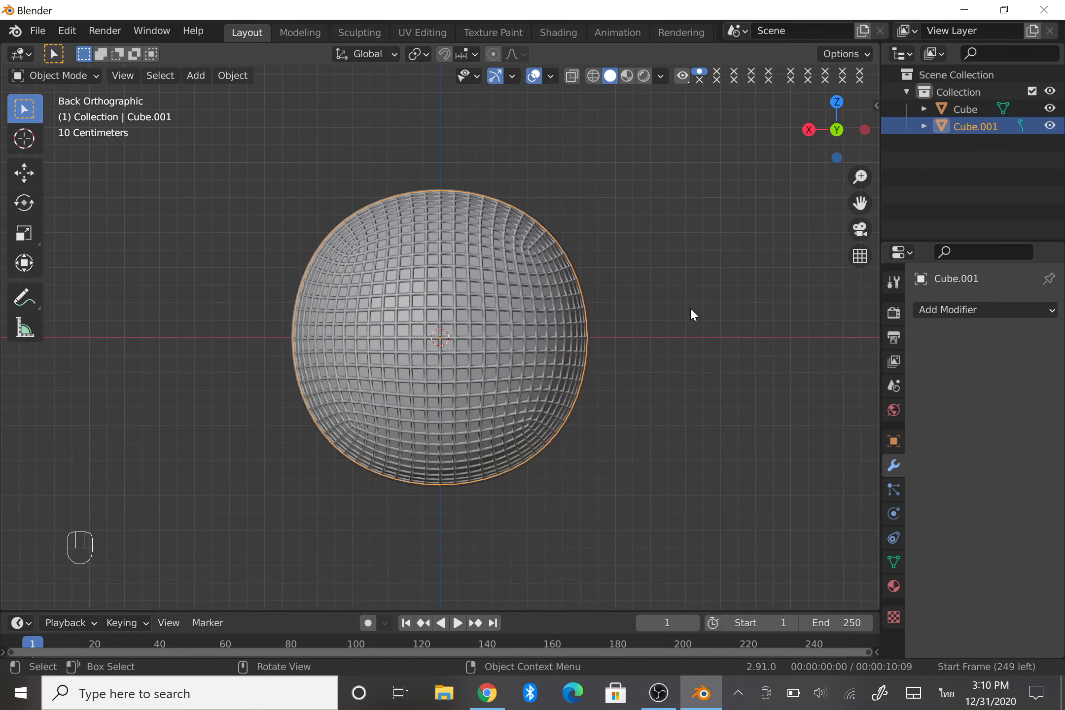
scroll(691, 309, up, 4)
scroll(693, 310, down, 3)
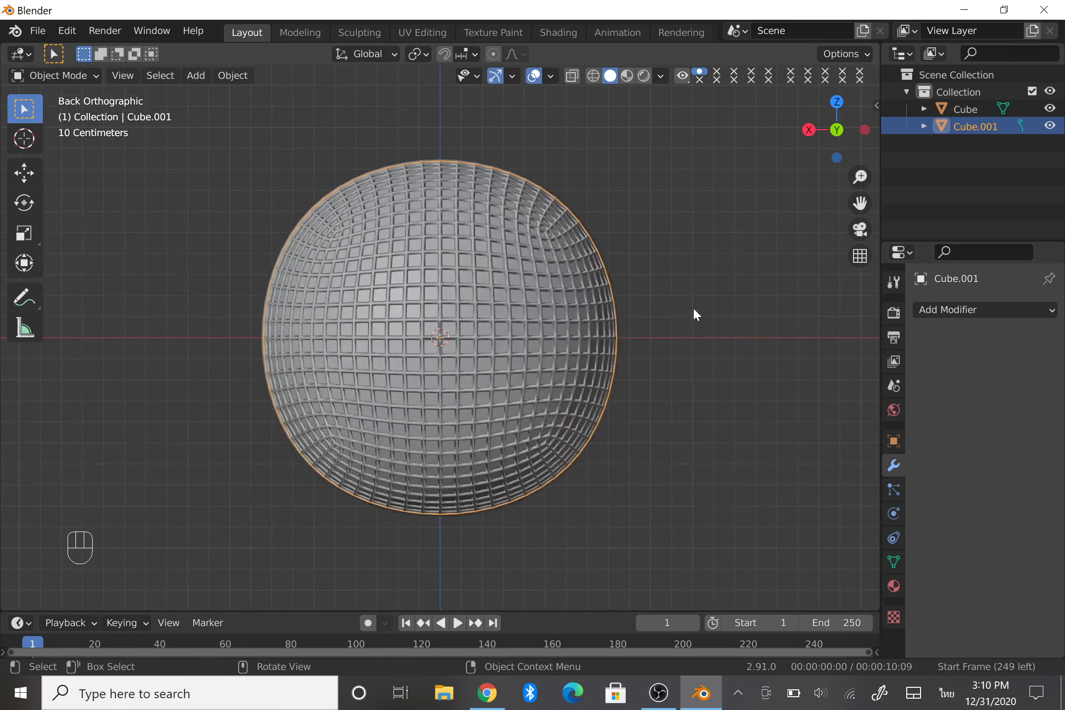
scroll(693, 307, down, 1)
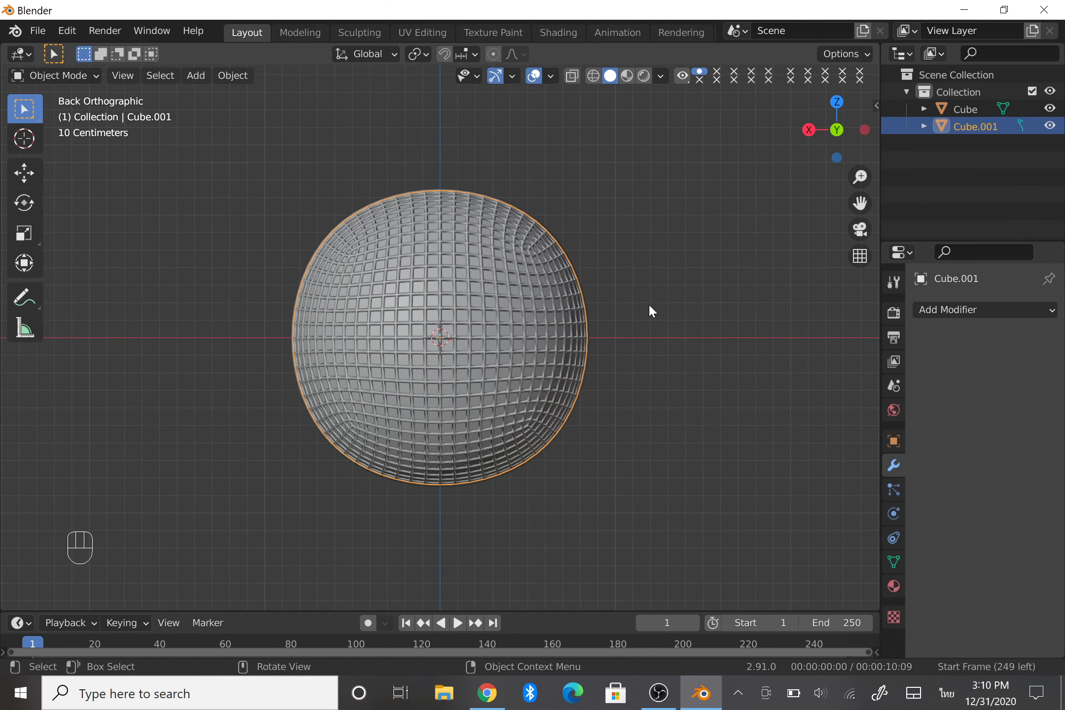
key(a)
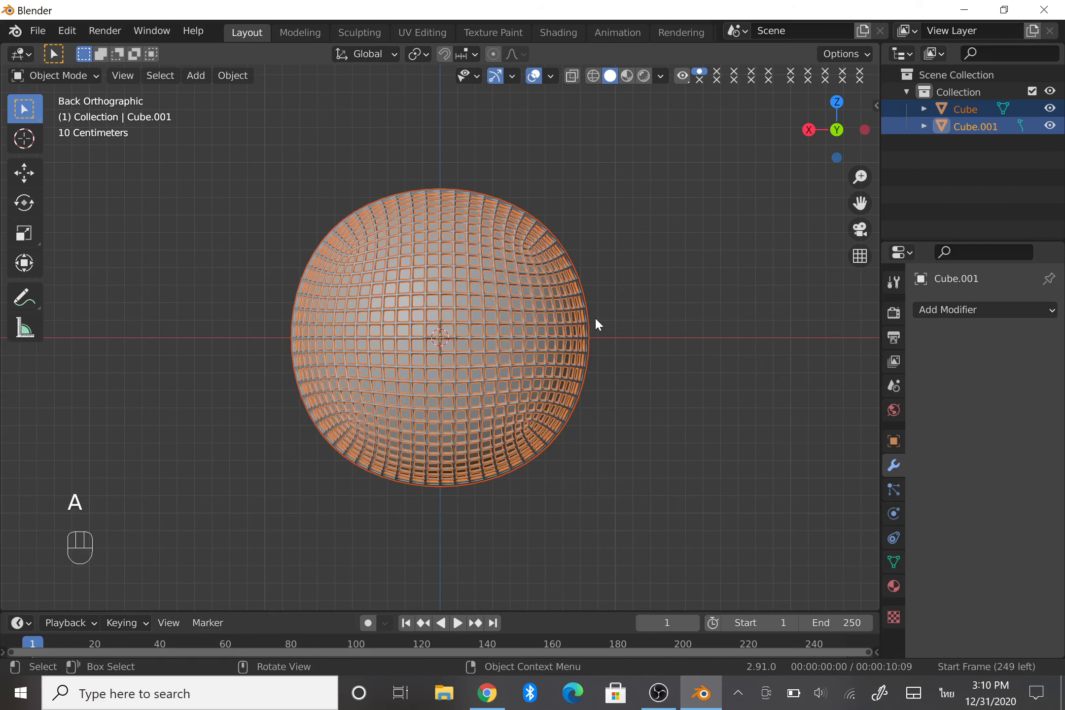
scroll(522, 270, down, 3)
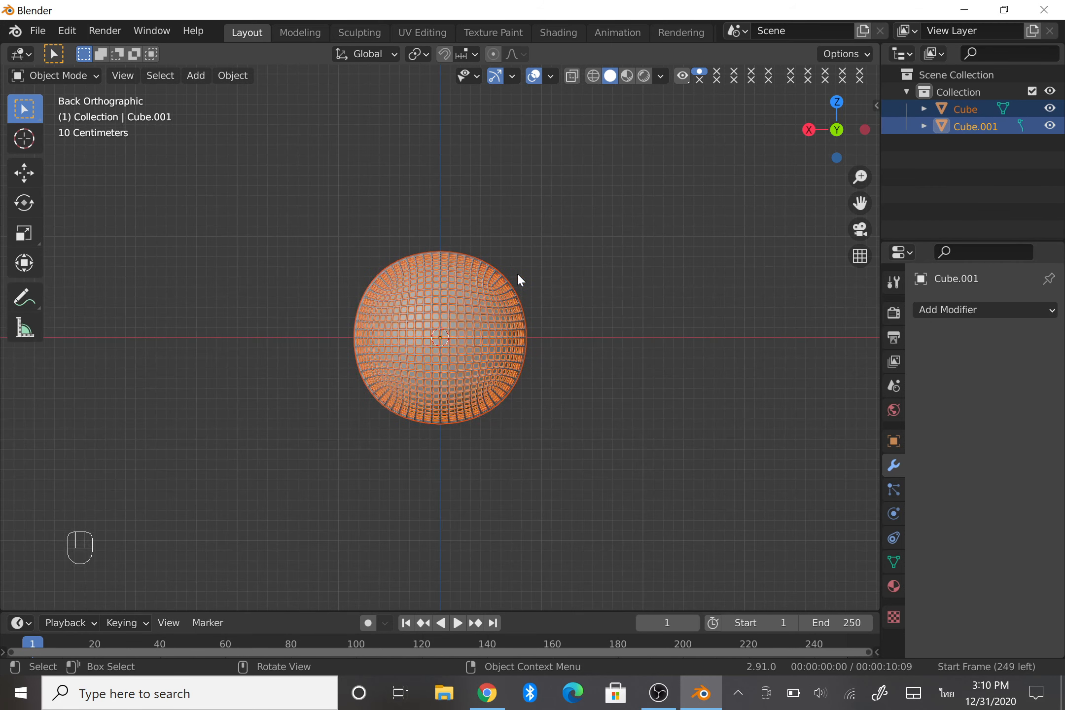
key(g)
key(z)
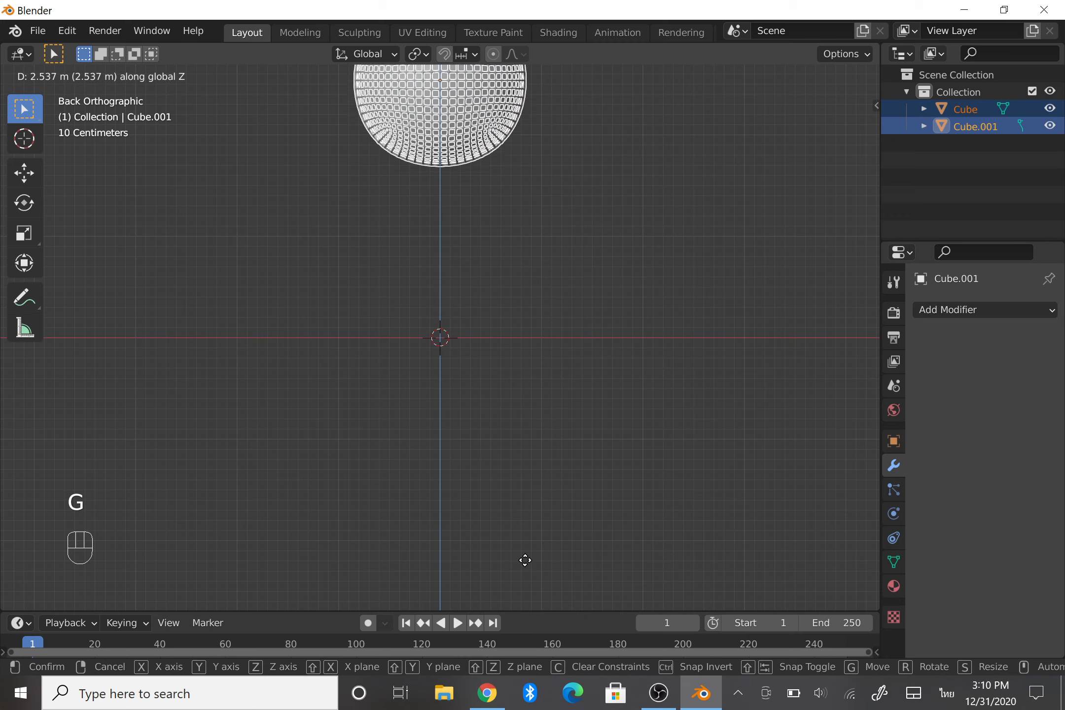
click(544, 326)
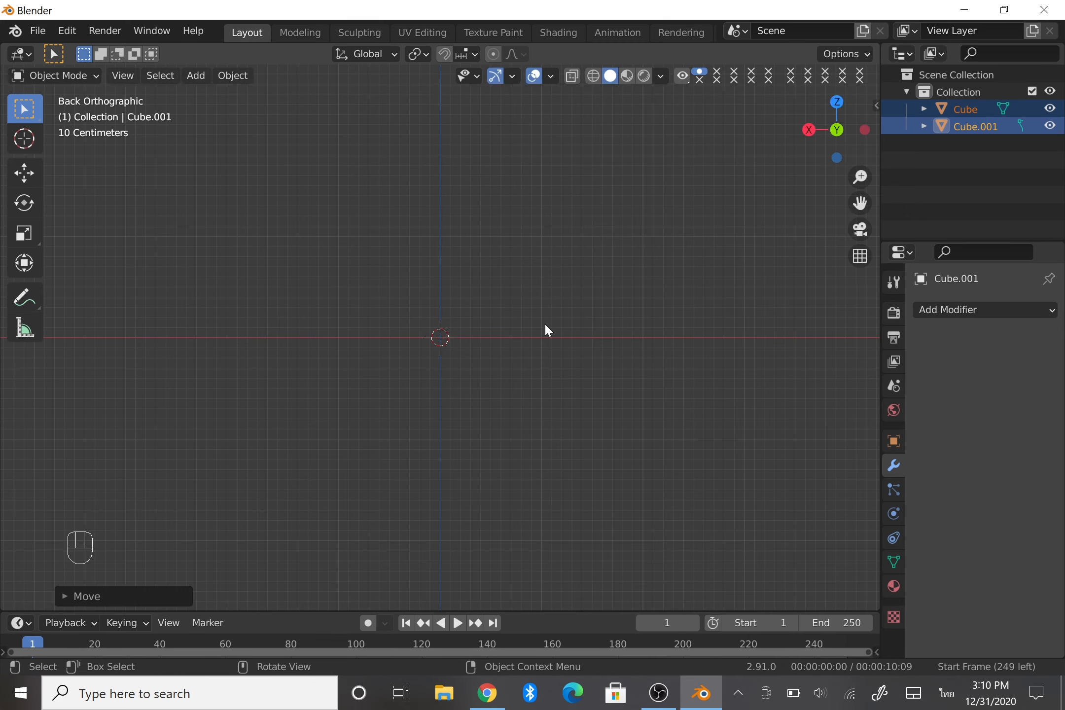
Deselect the balls and add a mesh cylinder at the origin below them.
drag(849, 200, 789, 232)
scroll(706, 250, down, 5)
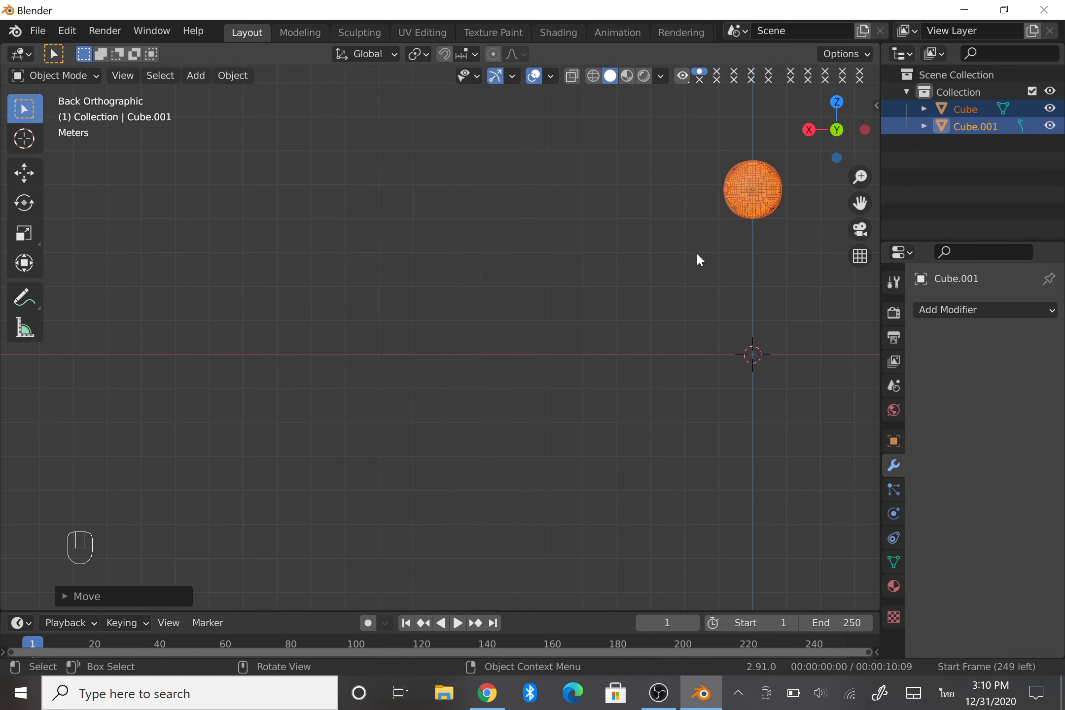
drag(858, 199, 642, 316)
scroll(563, 329, up, 6)
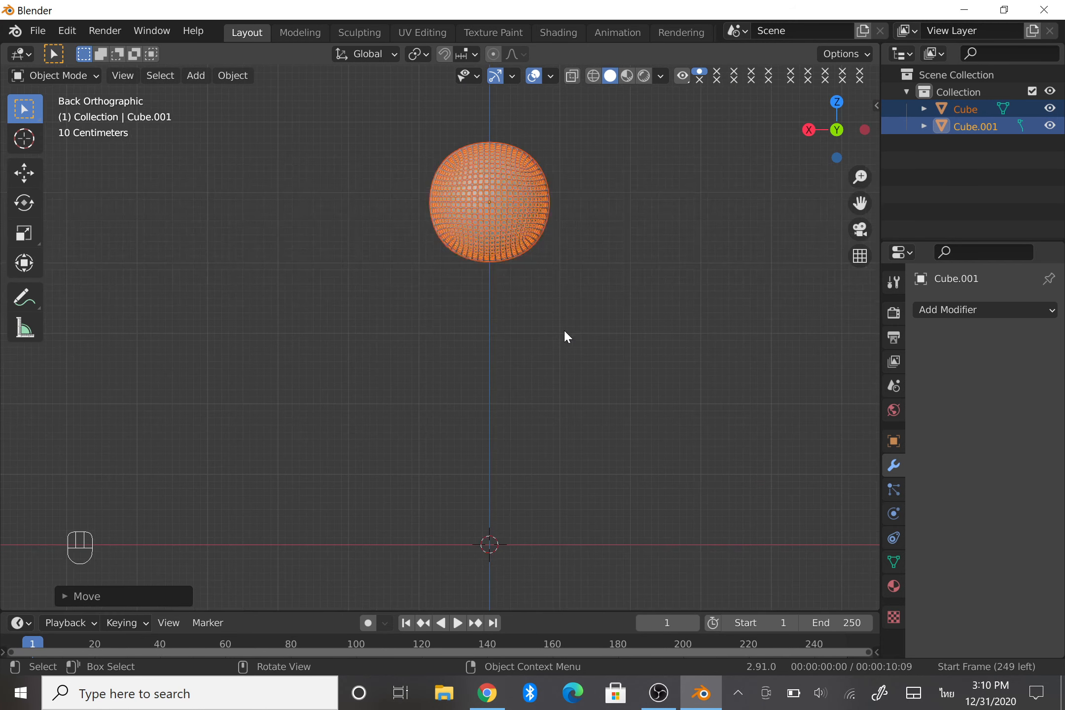
scroll(563, 329, down, 3)
click(593, 301)
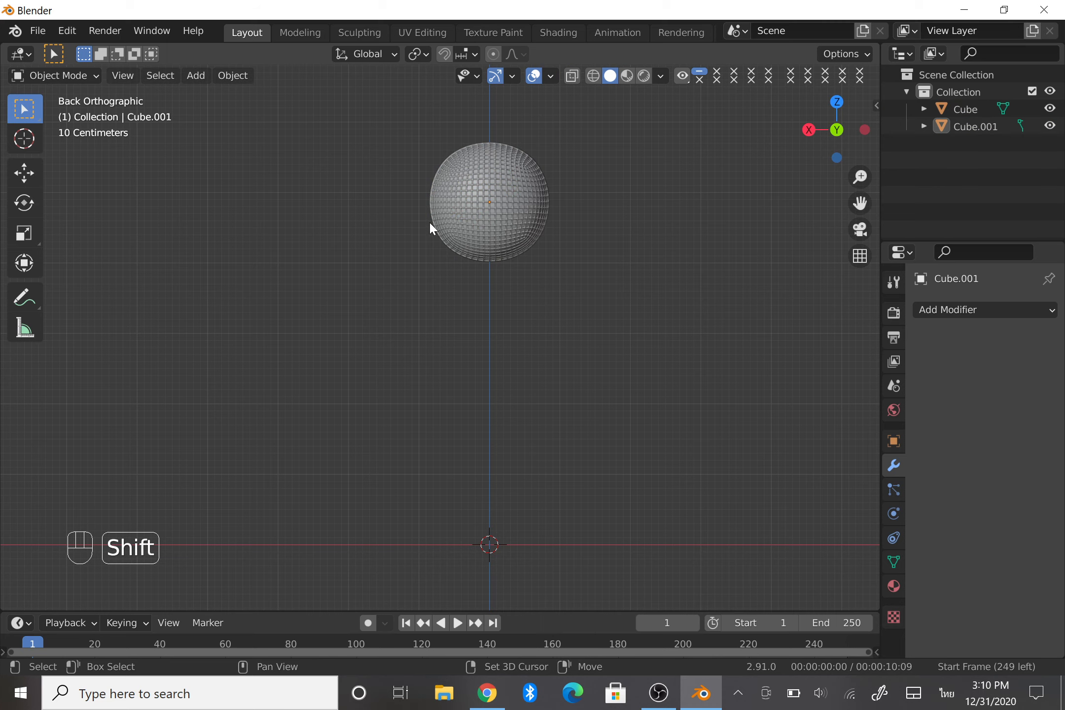
key(shift+a)
mouse_move(430, 223)
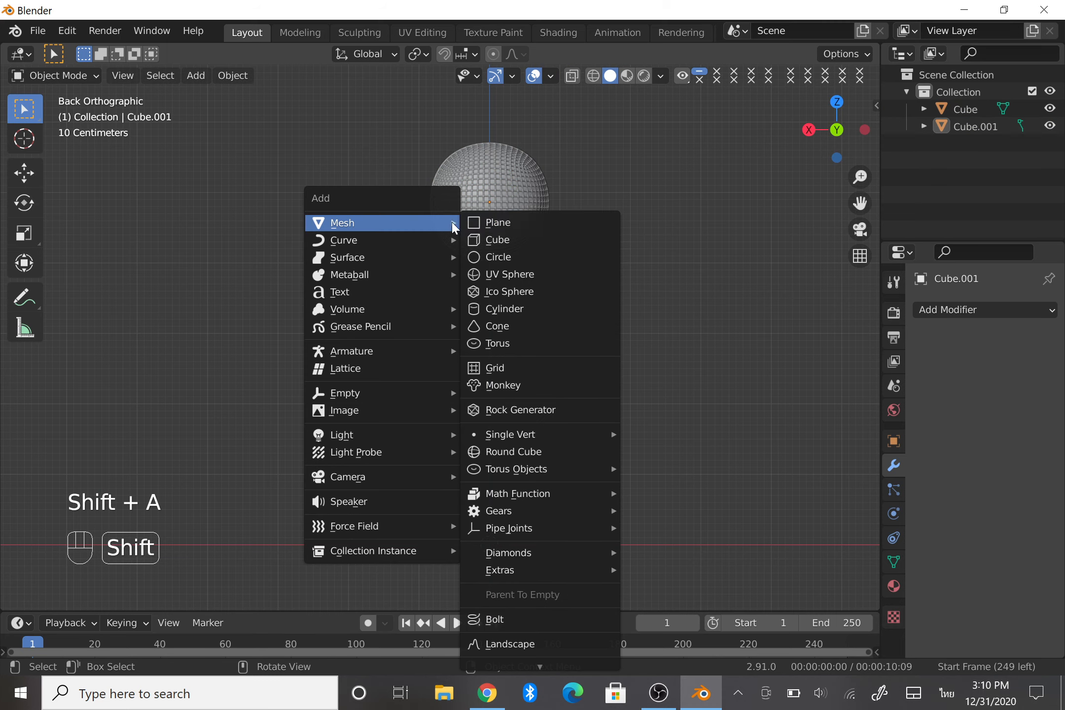
click(502, 312)
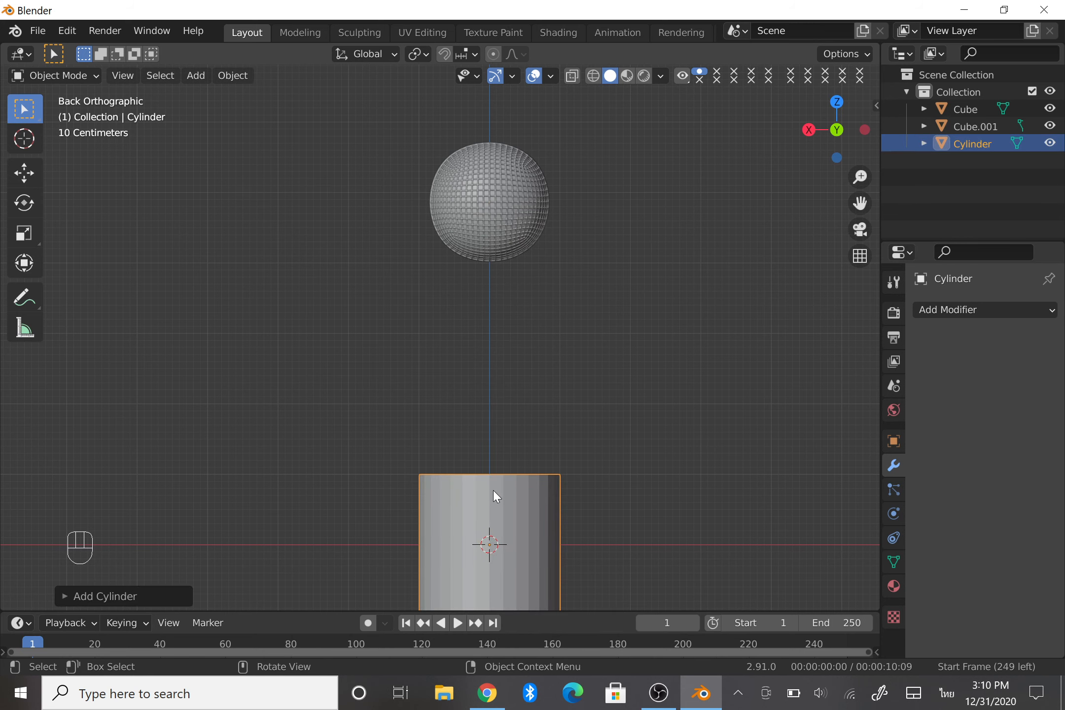
Raise the cylinder along Z and stretch it vertically to roughly twice its height, with its top just below the ball.
key(g)
key(z)
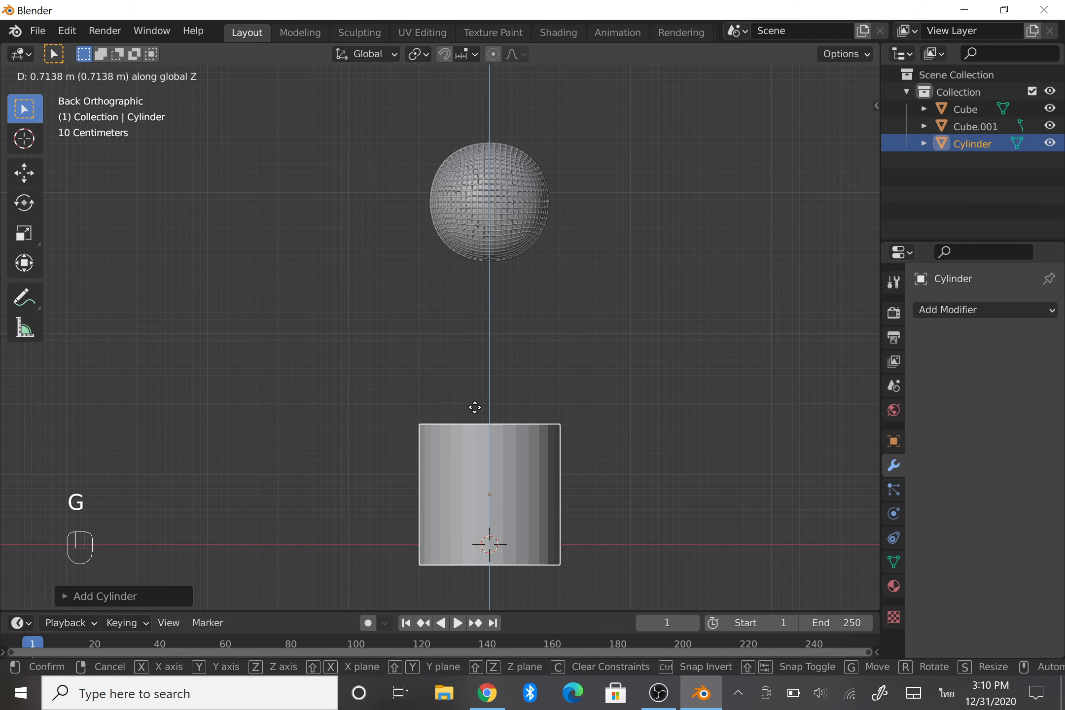
click(467, 371)
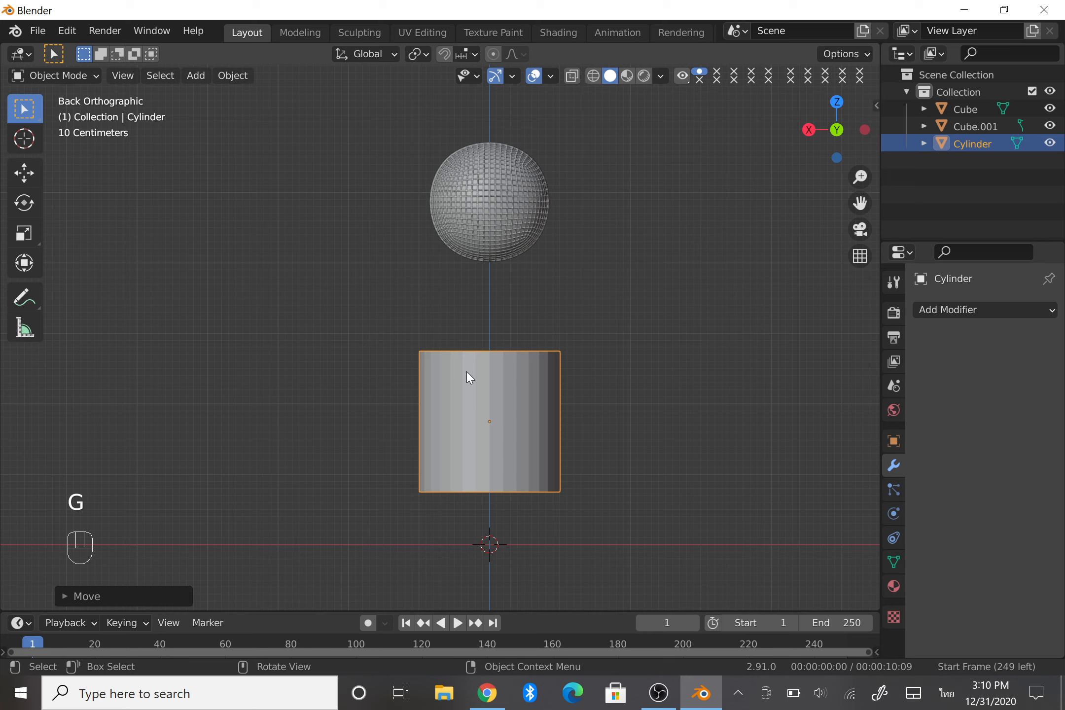
key(s)
key(z)
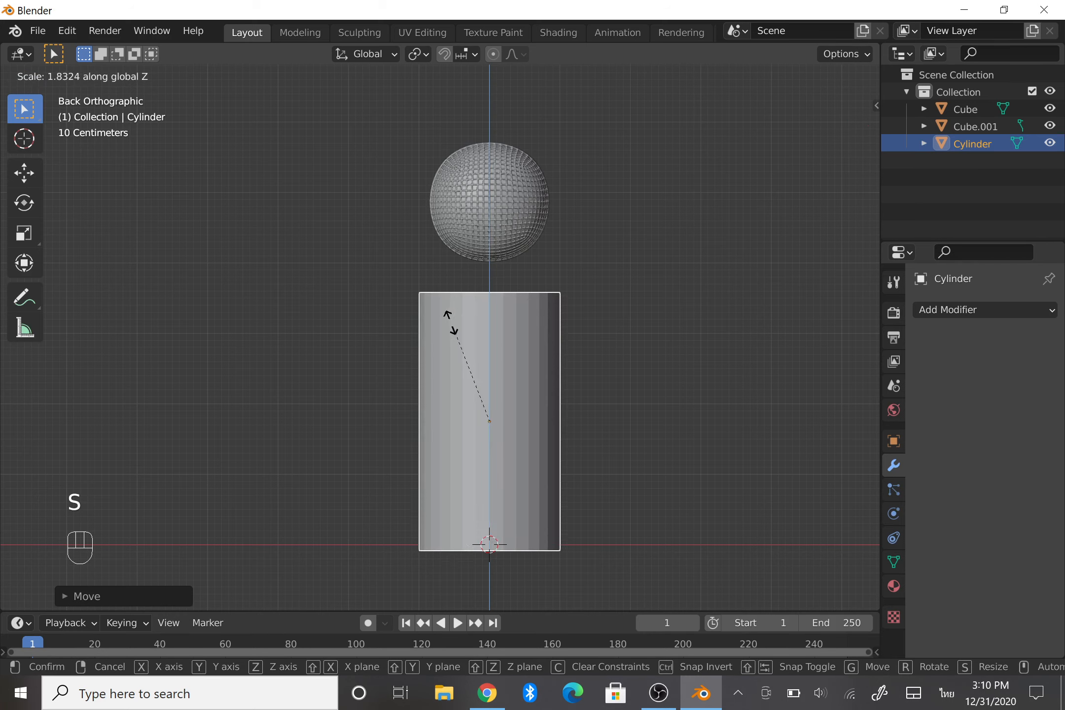
click(446, 313)
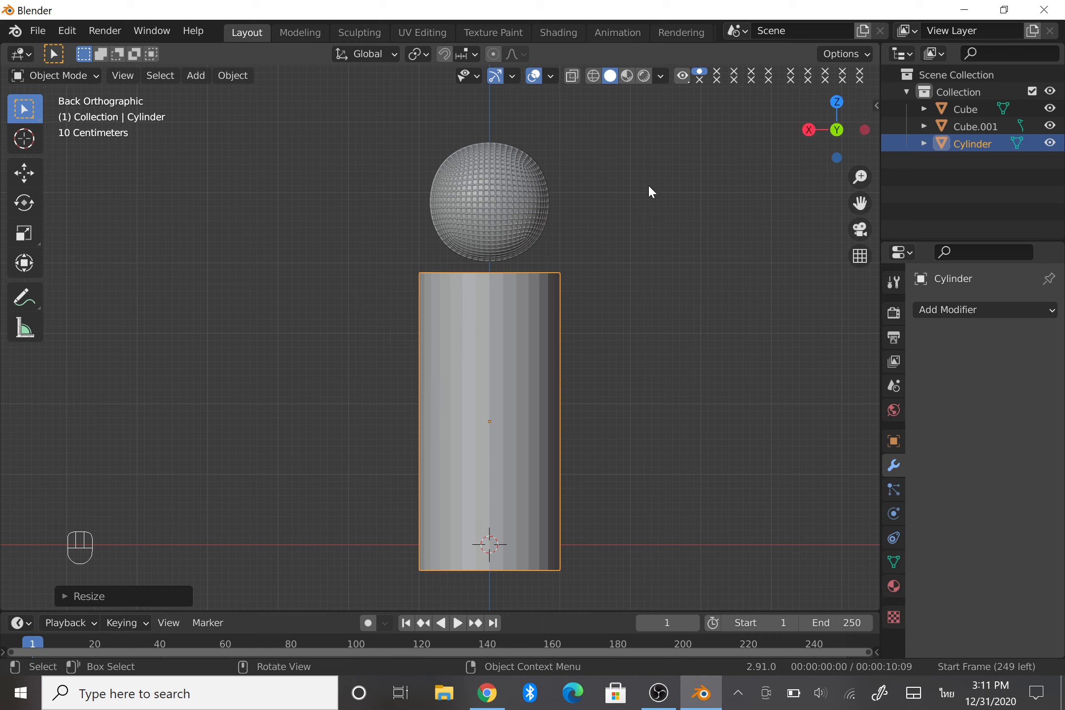
key(s)
key(z)
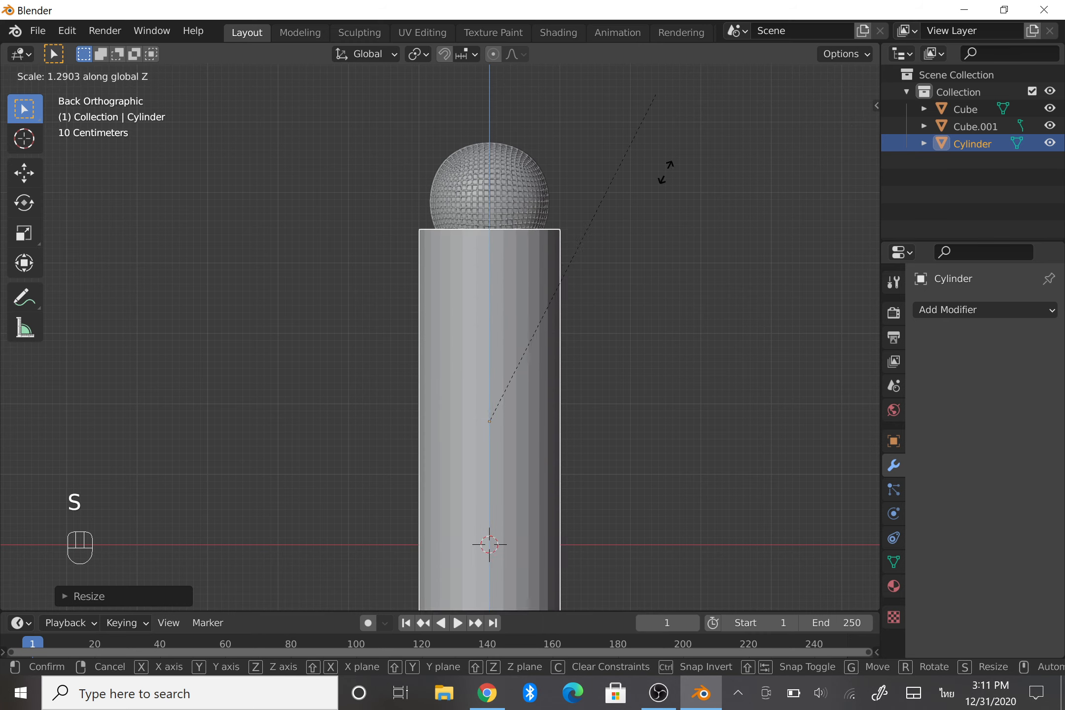
click(688, 213)
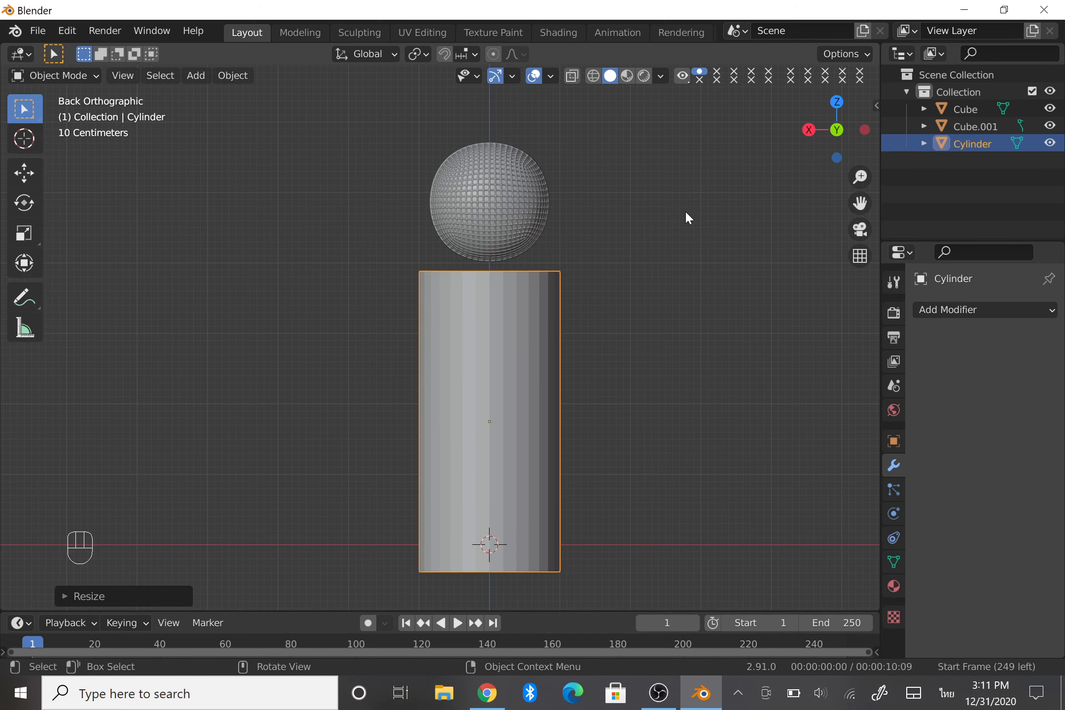
key(ctrl+z)
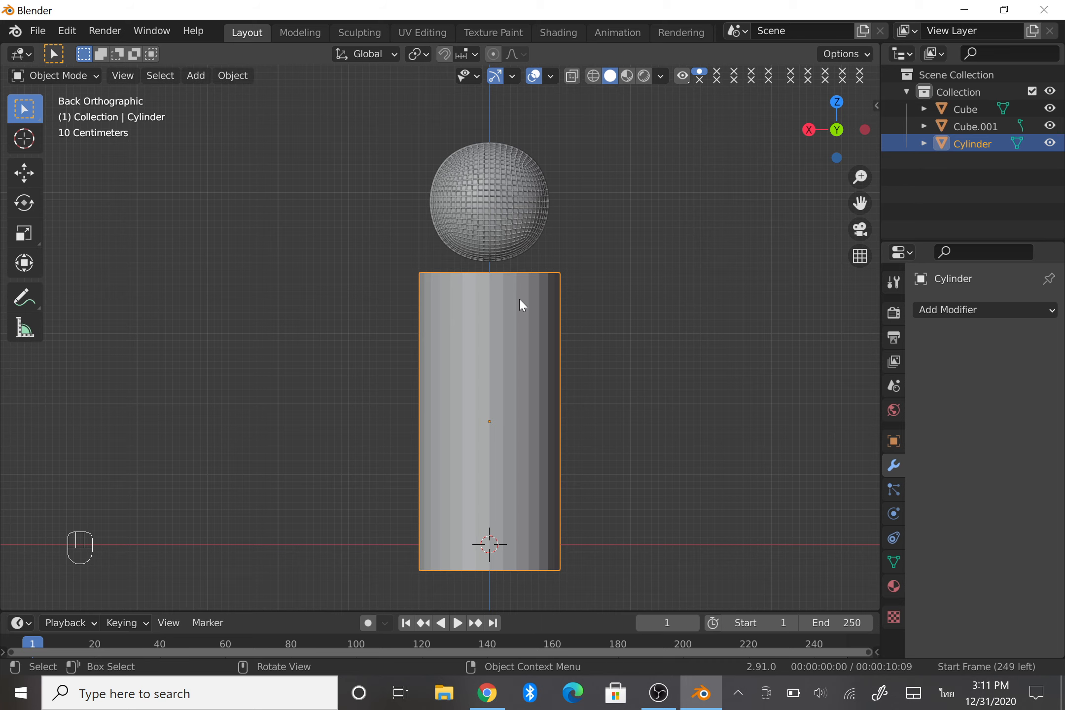
Move the cylinder up along Z to meet the ball's underside and shrink it in X and Y to slightly narrower than the ball.
key(g)
key(z)
click(571, 283)
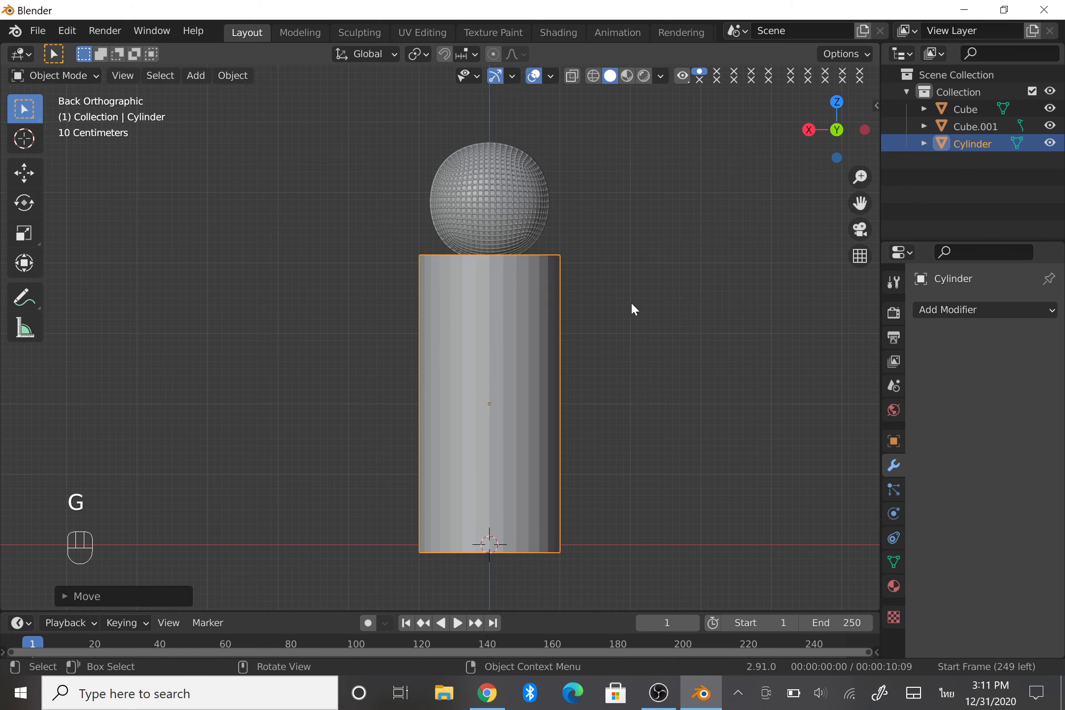
key(s)
key(shift+z)
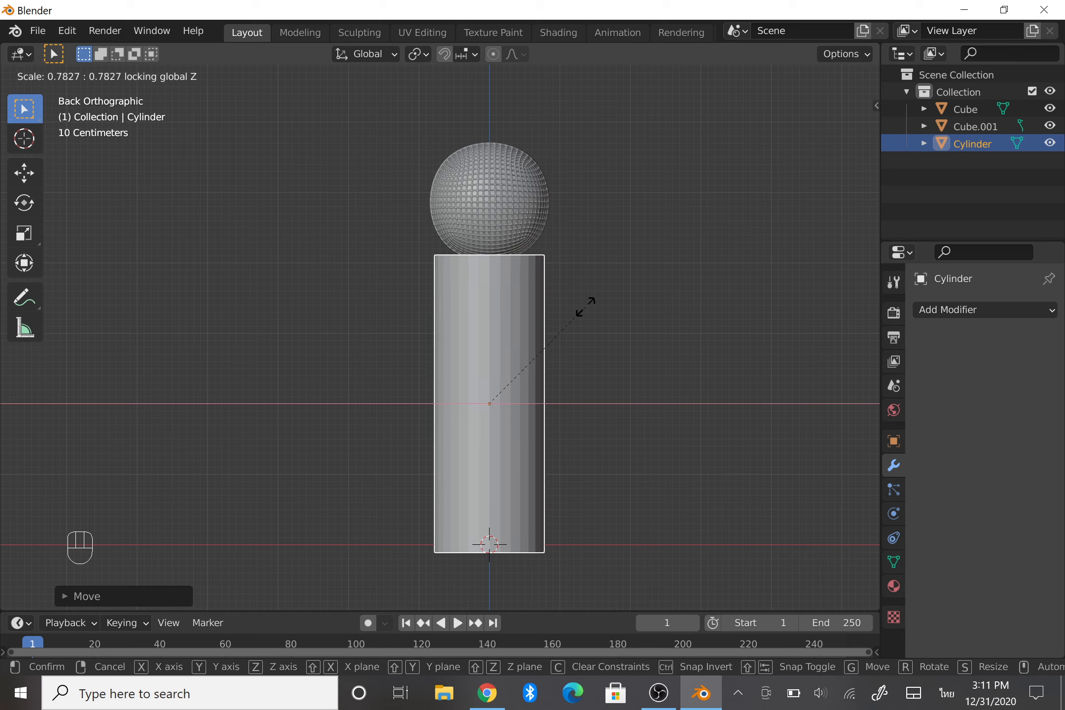
click(581, 318)
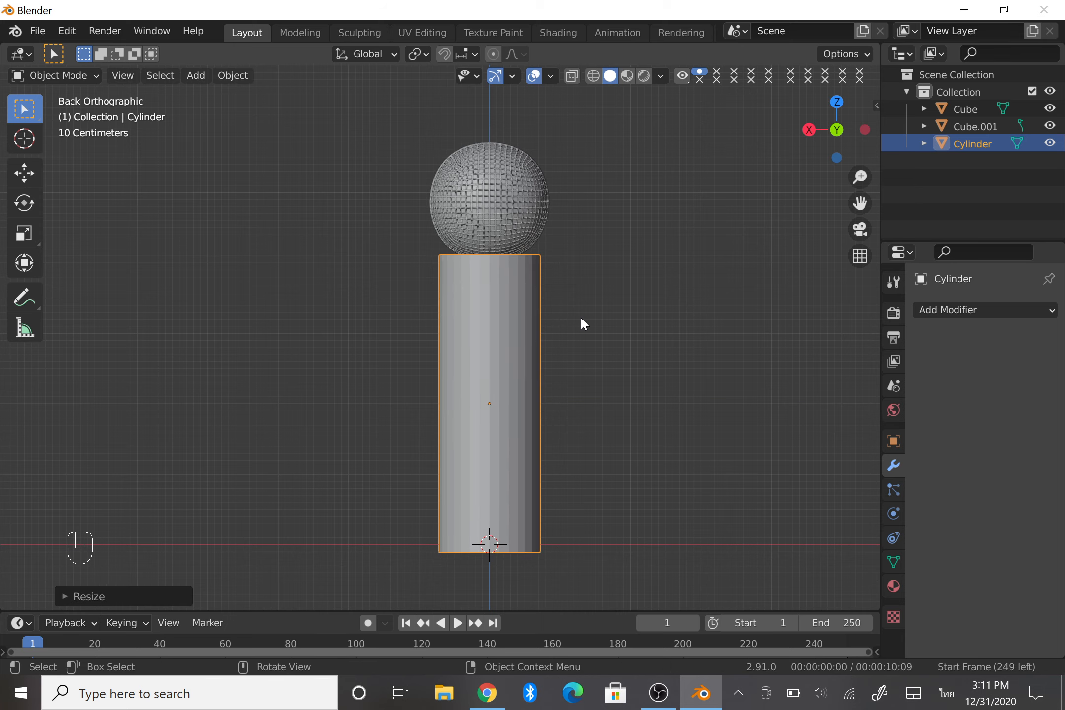
Lengthen the cylinder slightly along Z and raise it about 0.22 m so its upper end sits inside the lower part of the ball.
key(s)
key(z)
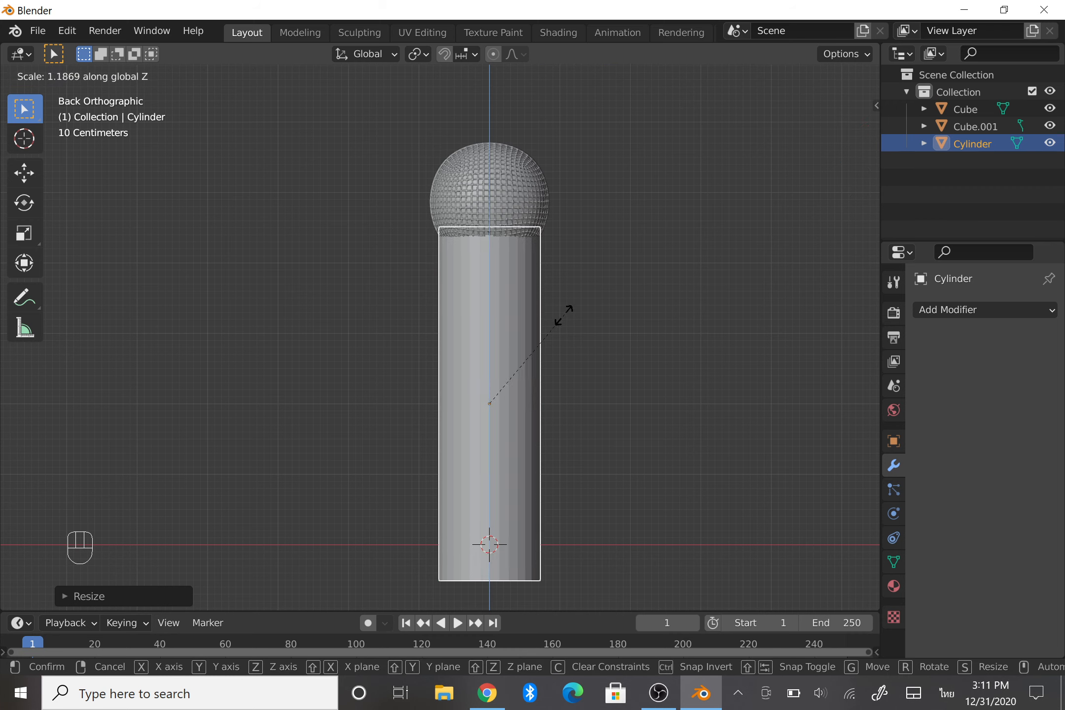
click(561, 316)
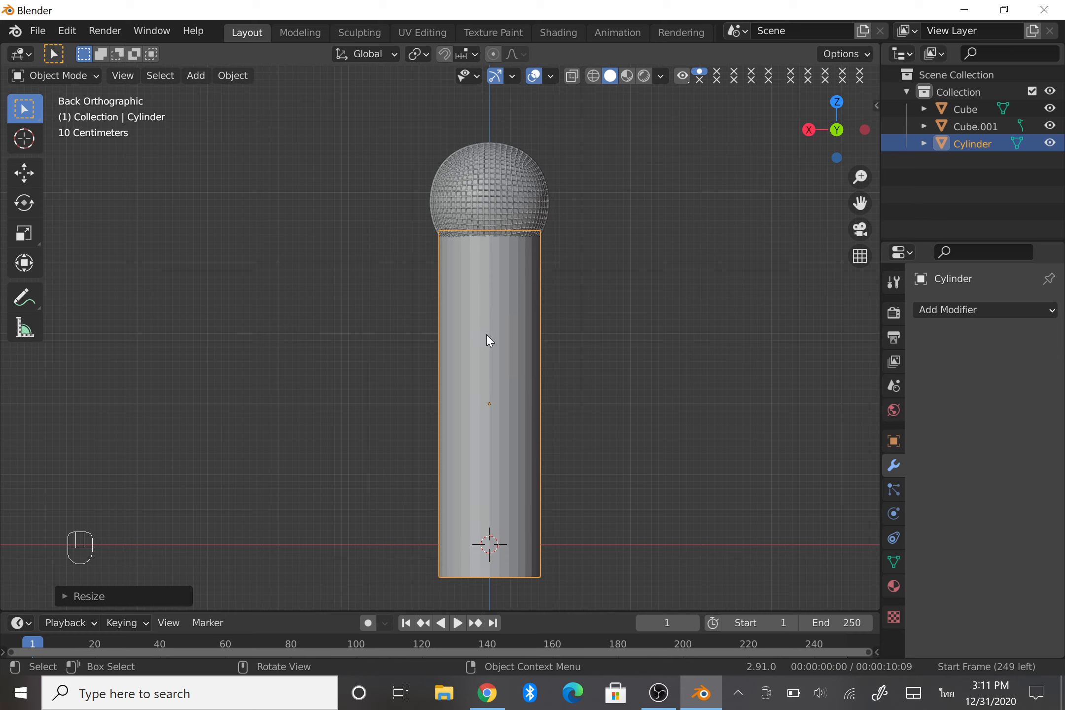
key(g)
key(z)
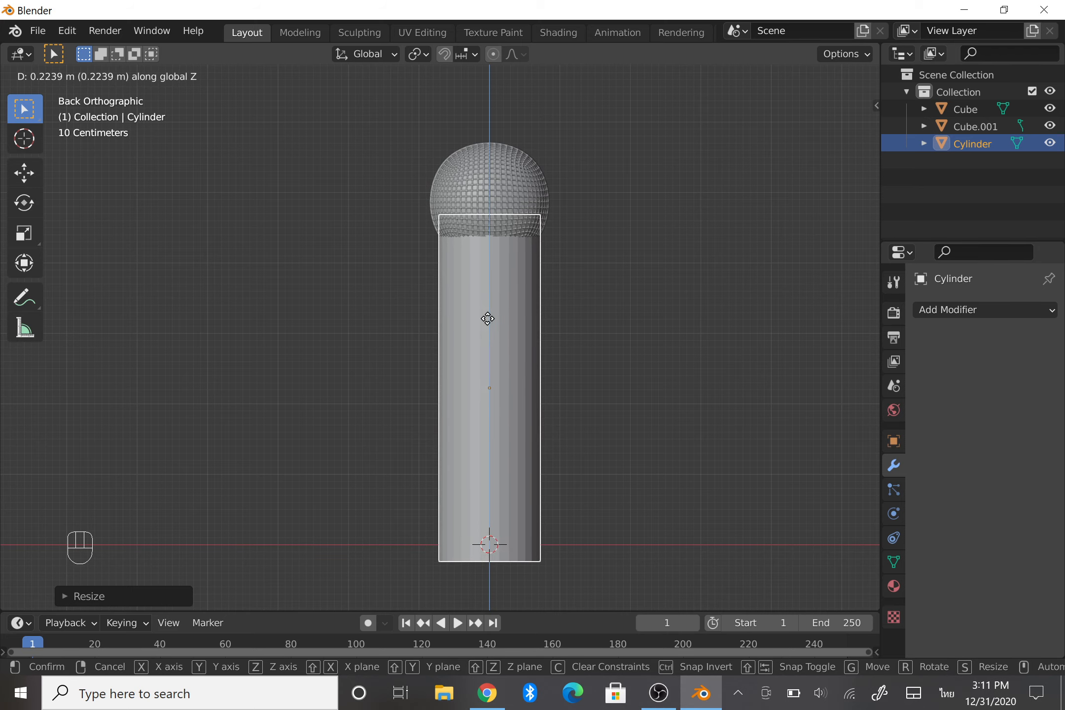
click(488, 319)
mouse_move(836, 147)
mouse_down()
mouse_move(831, 138)
mouse_move(849, 140)
mouse_move(844, 132)
mouse_up()
click(845, 132)
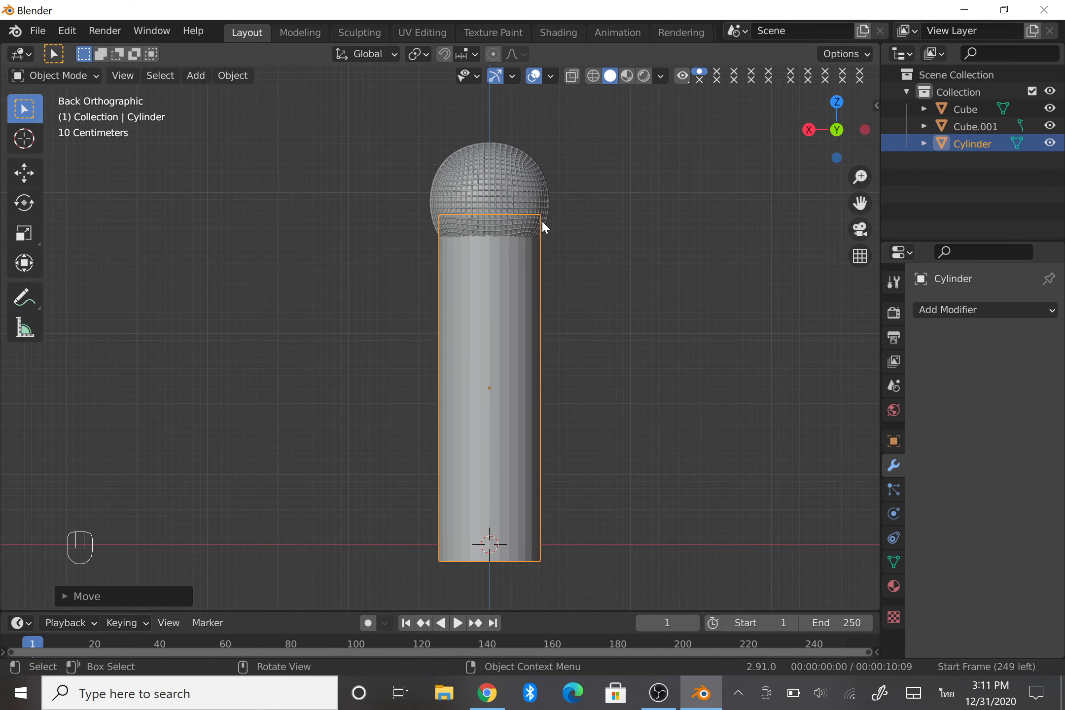
Add a second mesh cylinder and raise it along Z to just beneath the middle of the ball.
scroll(523, 212, down, 1)
key(shift+a)
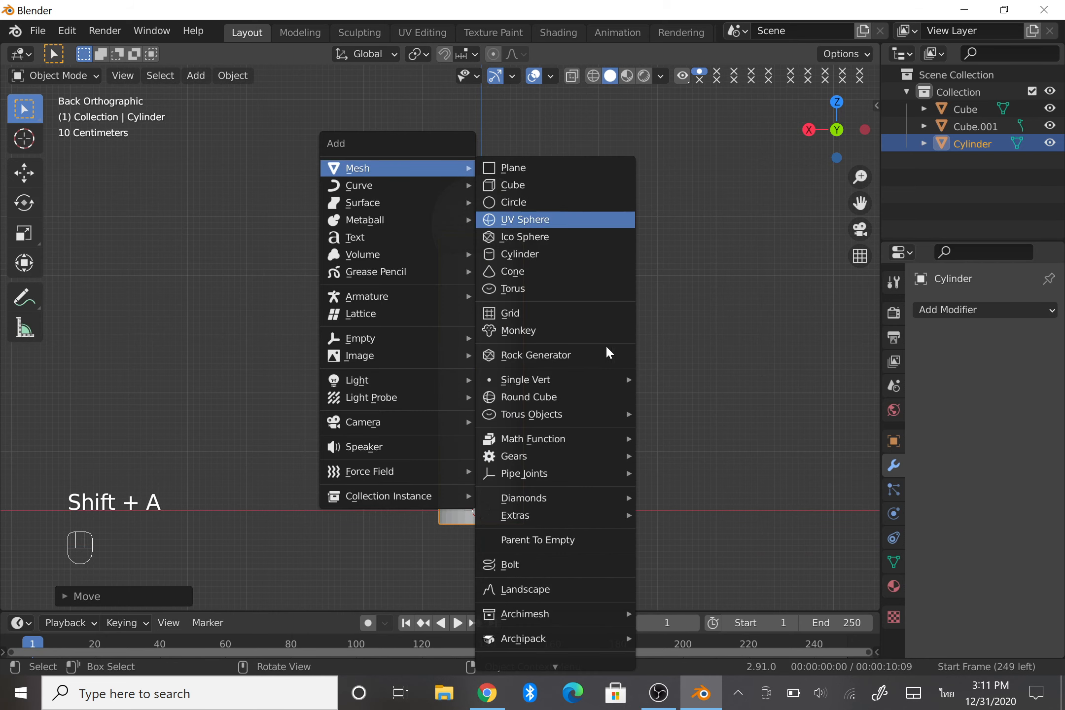
key(shift+a)
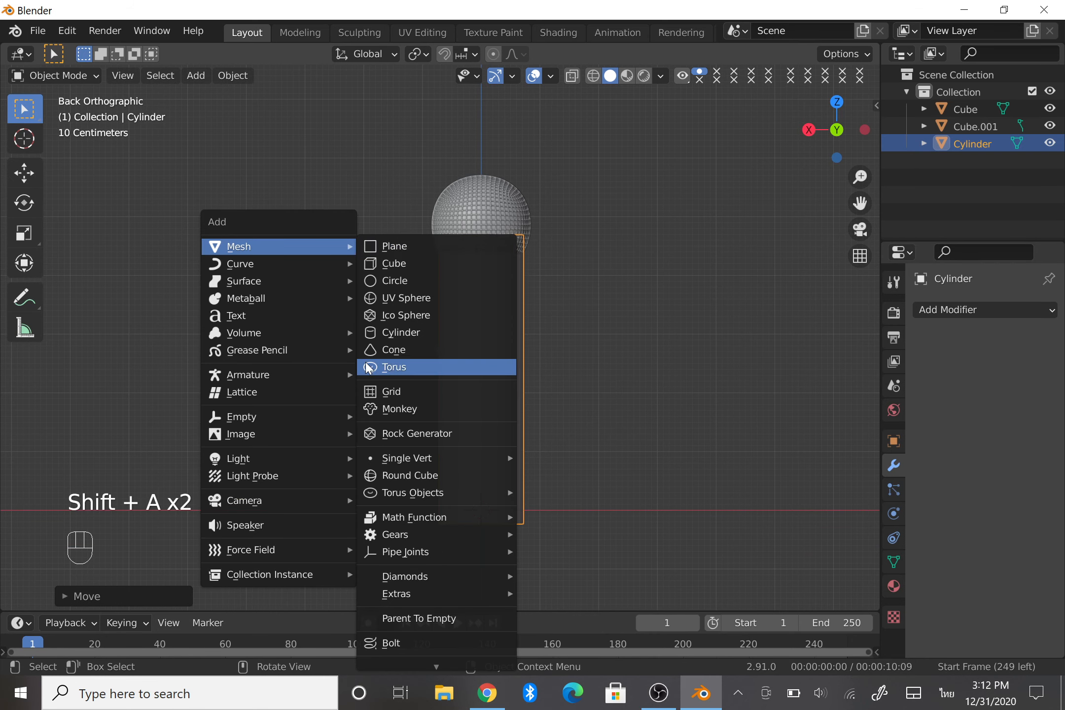
click(376, 334)
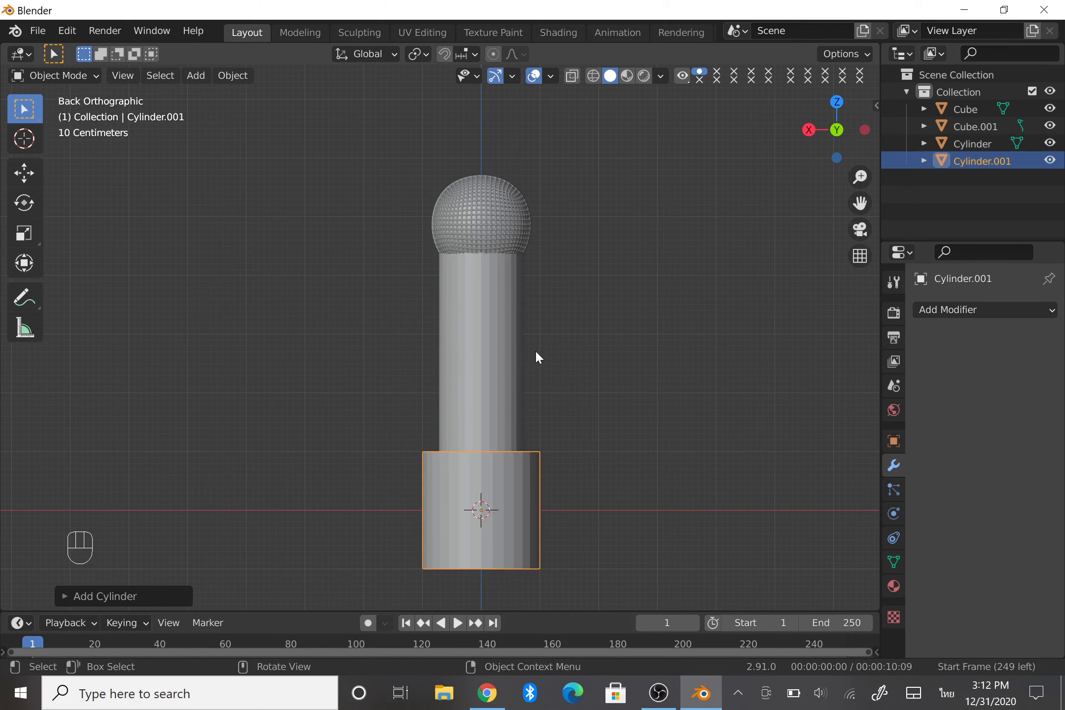
key(g)
key(z)
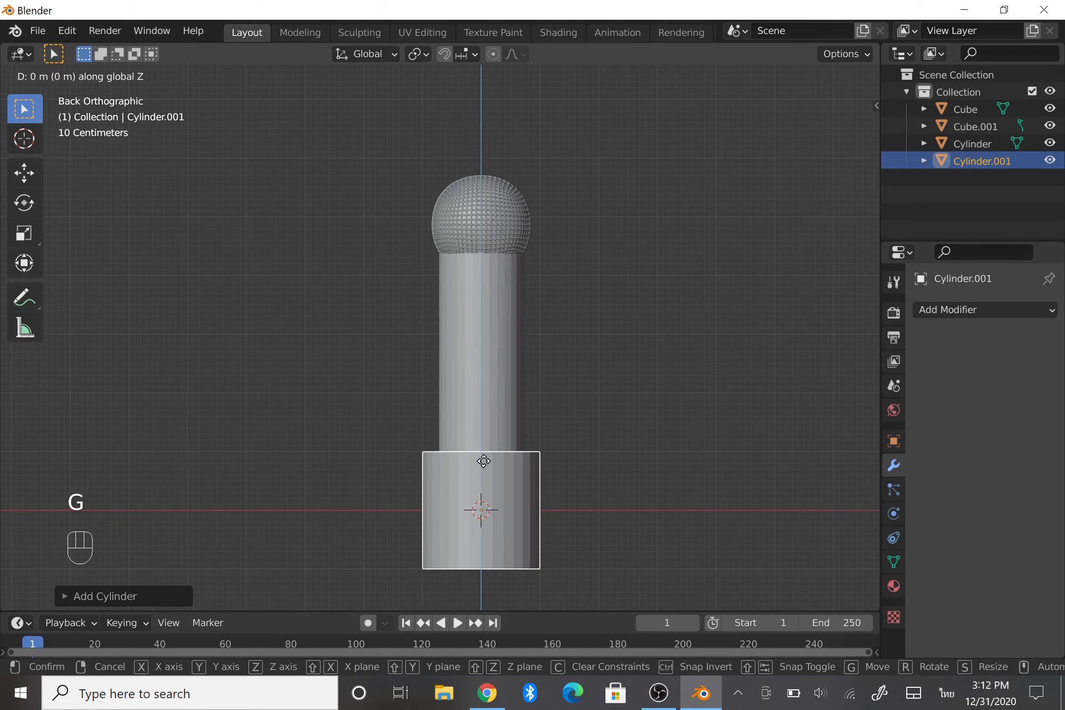
click(503, 237)
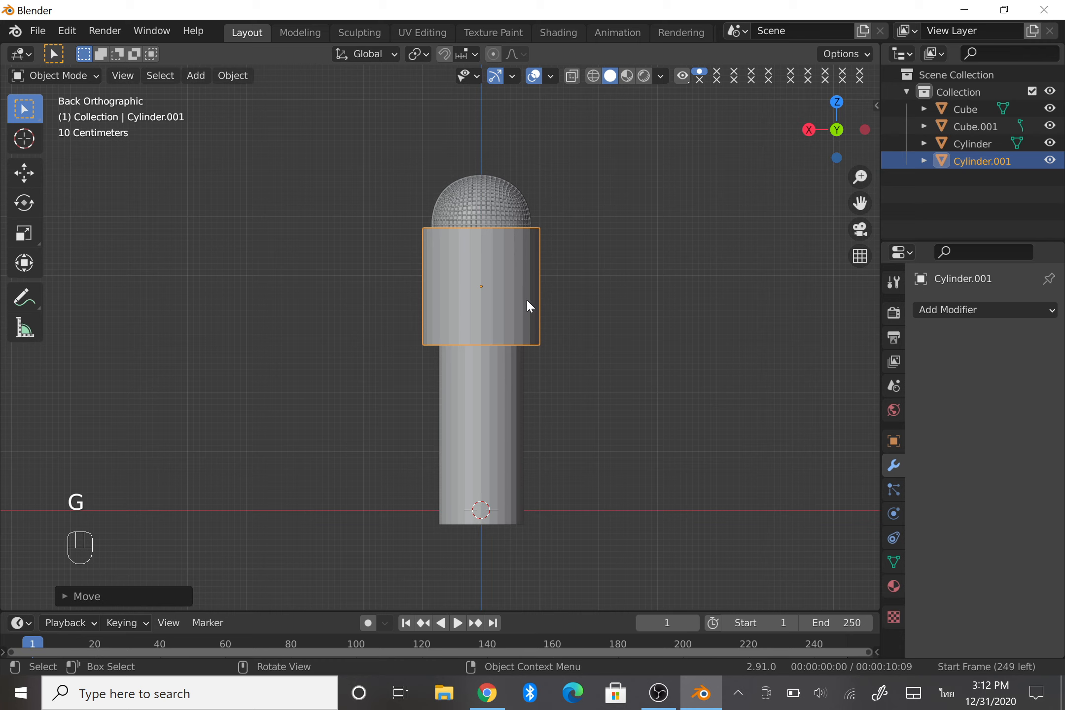
Flatten the second cylinder along Z to about 0.15 of its height and raise it around the ball's middle.
key(s)
key(z)
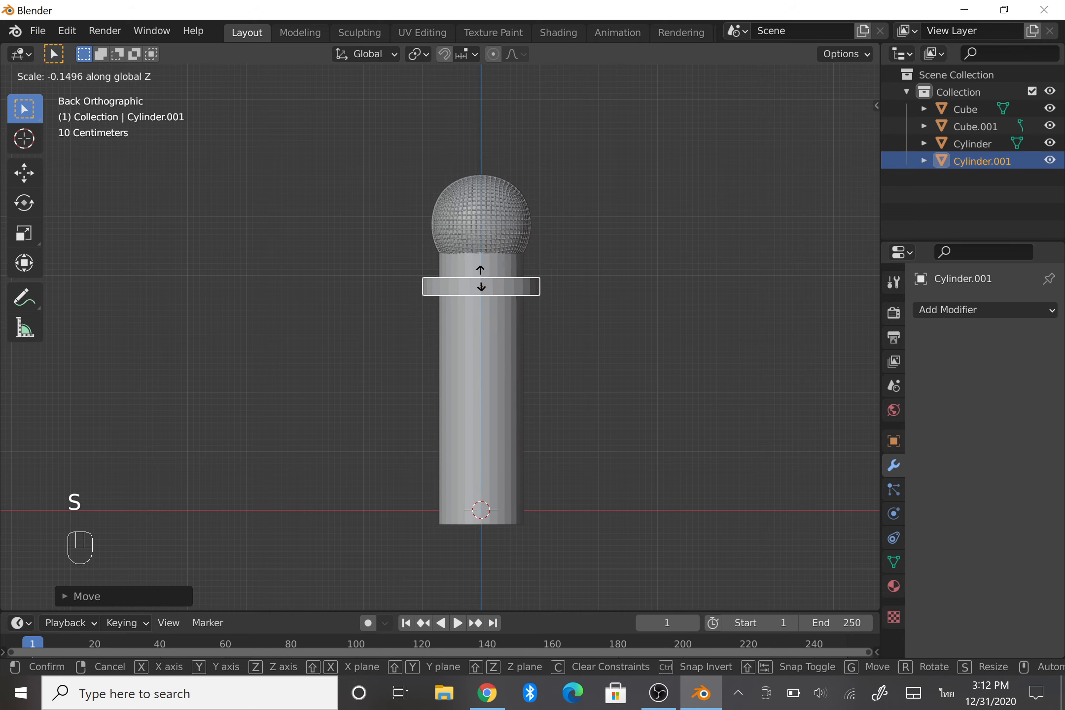
click(481, 279)
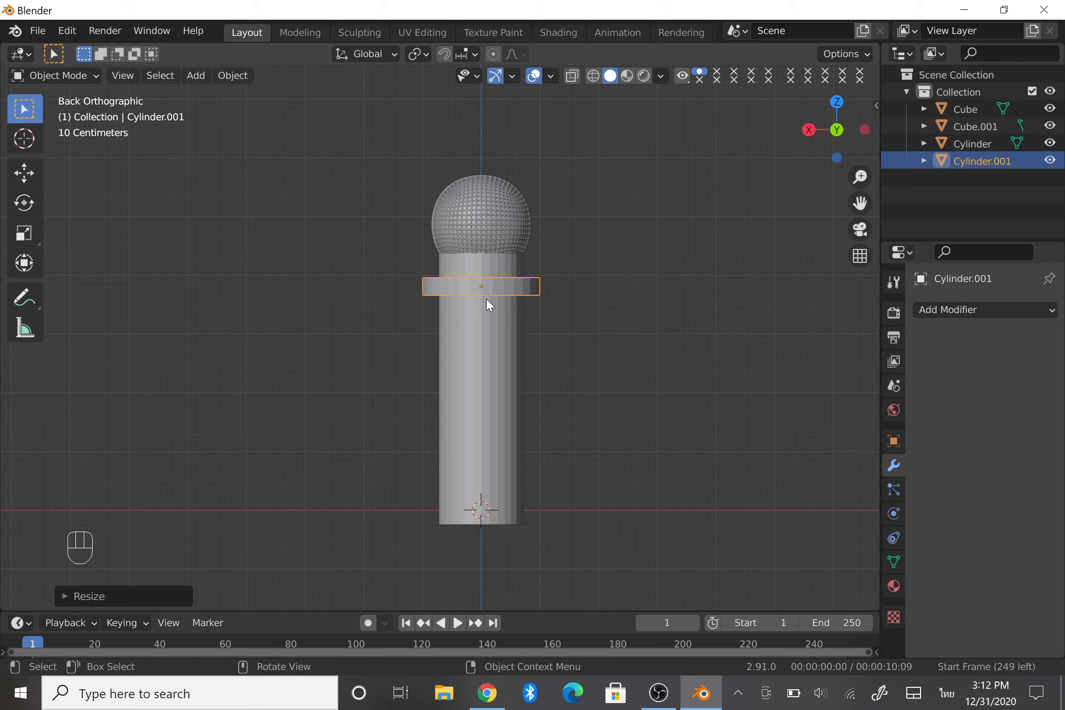
key(g)
key(z)
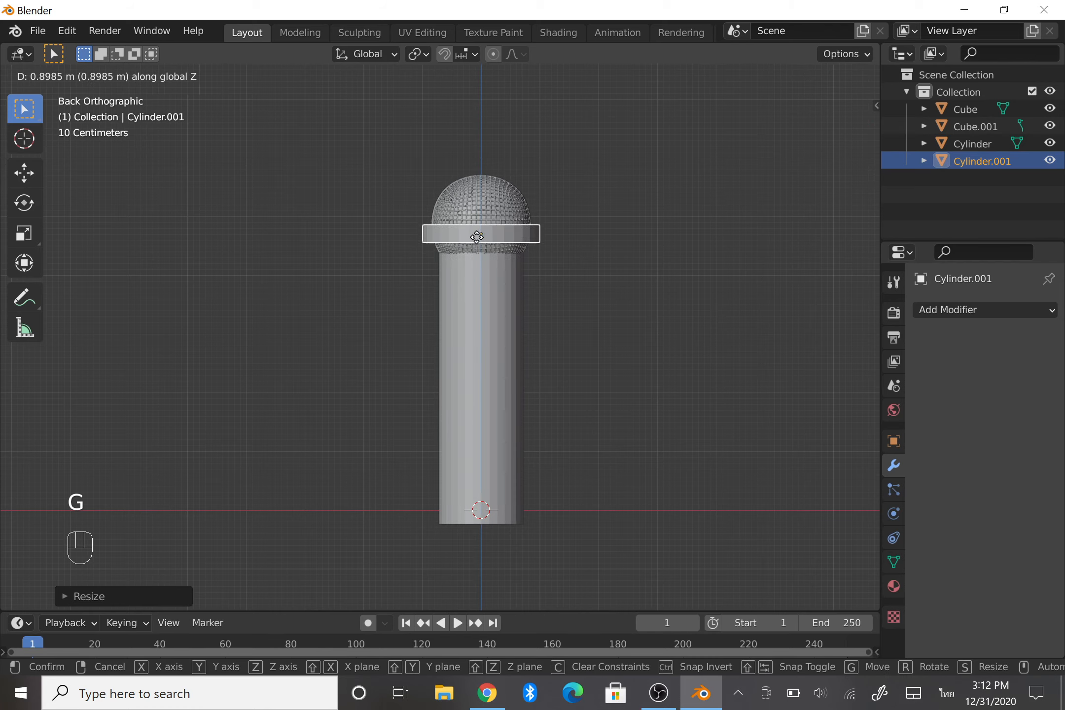
click(477, 238)
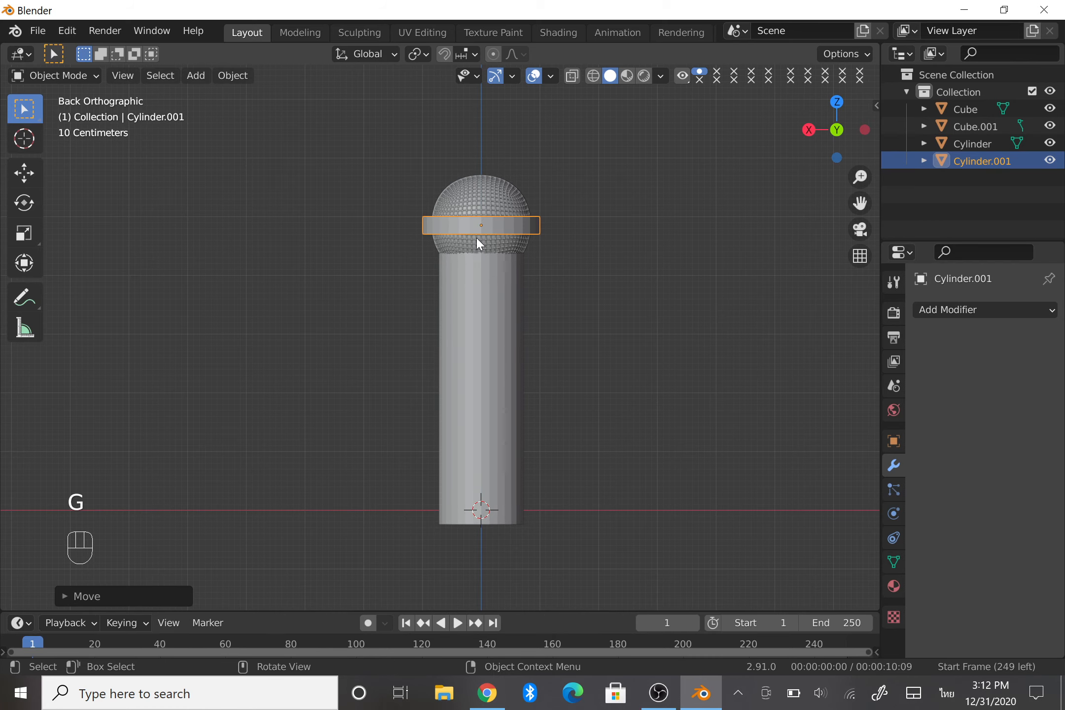
Nudge the flat band slightly upward along Z so it encircles the ball just above its middle.
key(g)
key(z)
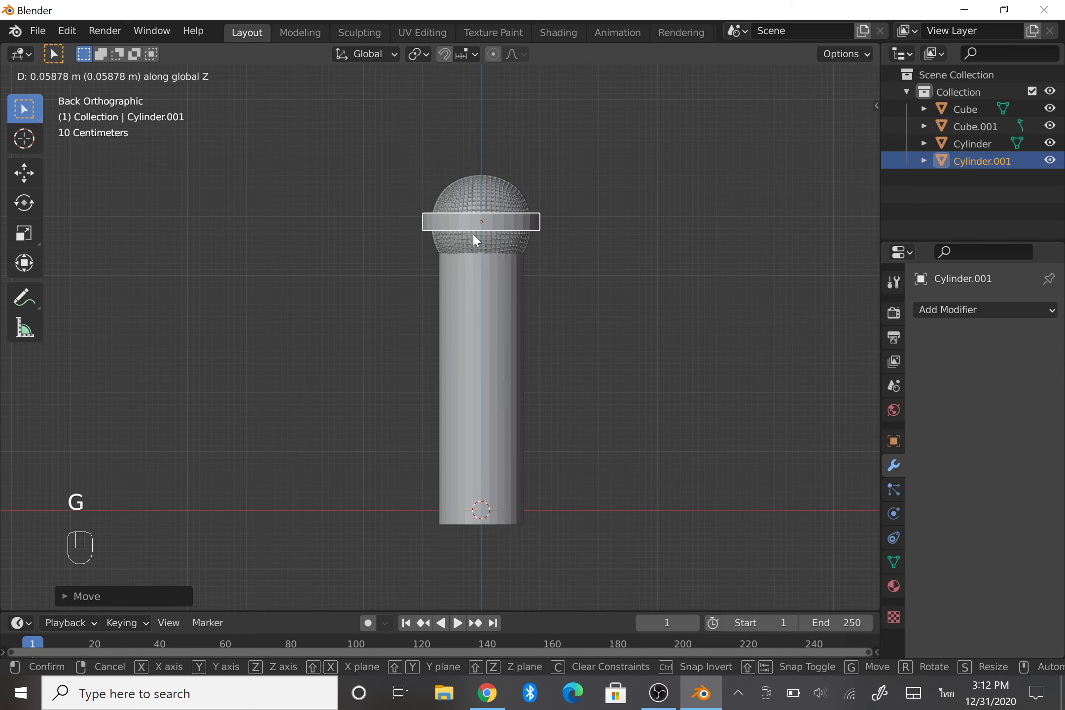
click(473, 235)
key(g)
key(z)
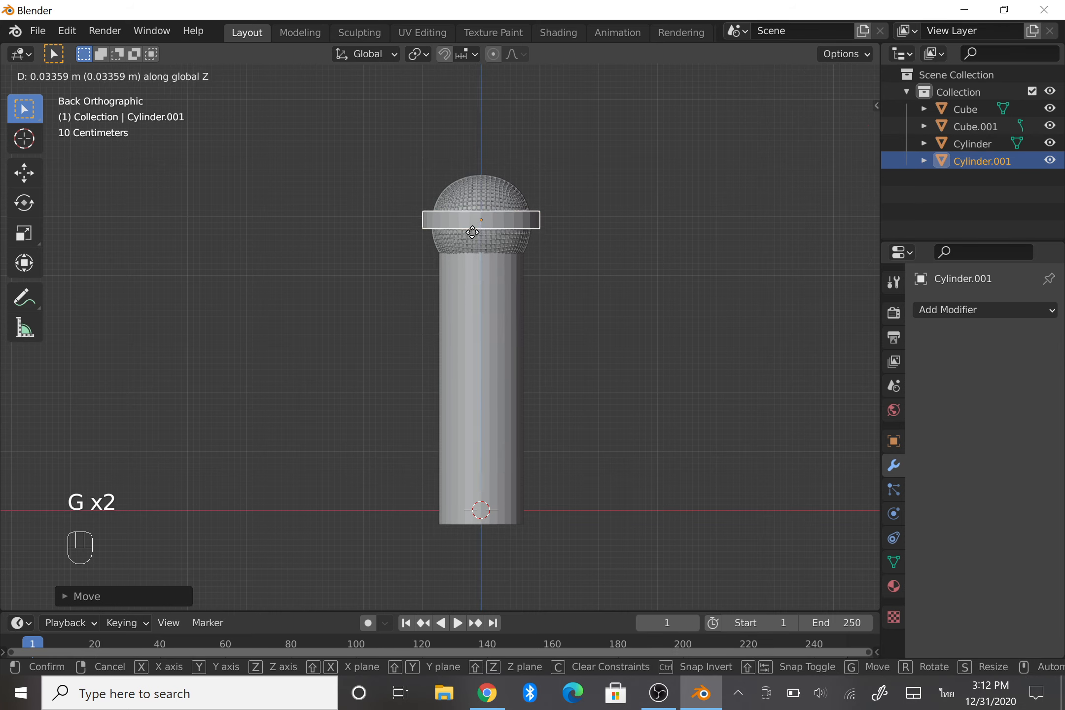
click(474, 235)
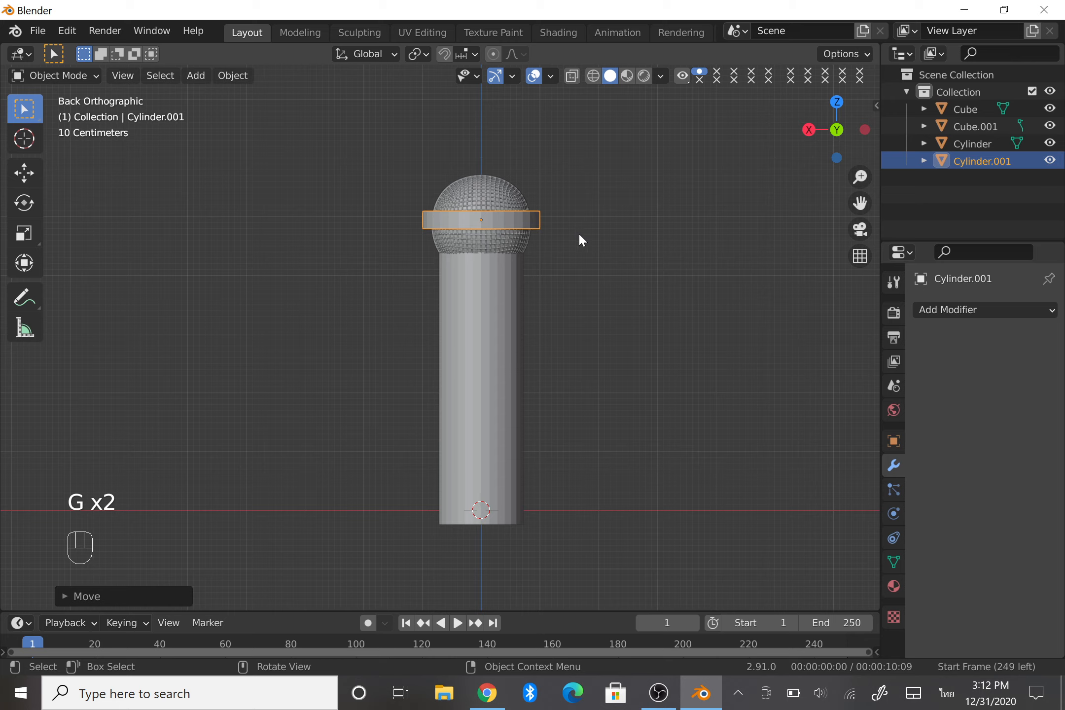
Thin the band along Z to about two thirds of its height.
key(s)
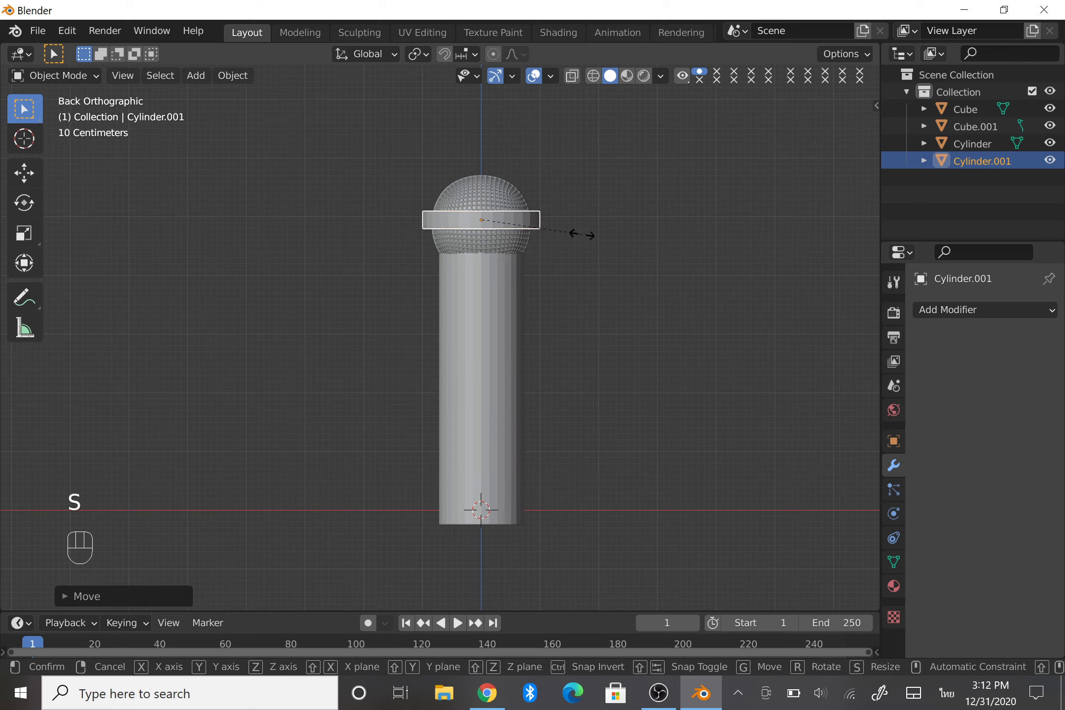
key(z)
click(551, 225)
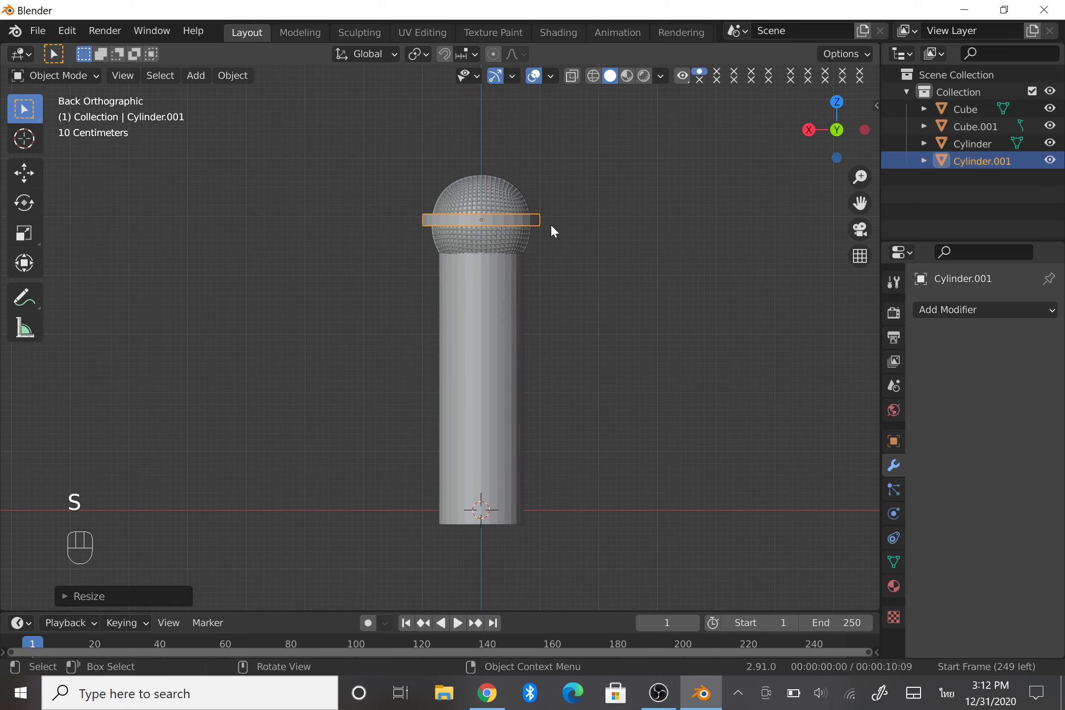
scroll(550, 223, up, 3)
scroll(550, 223, down, 4)
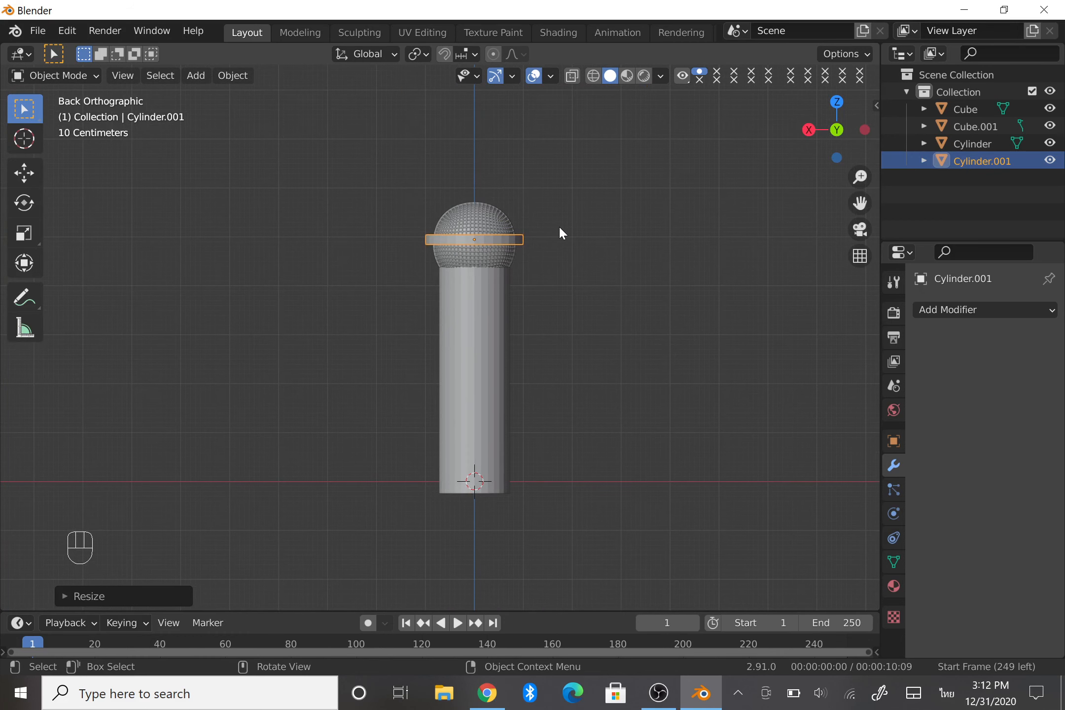
Scale the band to about 0.88 in X and Y so it barely protrudes from the ball, and to about 0.85 along Z.
key(shift+z)
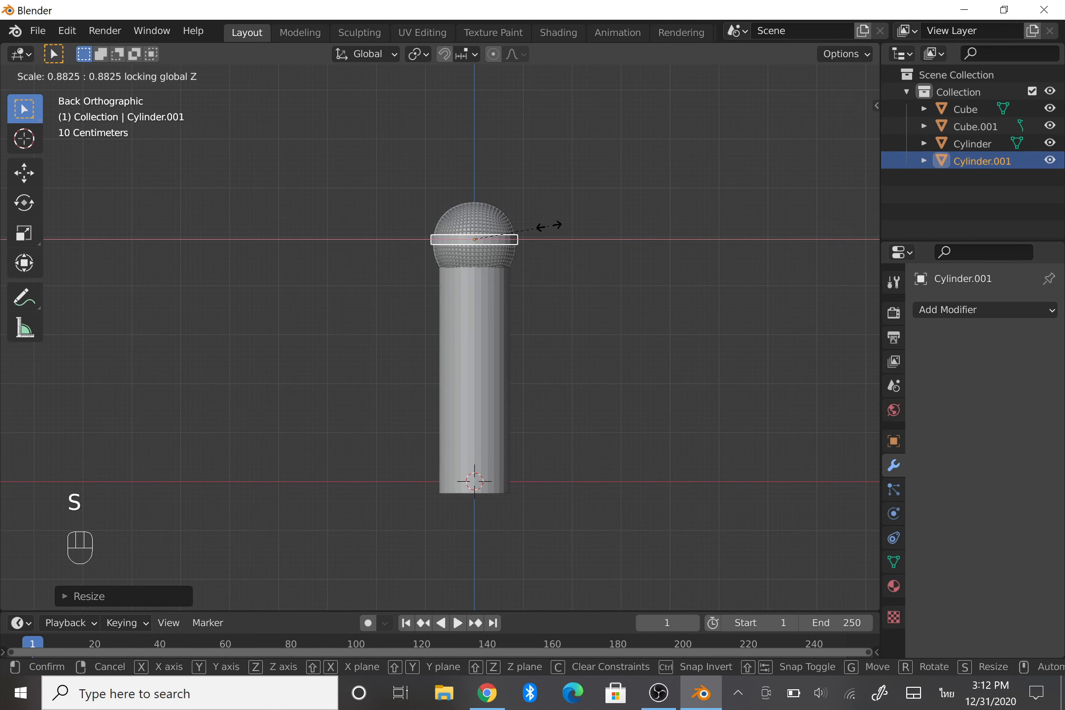
click(551, 228)
key(s)
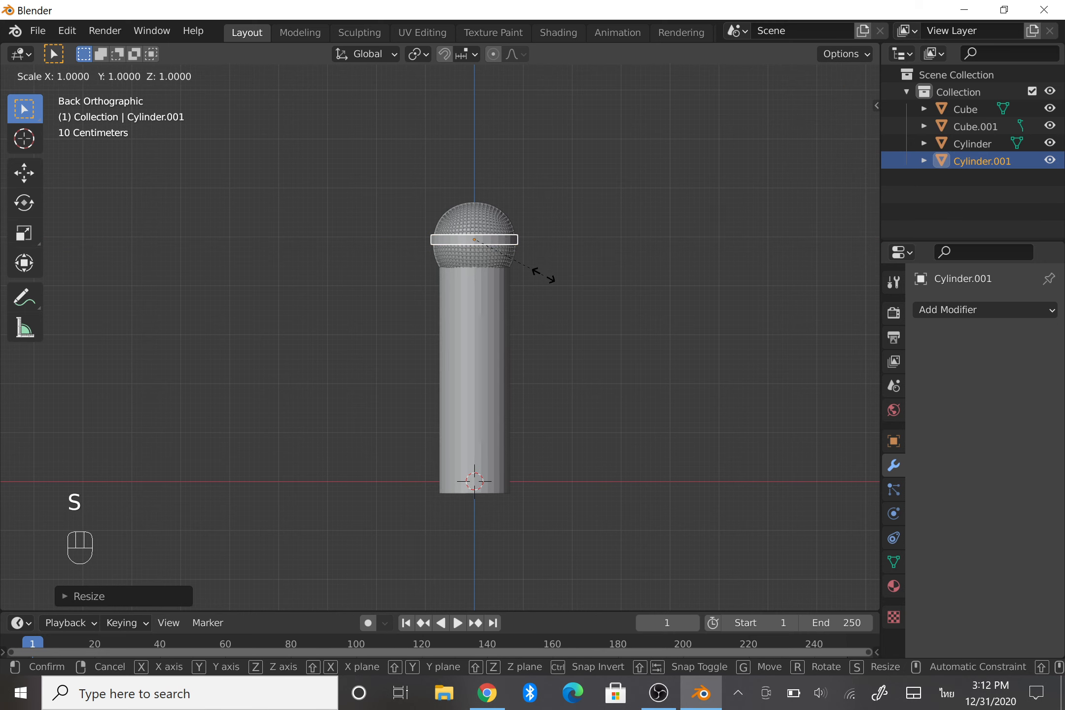
key(z)
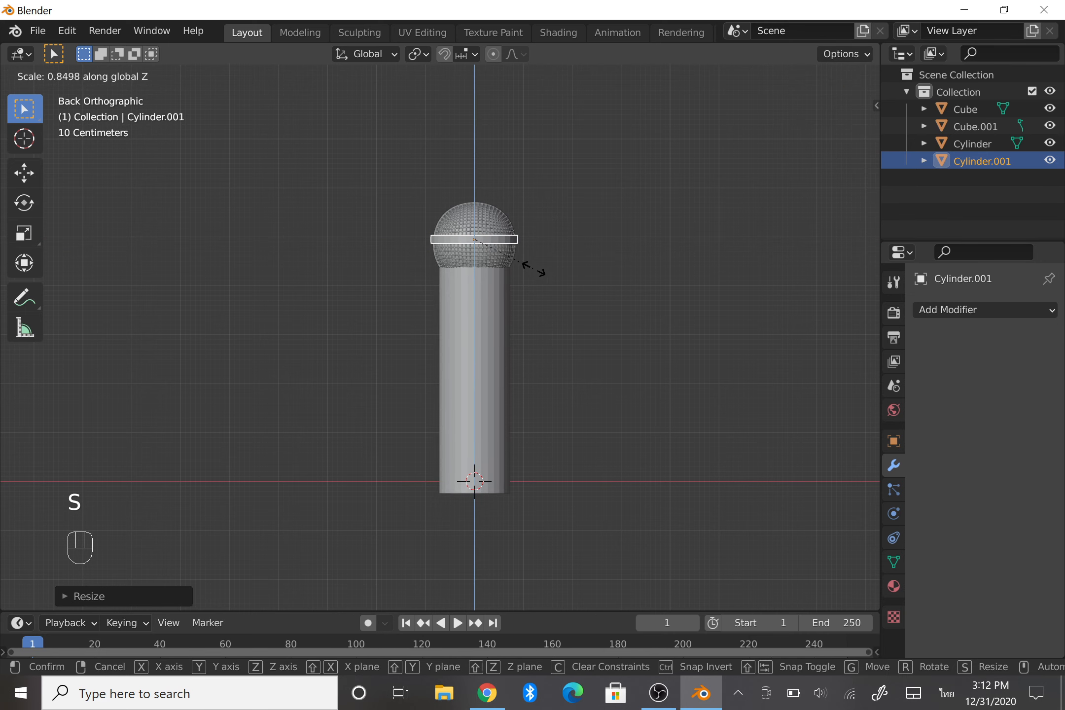
click(542, 268)
scroll(552, 265, up, 4)
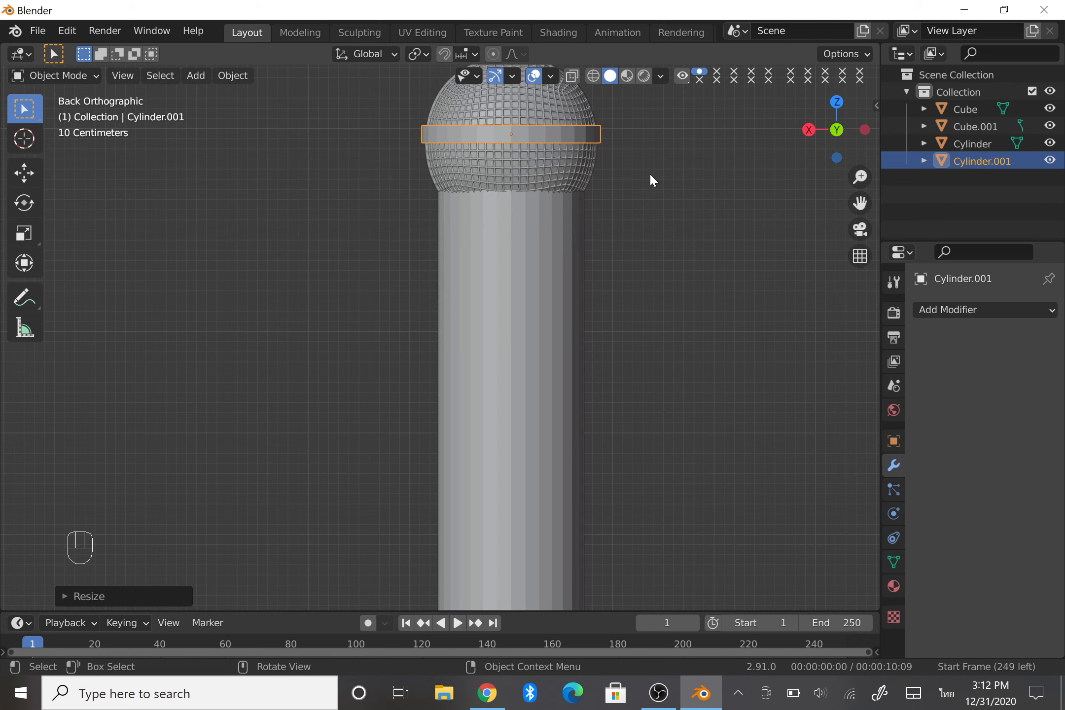
scroll(649, 180, down, 2)
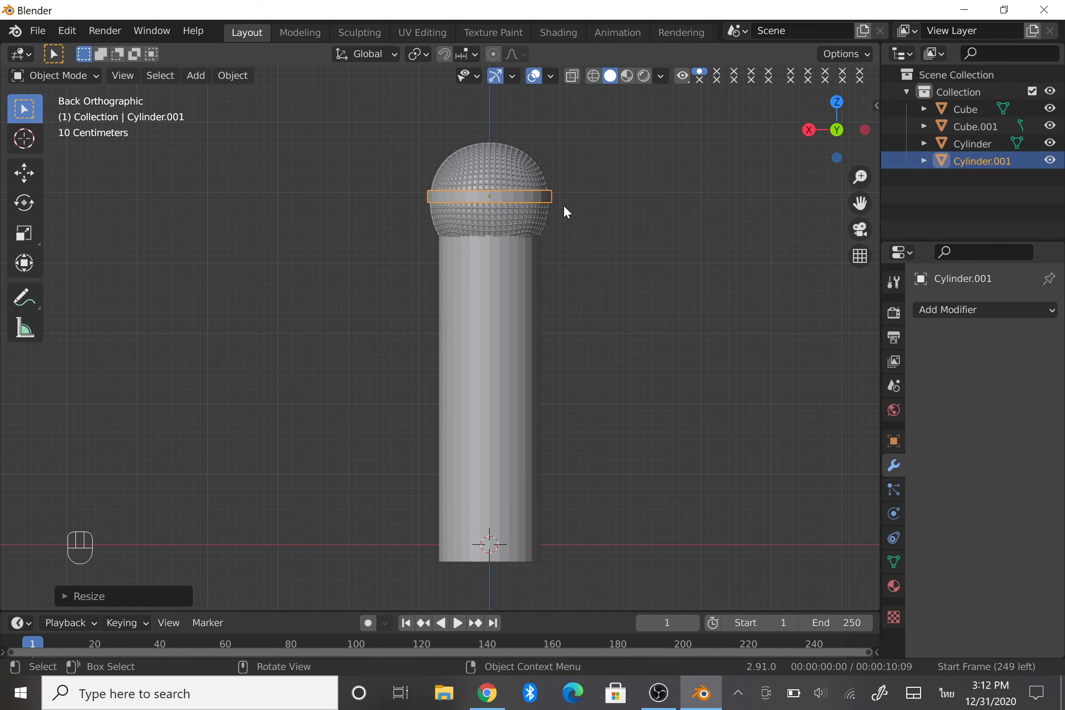
Add a third cylinder and raise it about 3.58 m along Z over the upper part of the handle.
key(shift+a)
mouse_move(563, 204)
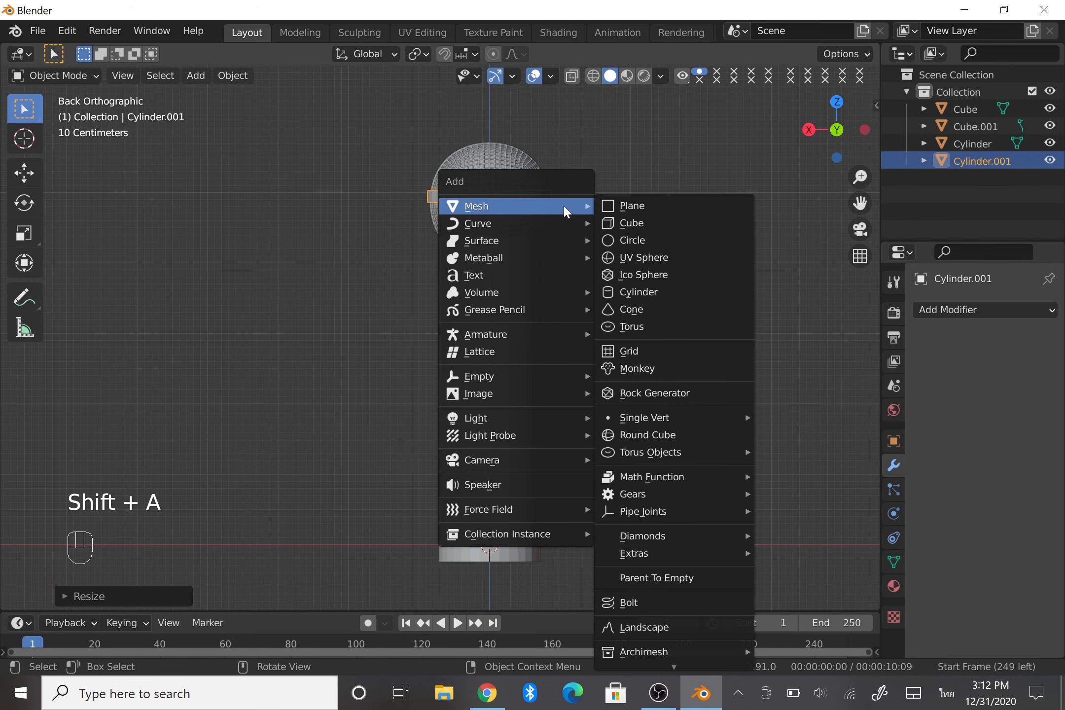
click(641, 291)
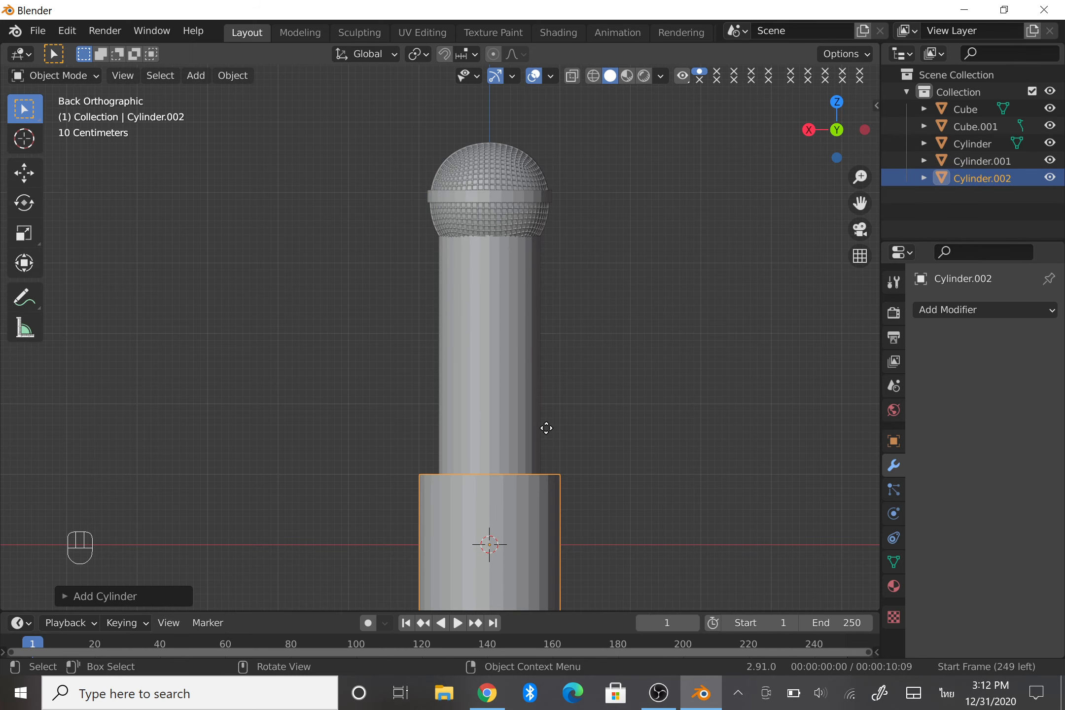
key(g)
key(z)
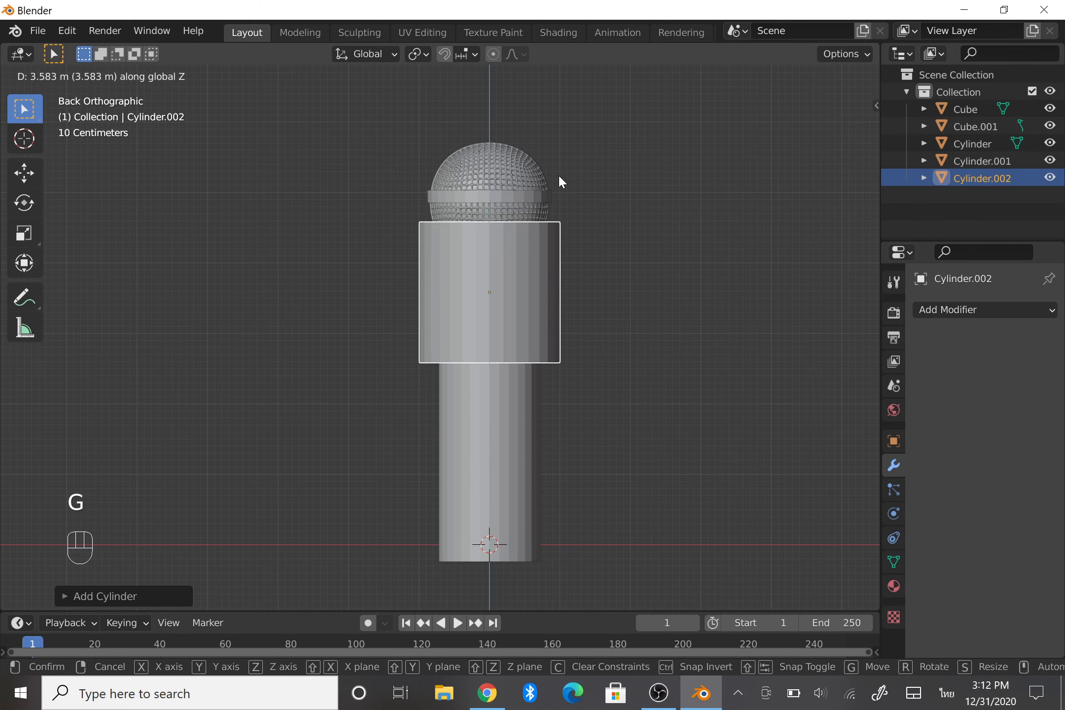
click(559, 178)
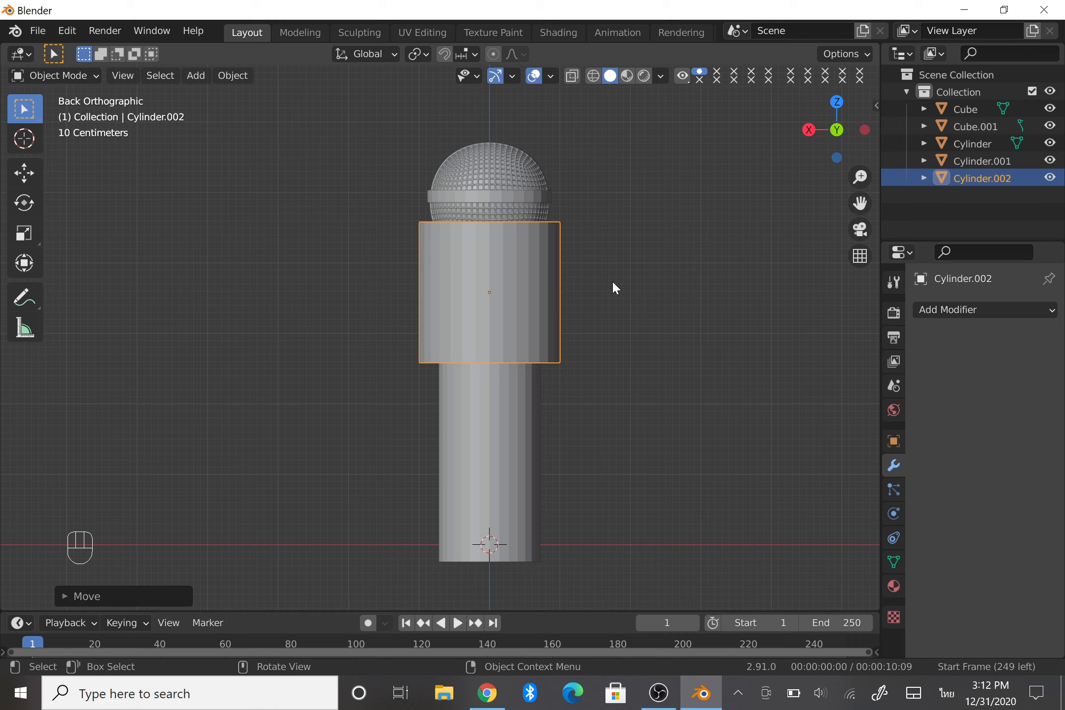
Flatten the third cylinder along Z to about 0.12 of its height and raise it to the joint between ball and handle.
key(s)
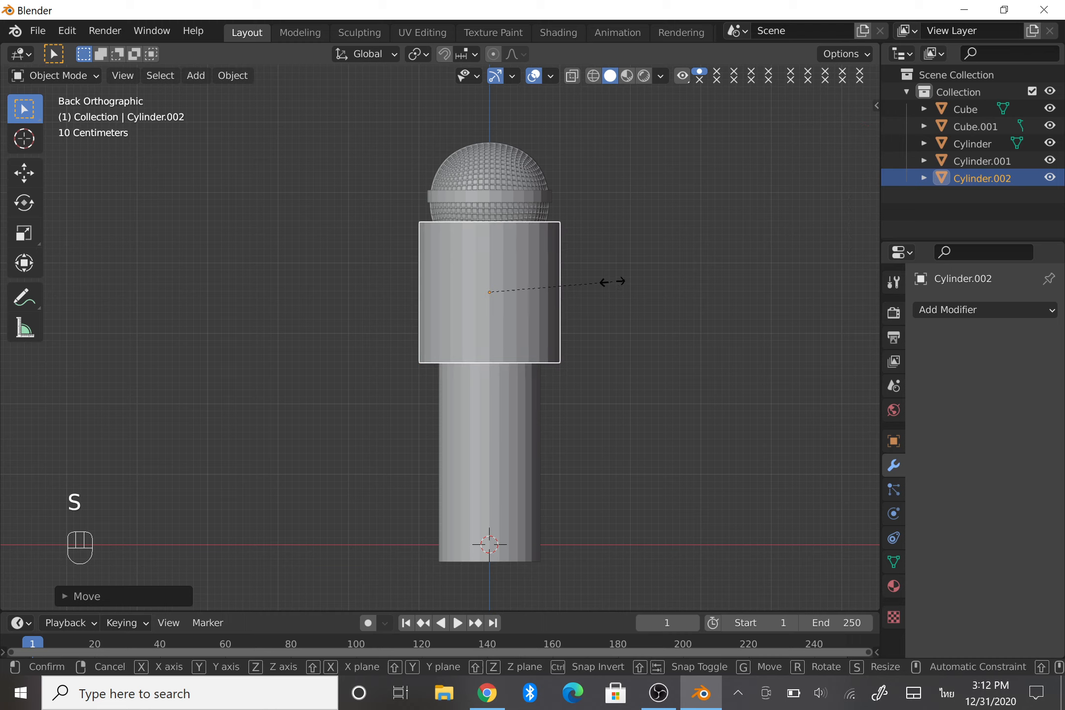
key(z)
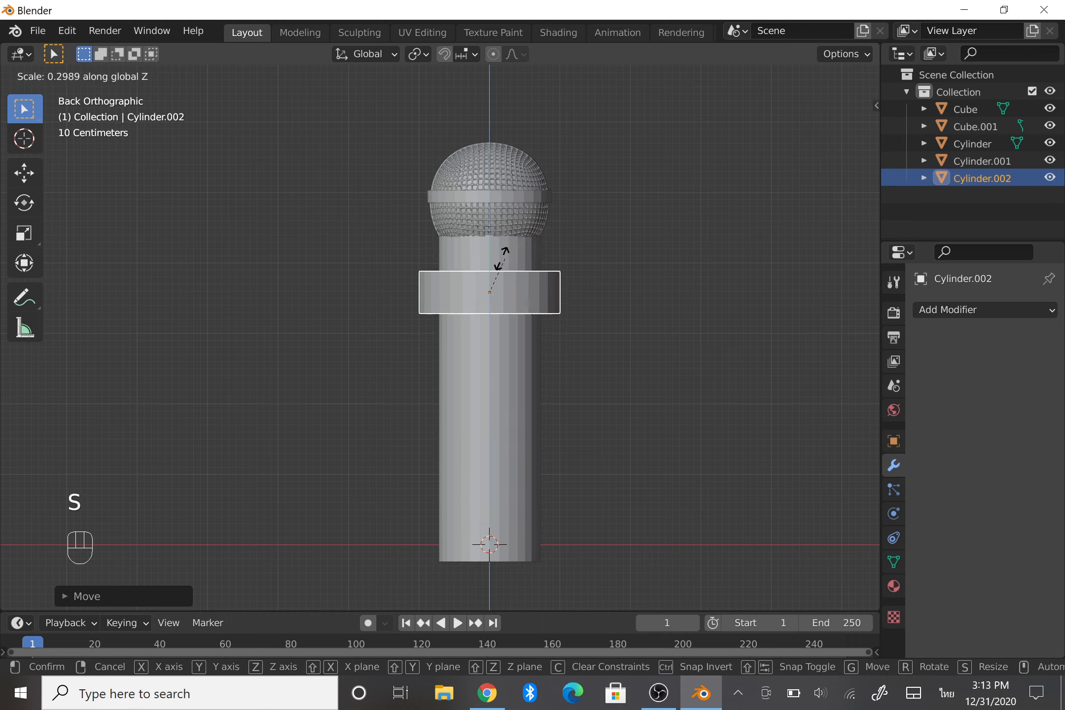
click(486, 280)
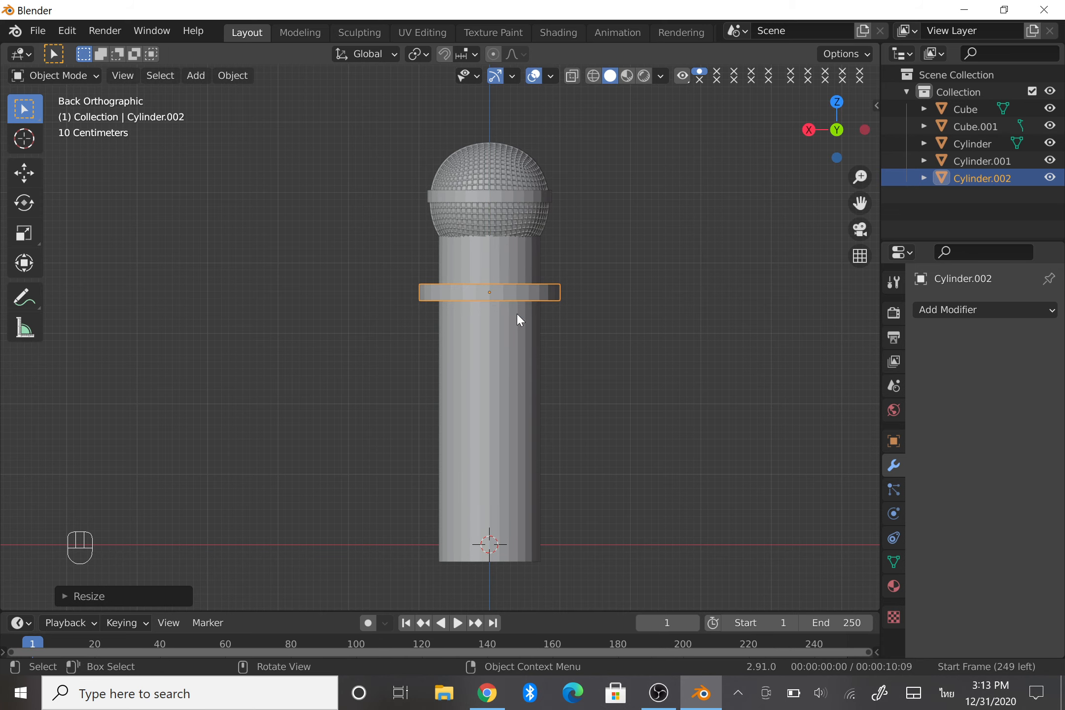
key(g)
key(z)
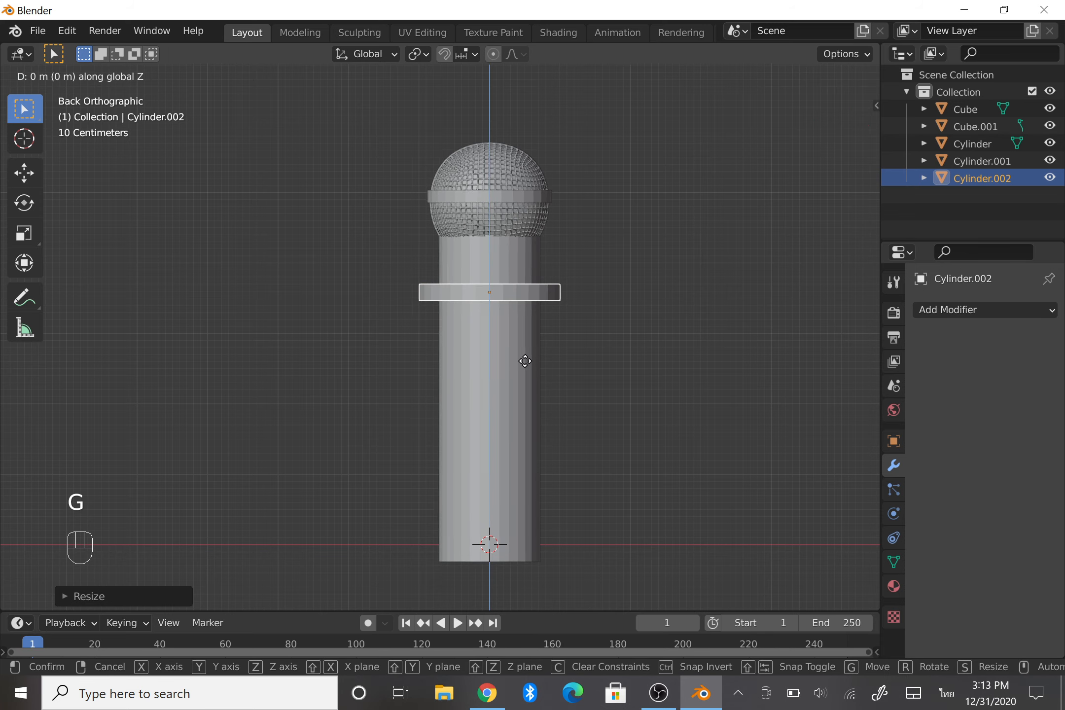
click(511, 304)
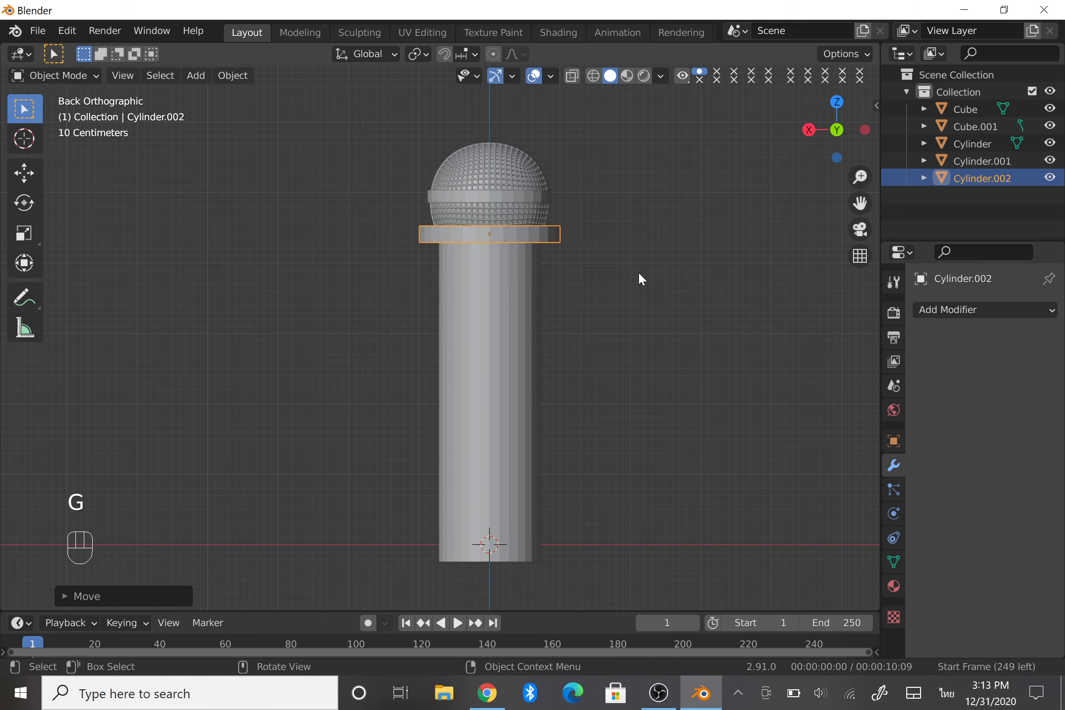
Lower the flat collar slightly along Z and thin it to about 0.79 of its height.
key(g)
key(z)
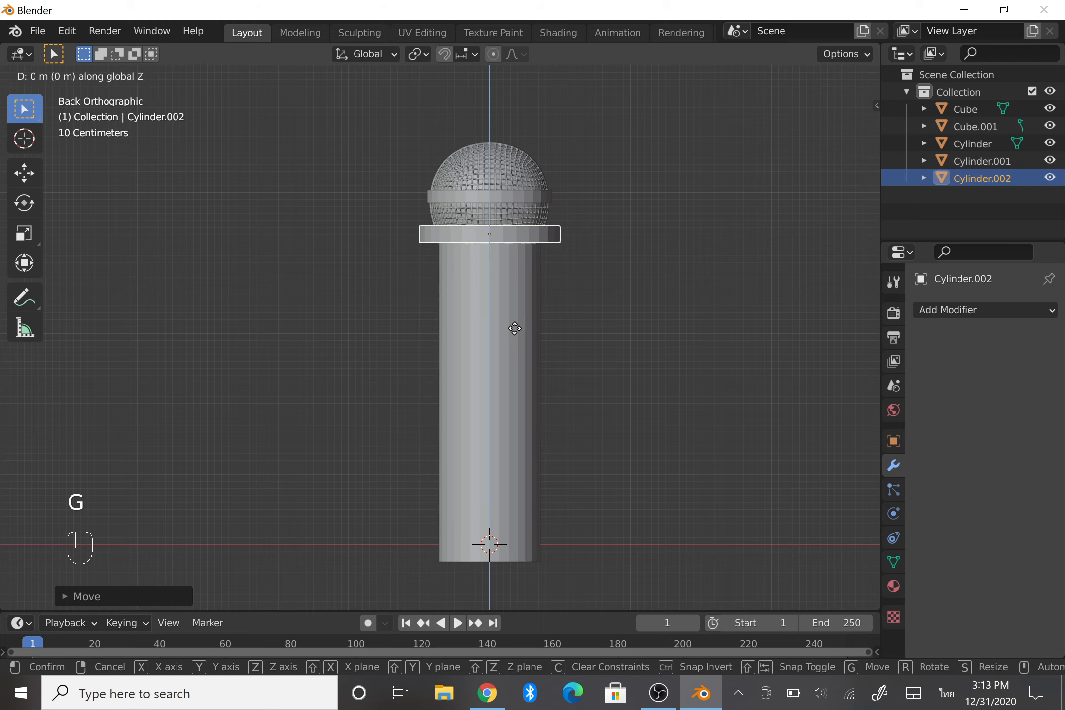
click(515, 331)
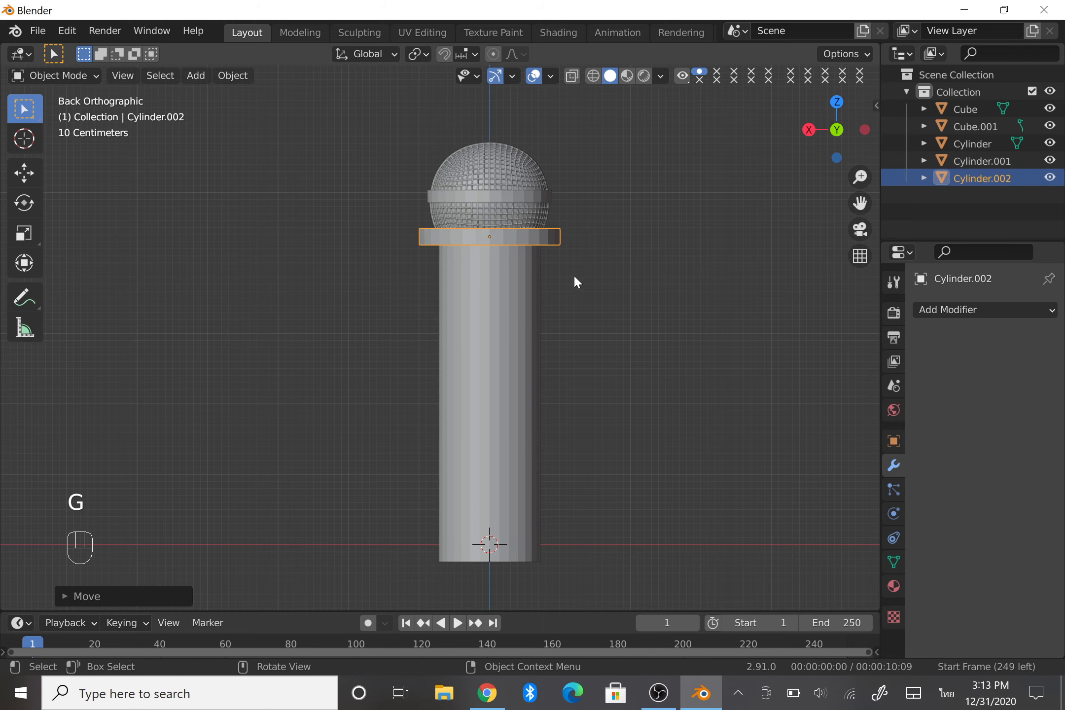
key(s)
key(z)
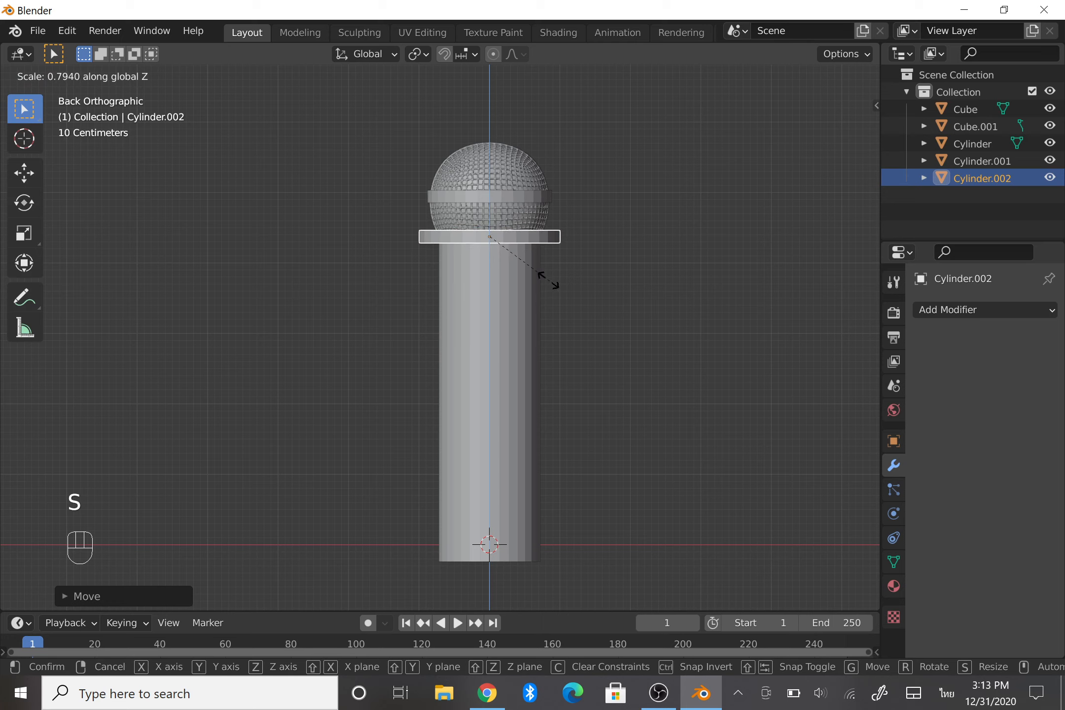
click(549, 281)
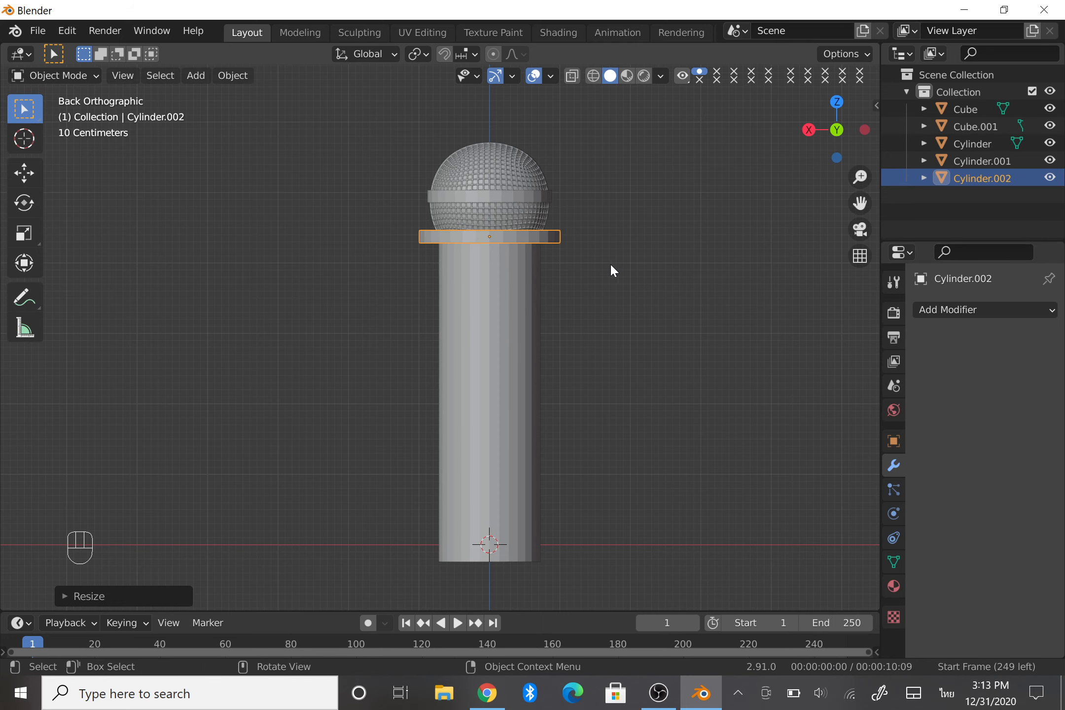
Scale the collar to about 0.77 in X and Y so it barely protrudes from the handle, and thin it slightly along Z.
key(s)
key(shift+z)
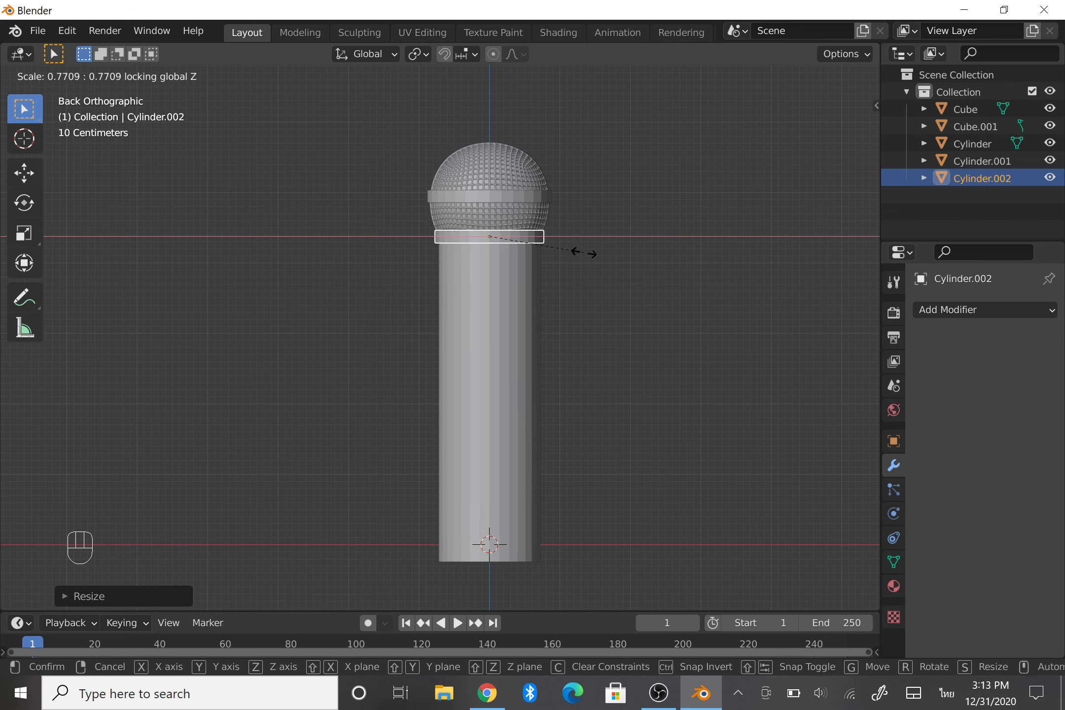
click(585, 252)
scroll(661, 225, up, 2)
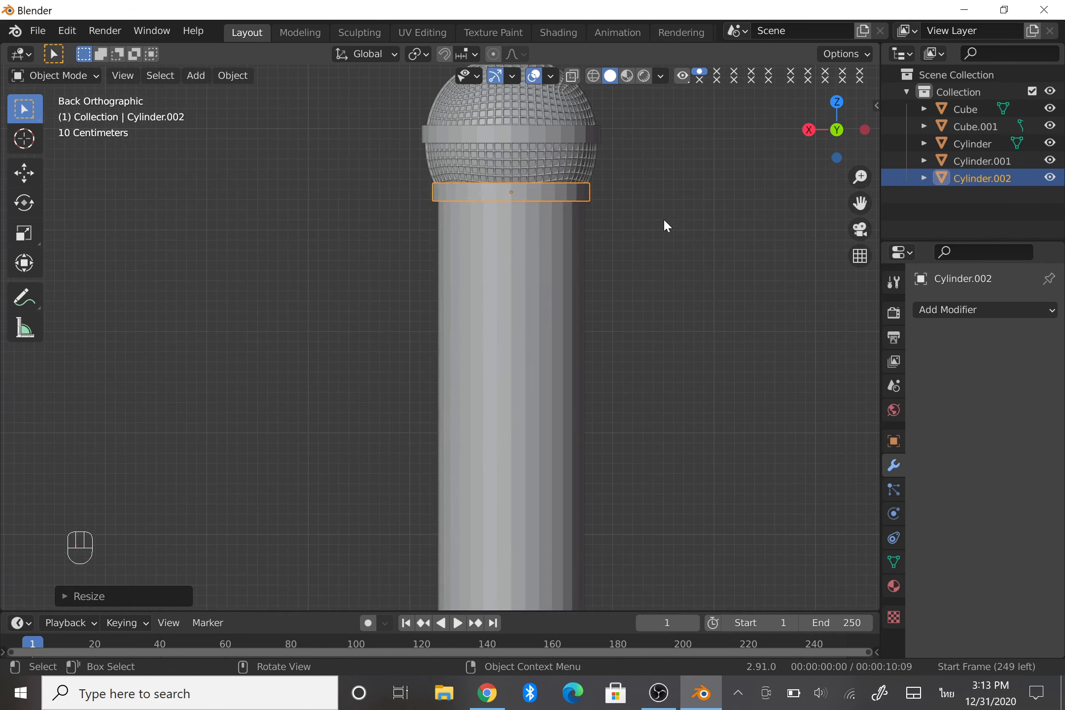
key(s)
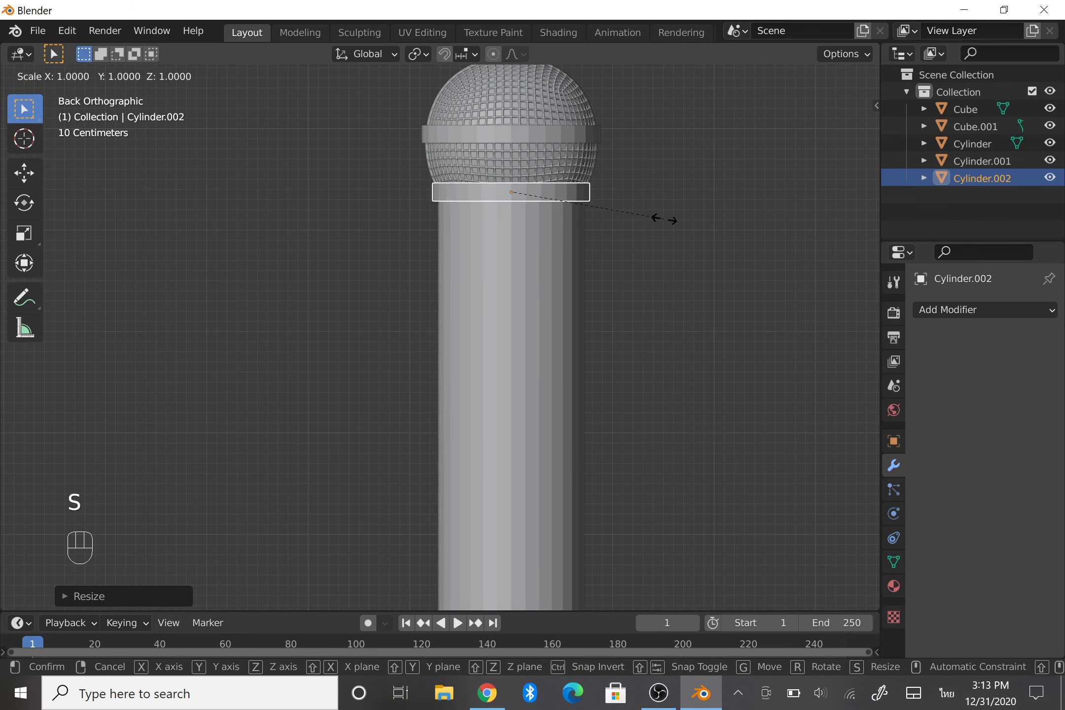
key(z)
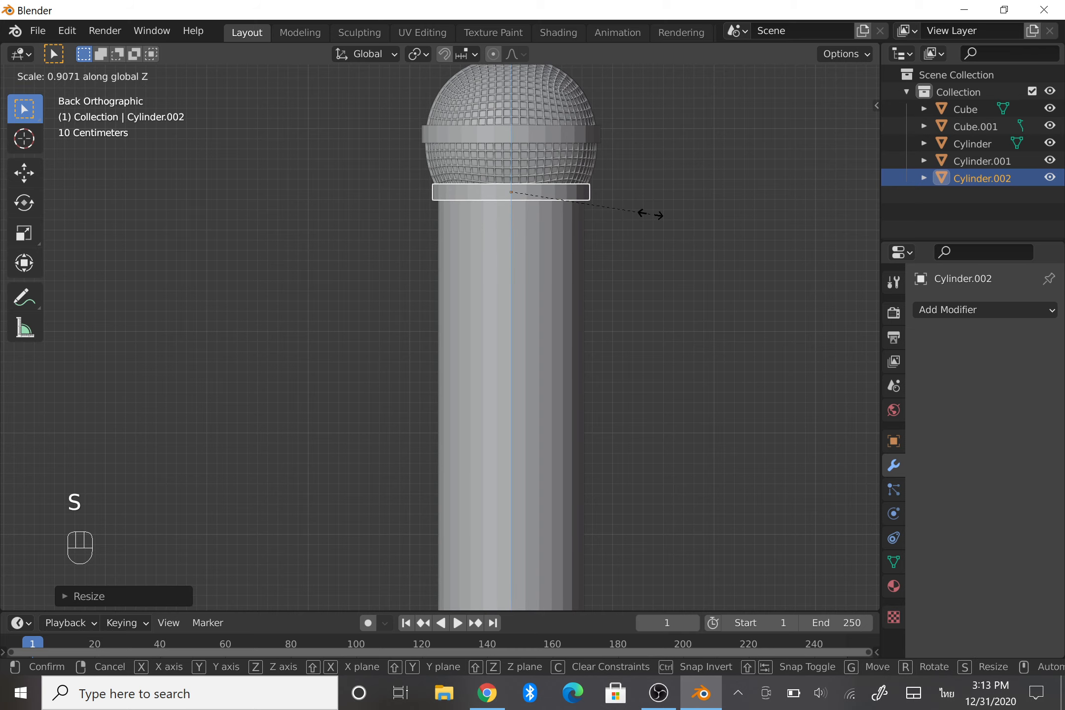
click(636, 209)
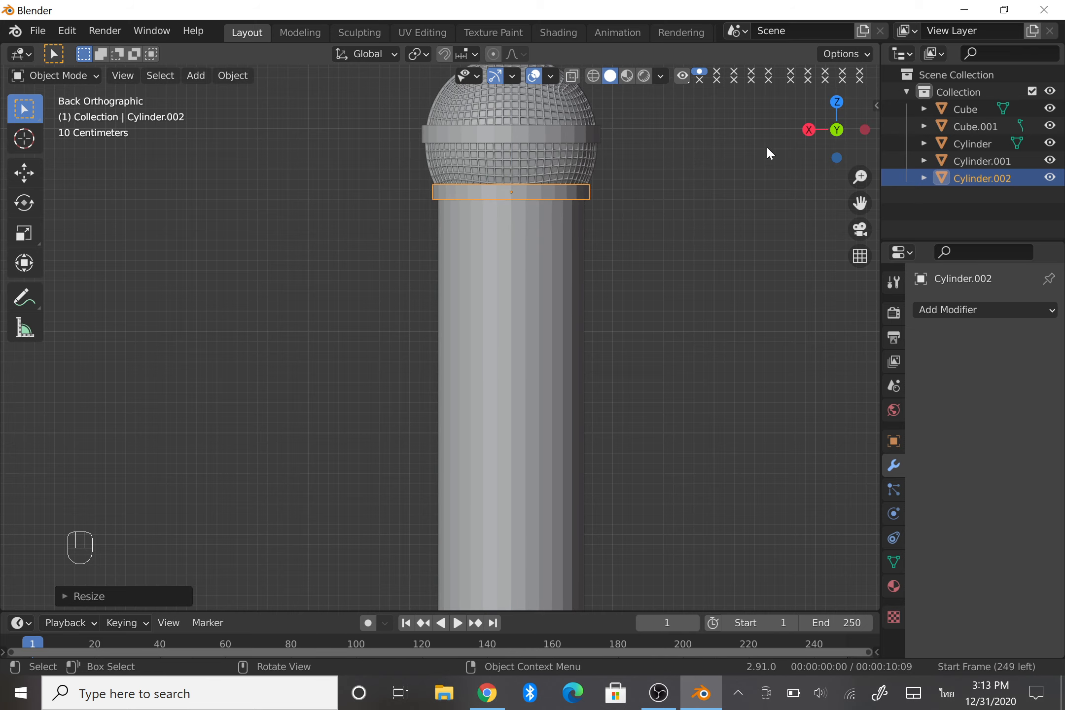
Nudge the collar up about 0.06 m along Z, closer against the underside of the ball.
drag(836, 130, 787, 137)
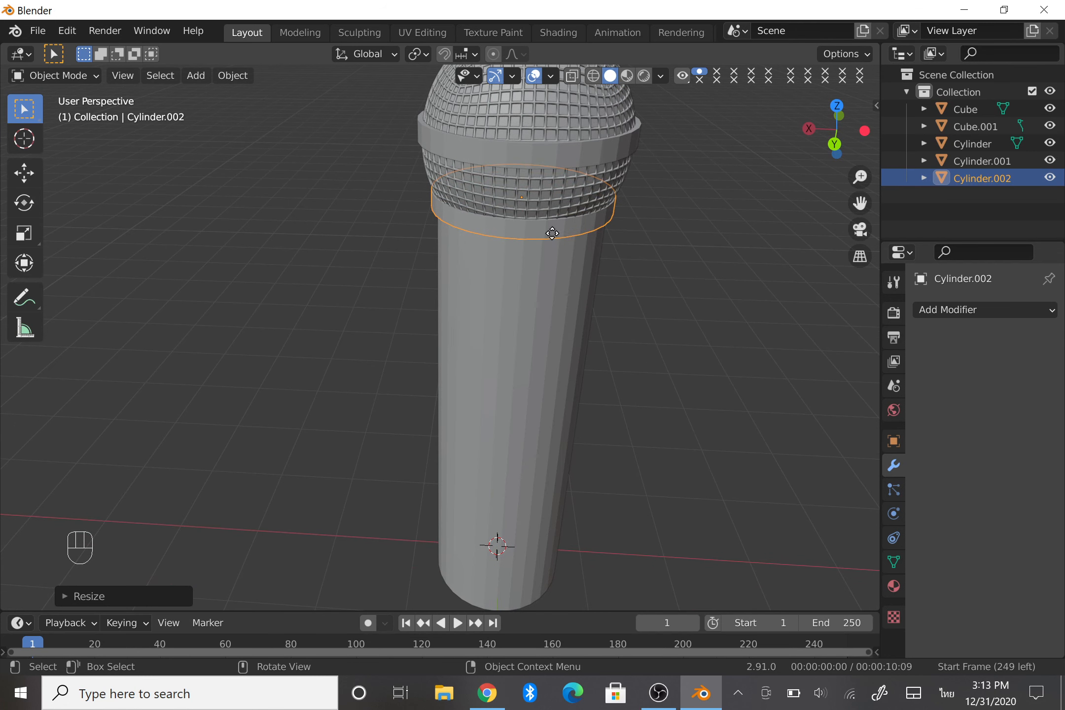
key(g)
key(z)
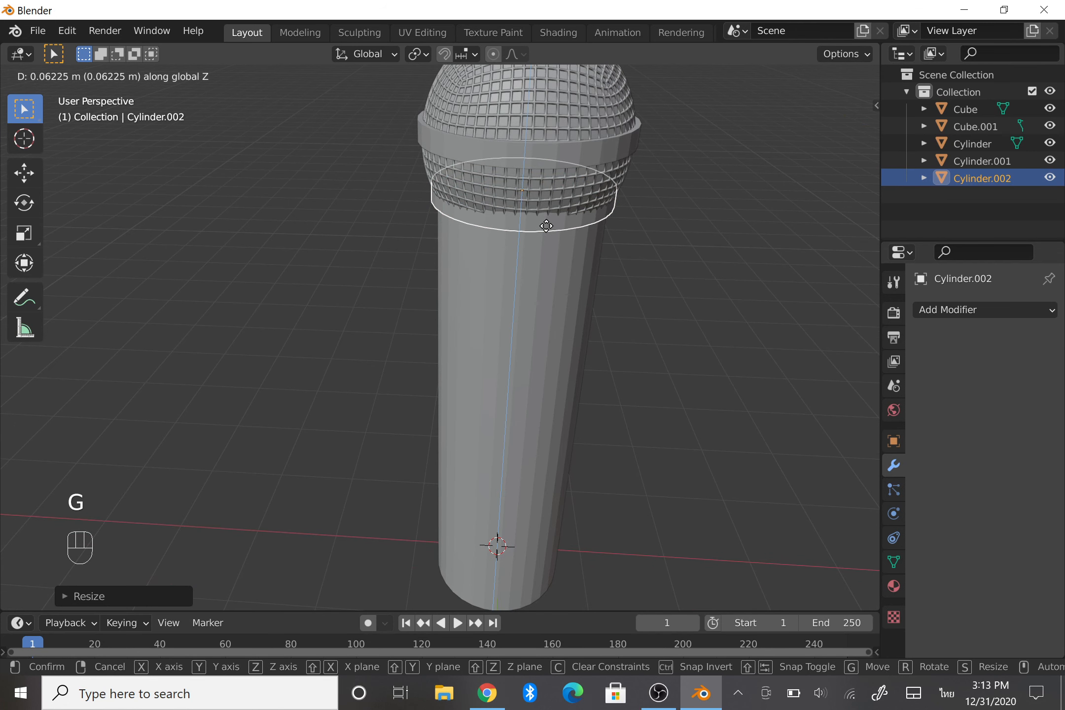
click(546, 226)
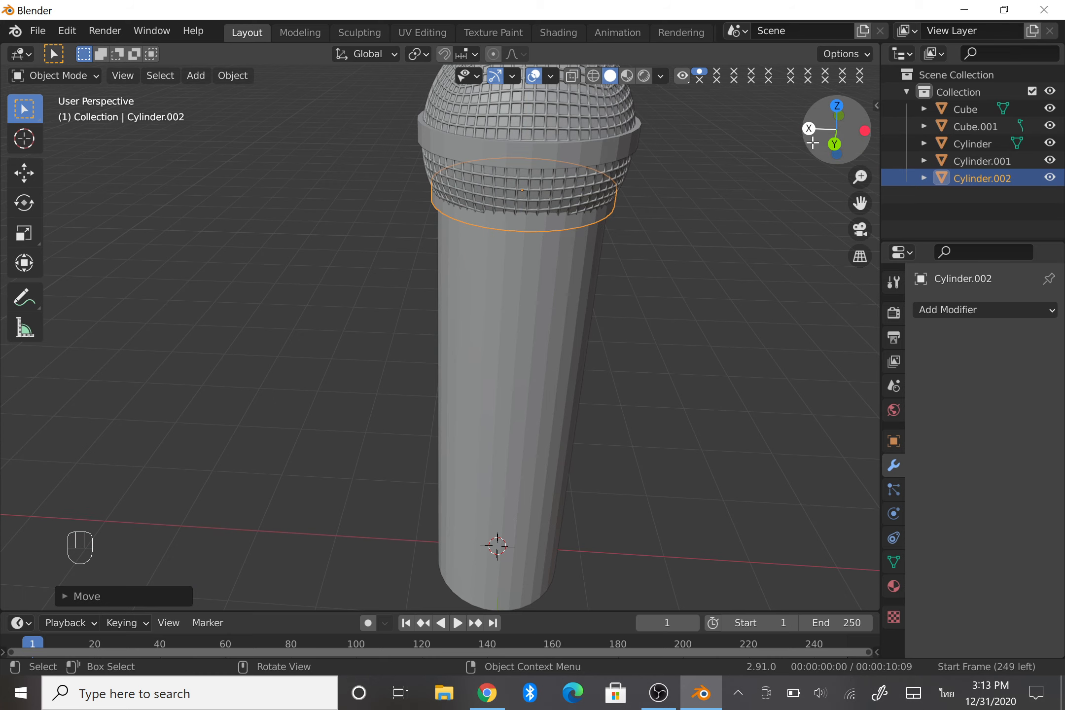
Hide Cube, Cube.001, Cylinder and Cylinder.001 so that only the collar Cylinder.002 is shown.
drag(814, 140, 796, 141)
scroll(707, 188, up, 4)
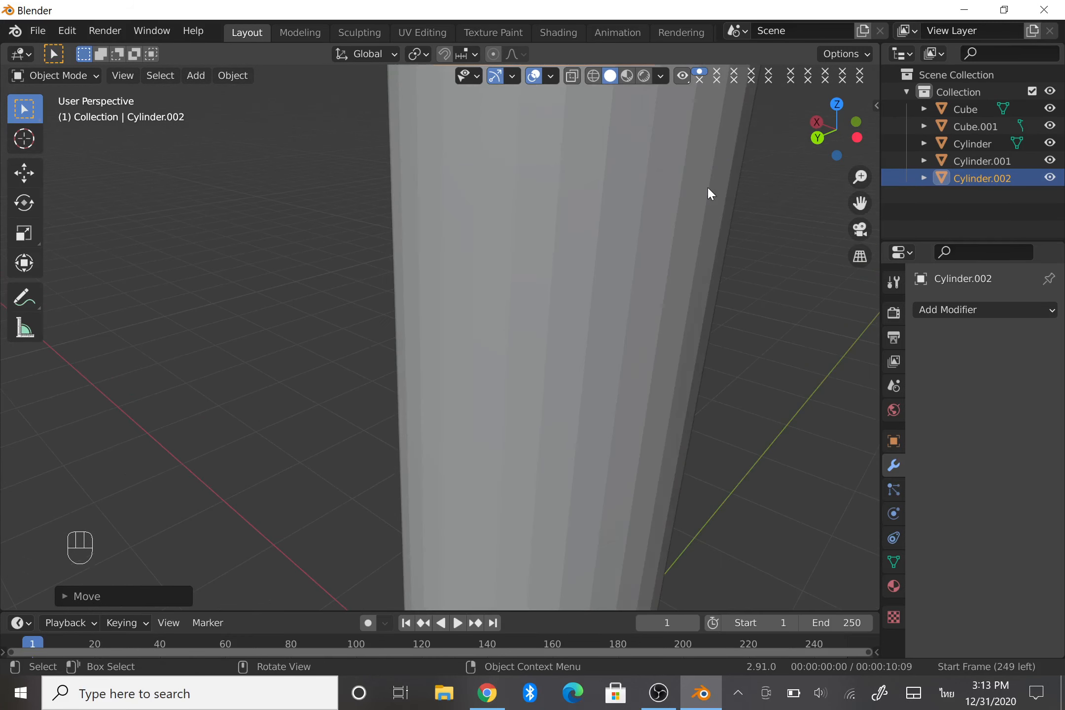
scroll(708, 188, down, 4)
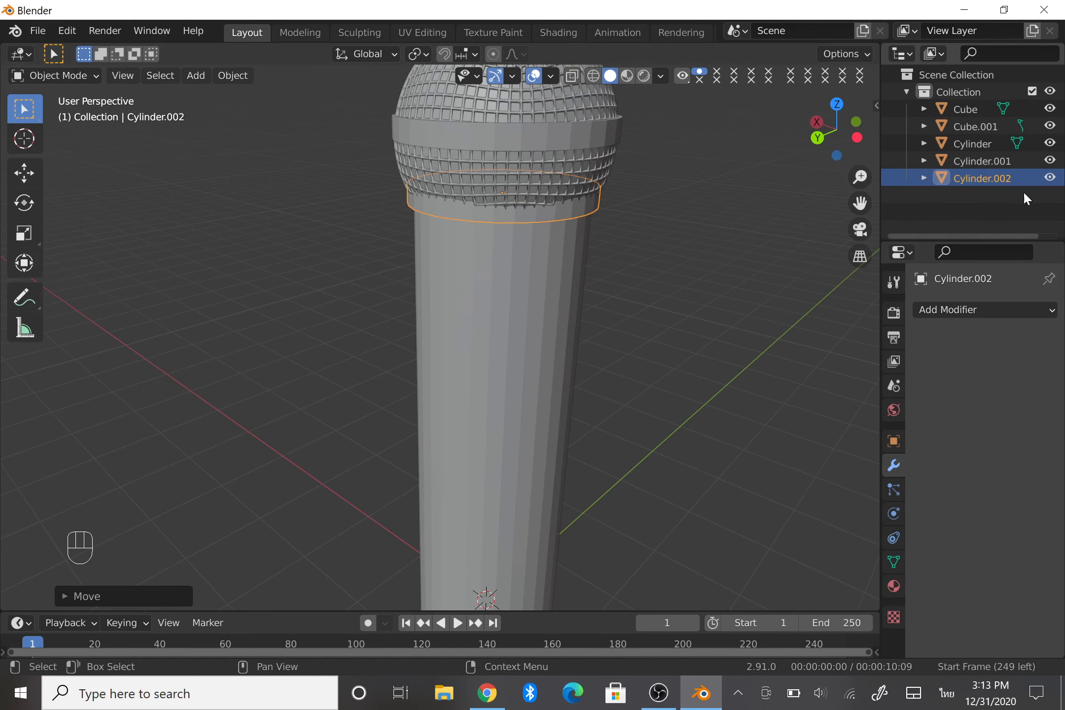
click(1048, 128)
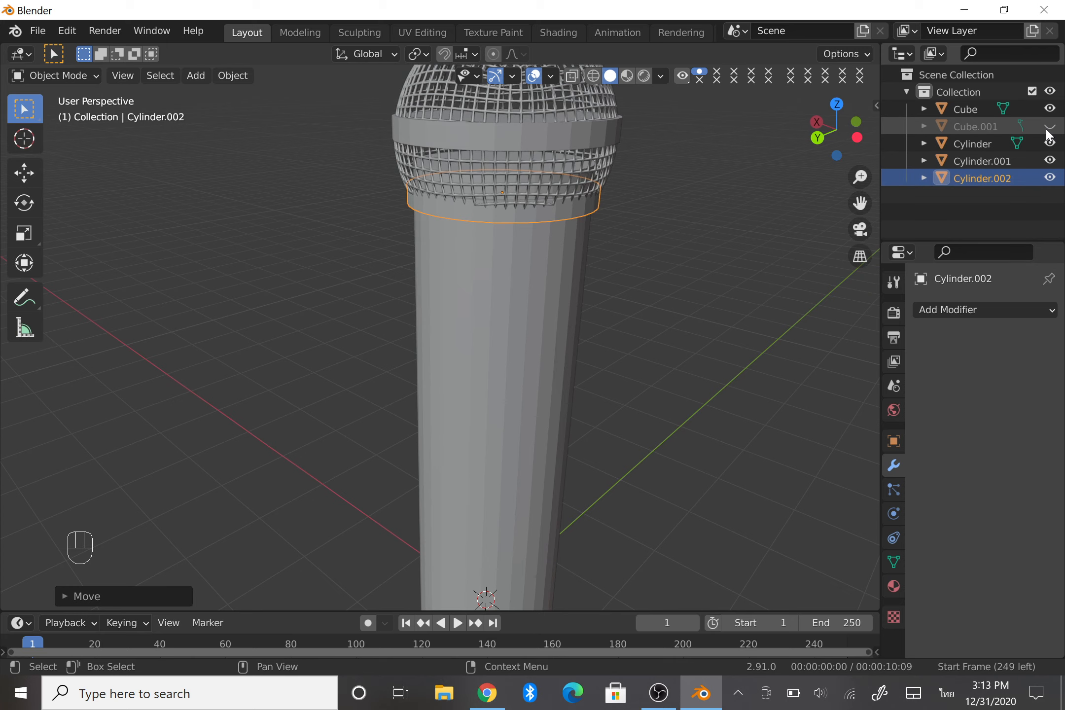
click(1049, 127)
click(1047, 128)
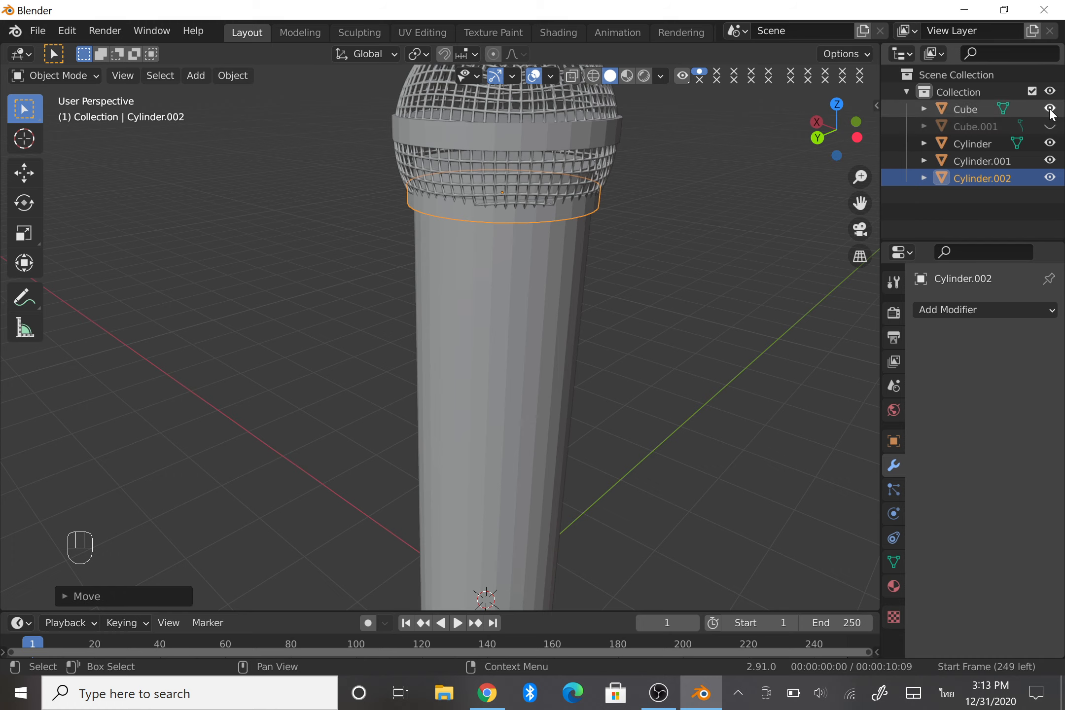
click(1049, 111)
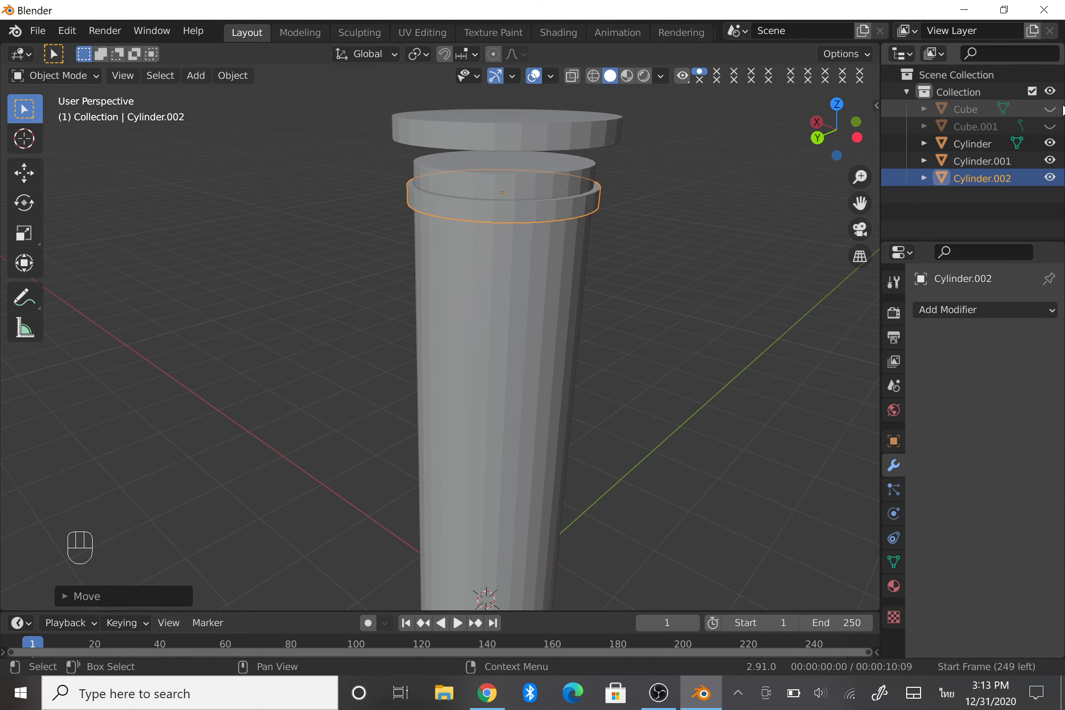
click(1050, 144)
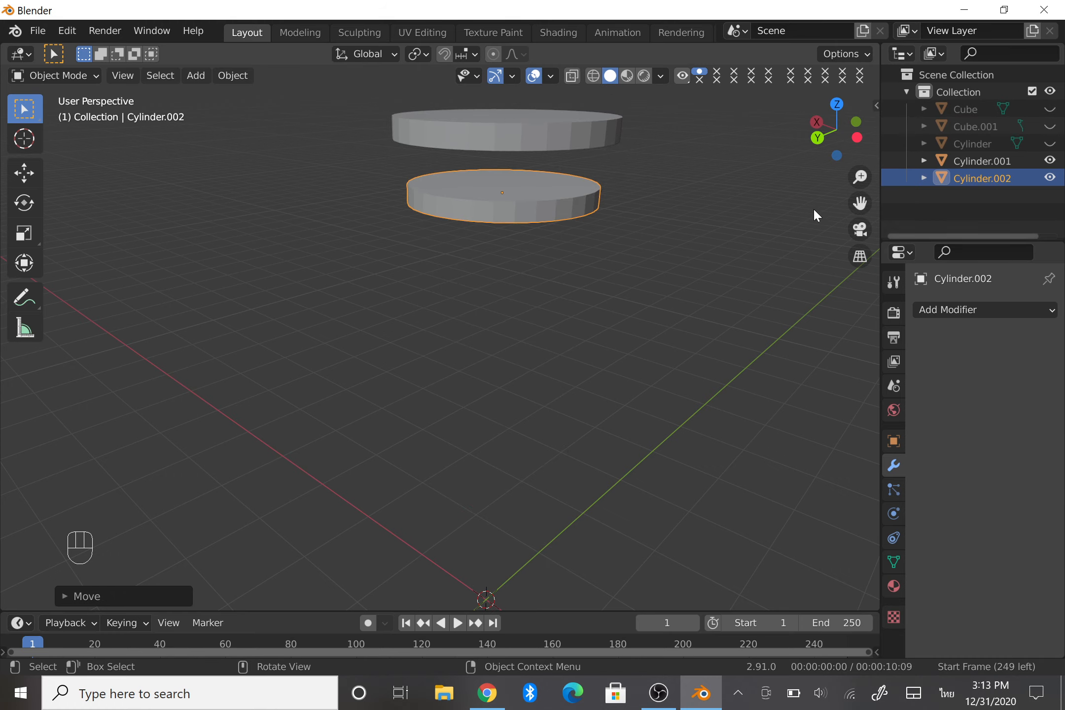
click(1050, 161)
scroll(804, 180, up, 3)
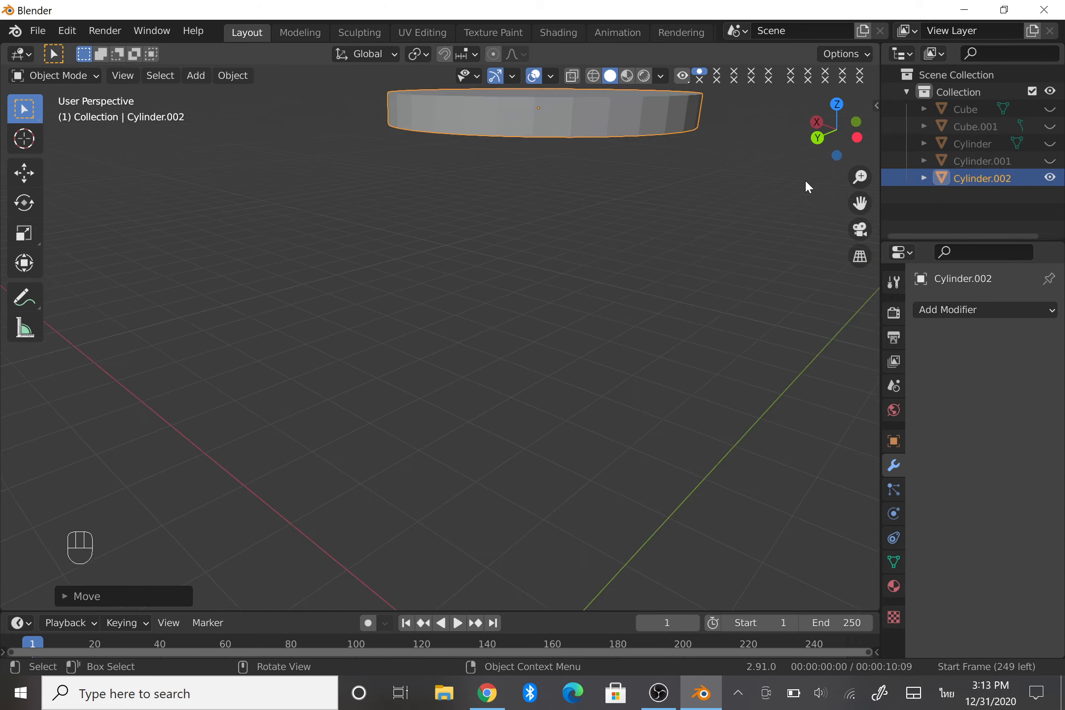
drag(818, 140, 658, 198)
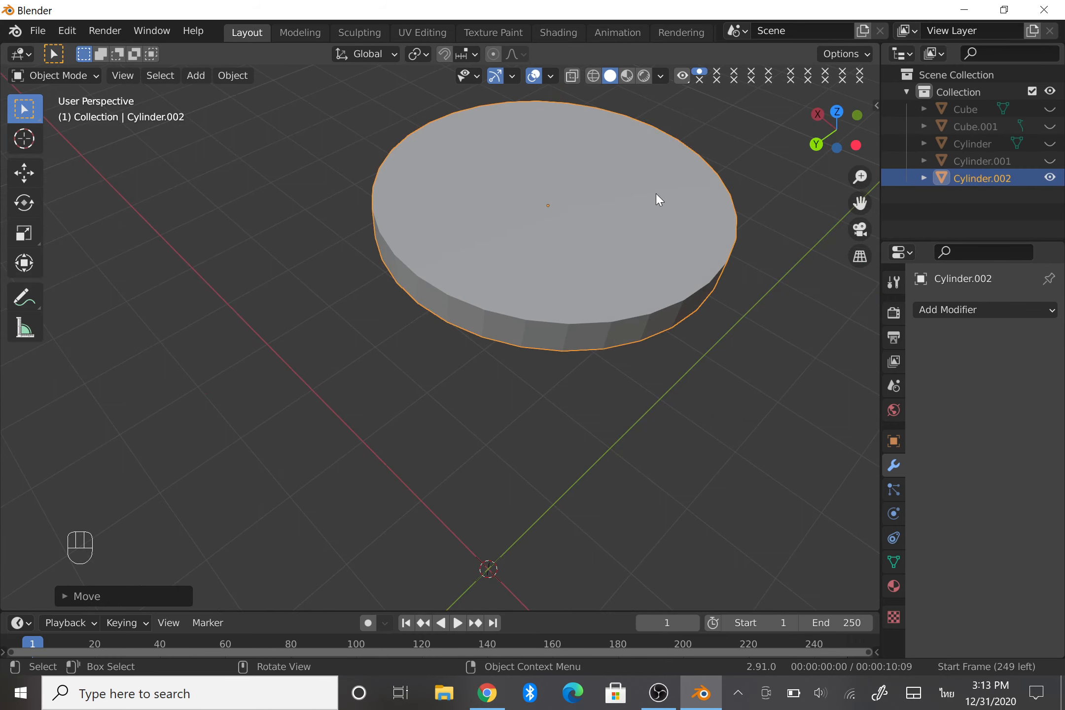
Scale the collar's top face up to about 1.07 in Edit Mode with face selection, and unhide the wireframe ball.
key(Tab)
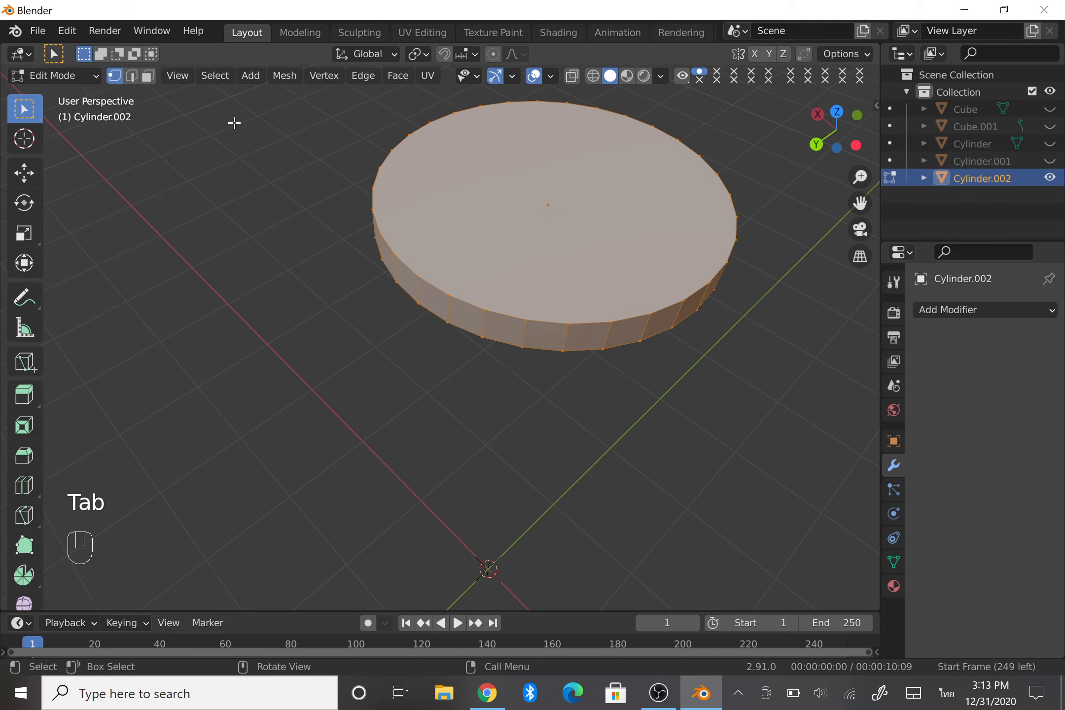
click(148, 75)
key(alt+a)
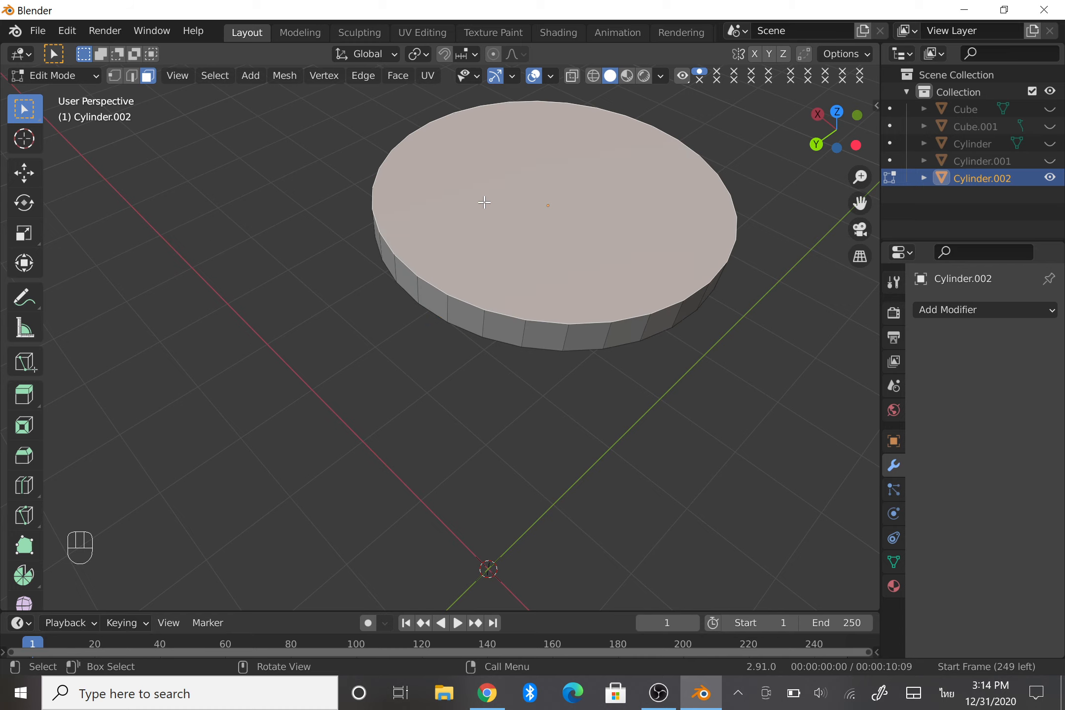
drag(822, 116, 854, 129)
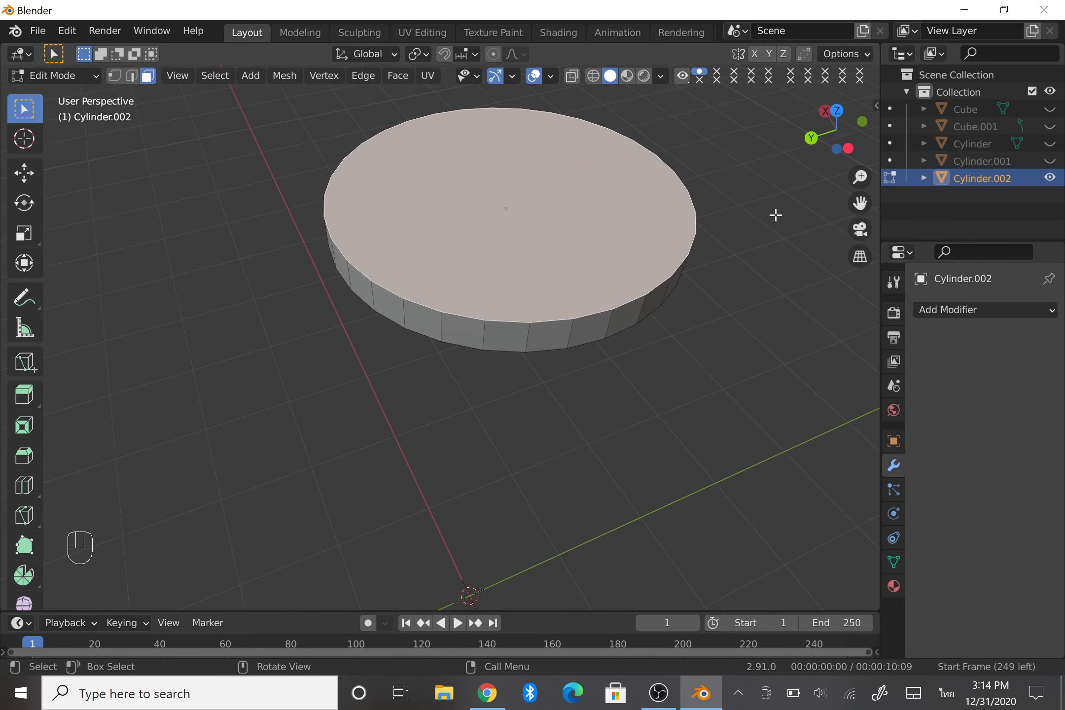
key(s)
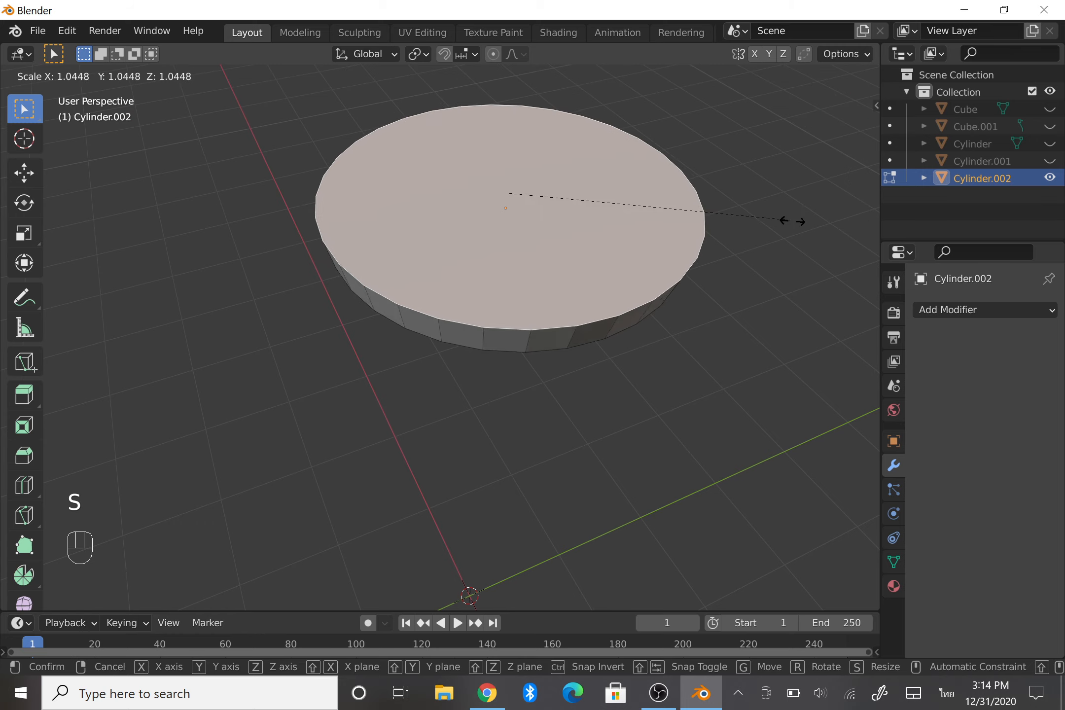
click(794, 221)
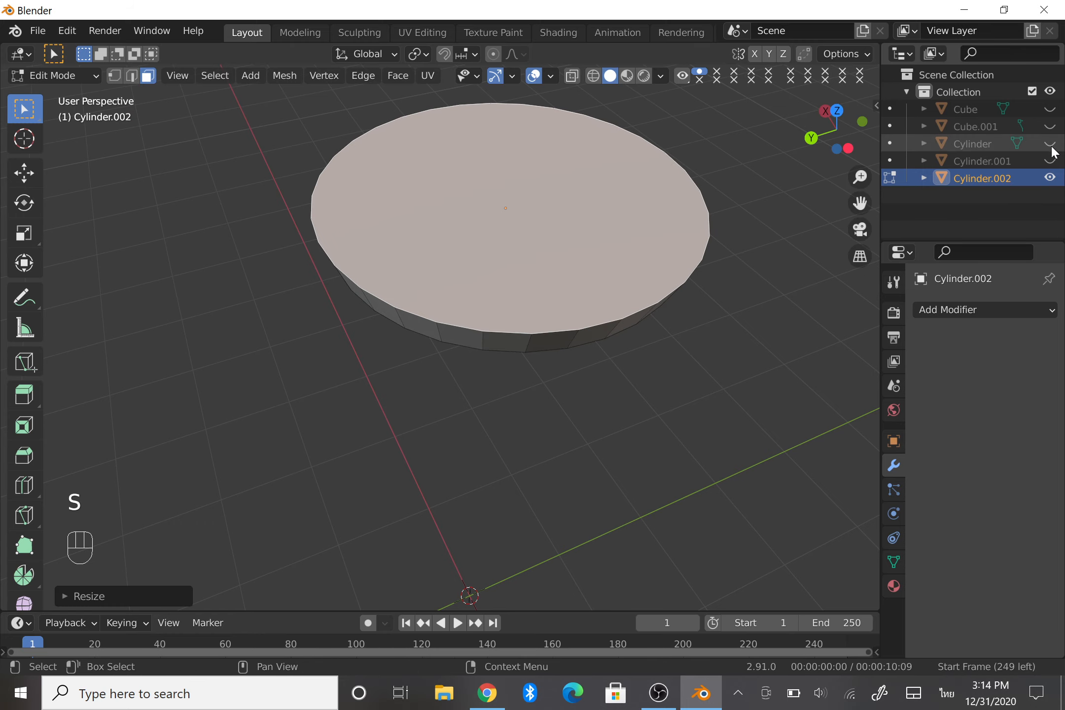
click(1049, 109)
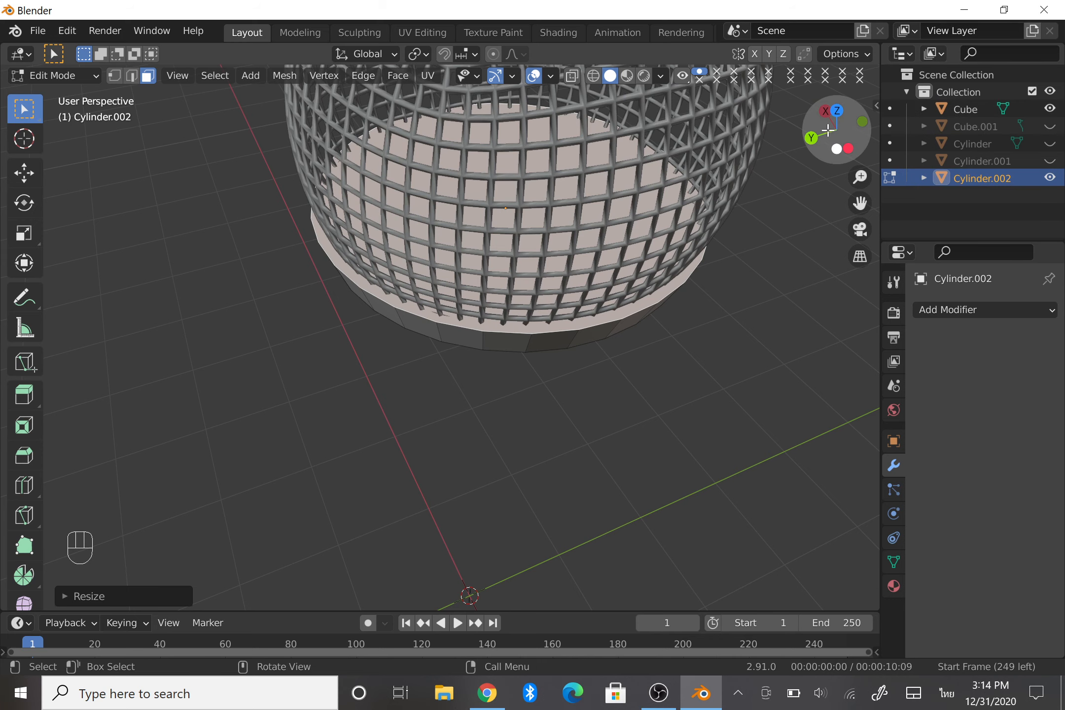
Scale the collar's top face down to about 0.98 and return to Object Mode.
drag(836, 129, 747, 170)
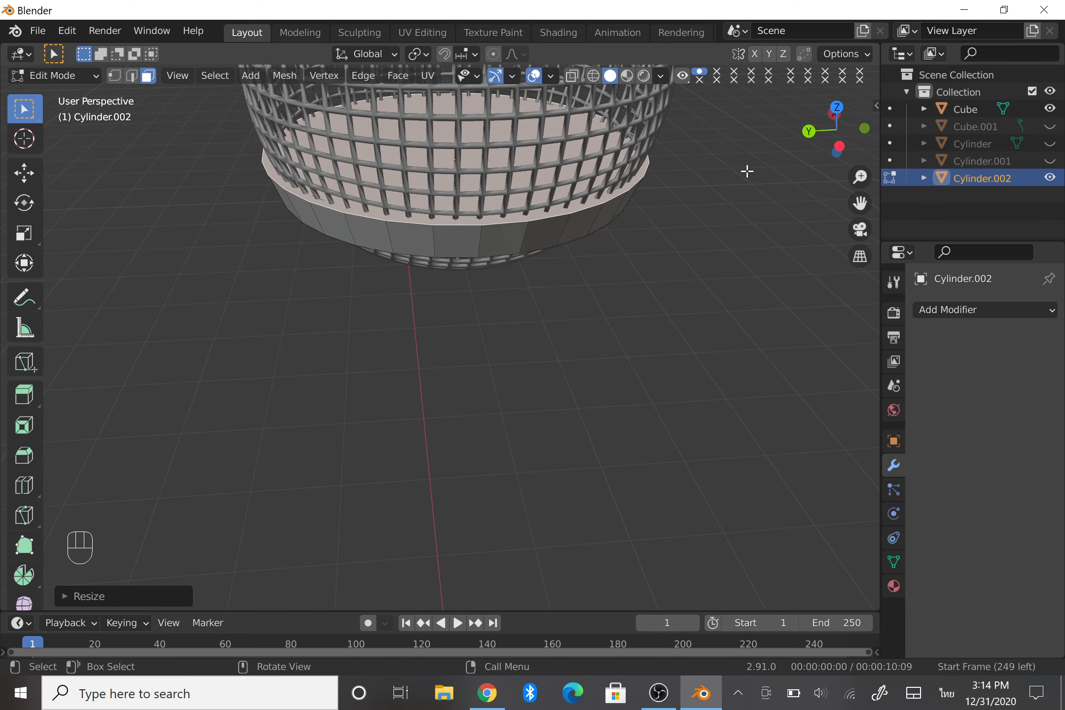
key(s)
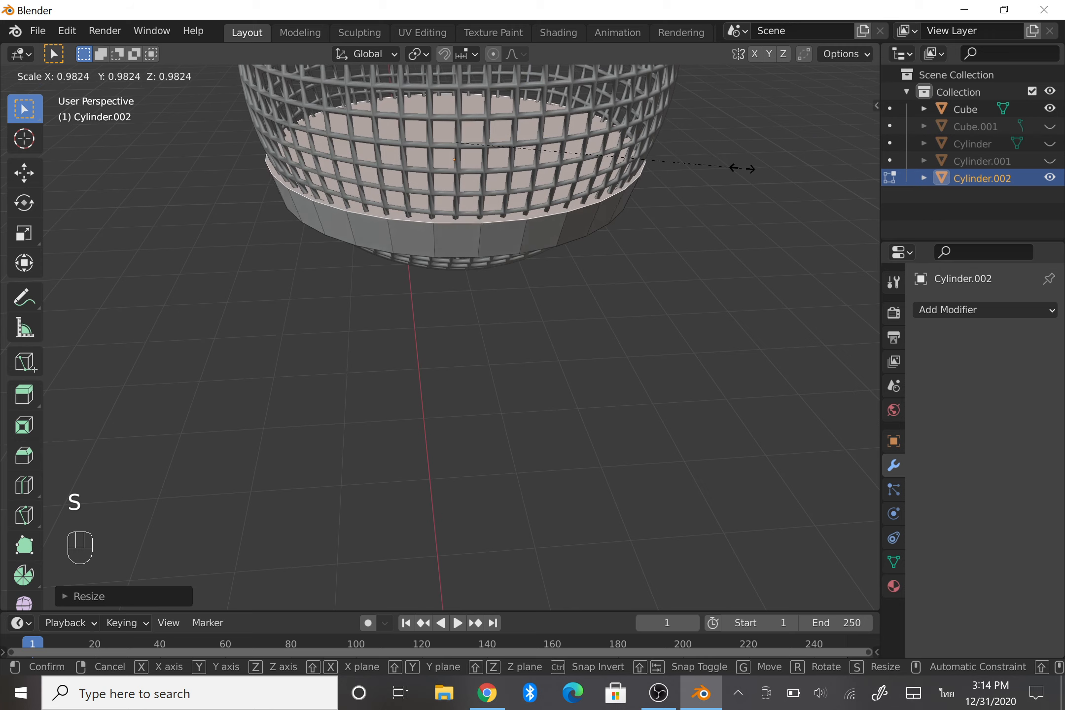
click(744, 170)
drag(819, 133, 775, 190)
key(Tab)
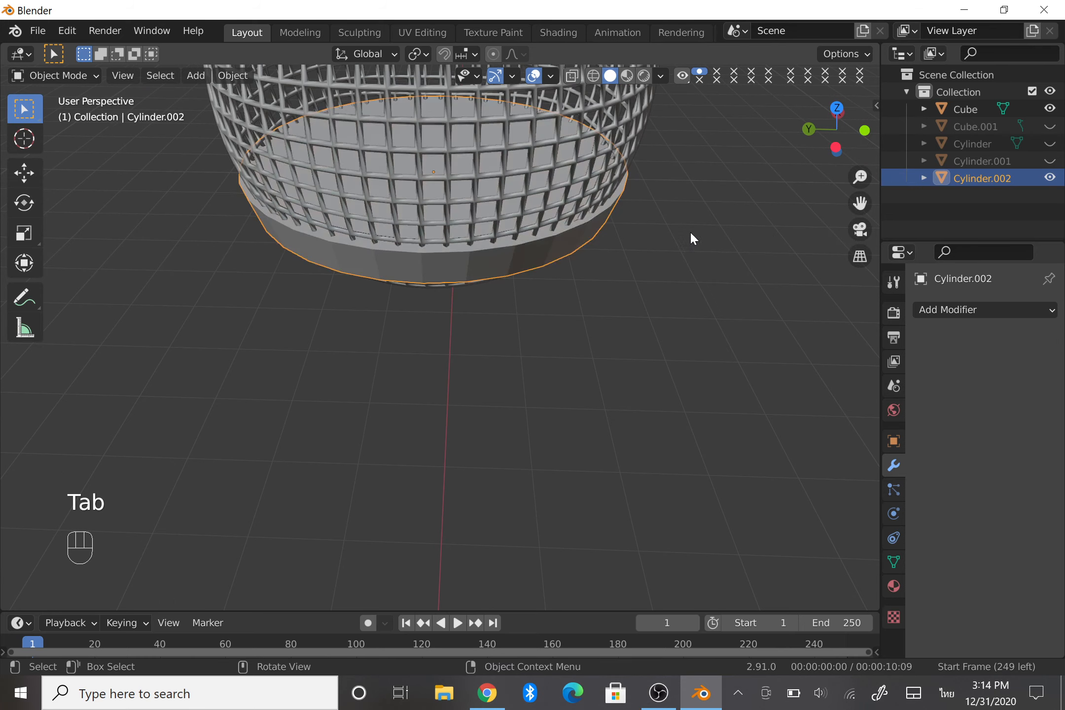
Unhide Cube.001, Cylinder and Cylinder.001 so that the whole microphone is shown.
click(1049, 127)
click(1050, 143)
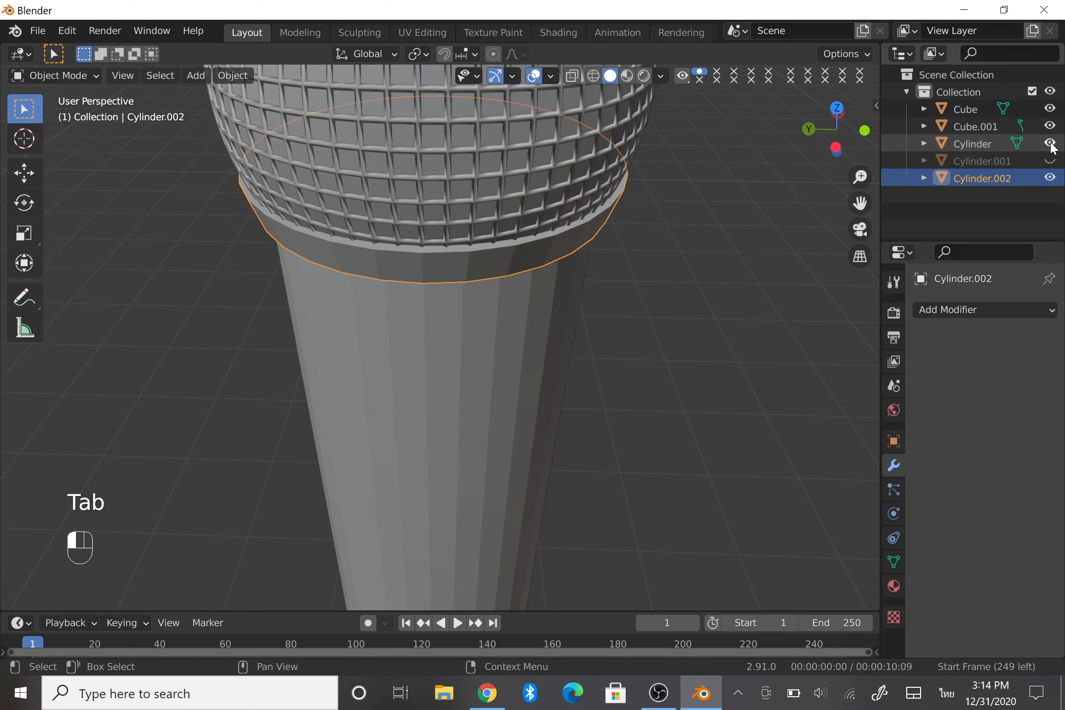
click(1051, 160)
scroll(398, 206, down, 5)
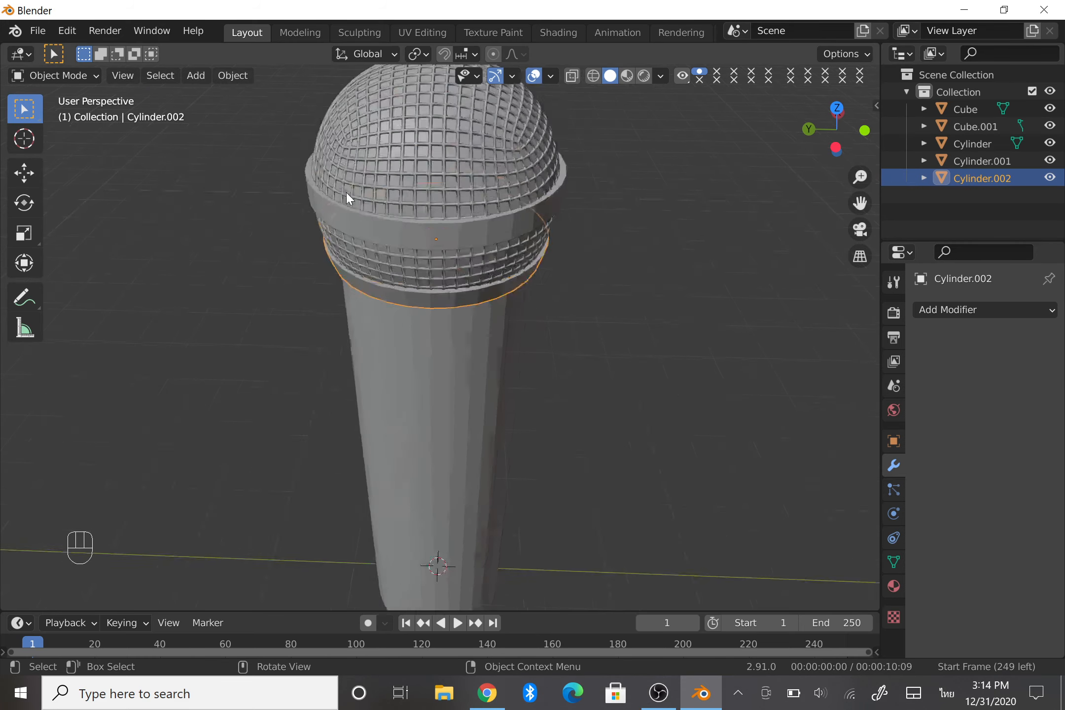
Scale the band around the ball, Cylinder.001, slightly thinner along Z and deselect it.
drag(801, 127, 749, 133)
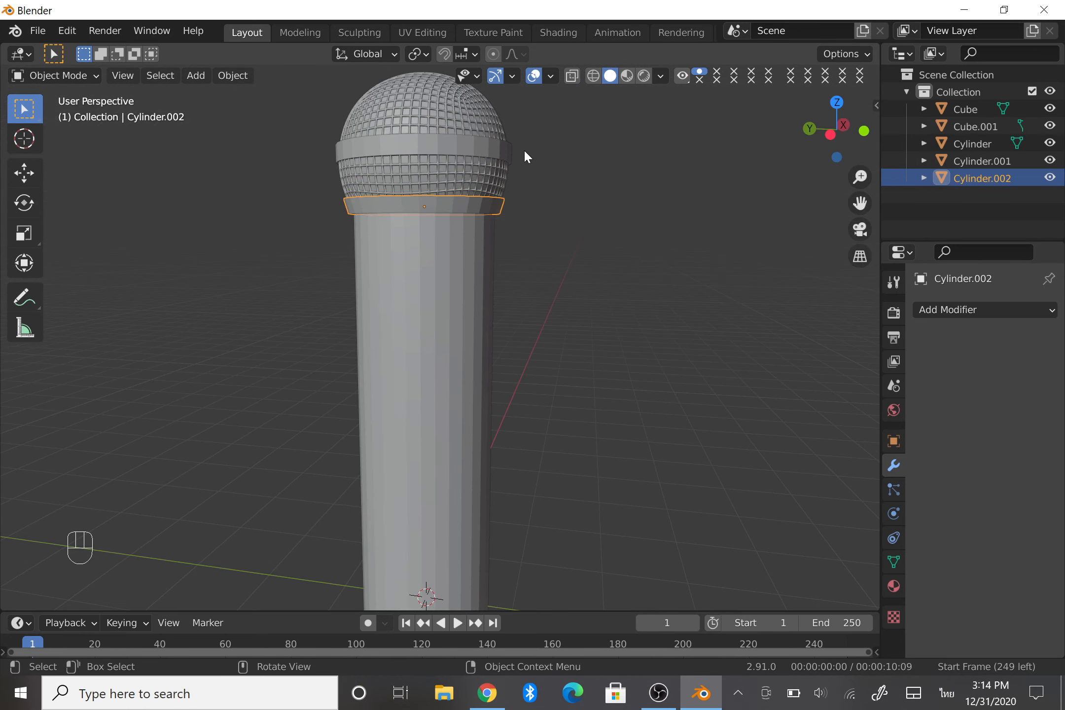
click(509, 154)
key(s)
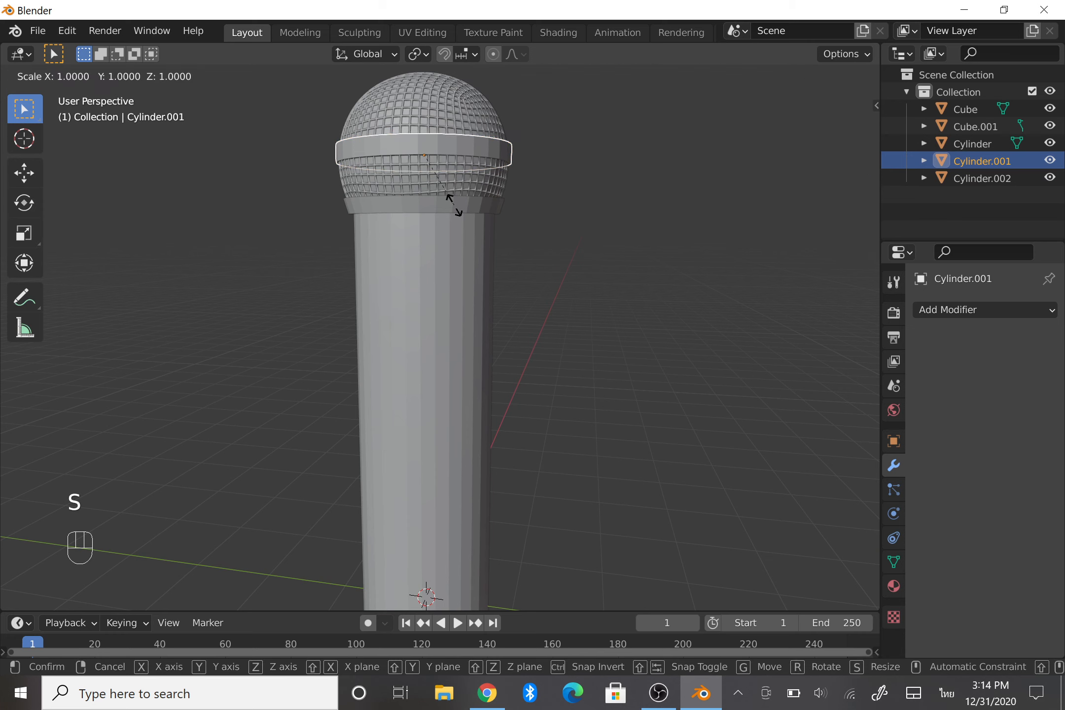
key(z)
click(446, 191)
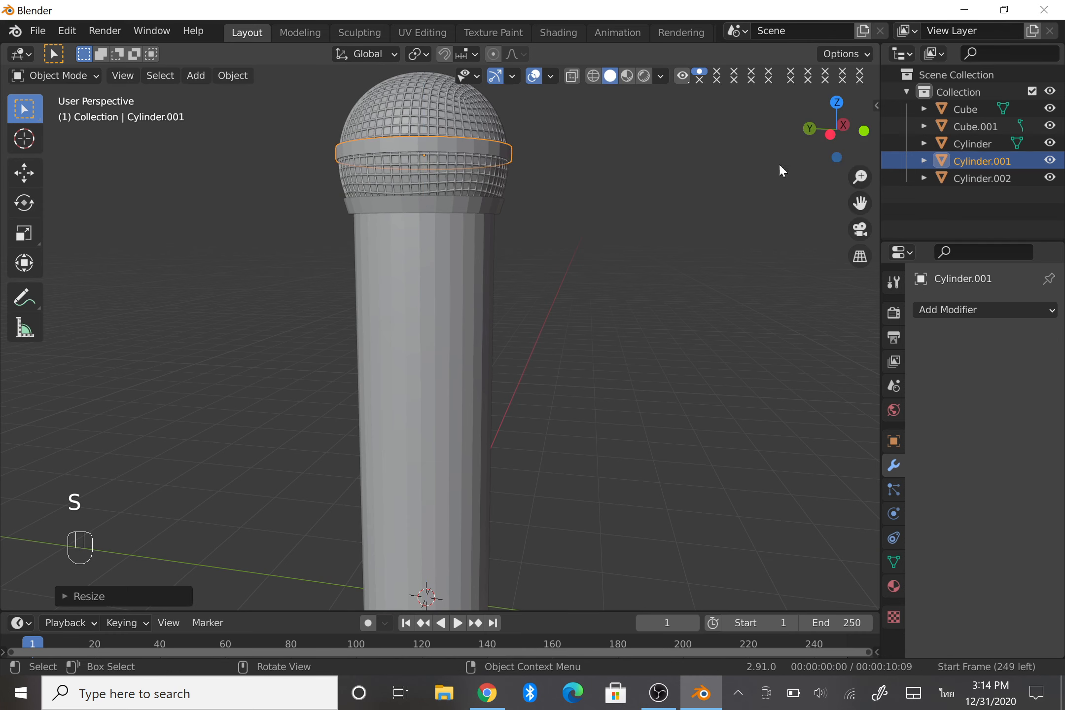
drag(814, 137, 898, 156)
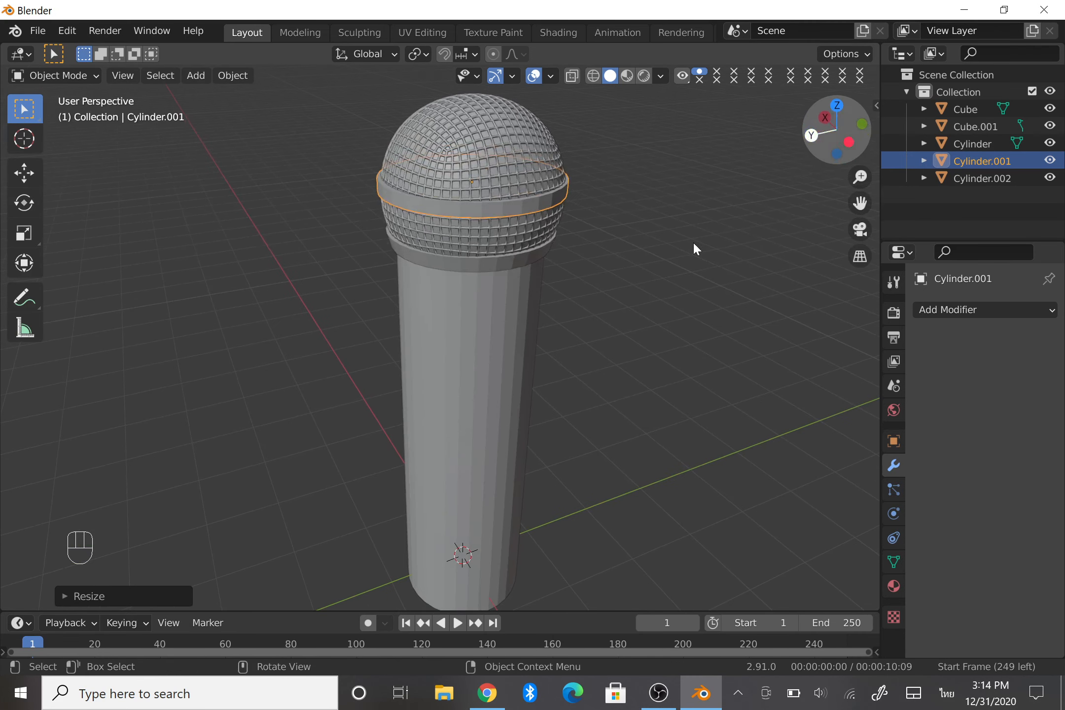
click(692, 243)
Examine the proportions of the microphone's ball, band, collar and handle from several angles and distances.
mouse_move(802, 149)
mouse_down()
mouse_move(838, 145)
mouse_move(789, 143)
mouse_up()
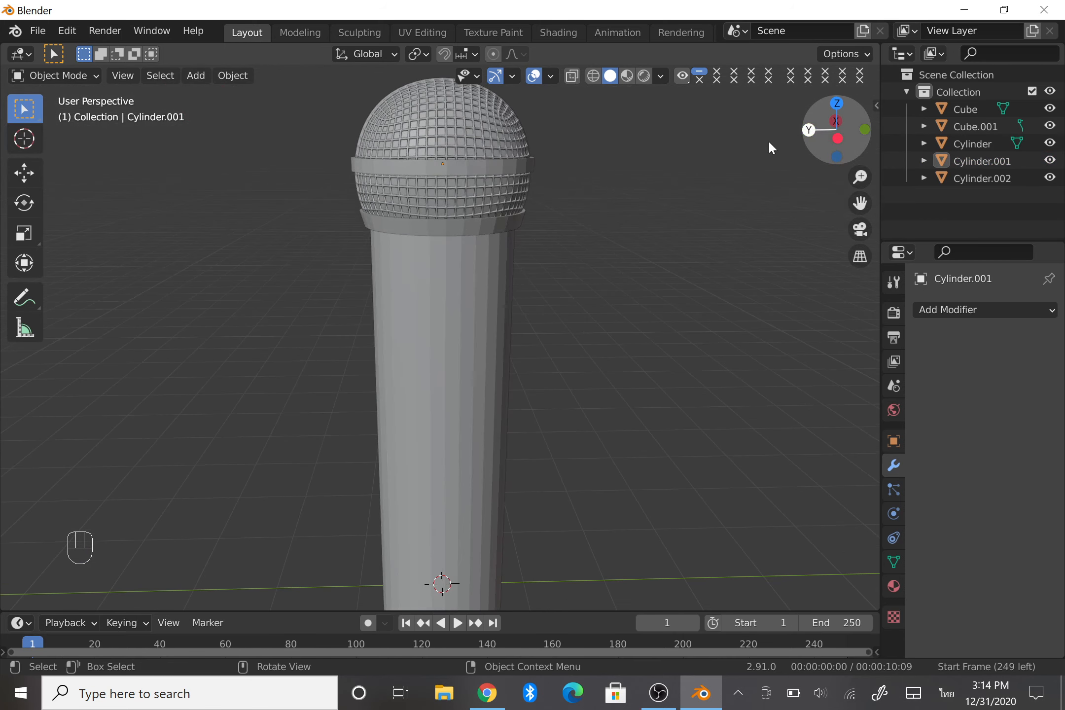
scroll(568, 257, up, 1)
scroll(568, 256, down, 2)
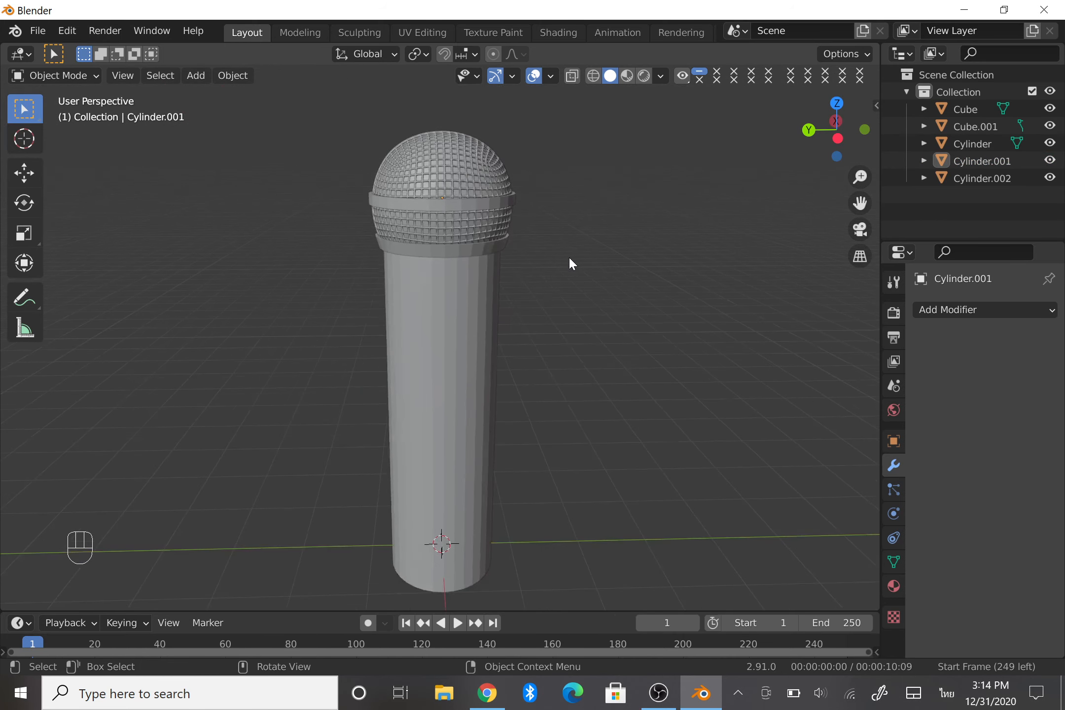
scroll(516, 281, up, 3)
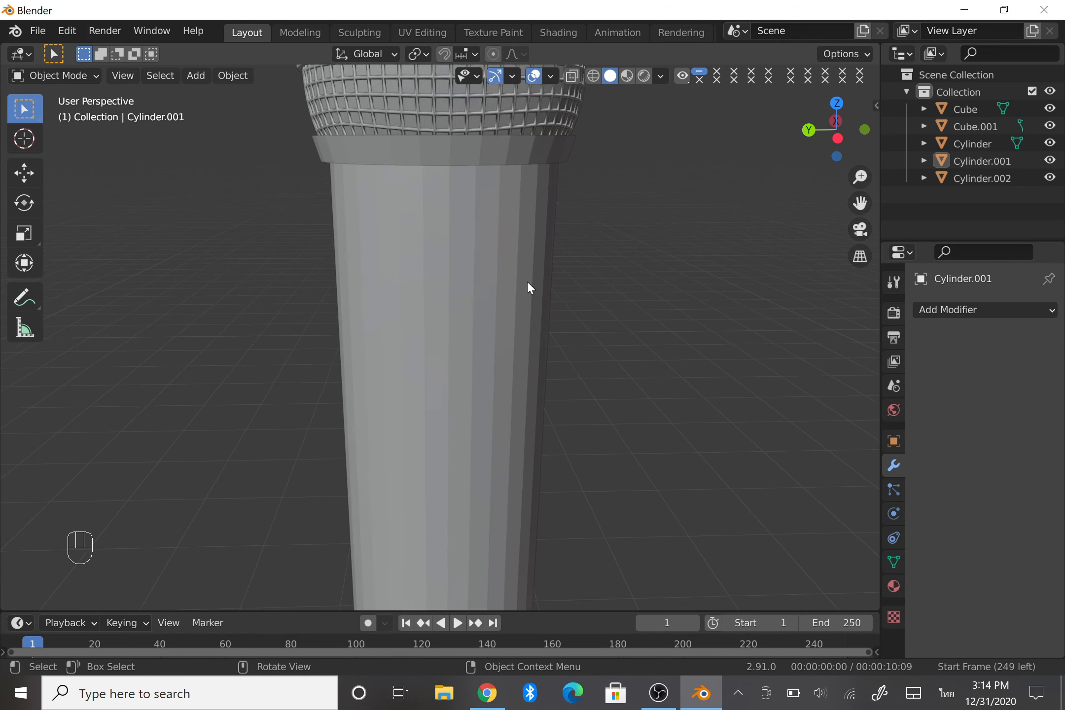
scroll(528, 286, down, 3)
mouse_move(837, 130)
mouse_down()
mouse_move(870, 146)
mouse_move(978, 155)
mouse_move(851, 121)
mouse_up()
click(469, 292)
click(587, 278)
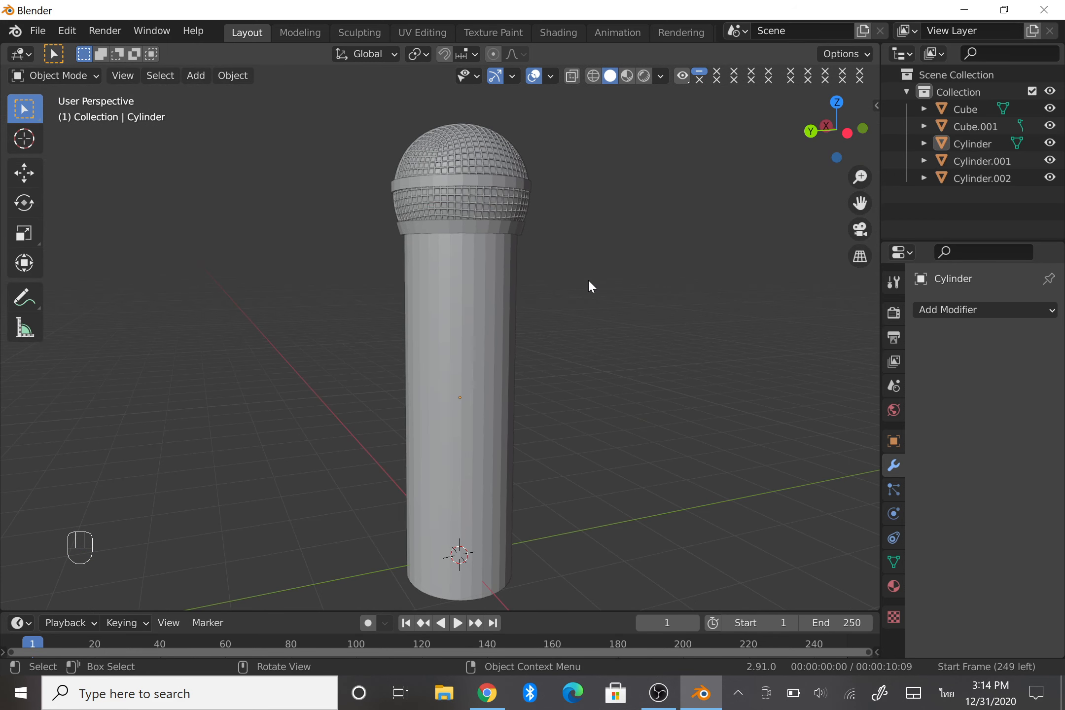
Set the viewport's solid shading color to Random so each microphone part gets its own color.
click(660, 78)
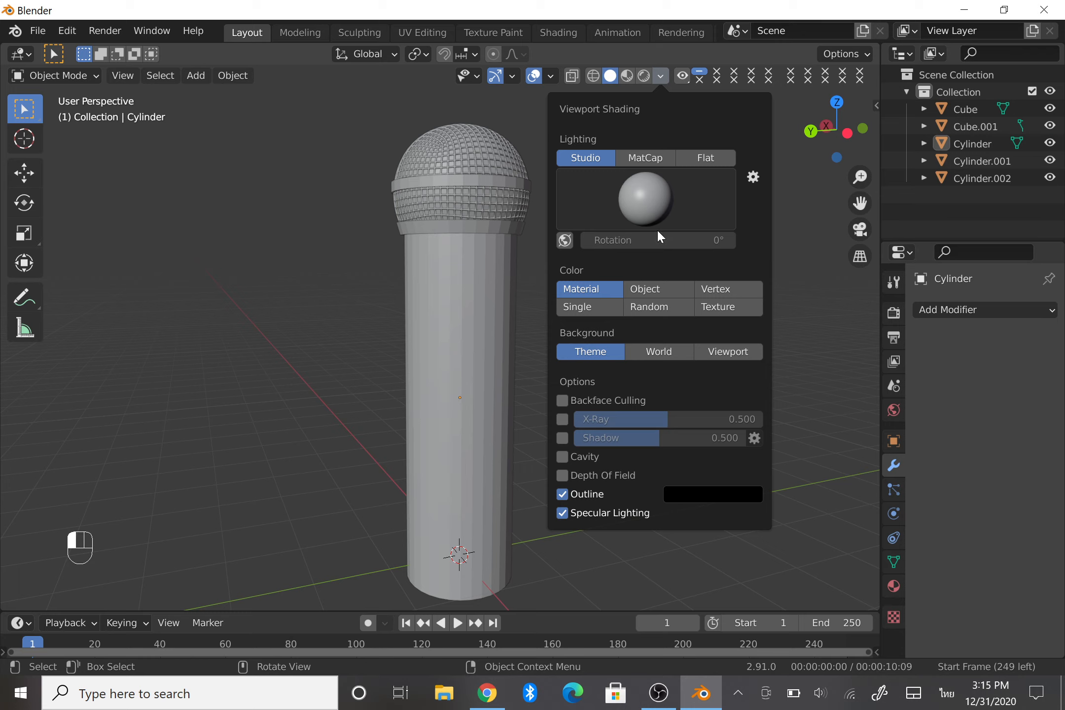
click(662, 197)
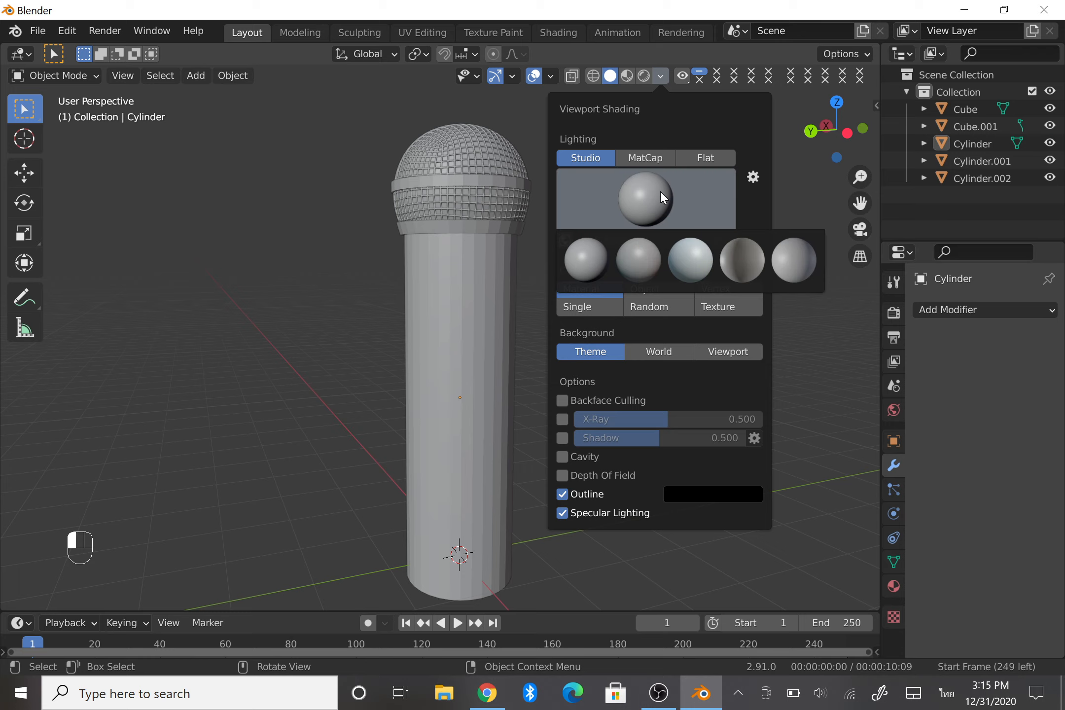
click(661, 193)
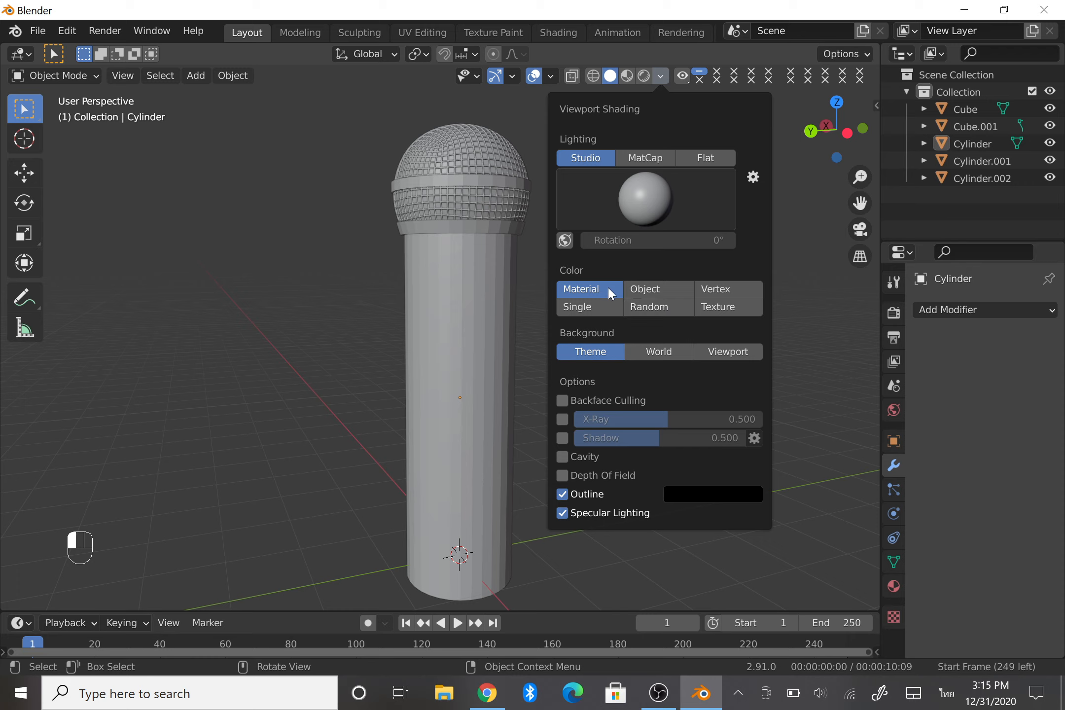
click(659, 309)
scroll(597, 299, up, 3)
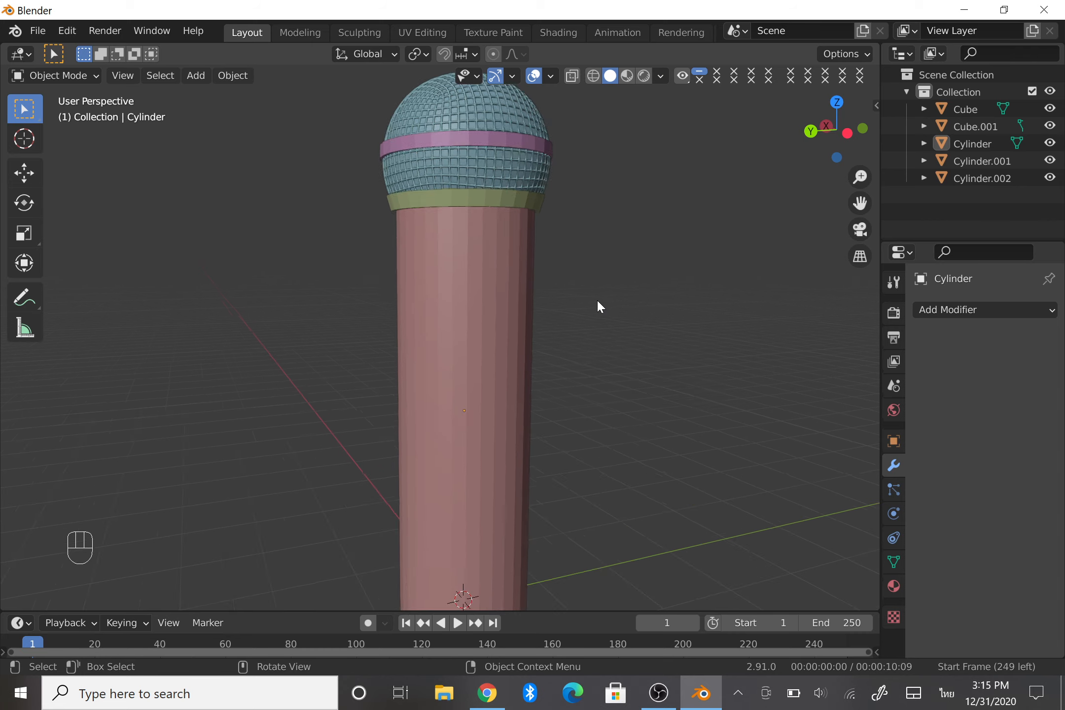
drag(830, 151, 834, 166)
scroll(695, 208, down, 2)
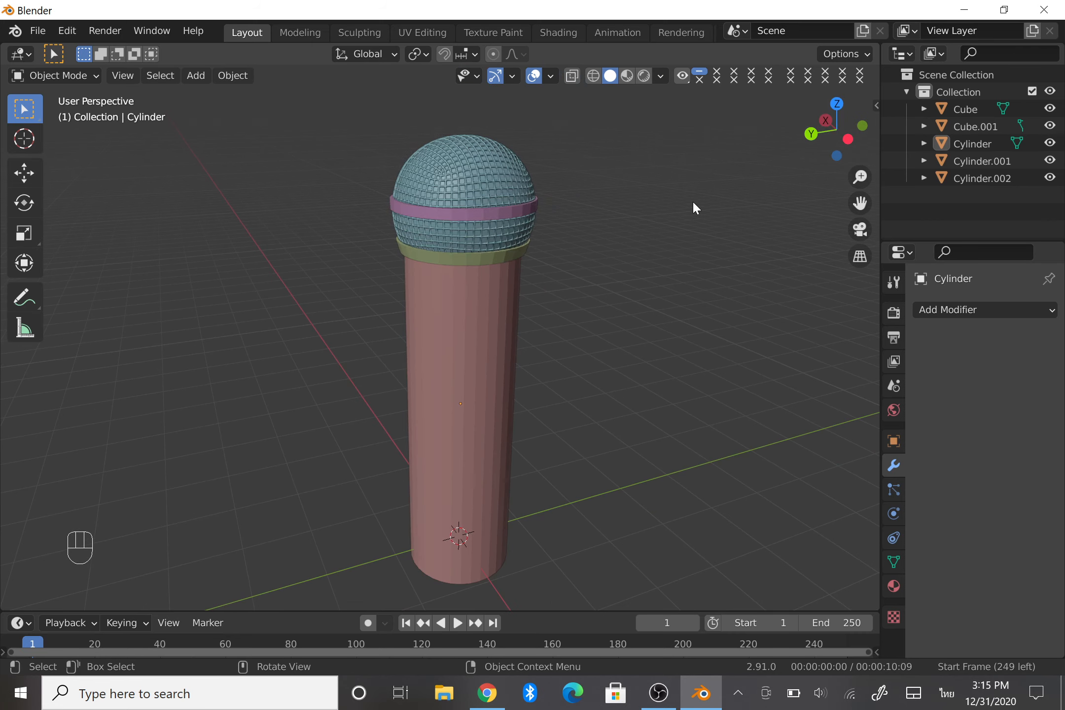
Apply Shade Smooth to the band around the ball and to the collar beneath it.
click(521, 207)
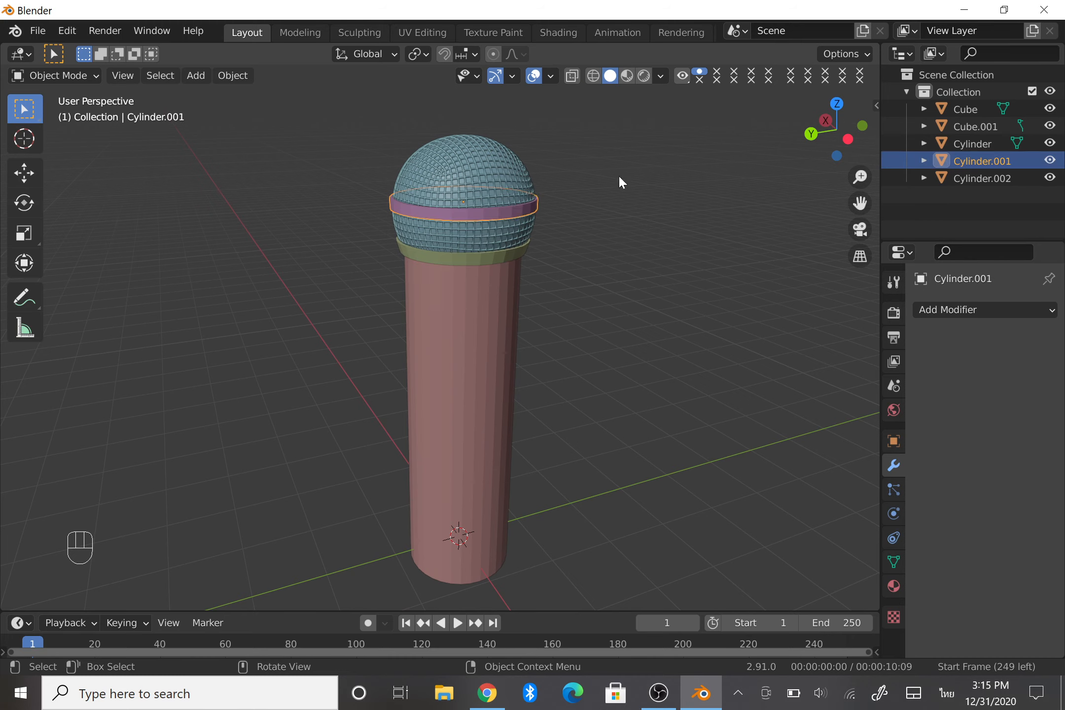
right_click(620, 177)
click(630, 171)
click(500, 251)
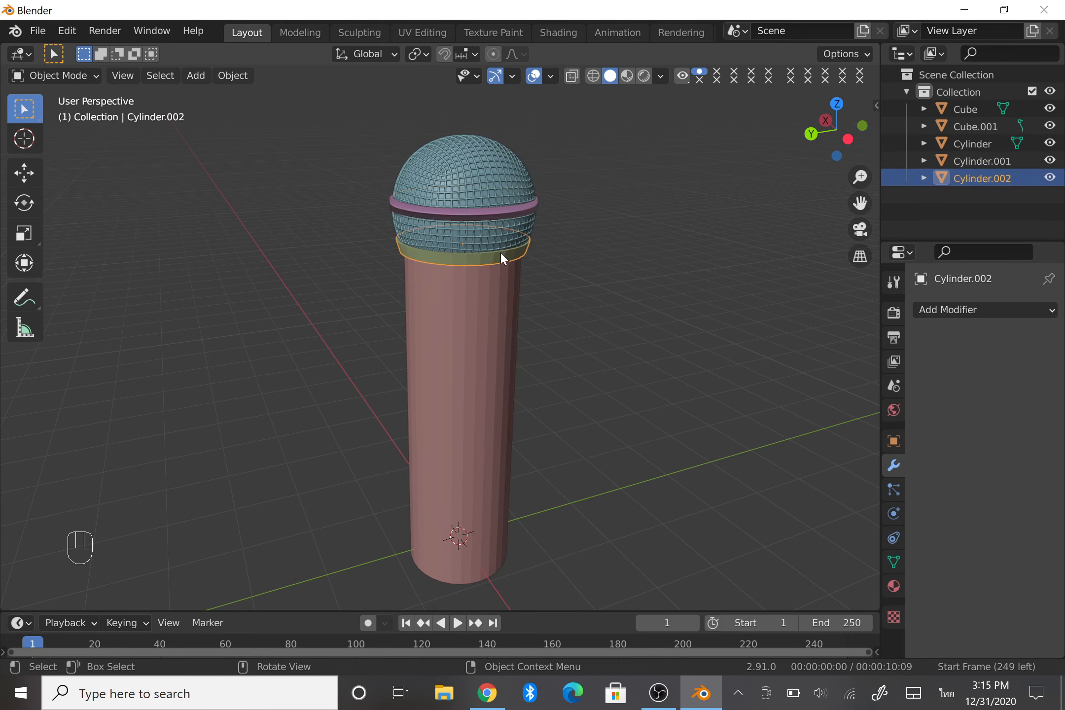
right_click(592, 226)
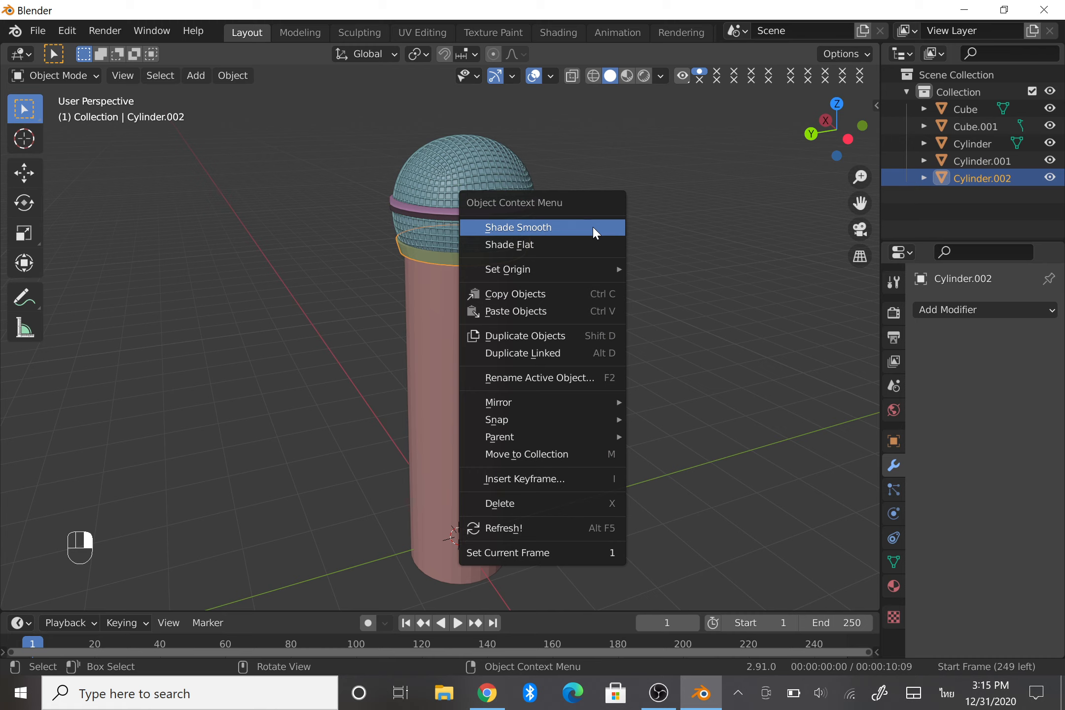
click(593, 228)
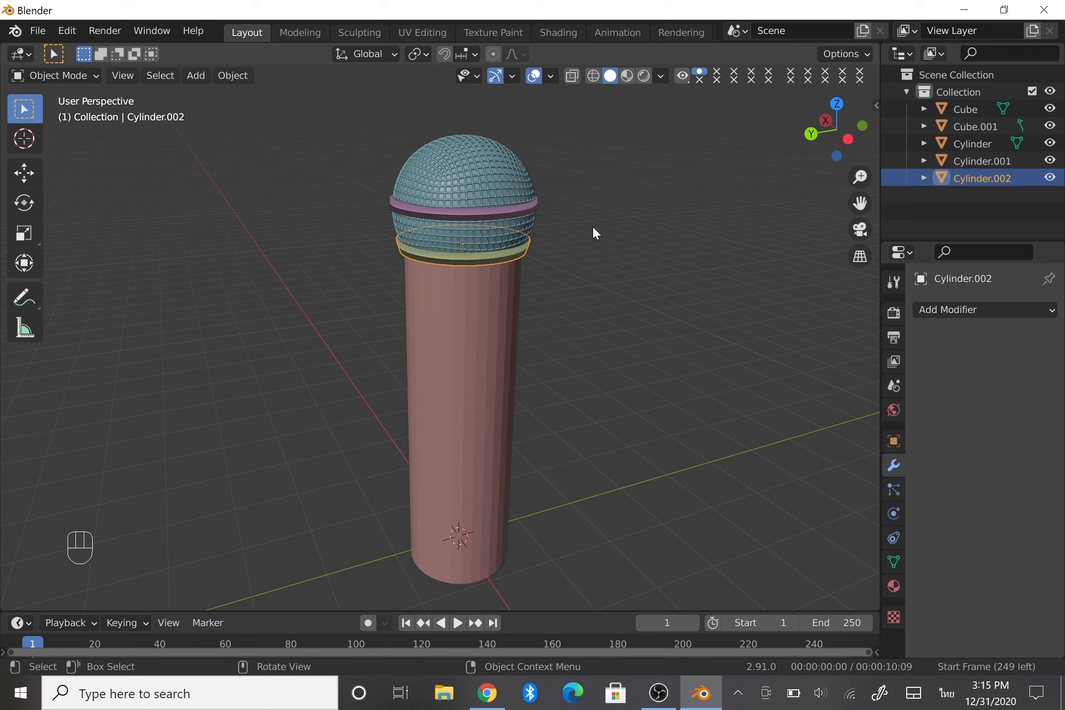
Apply Shade Smooth to the microphone's handle.
click(497, 303)
right_click(556, 284)
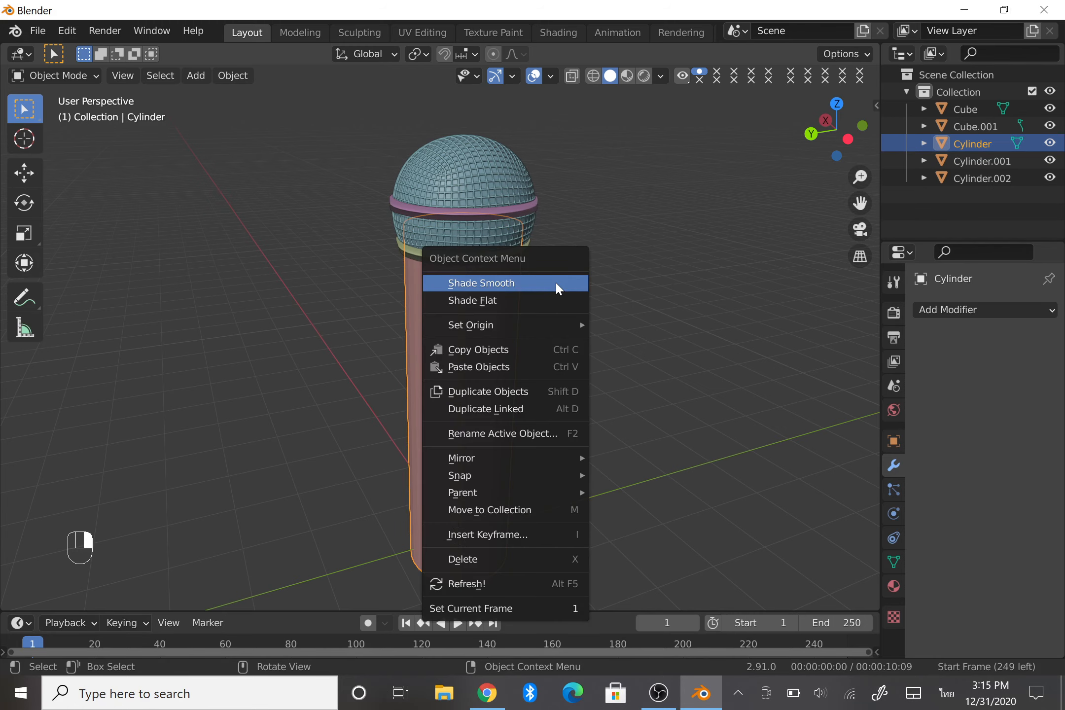
click(556, 284)
scroll(556, 284, up, 4)
scroll(565, 276, down, 4)
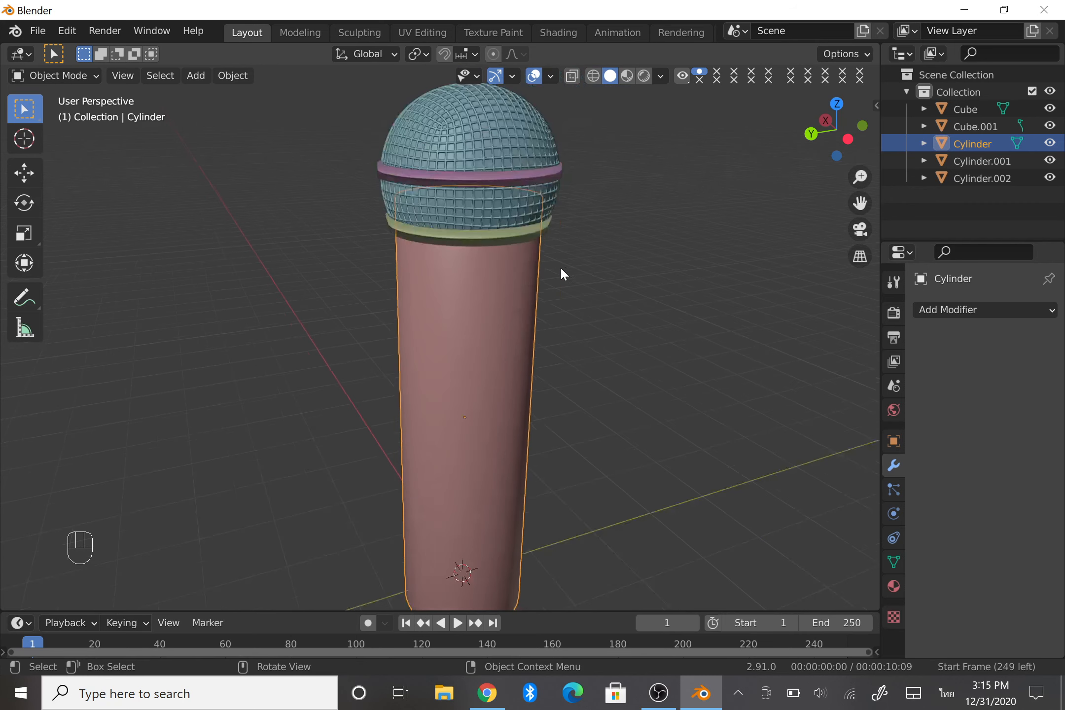
Subdivide all faces of the band around the ball, Cylinder.001, in Edit Mode.
click(519, 209)
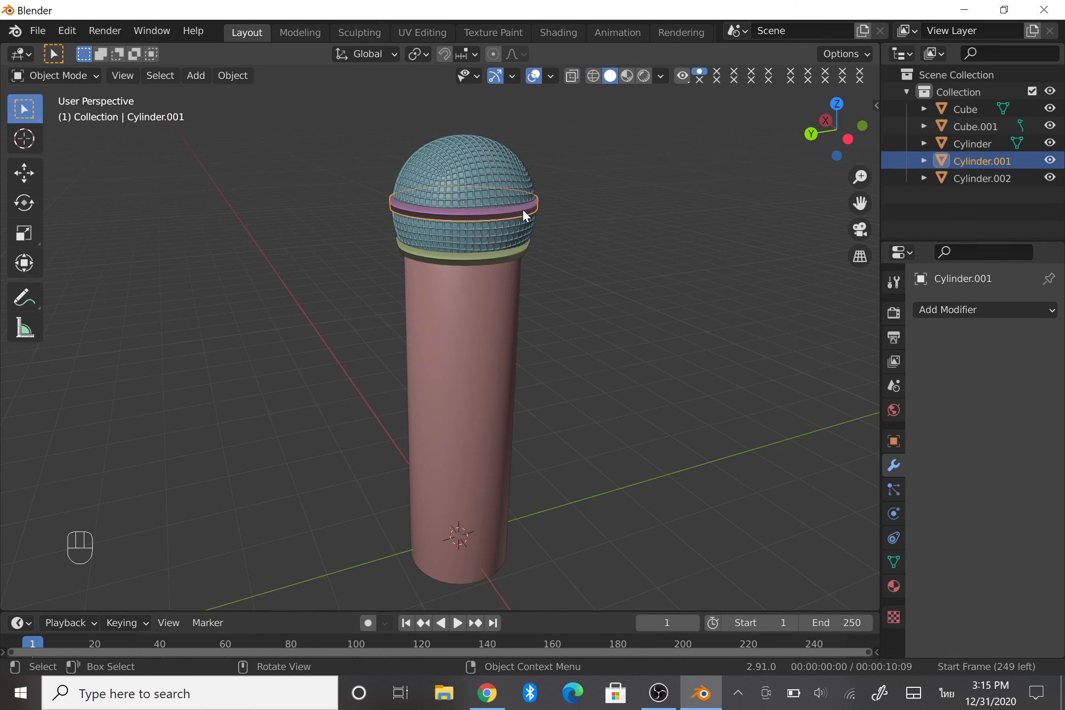
scroll(523, 208, up, 6)
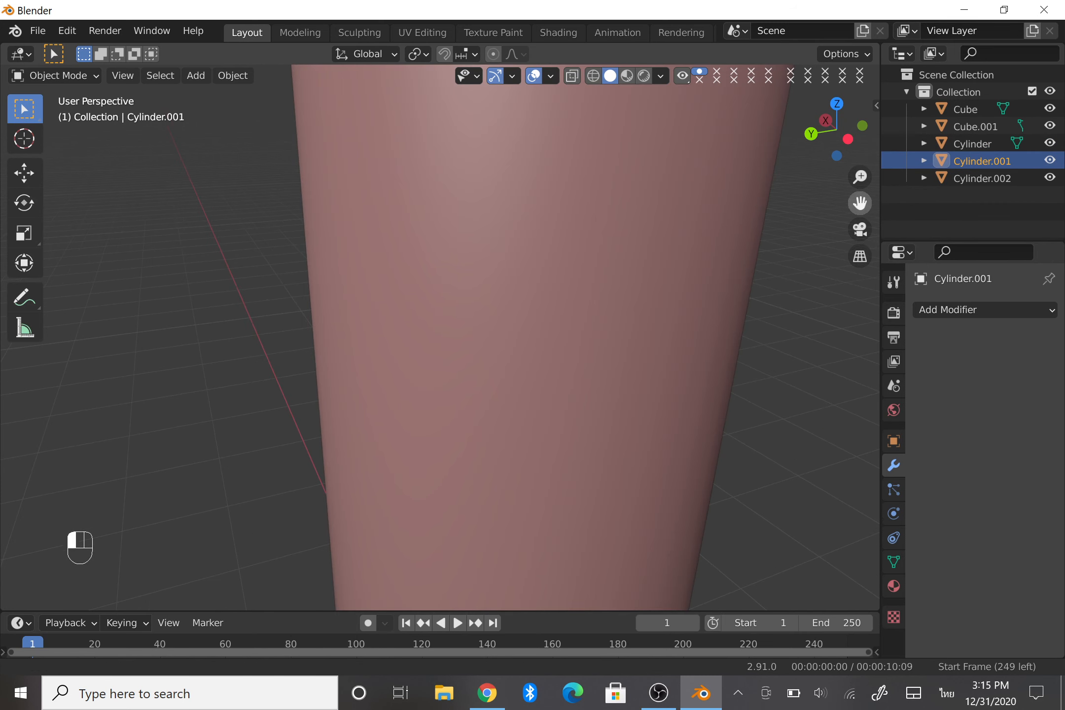
drag(865, 205, 862, 592)
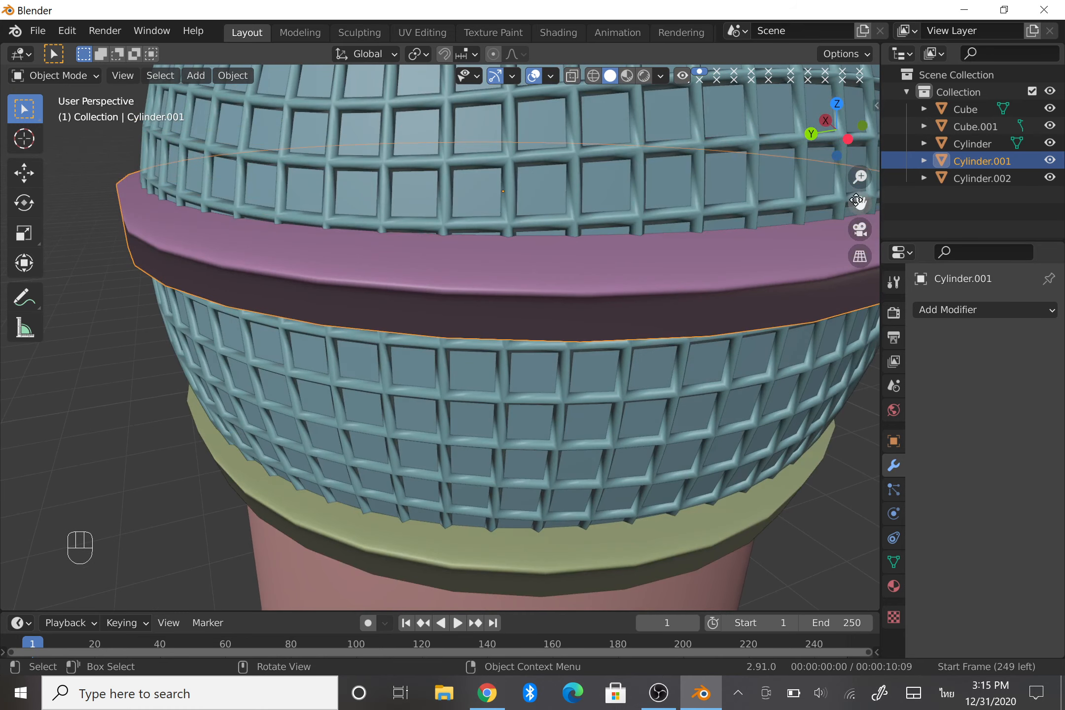
drag(865, 207, 782, 212)
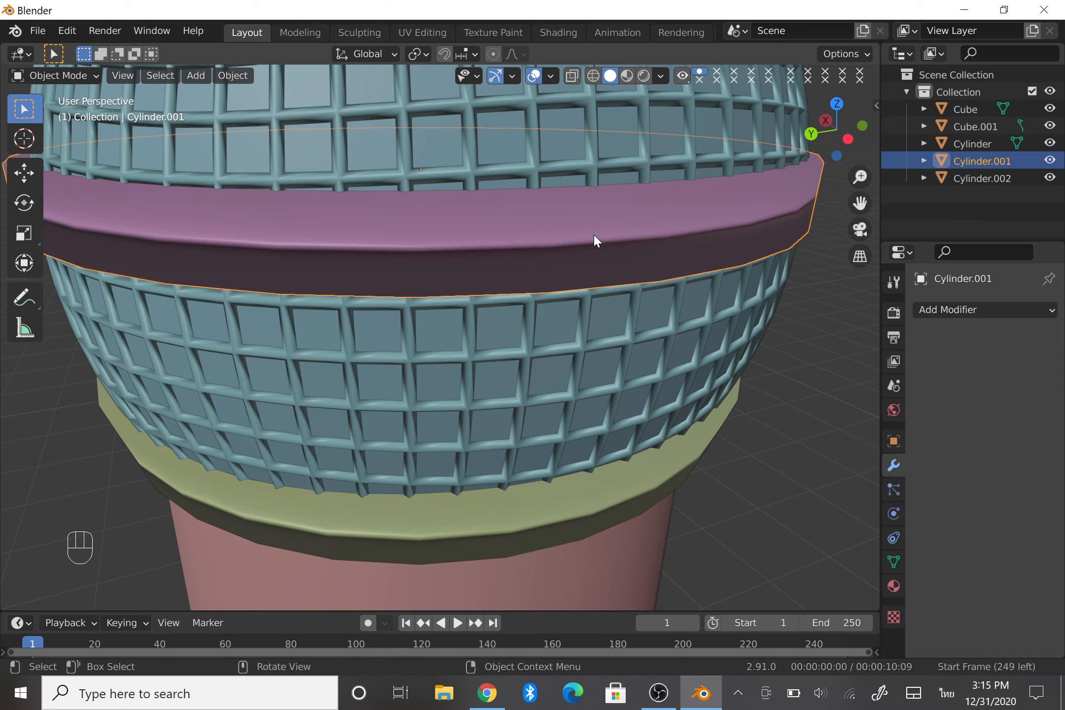
key(Tab)
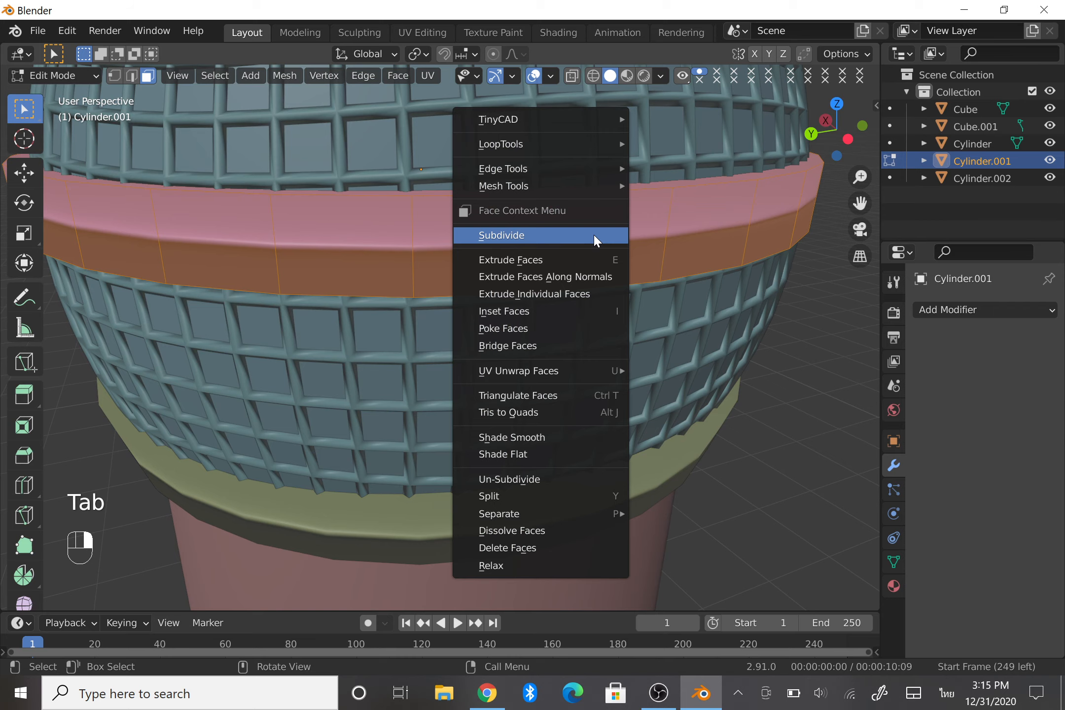
click(593, 234)
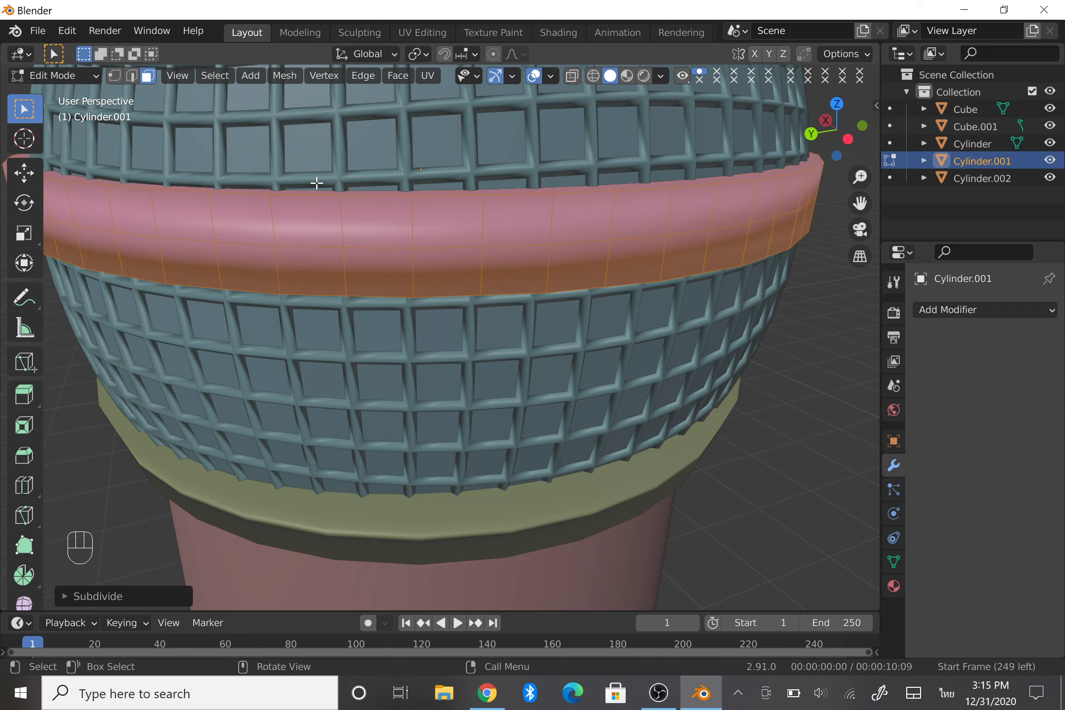
Bevel the band's middle horizontal edge loop with one segment, widened almost to the upper and lower rims, and return to Object Mode.
click(131, 75)
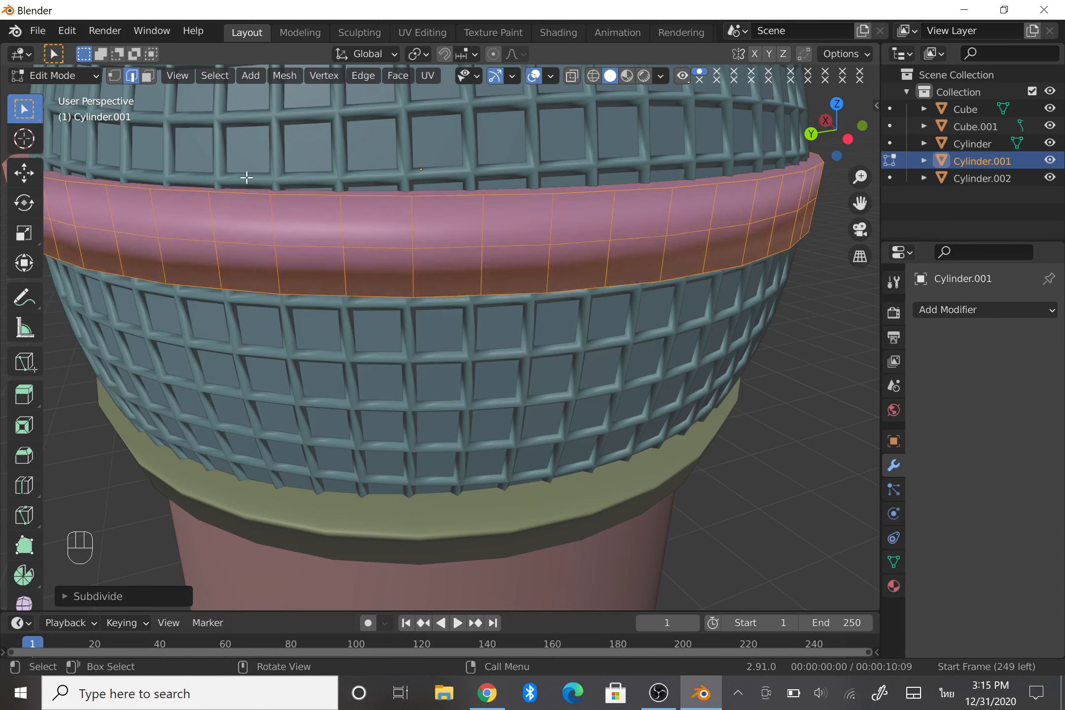
alt+click(325, 247)
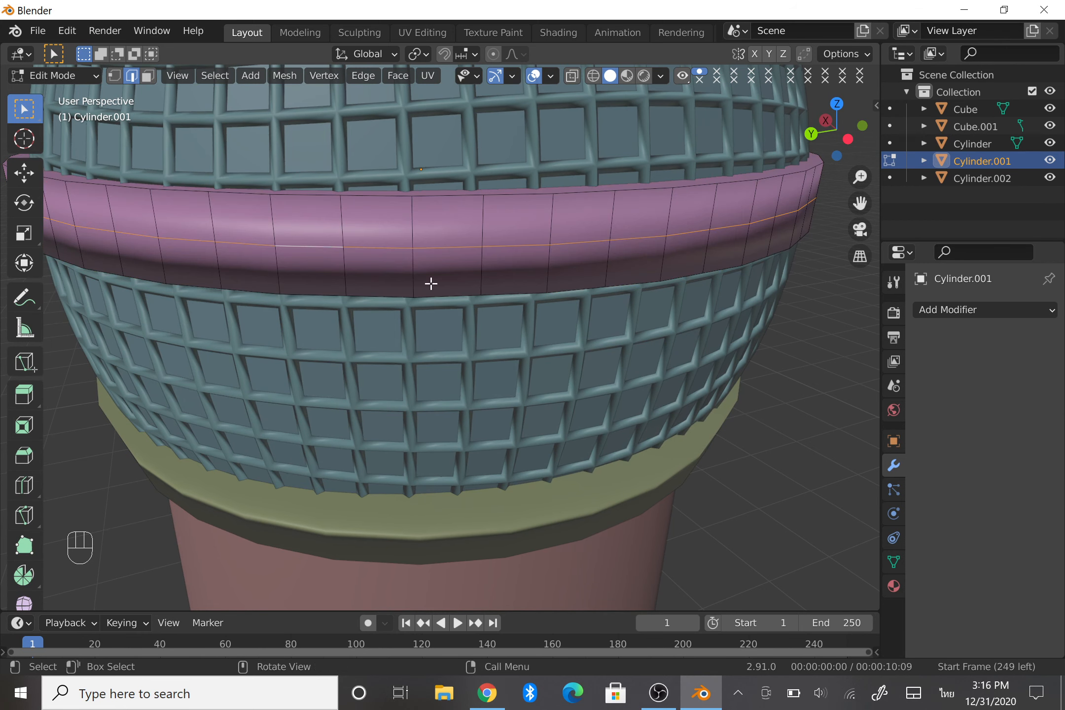
scroll(443, 284, down, 5)
scroll(460, 285, up, 5)
key(ctrl+b)
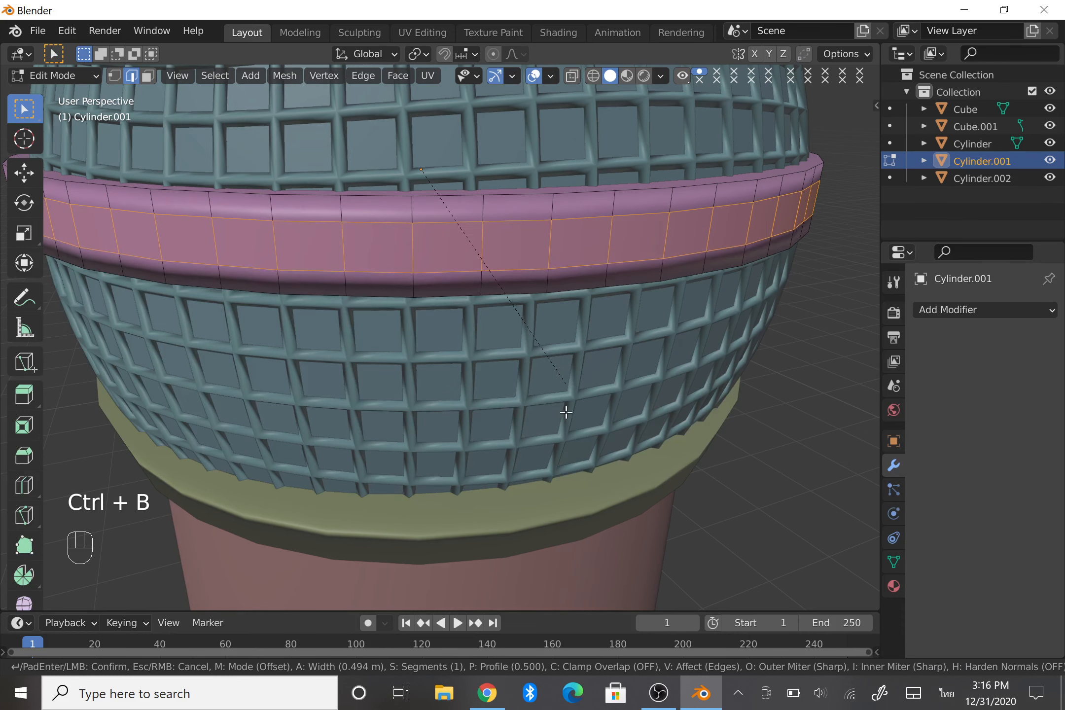
click(568, 470)
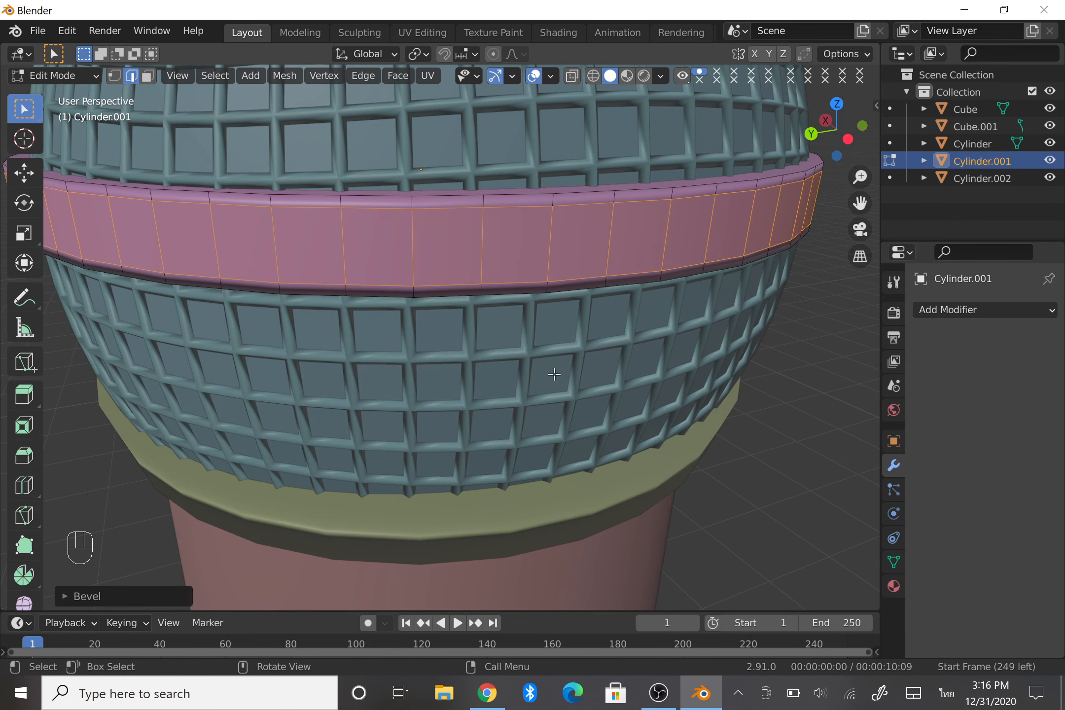
key(Tab)
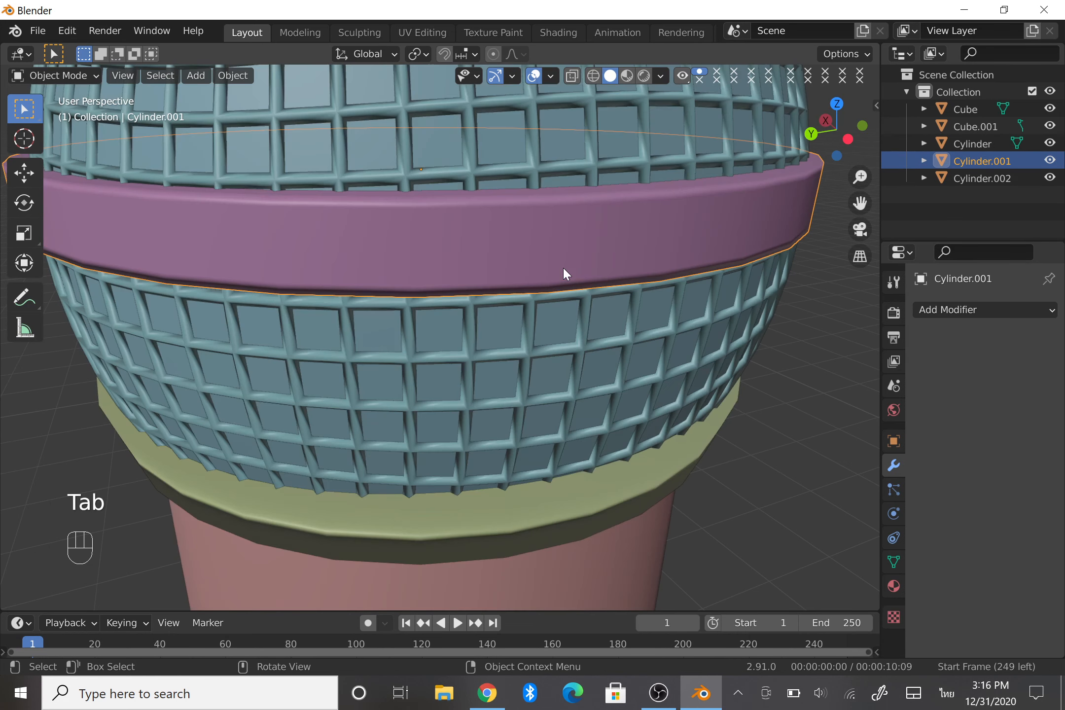
Subdivide all faces of the flared collar beneath the ball, Cylinder.002, in Edit Mode.
click(575, 485)
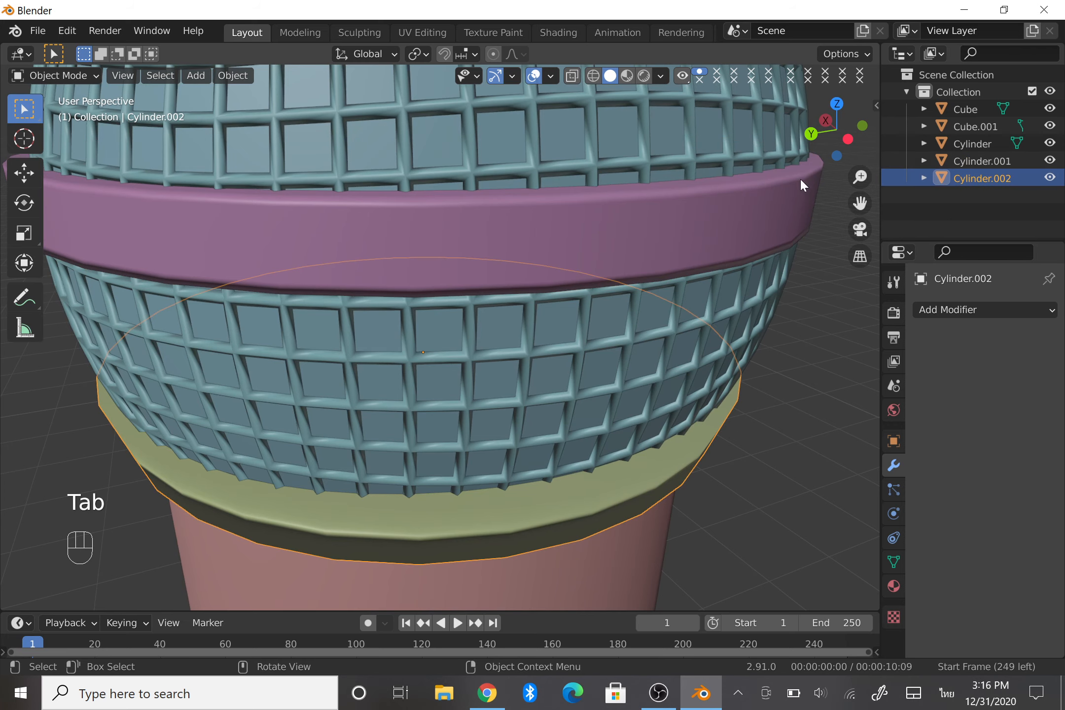
drag(834, 148, 832, 150)
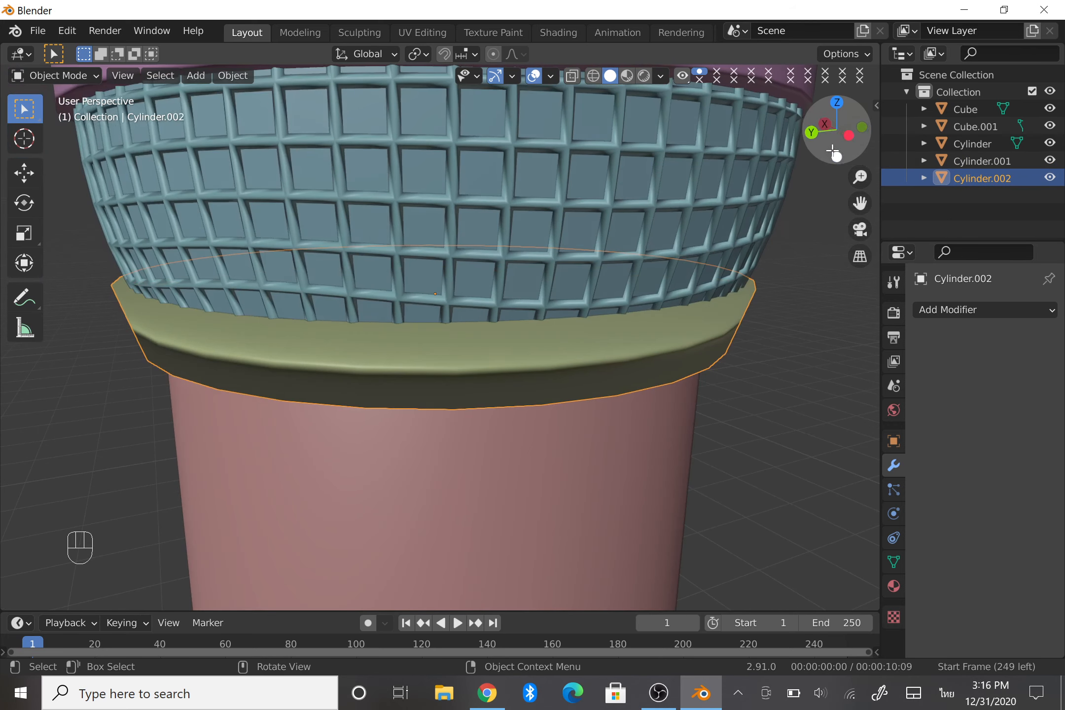
key(Tab)
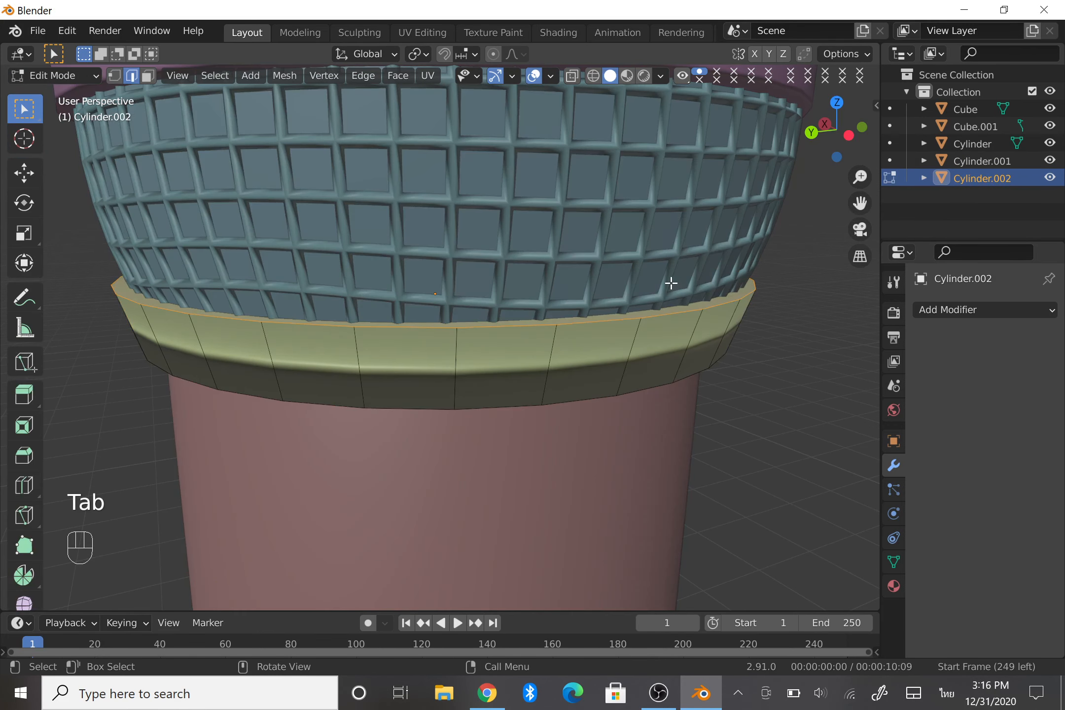
key(a)
right_click(591, 292)
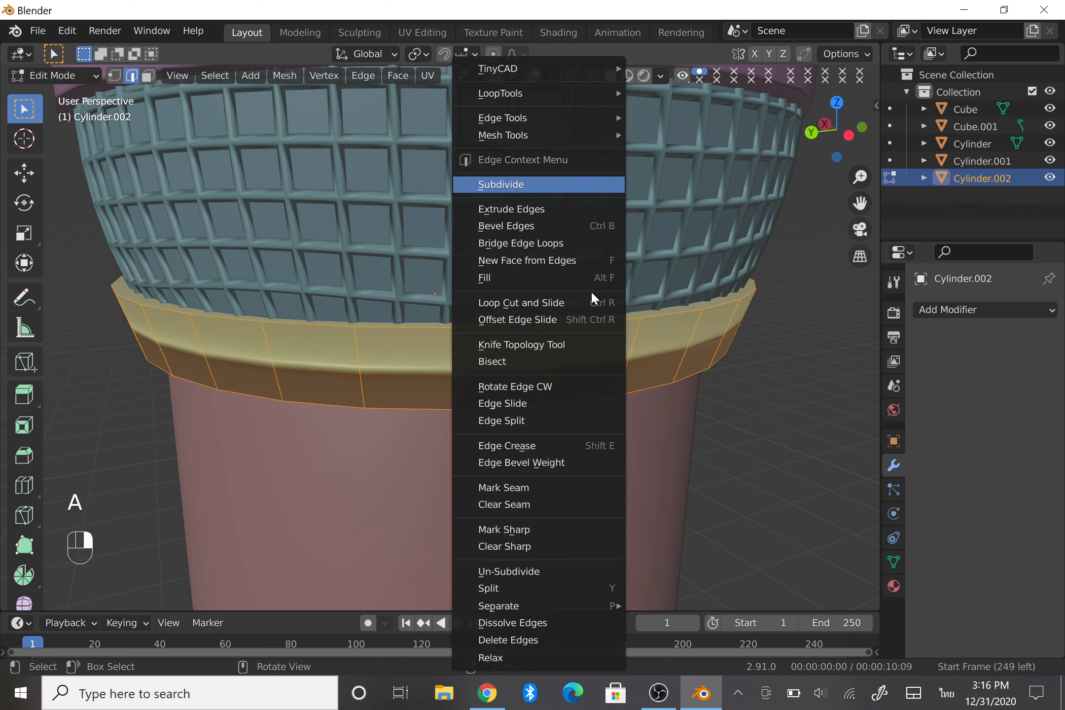
key(Return)
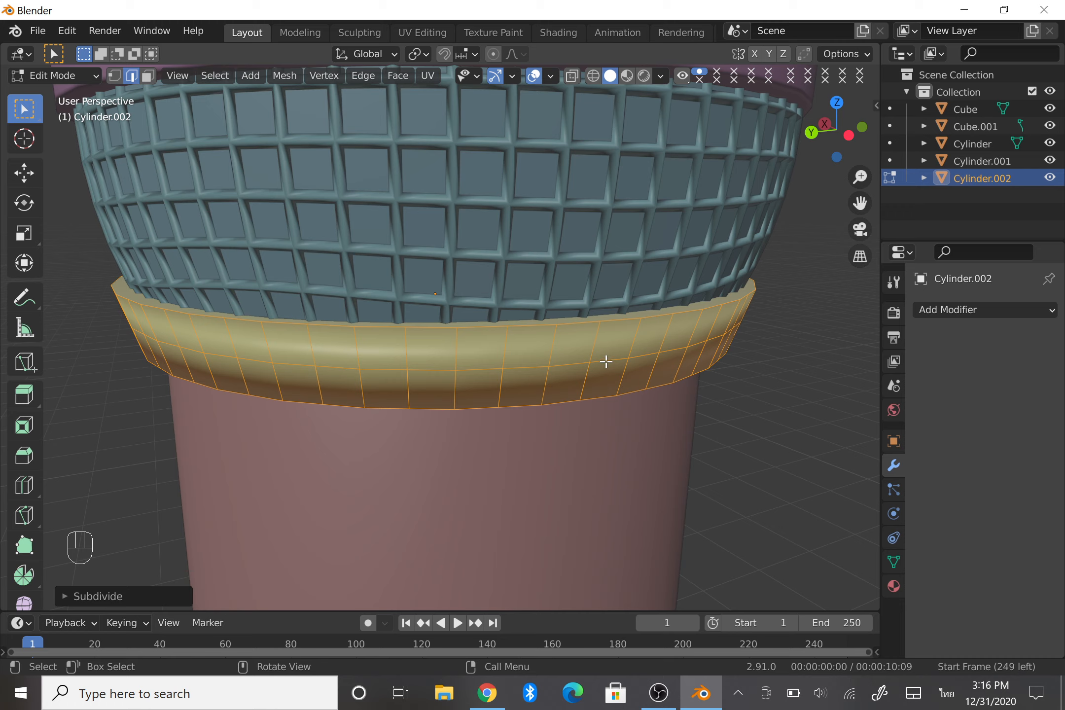
Bevel the collar's middle horizontal edge loop with one segment, widened almost to both rims, and return to Object Mode.
click(658, 367)
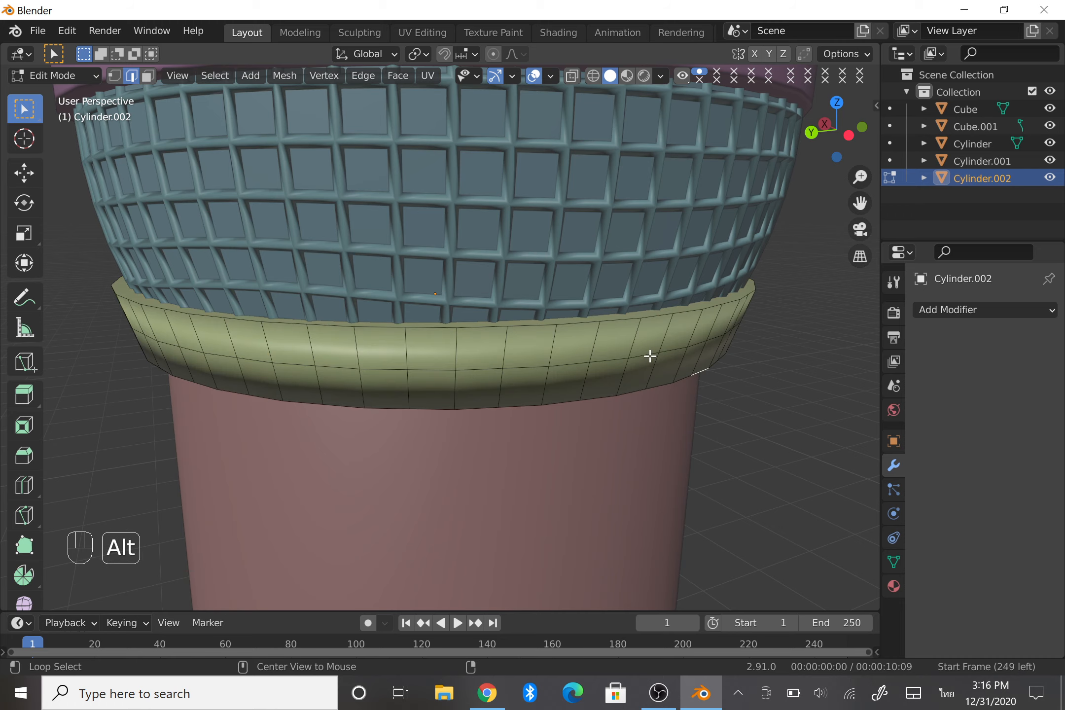
alt+click(650, 356)
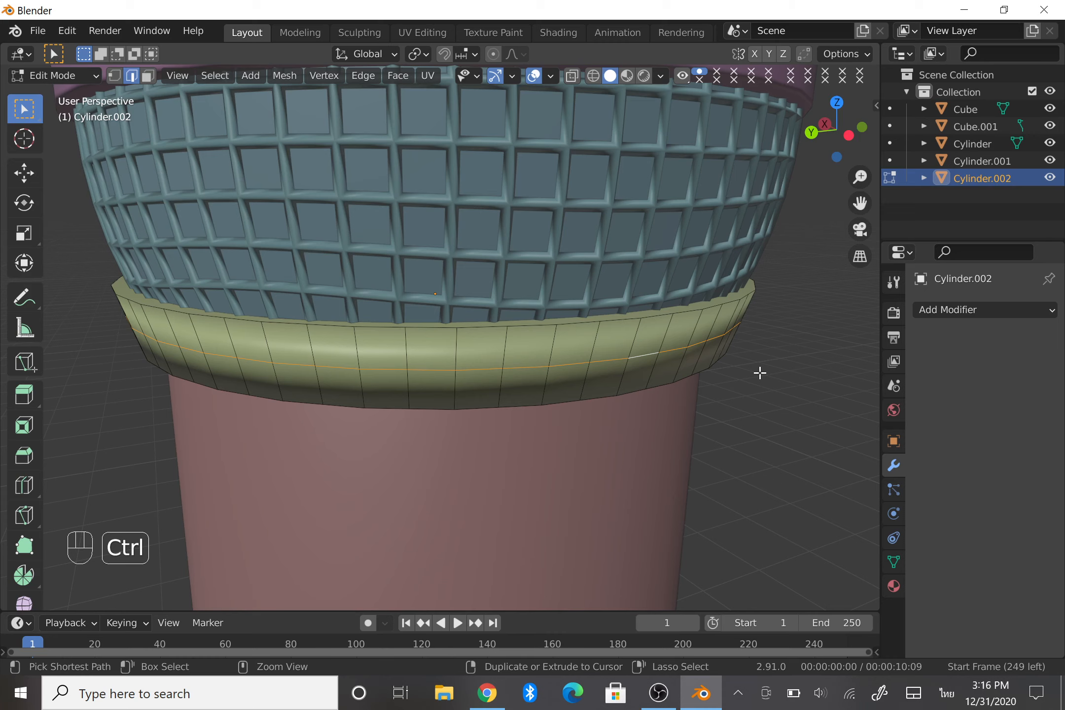
key(ctrl+b)
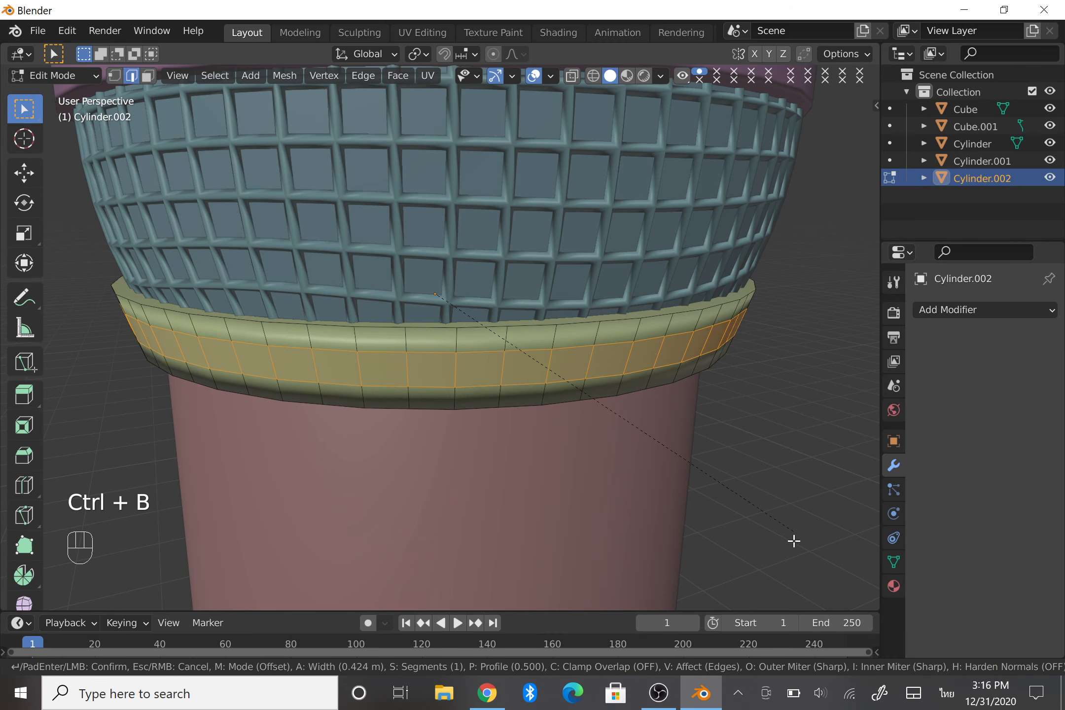
click(809, 86)
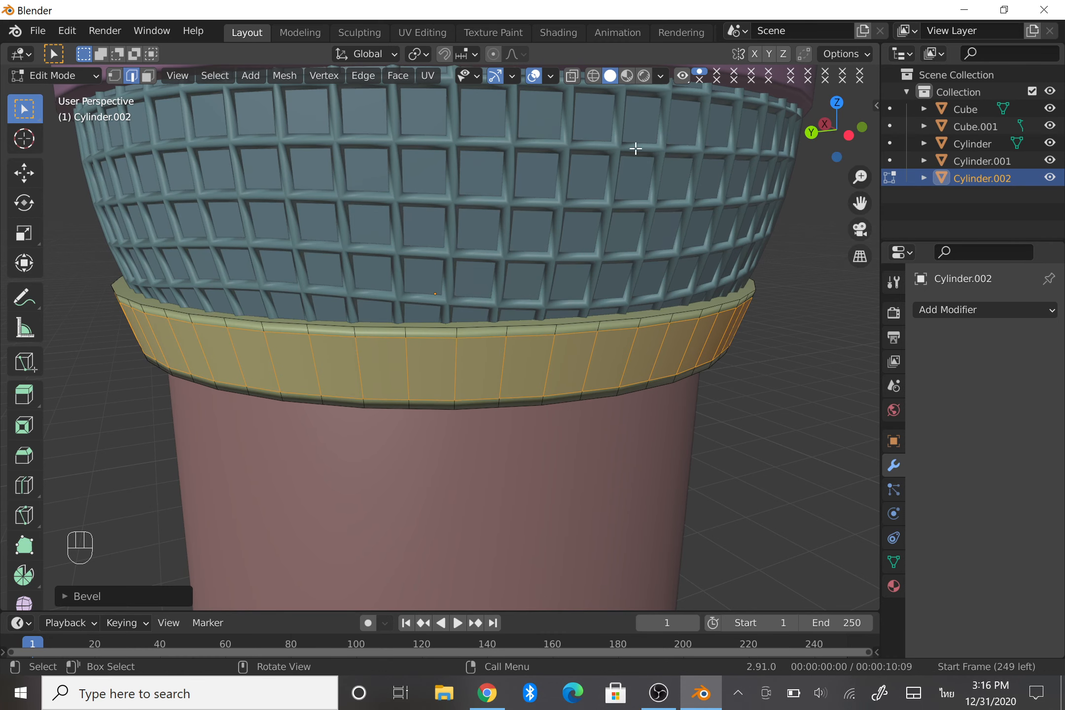
scroll(636, 148, down, 5)
click(471, 370)
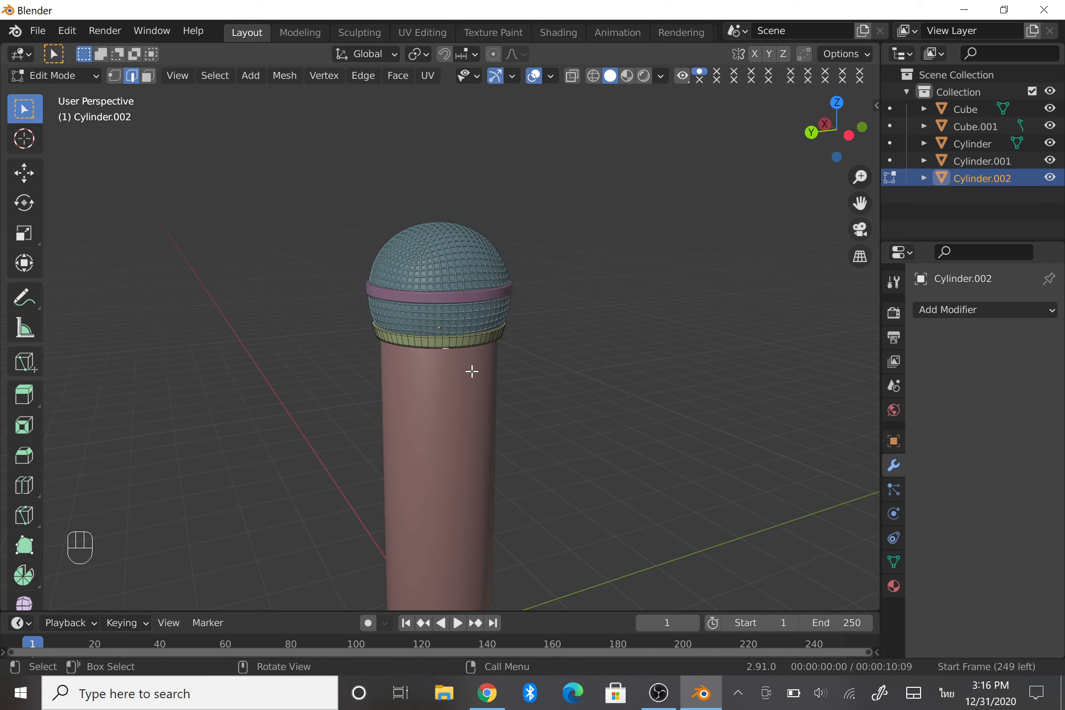
key(Tab)
Subdivide the whole mesh of the microphone's handle, Cylinder, in Edit Mode.
click(494, 341)
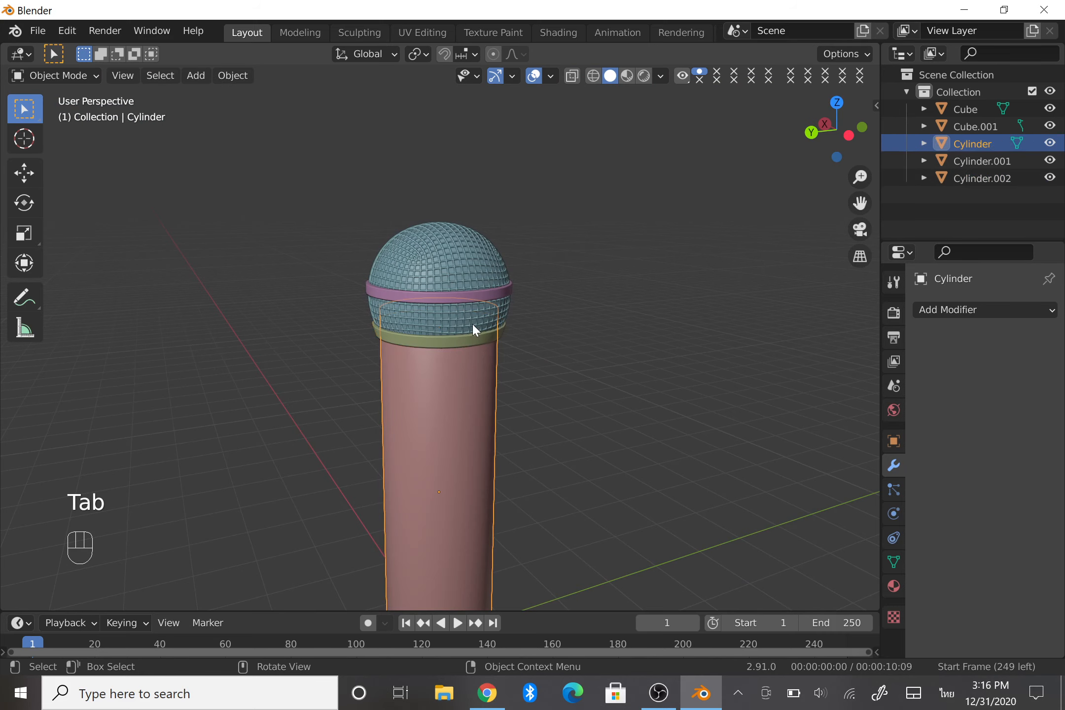
scroll(480, 321, down, 2)
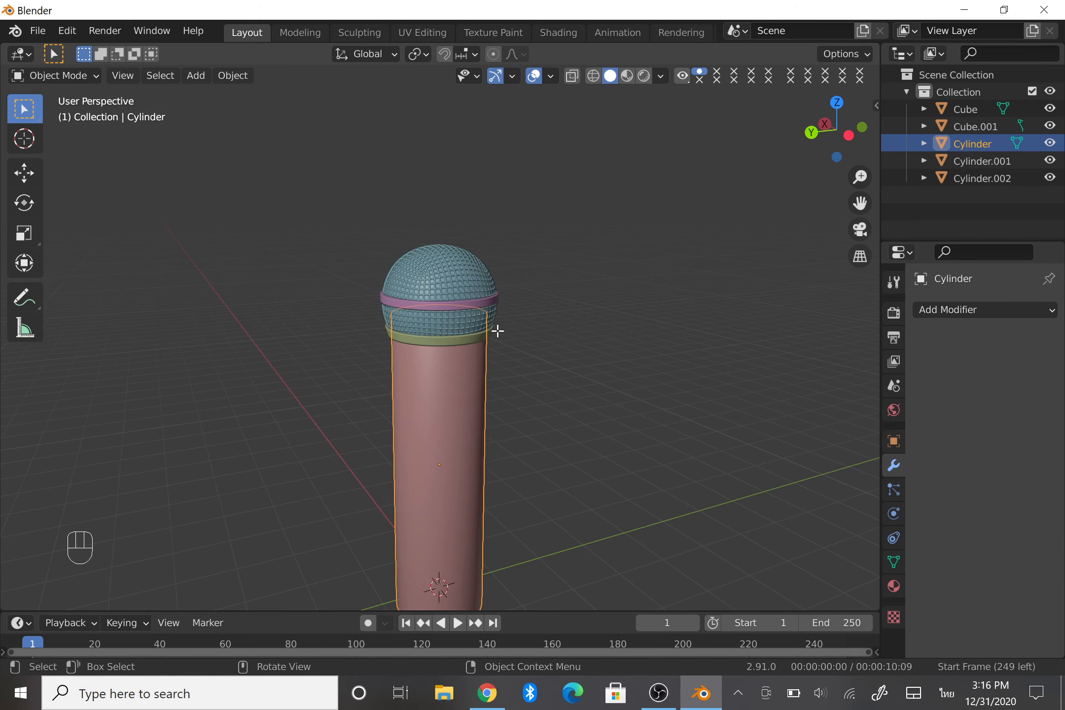
key(Tab)
right_click(500, 326)
key(Return)
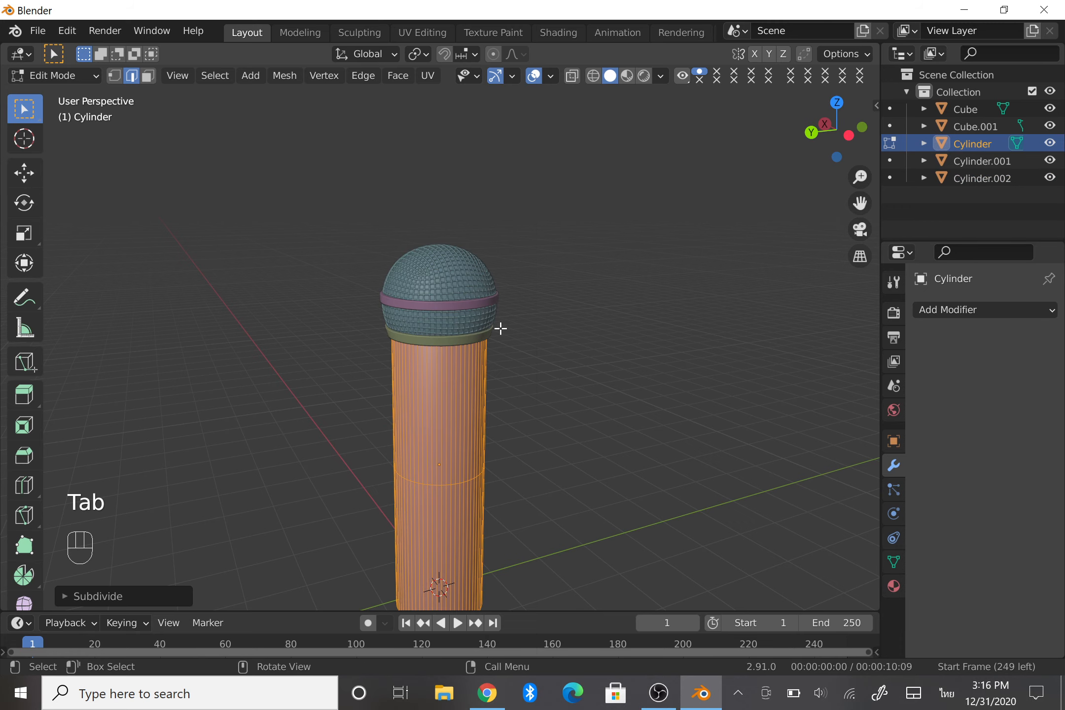
Bevel the handle's middle horizontal edge loop with one segment, widened almost to both ends, and return to Object Mode.
click(496, 493)
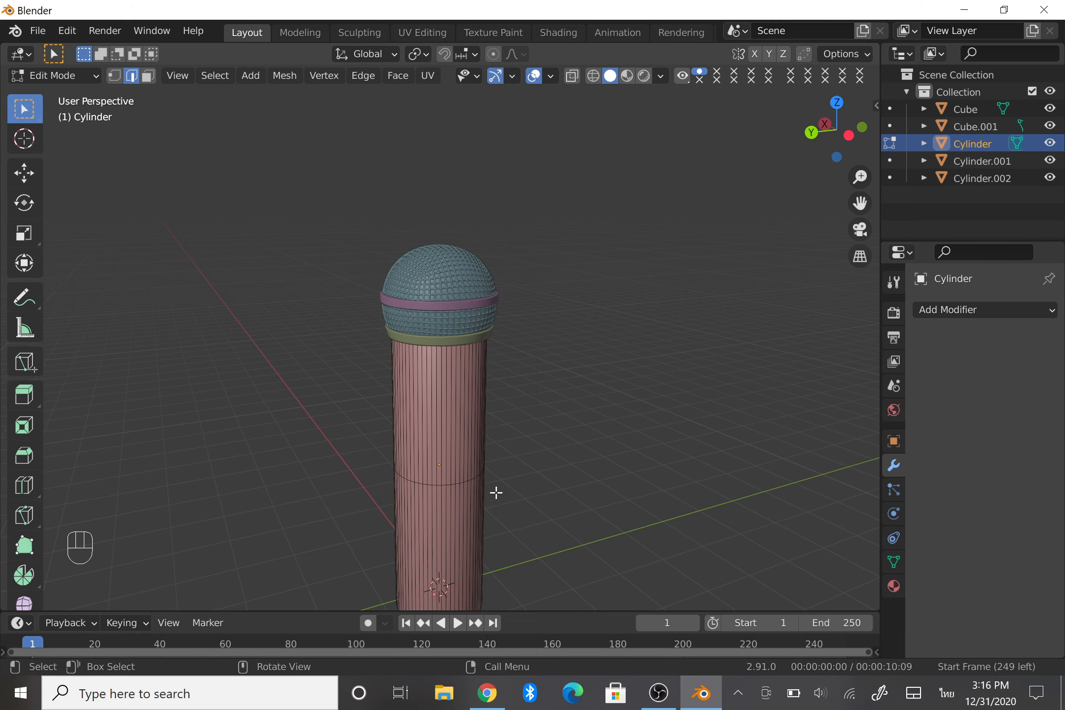
alt+click(470, 480)
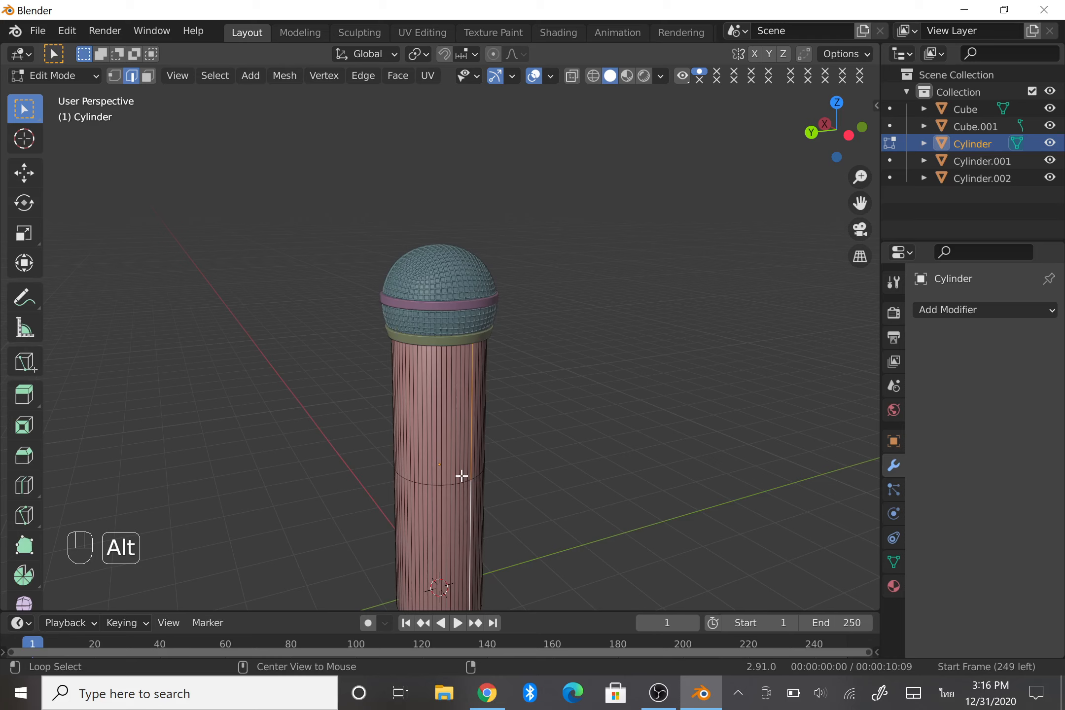
alt+click(461, 476)
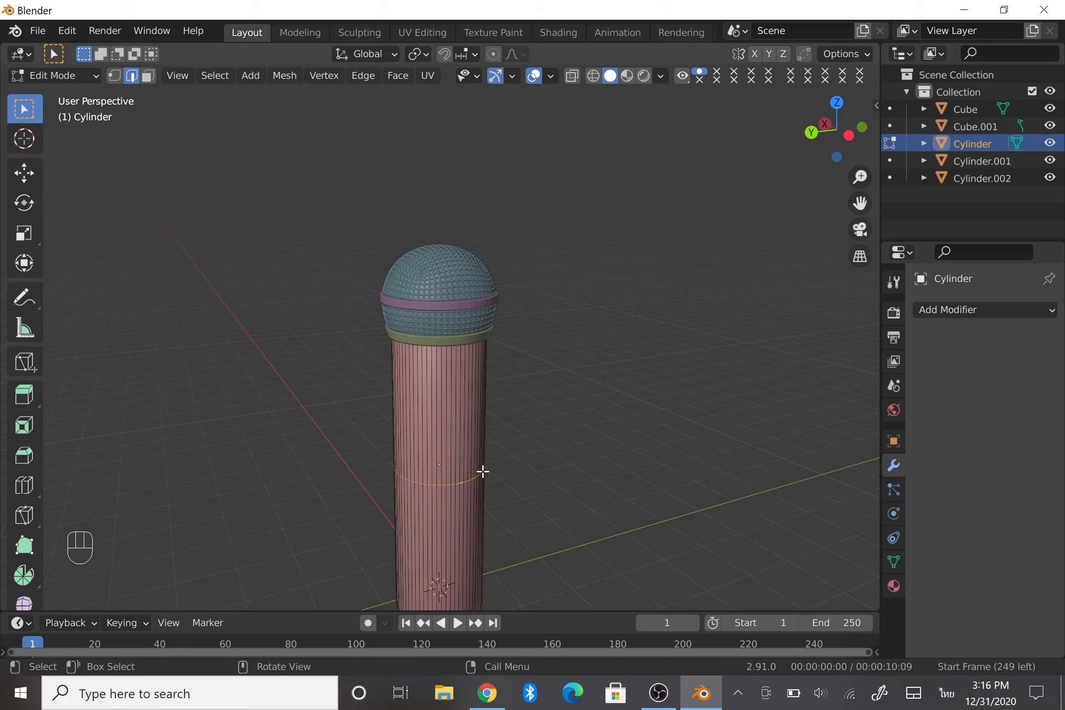
key(ctrl+b)
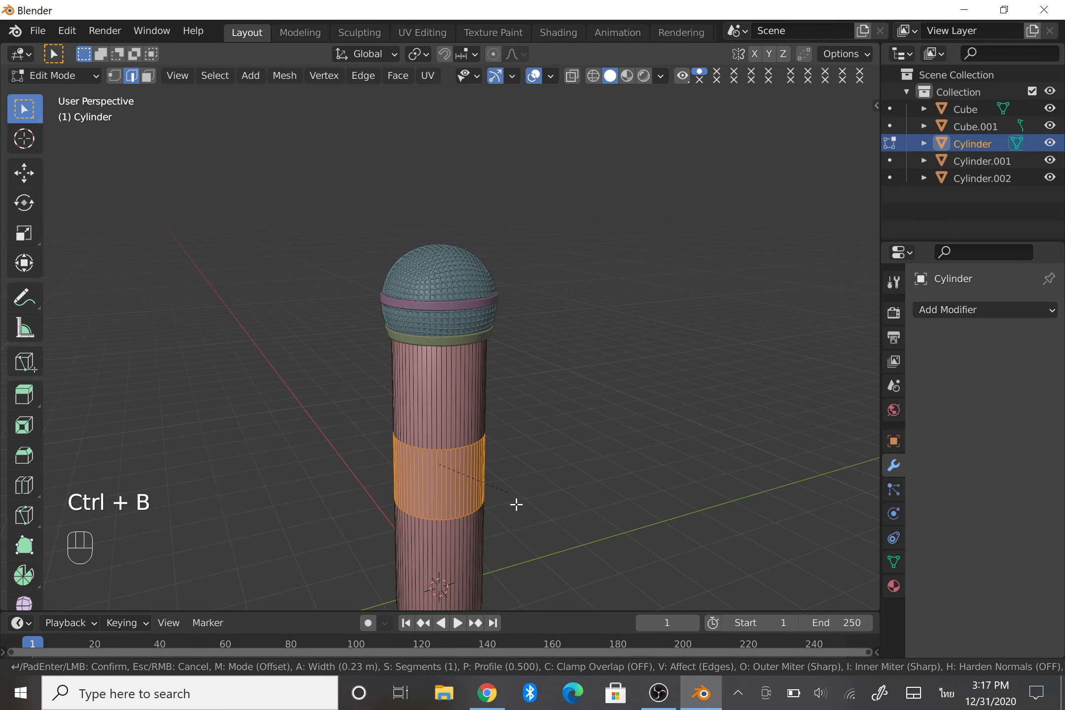
click(522, 582)
scroll(535, 523, down, 3)
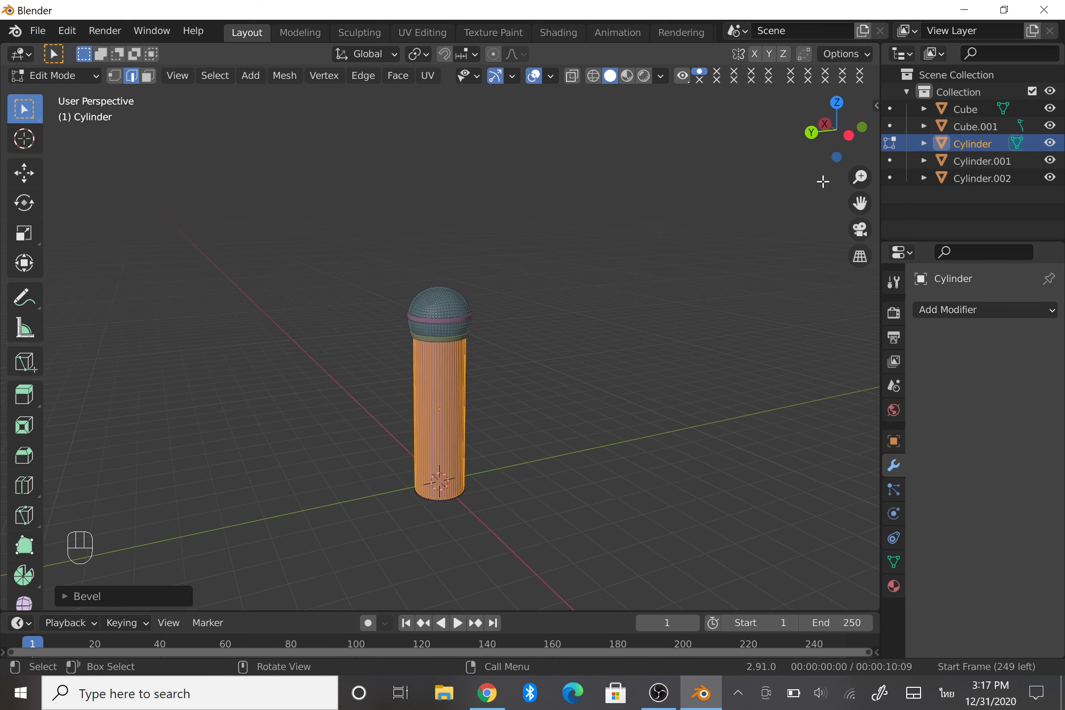
drag(833, 143, 789, 150)
key(Tab)
Add a Subdivision Surface modifier to the band around the ball and set its viewport levels to 2.
scroll(620, 284, up, 3)
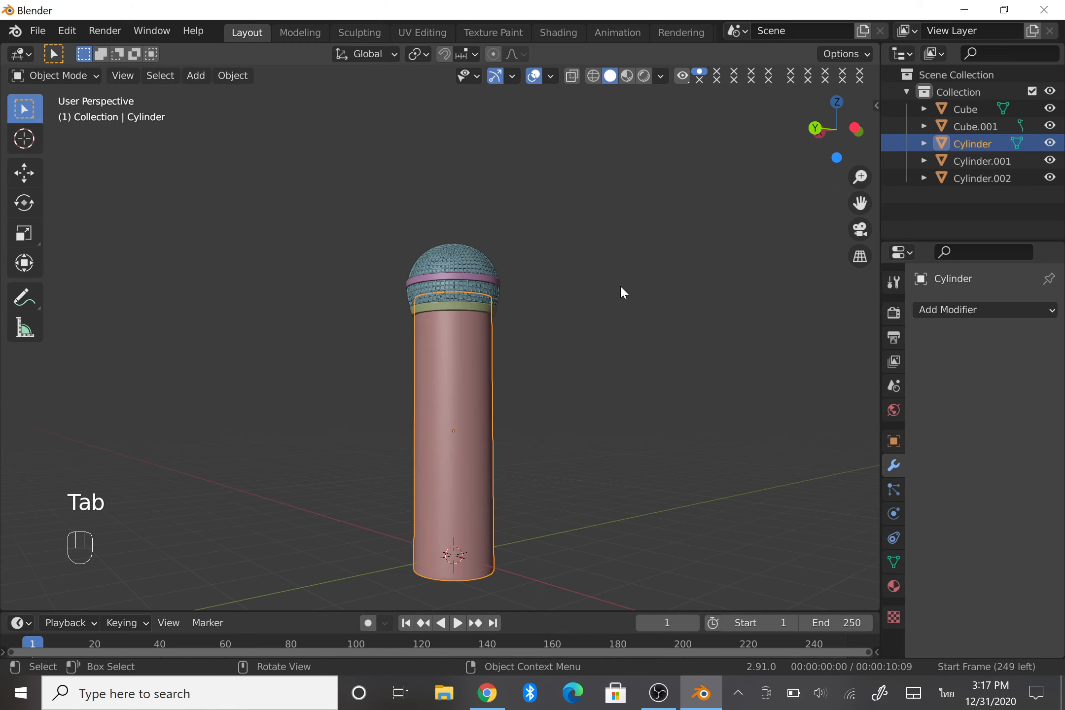
scroll(621, 288, up, 5)
click(536, 192)
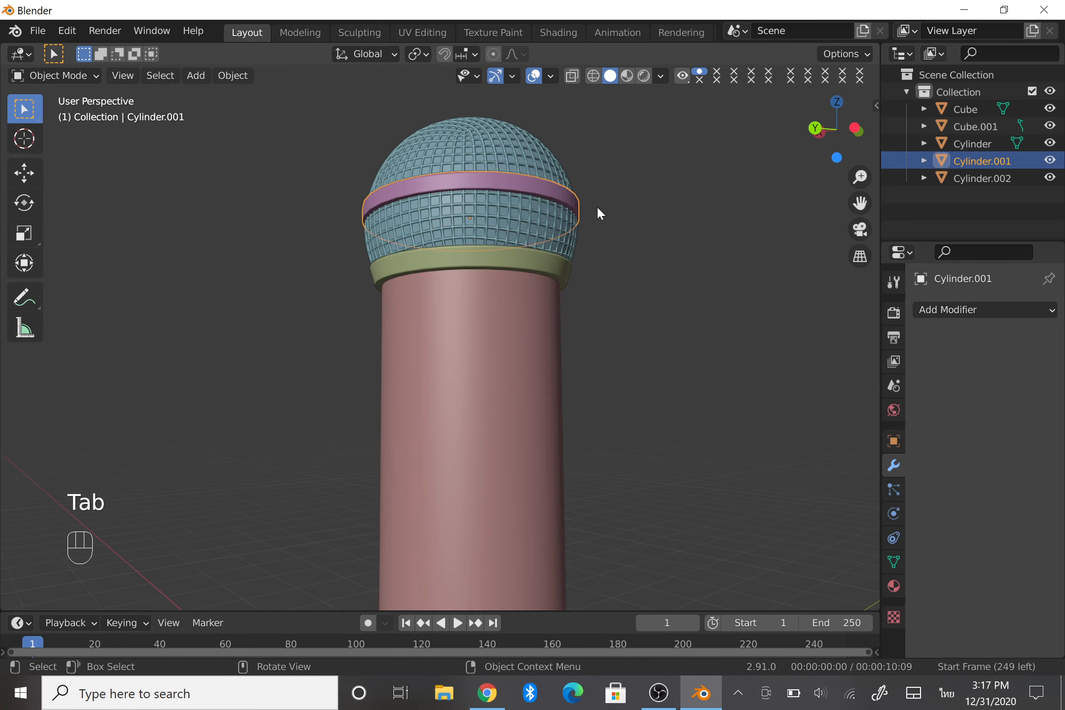
click(859, 308)
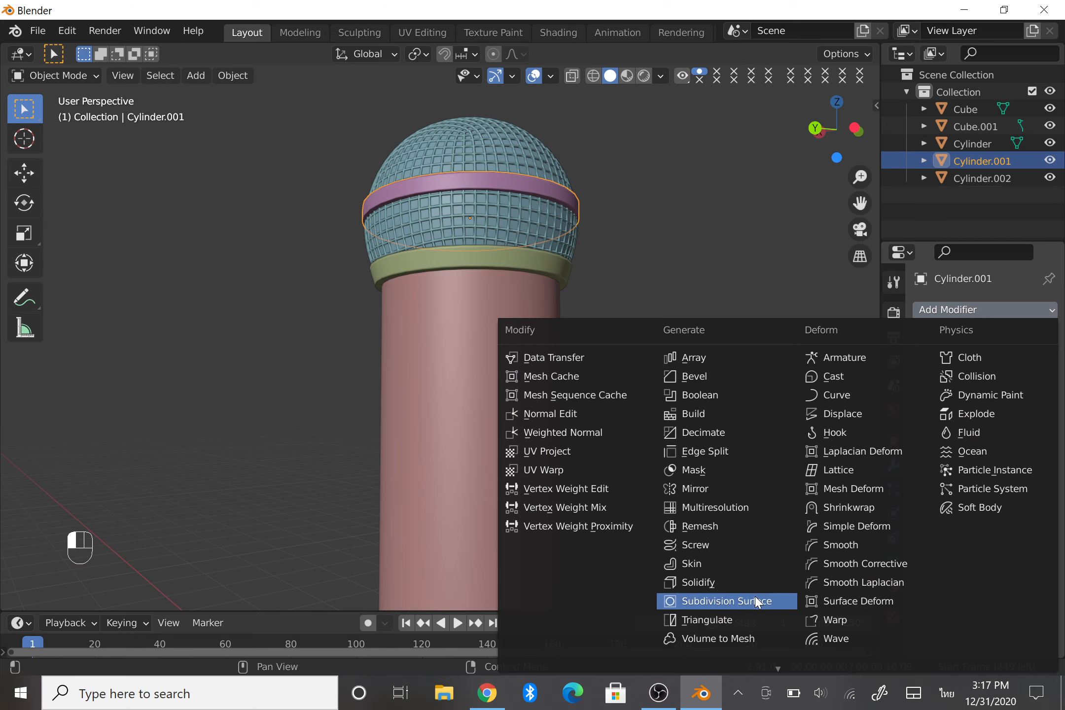
key(Return)
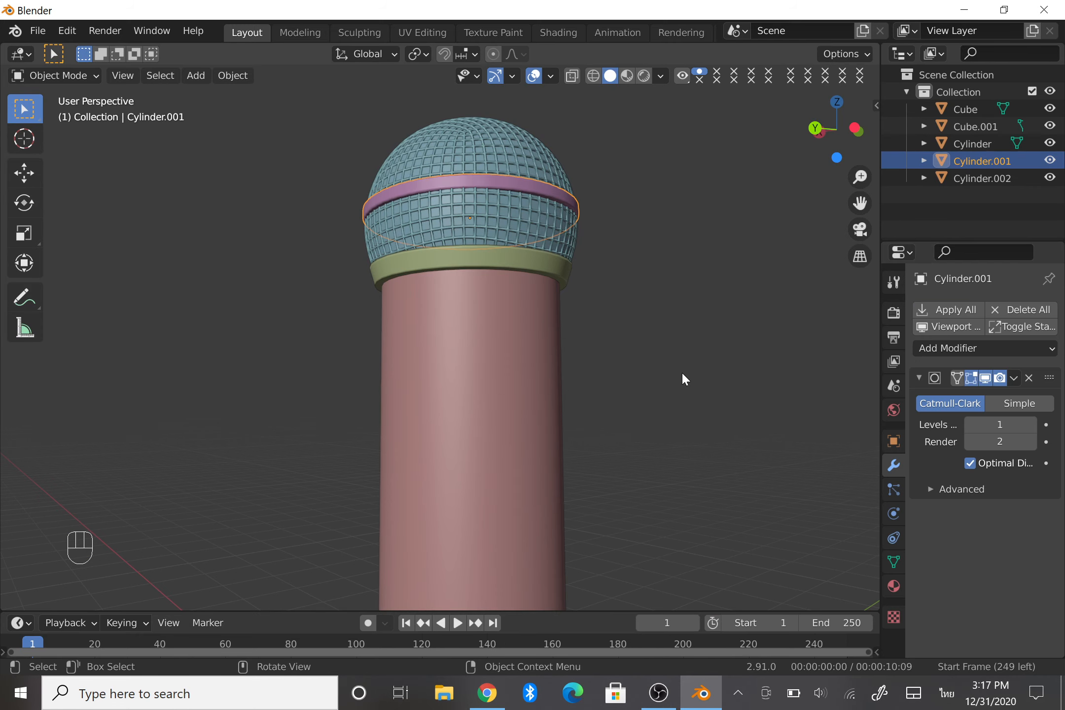
click(1032, 425)
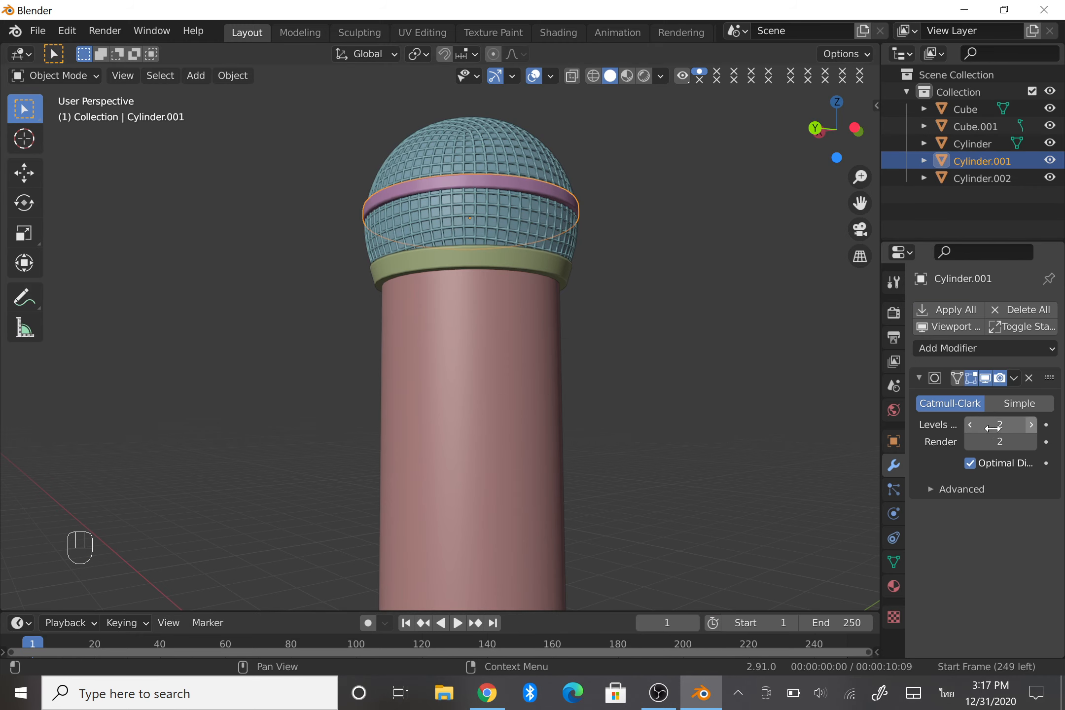
Add a Subdivision Surface modifier to the collar, Cylinder.002, and set its viewport levels to 2.
click(554, 275)
click(538, 347)
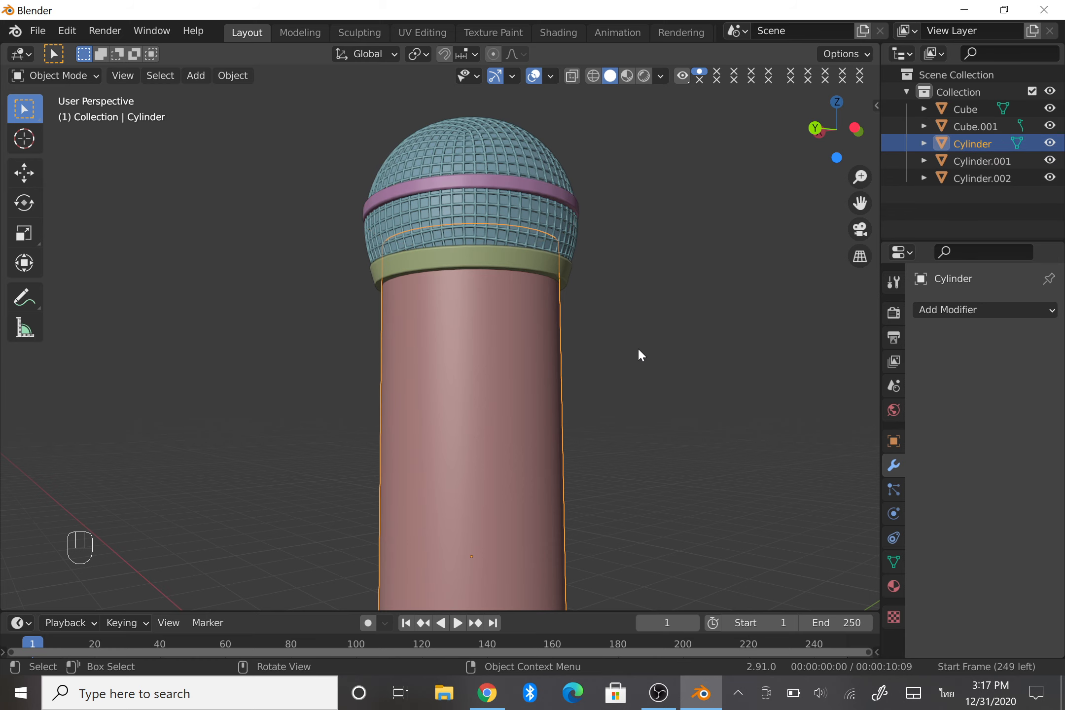
click(526, 258)
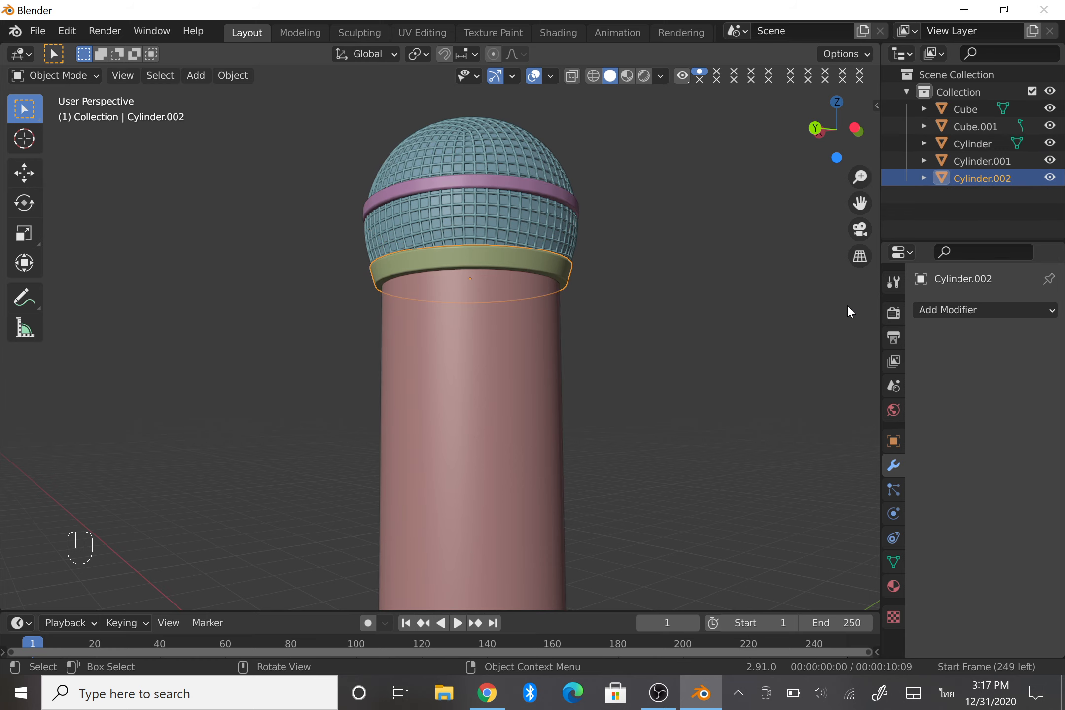
click(945, 311)
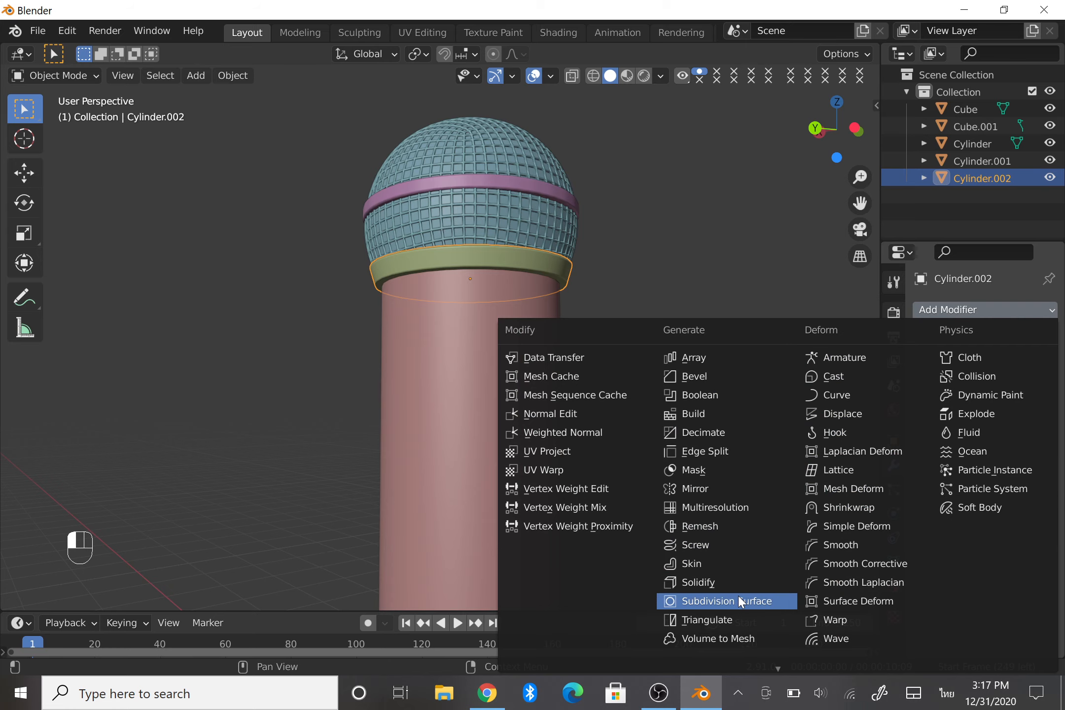
key(Return)
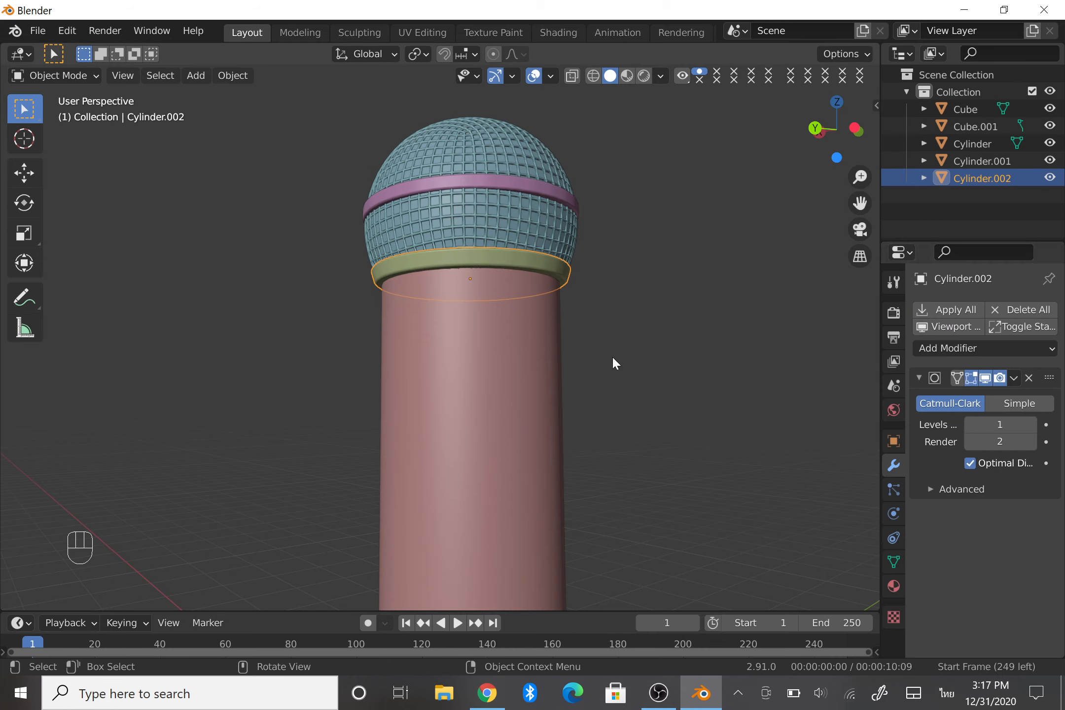
click(1030, 427)
scroll(750, 350, up, 4)
scroll(705, 295, down, 4)
Scale the collar uniformly by a slight amount to adjust its fit around the top of the handle.
key(s)
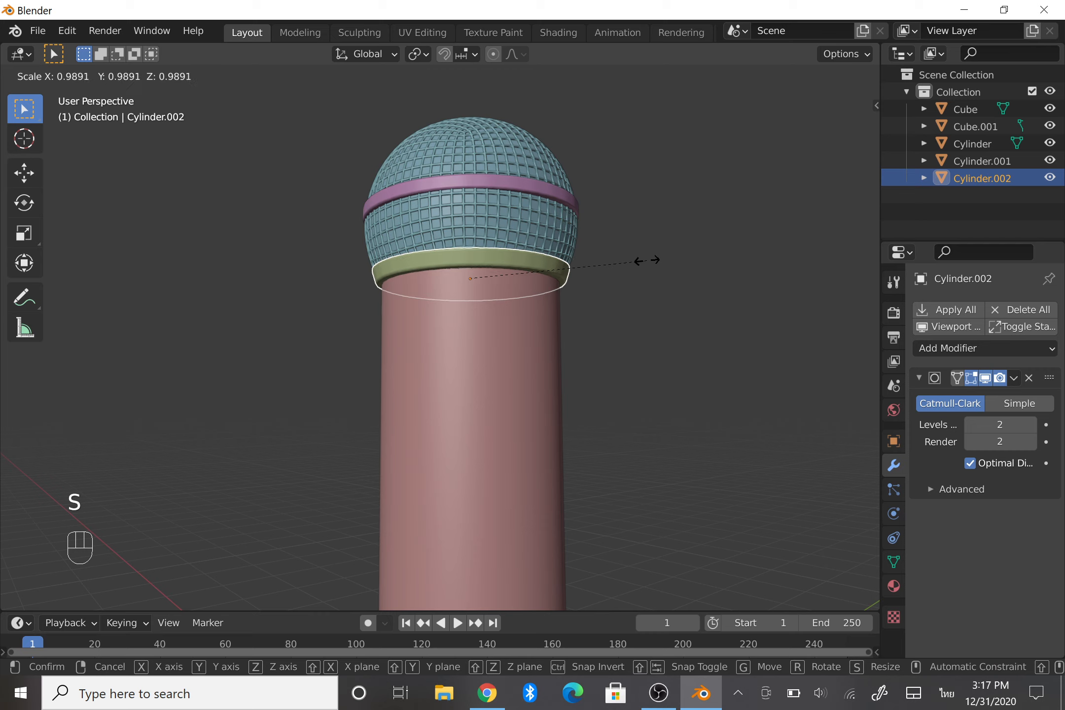
click(698, 217)
mouse_move(836, 129)
mouse_down()
mouse_move(838, 148)
mouse_move(822, 136)
mouse_up()
scroll(750, 186, down, 6)
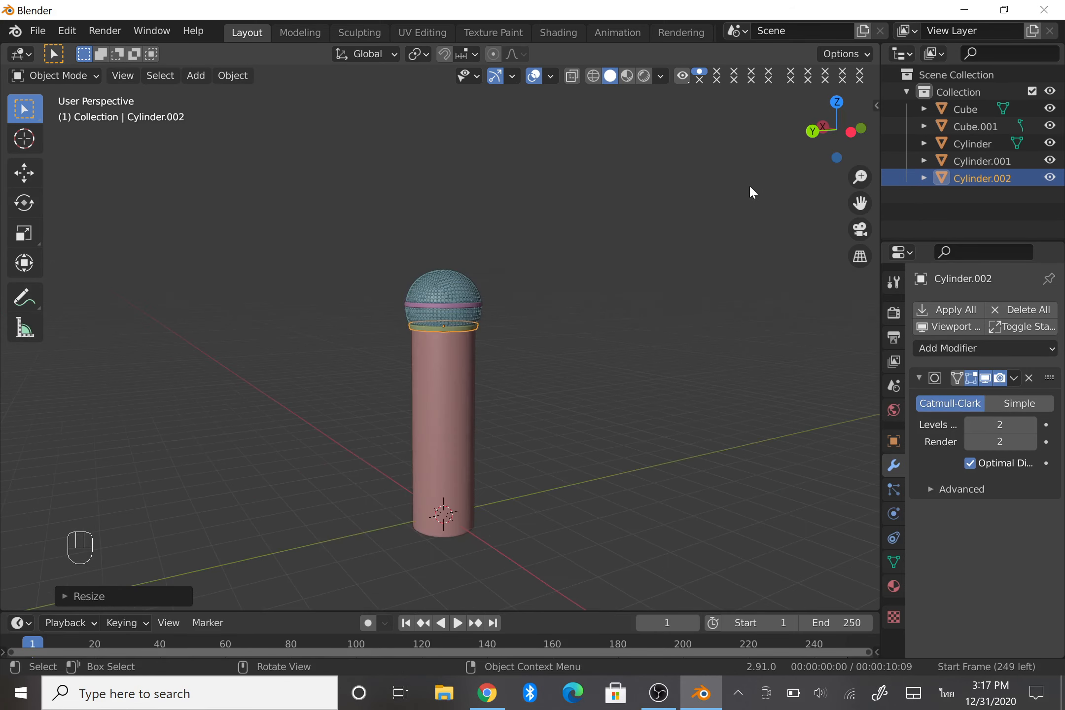
Place the 3D cursor on the handle's surface a short distance below the collar, working in the back orthographic view.
scroll(747, 185, up, 5)
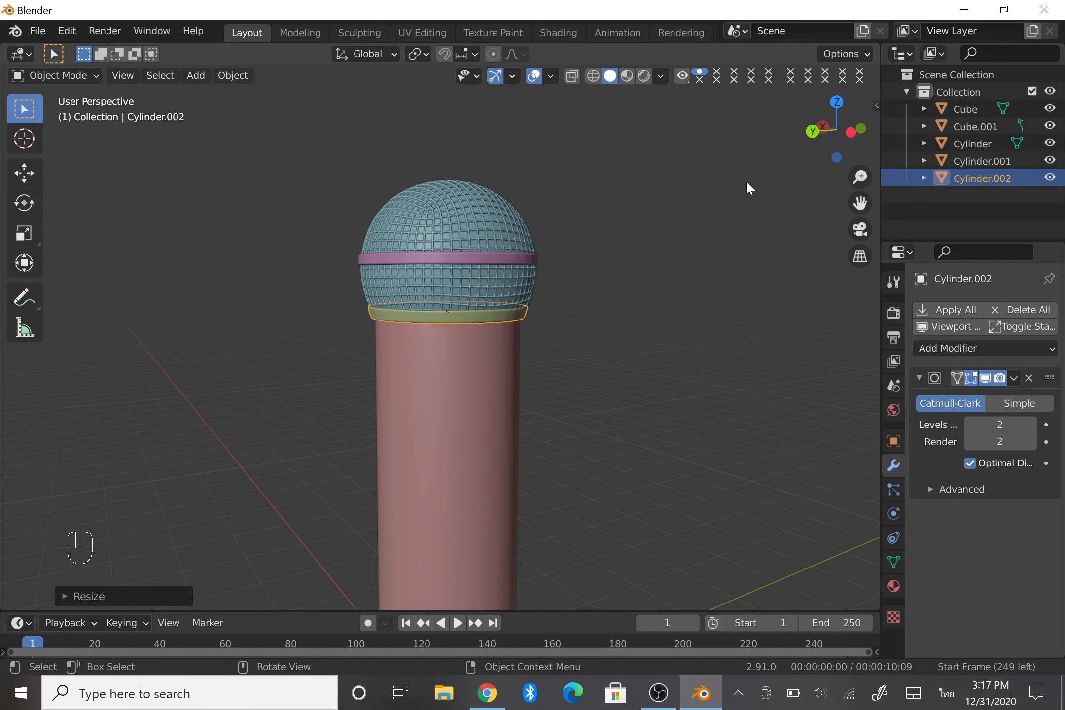
click(813, 131)
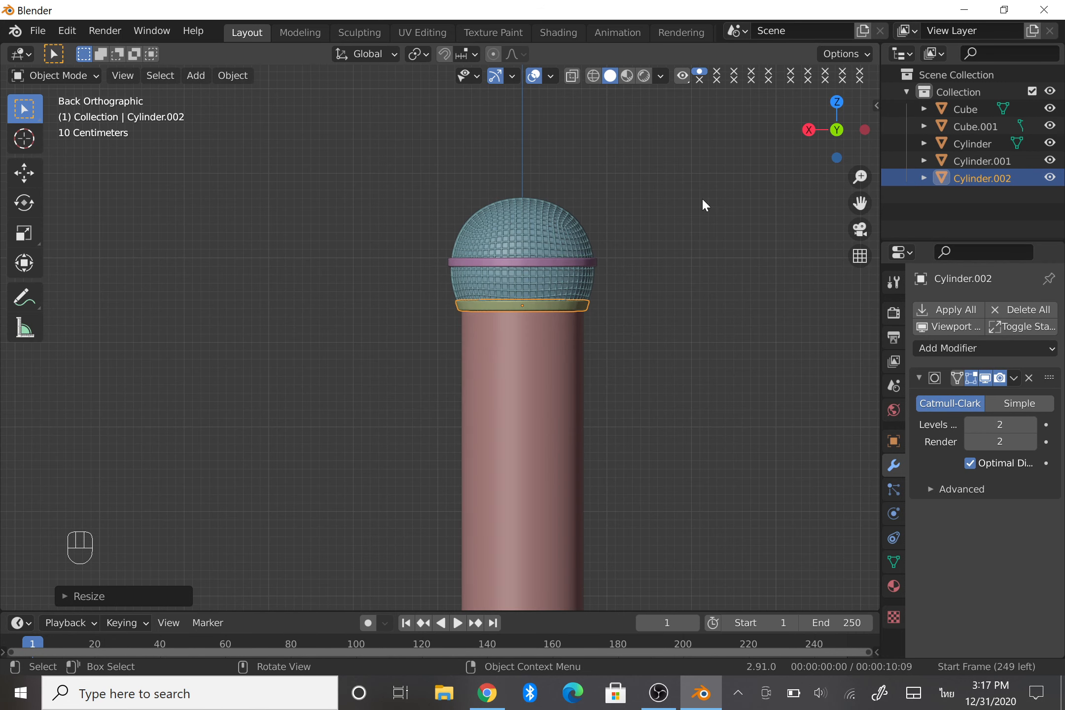
mouse_move(858, 203)
mouse_down()
mouse_move(739, 151)
mouse_move(858, 204)
mouse_up()
scroll(659, 254, up, 8)
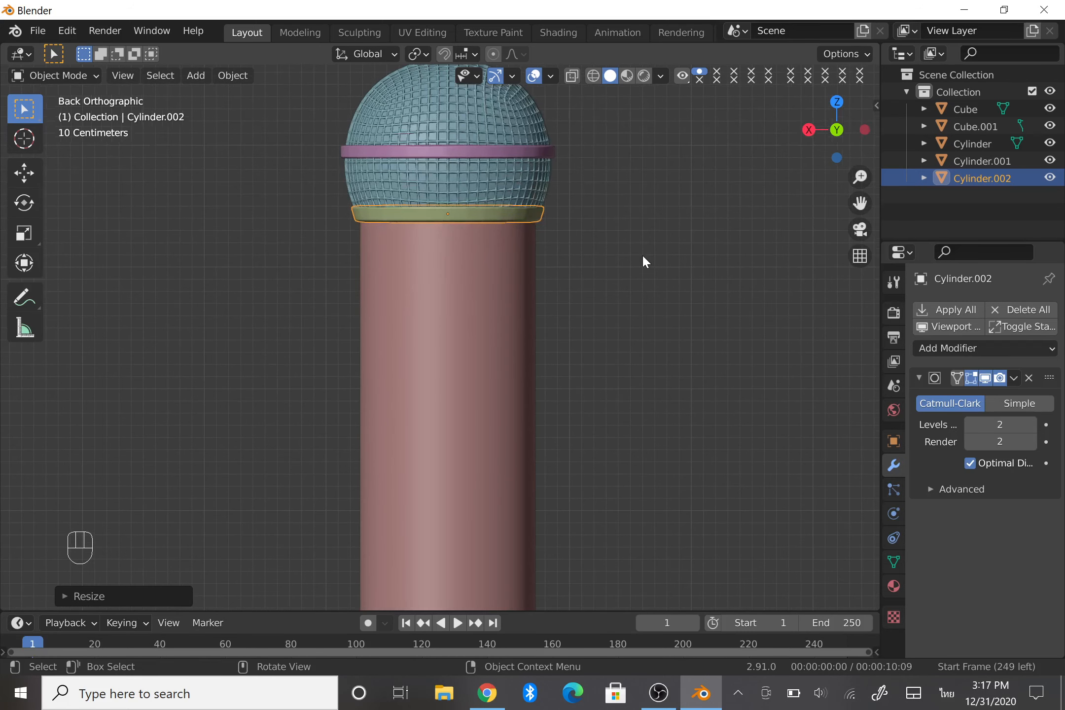
scroll(390, 221, up, 2)
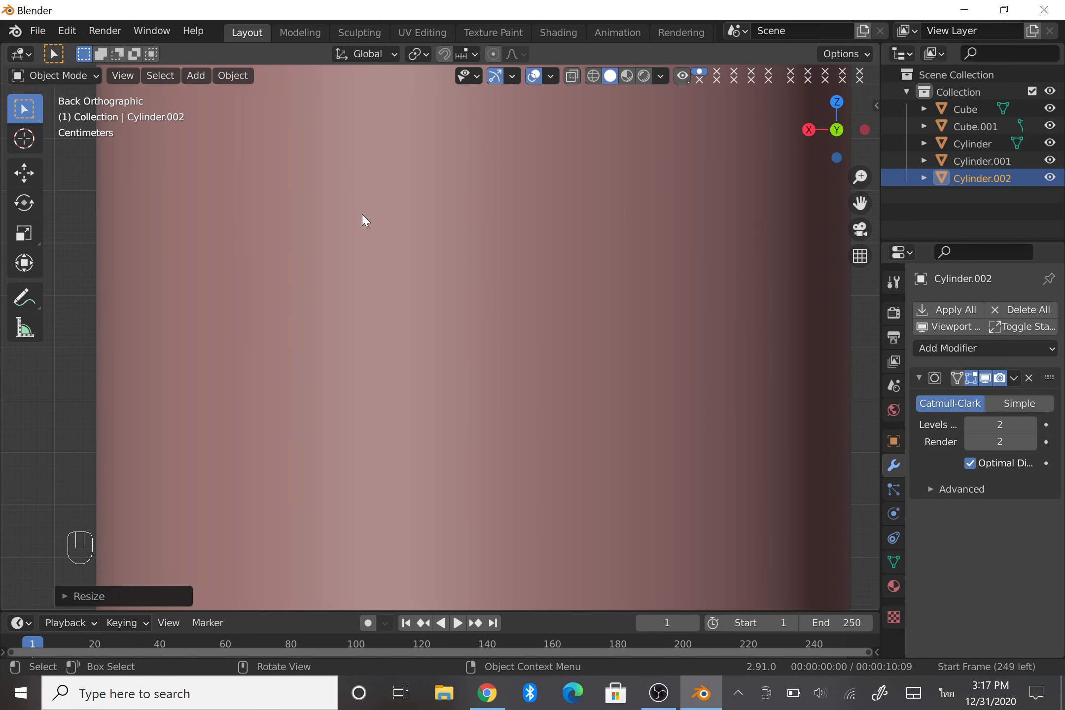
scroll(376, 242, down, 2)
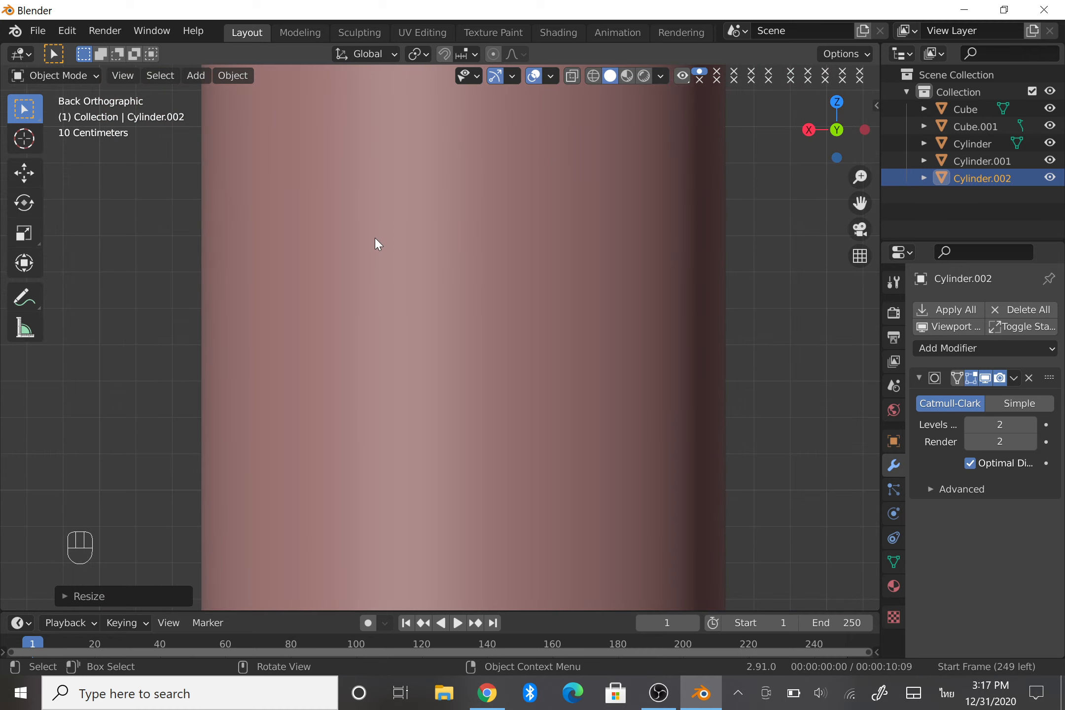
scroll(620, 169, down, 1)
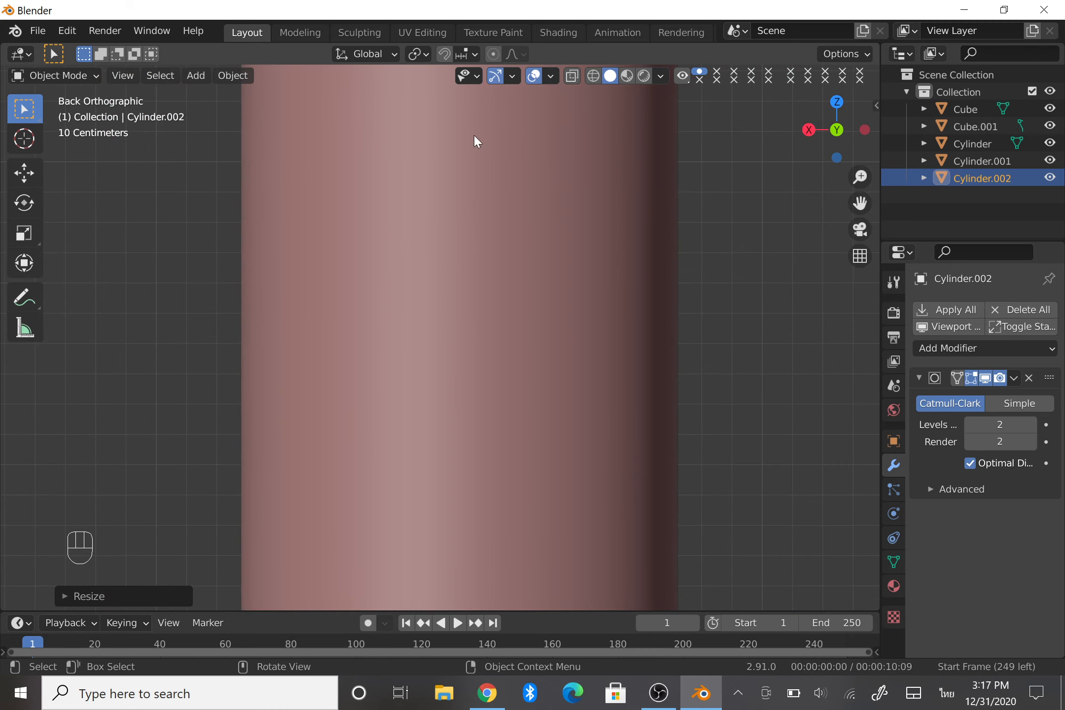
click(23, 139)
scroll(340, 197, down, 4)
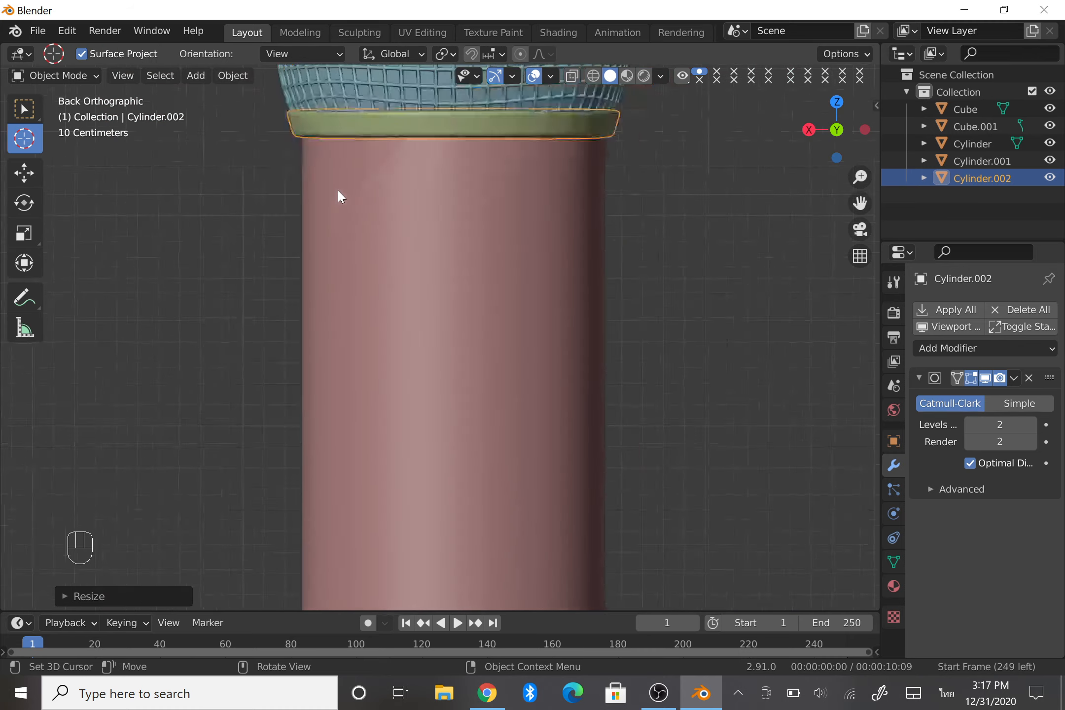
scroll(448, 281, up, 4)
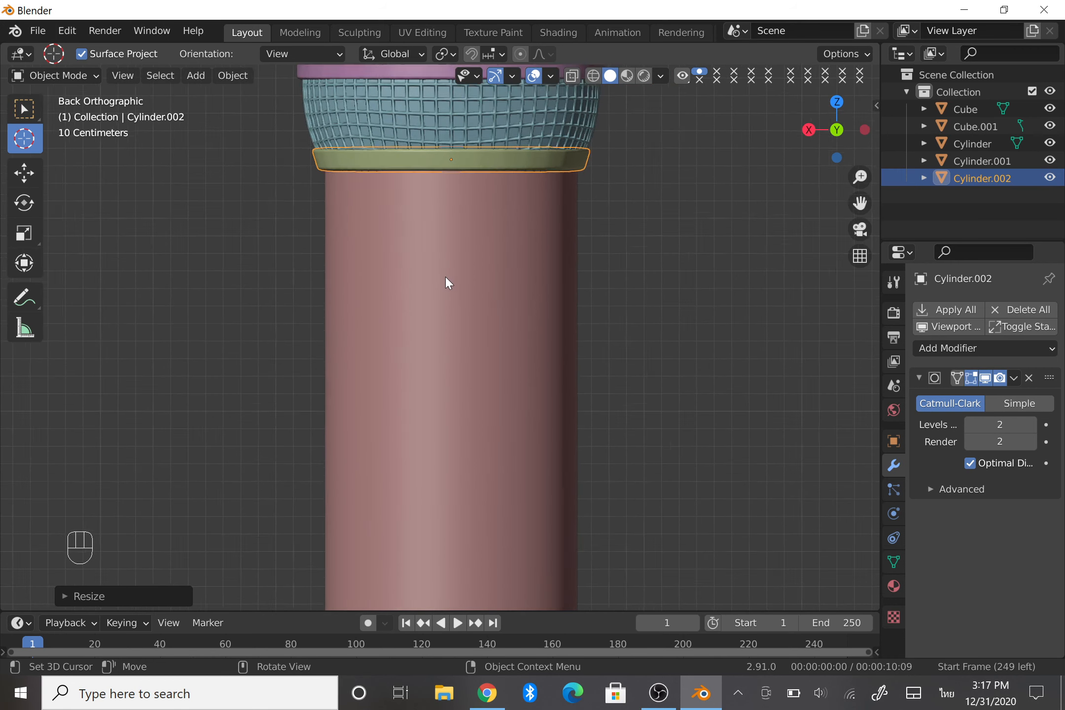
scroll(451, 255, down, 1)
scroll(449, 252, down, 1)
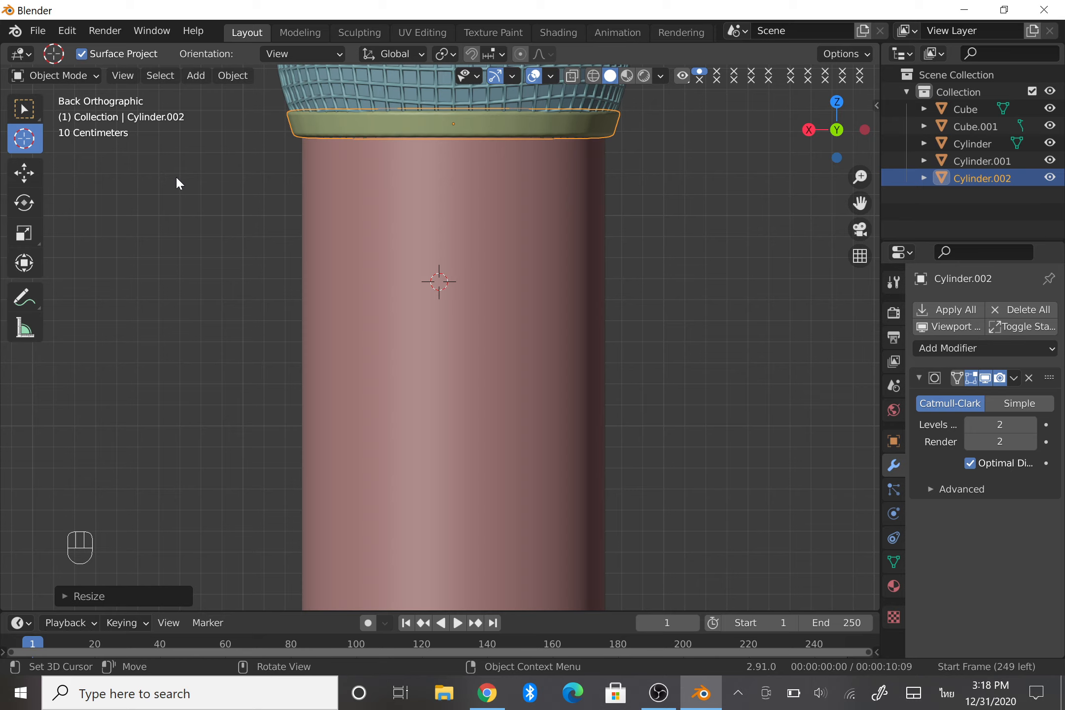
Add a cube at the 3D cursor on the handle and scale it down uniformly to about 0.28.
click(25, 172)
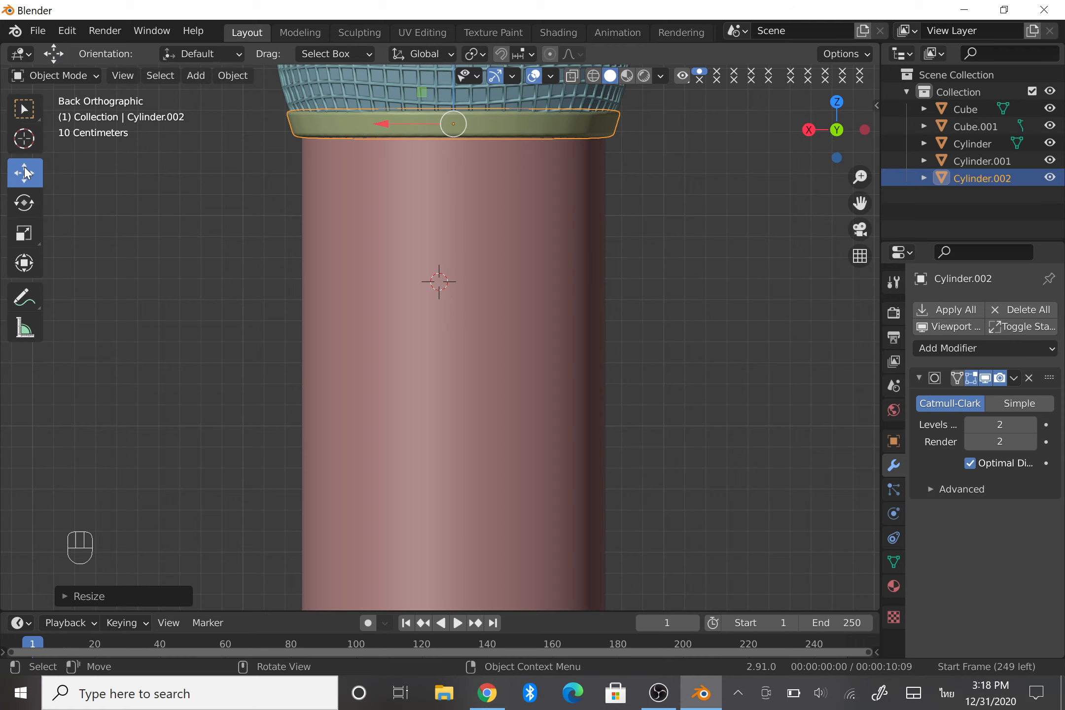
click(206, 75)
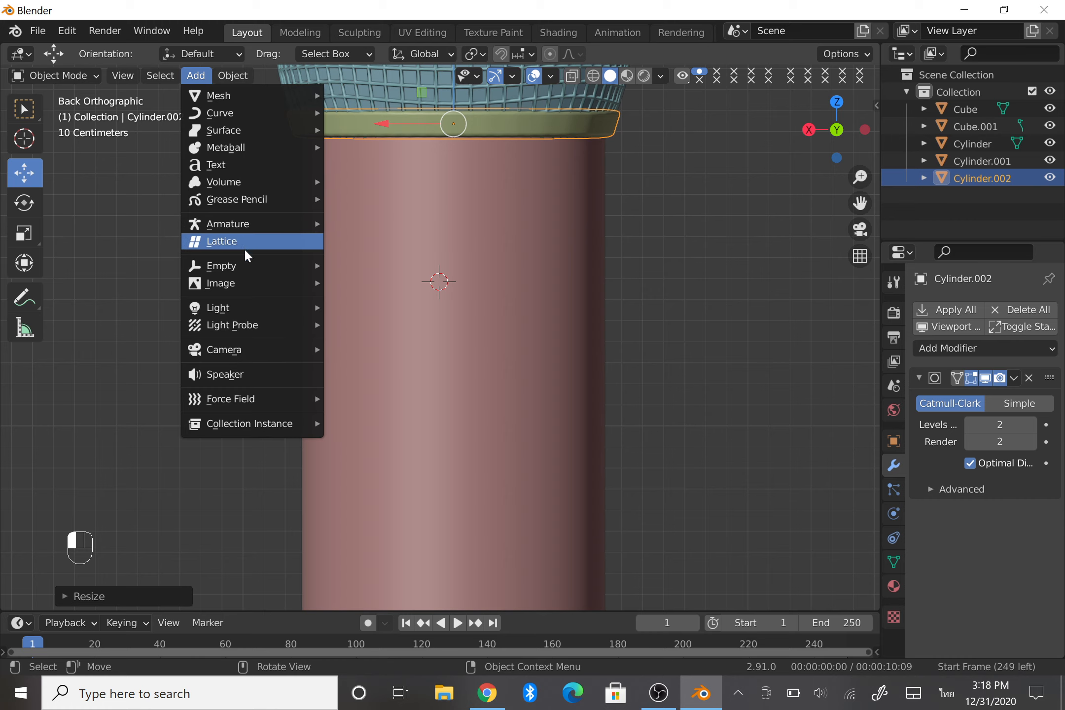
mouse_move(271, 98)
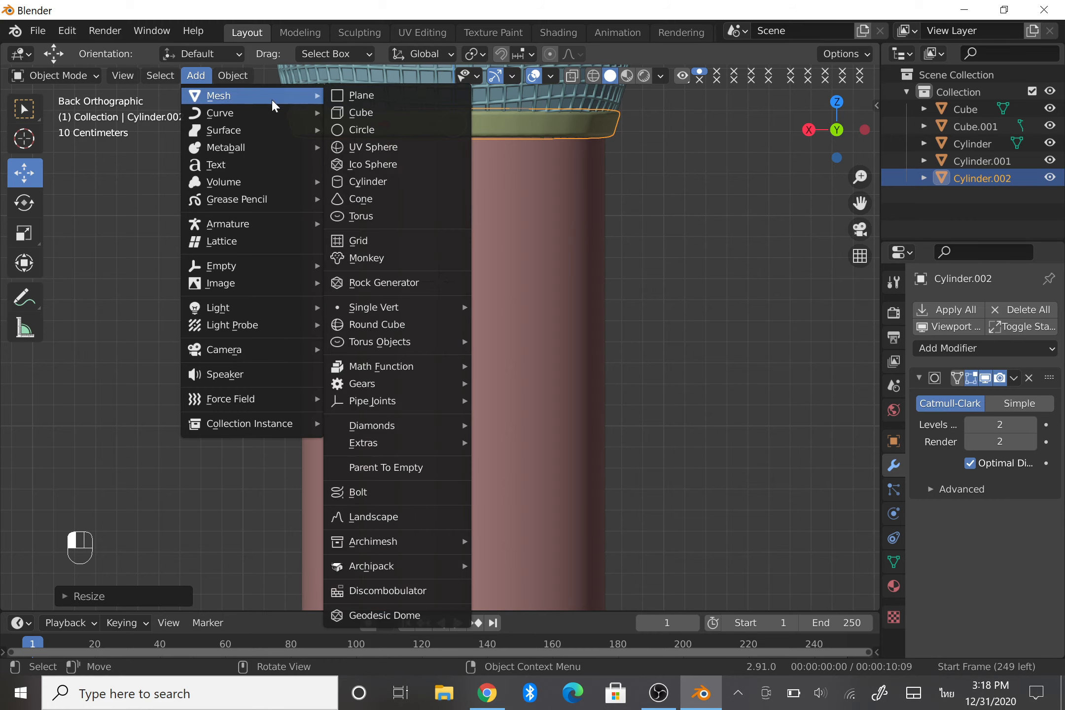
click(330, 112)
scroll(513, 221, down, 4)
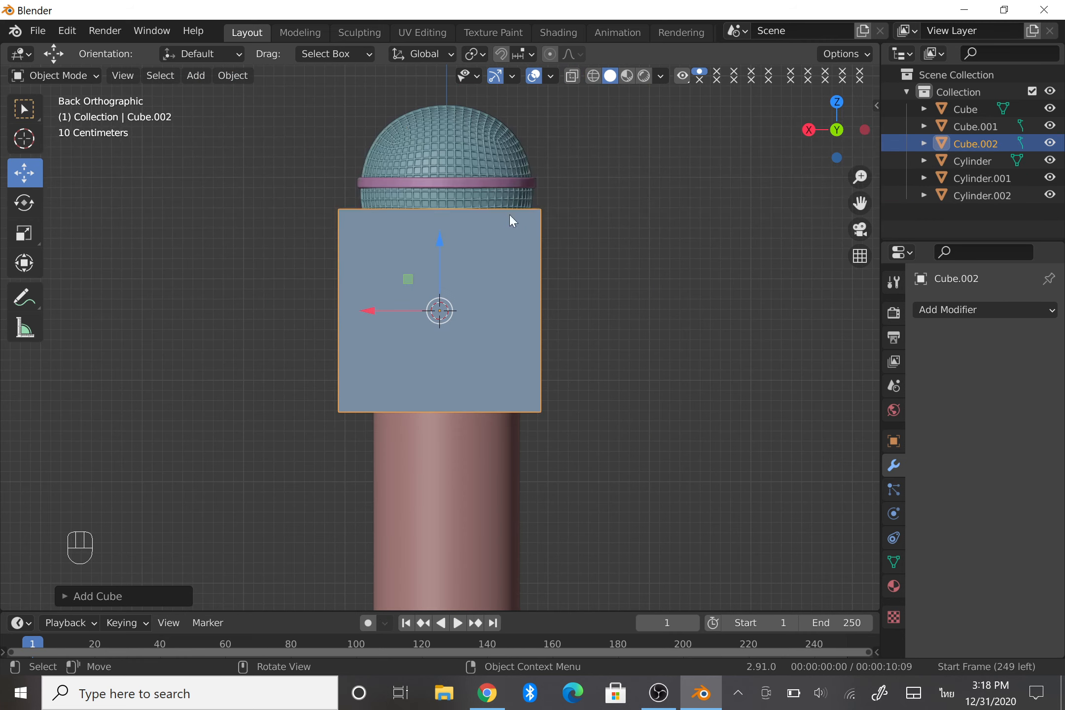
key(s)
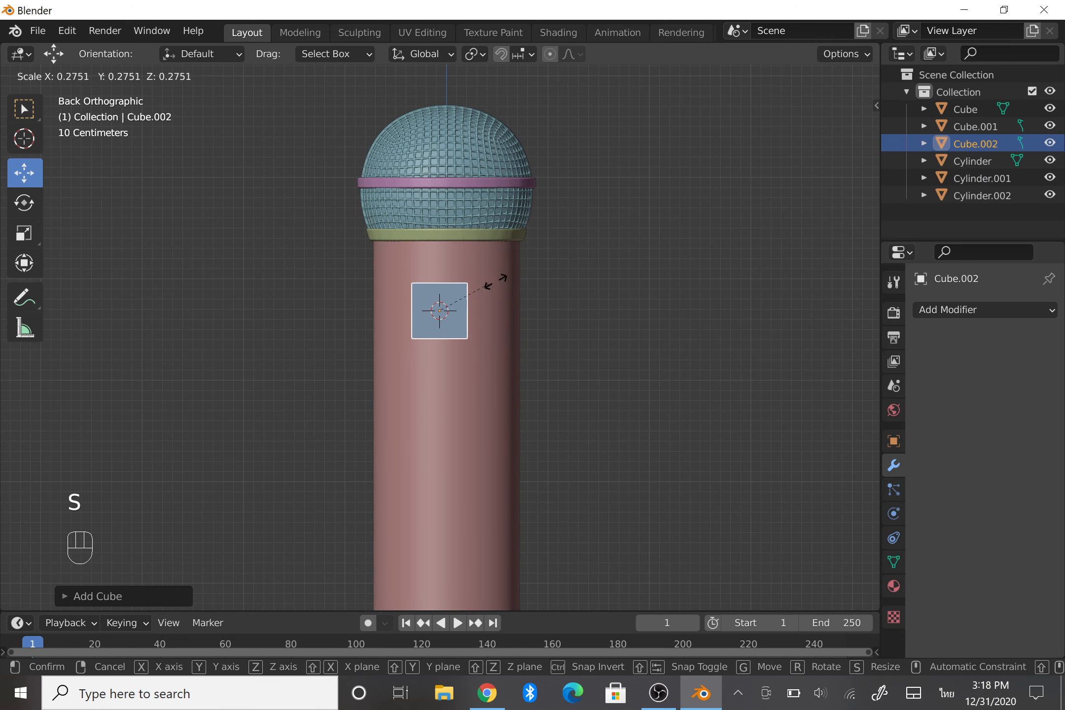
click(496, 280)
Flatten the cube along the Y axis into a thin plate and shift it slightly inward along Y into the handle.
drag(806, 129, 779, 157)
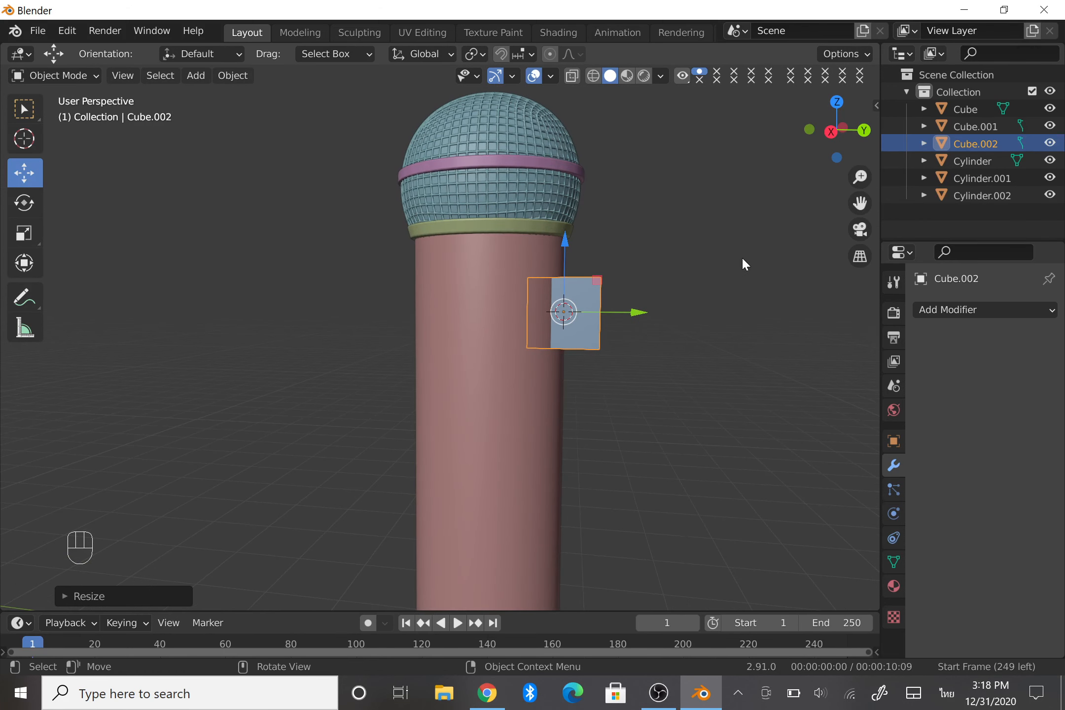
key(s)
key(y)
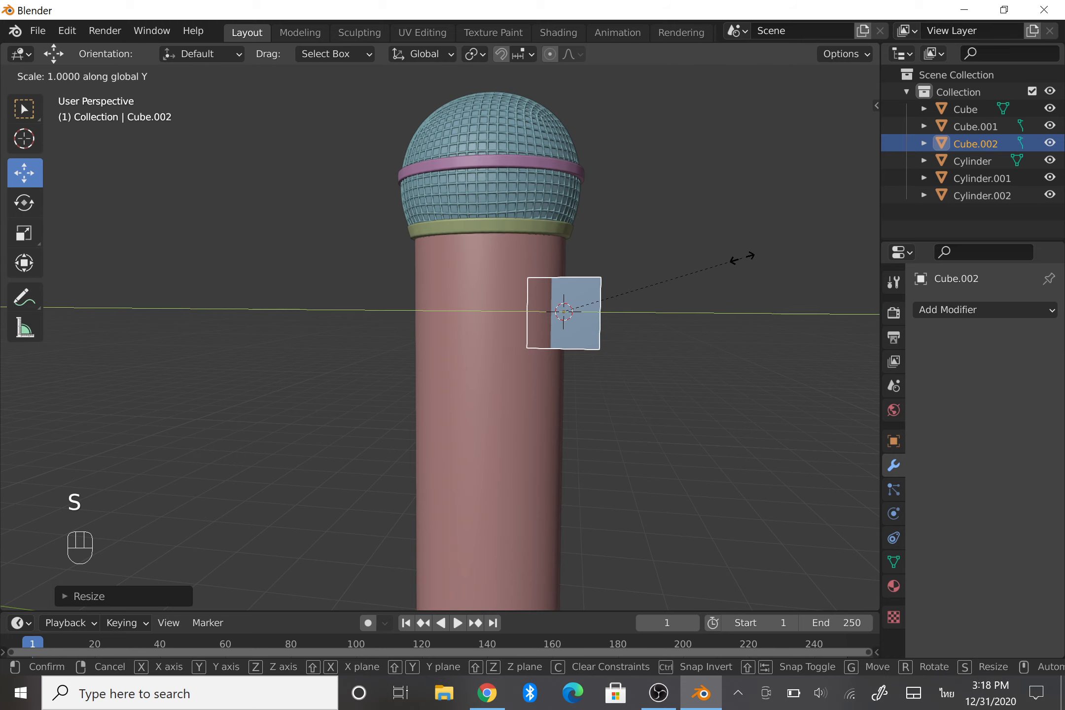
click(606, 298)
drag(650, 313, 634, 311)
Fine-tune the plate with slight uniform and Y-axis scaling, and nudge it outward along Y on the handle.
drag(852, 130, 723, 362)
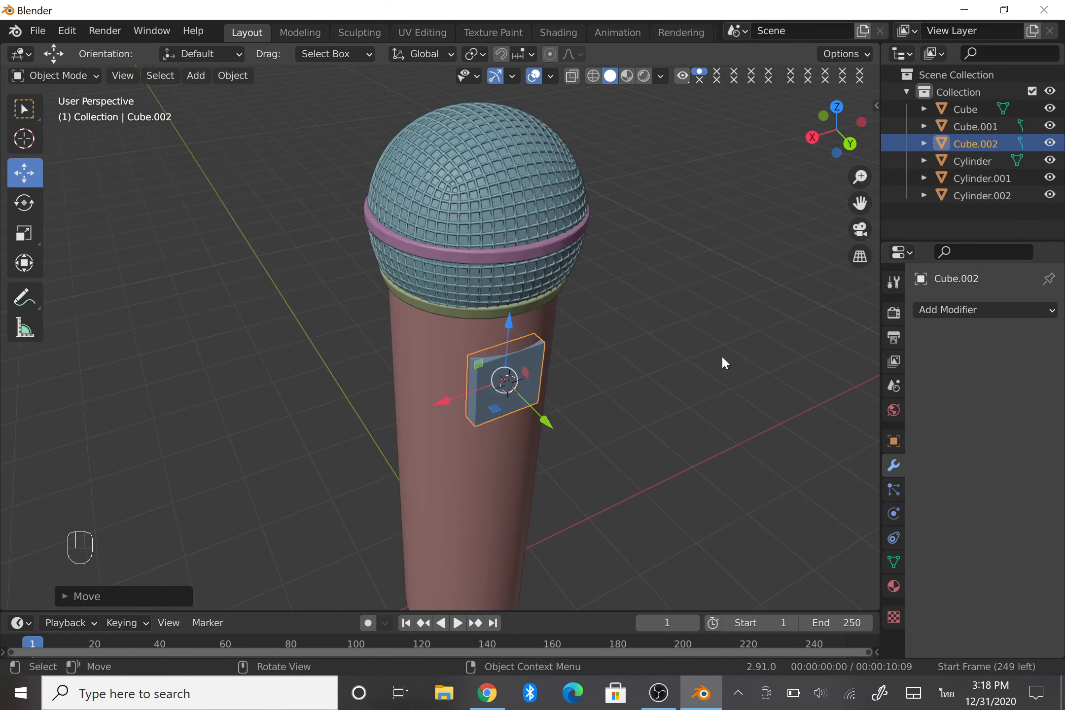
key(s)
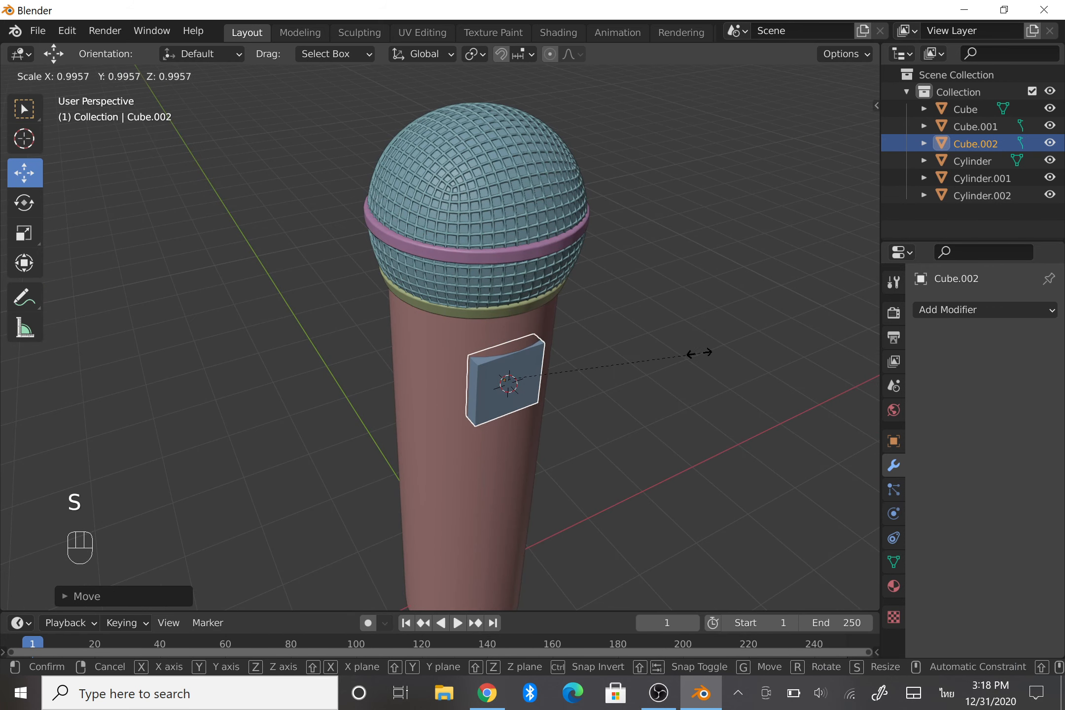
click(695, 359)
key(s)
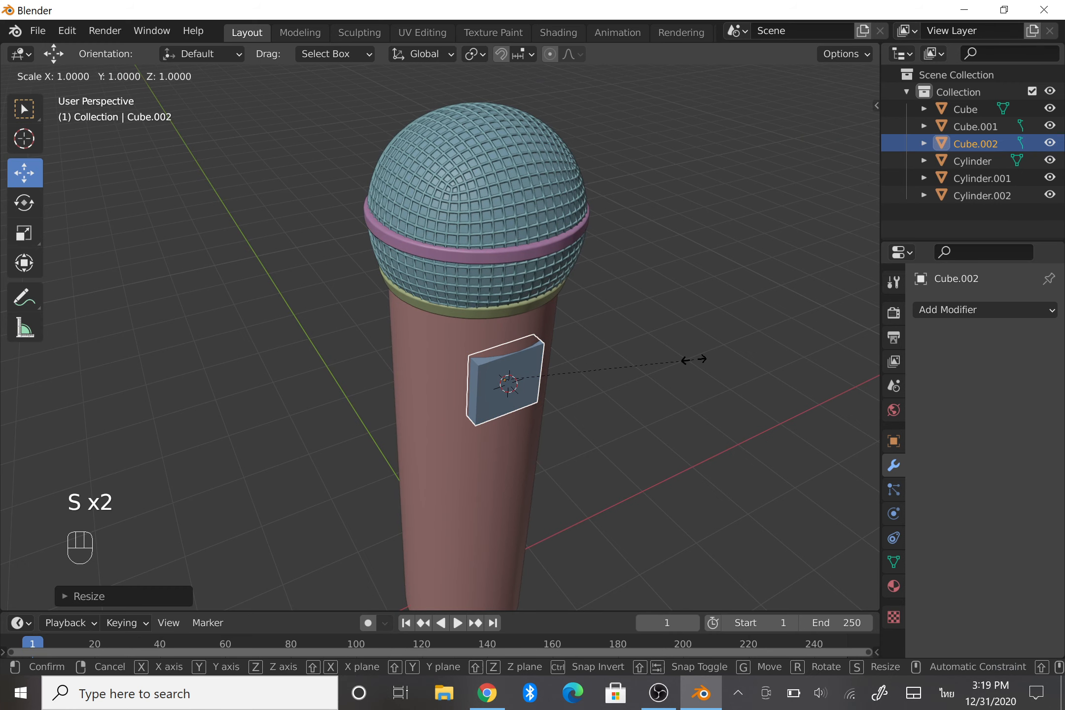
click(694, 360)
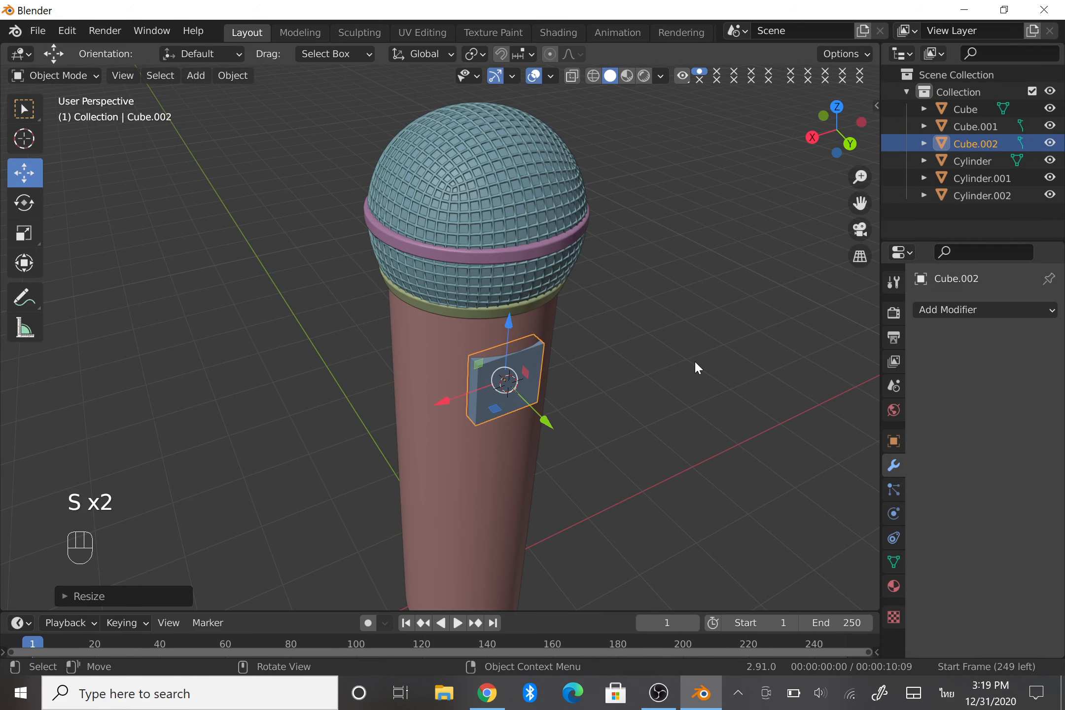
key(s)
key(y)
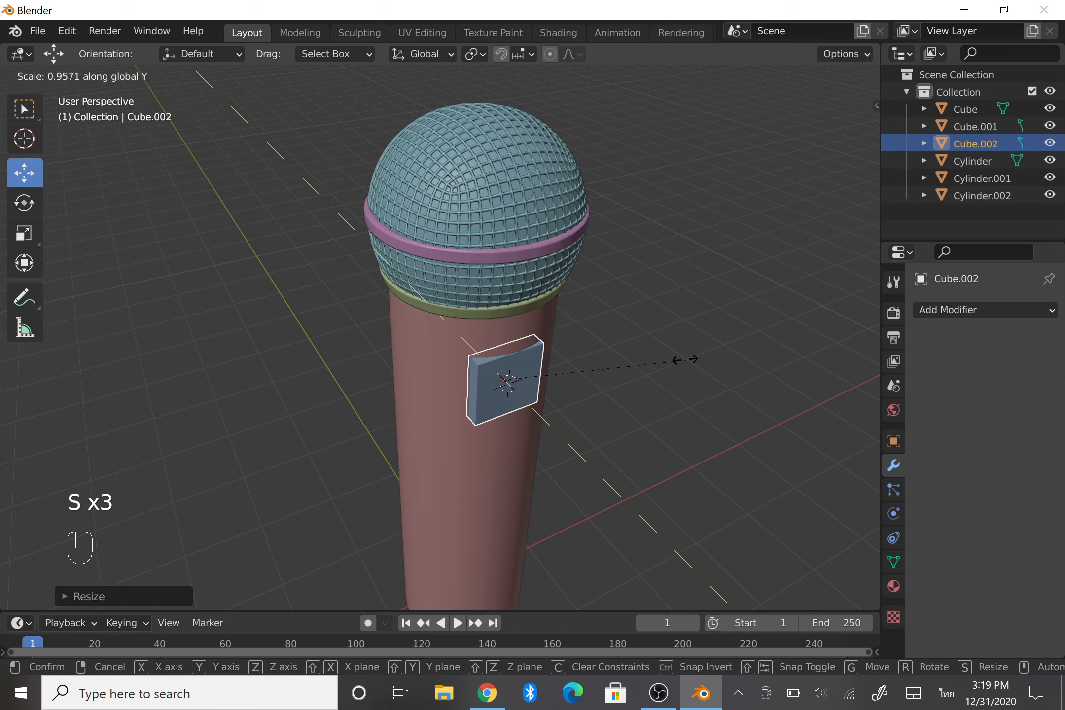
click(677, 358)
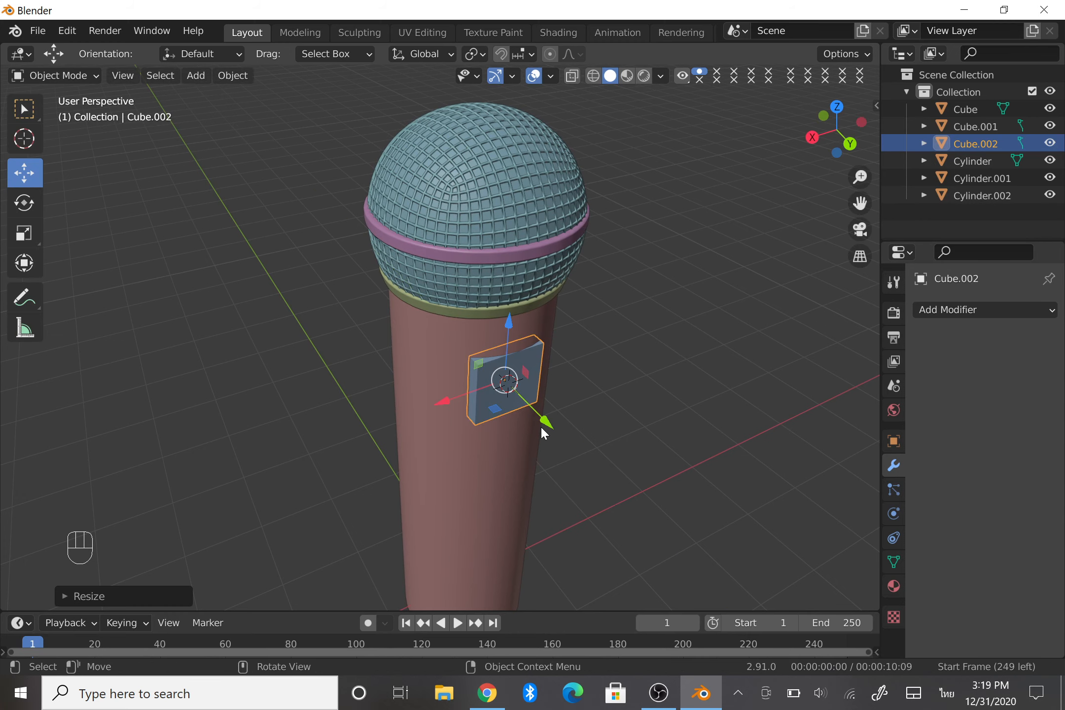
drag(549, 420, 561, 415)
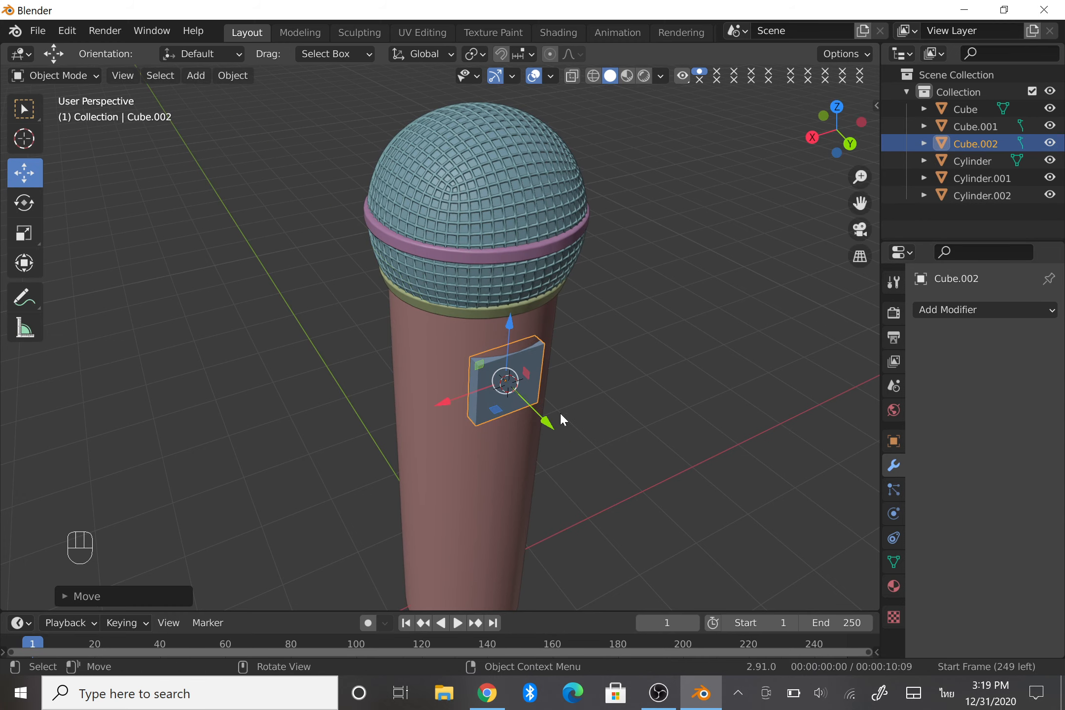
Add a Boolean modifier set to Difference to the handle, using the plate Cube.002 as the cutting object.
click(932, 309)
drag(839, 132, 839, 124)
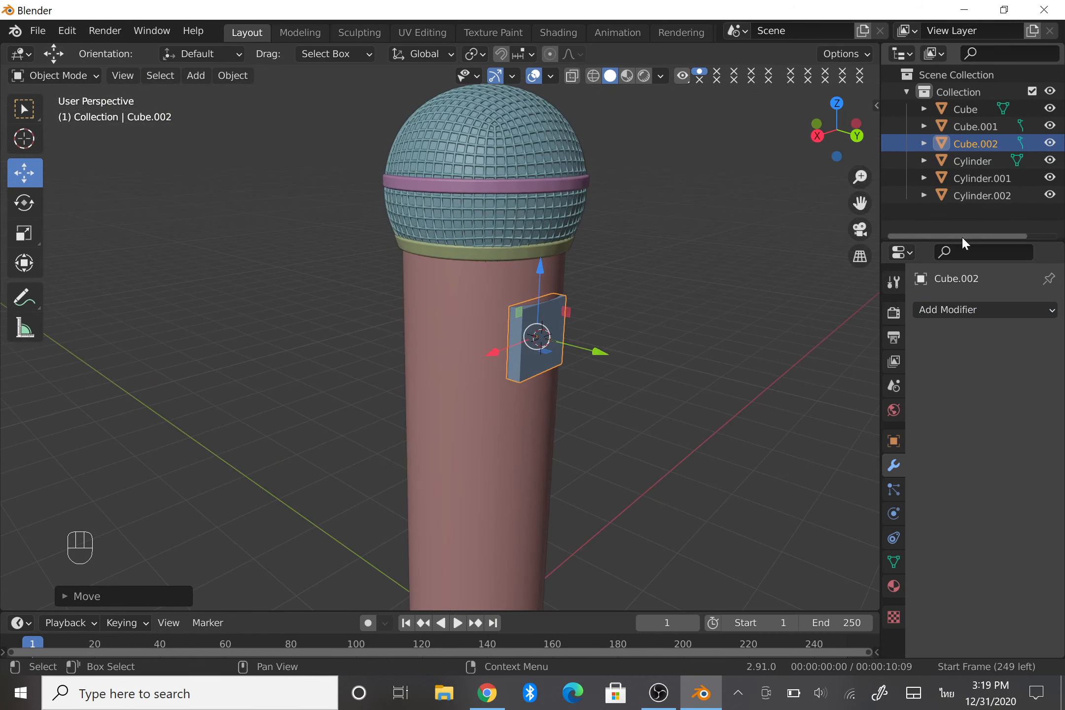
click(524, 292)
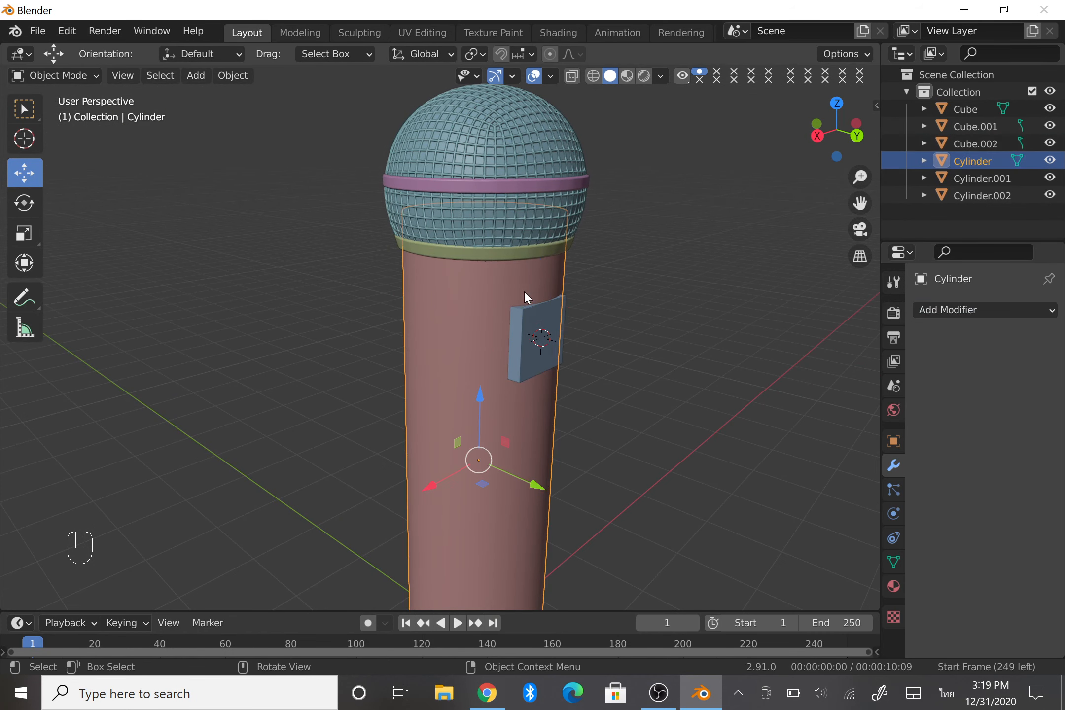
click(937, 309)
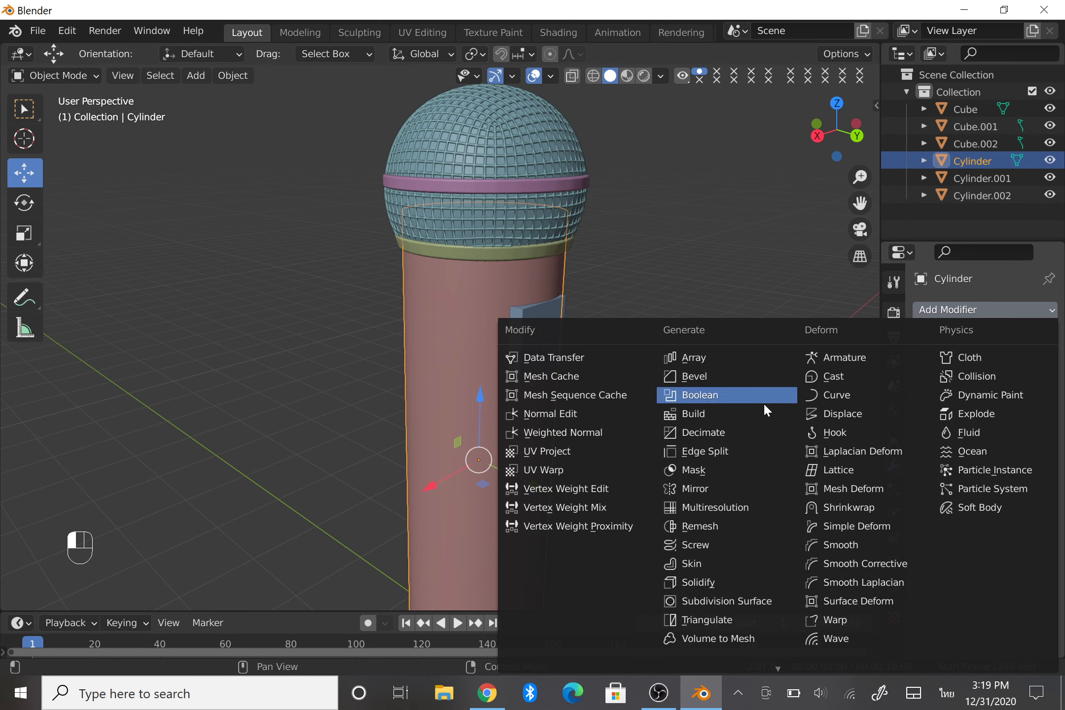
click(752, 397)
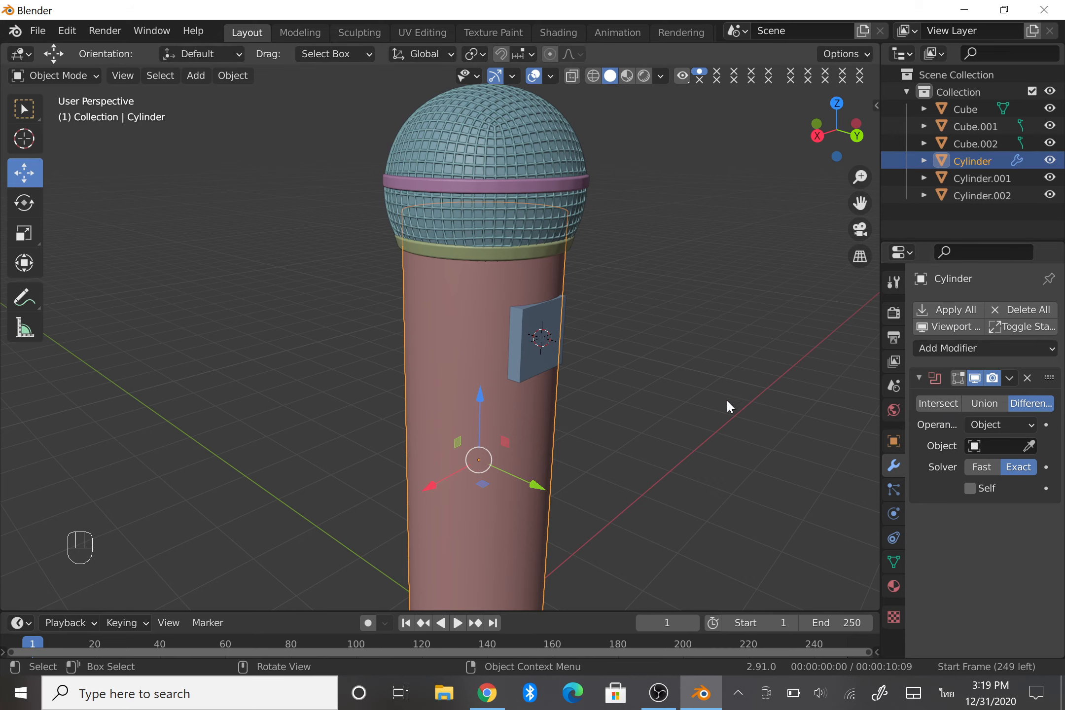
scroll(734, 397, up, 5)
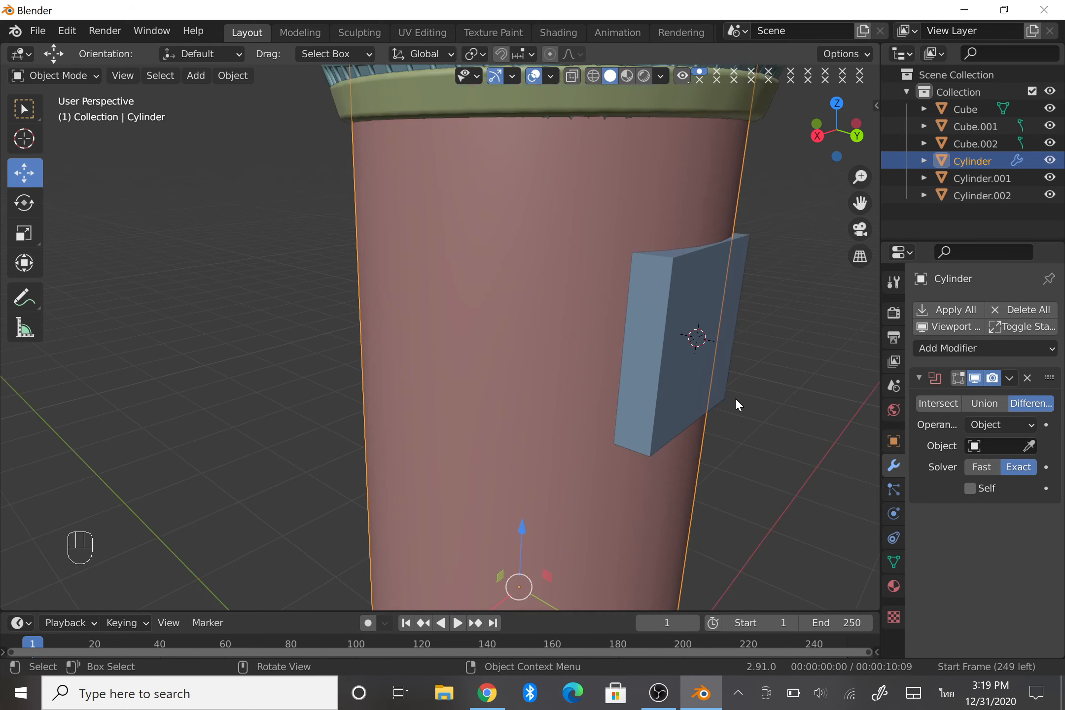
click(1029, 446)
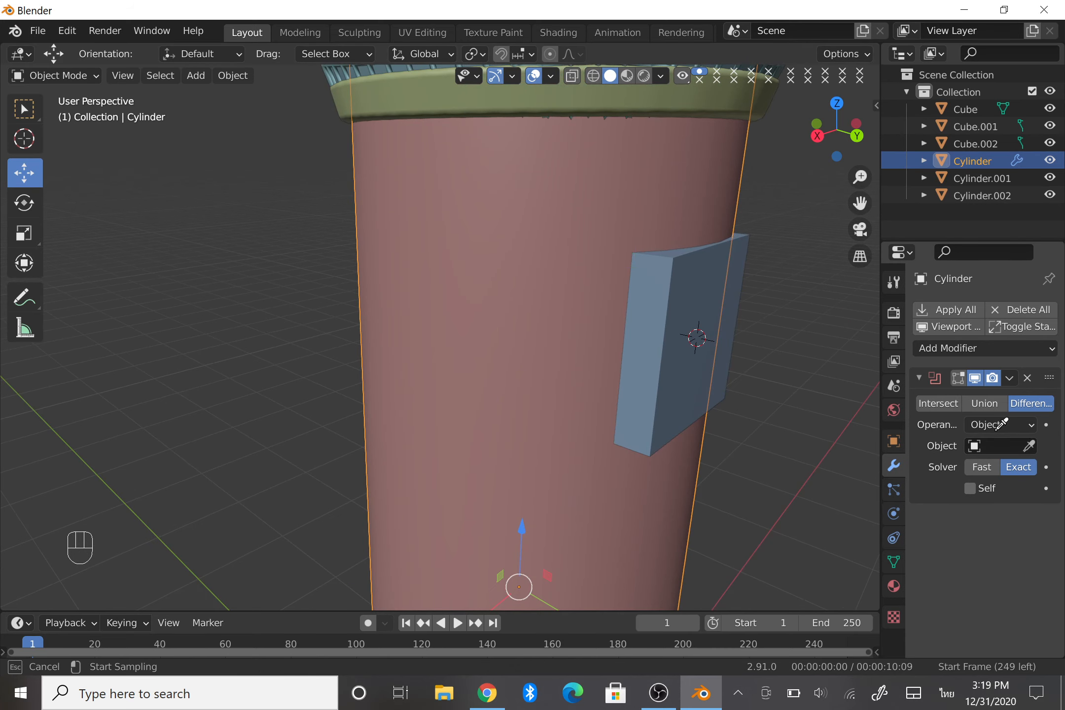
click(708, 324)
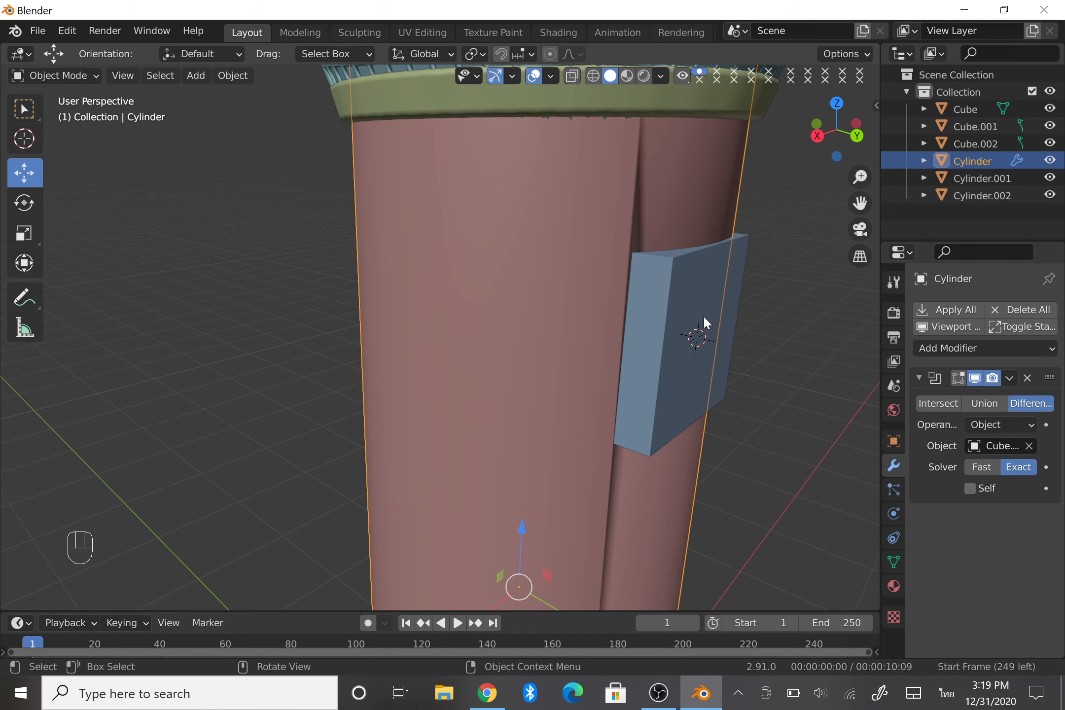
Inspect the cut in the handle with Cube.002 temporarily hidden, and select the plate once it is shown again.
scroll(706, 318, down, 4)
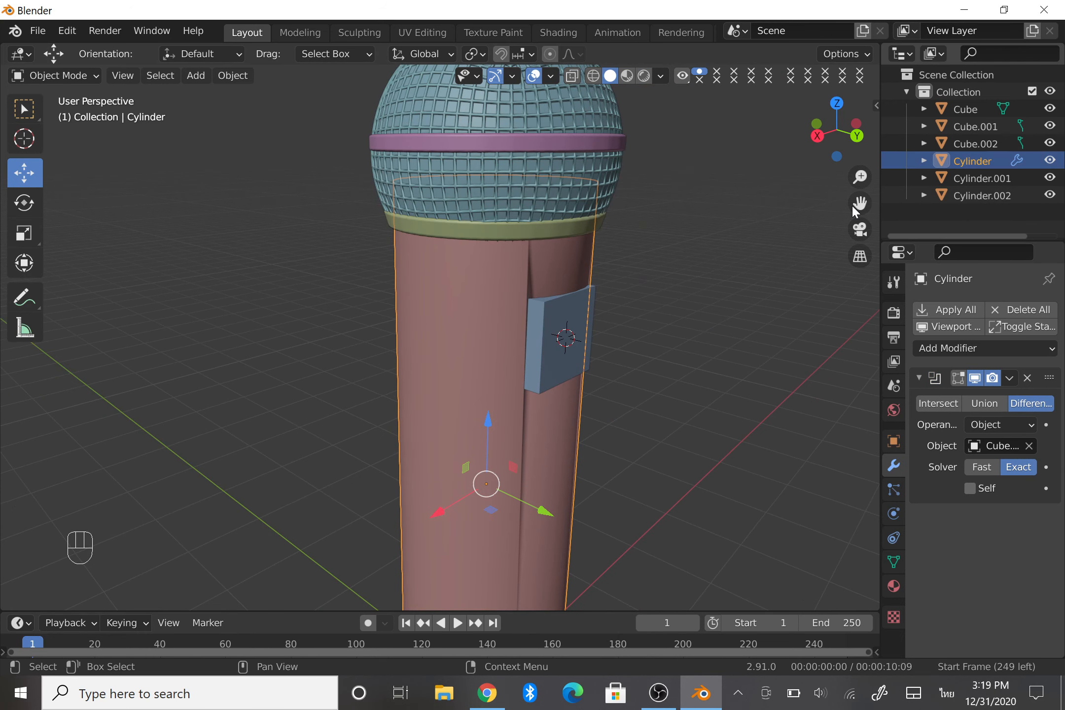
click(1050, 143)
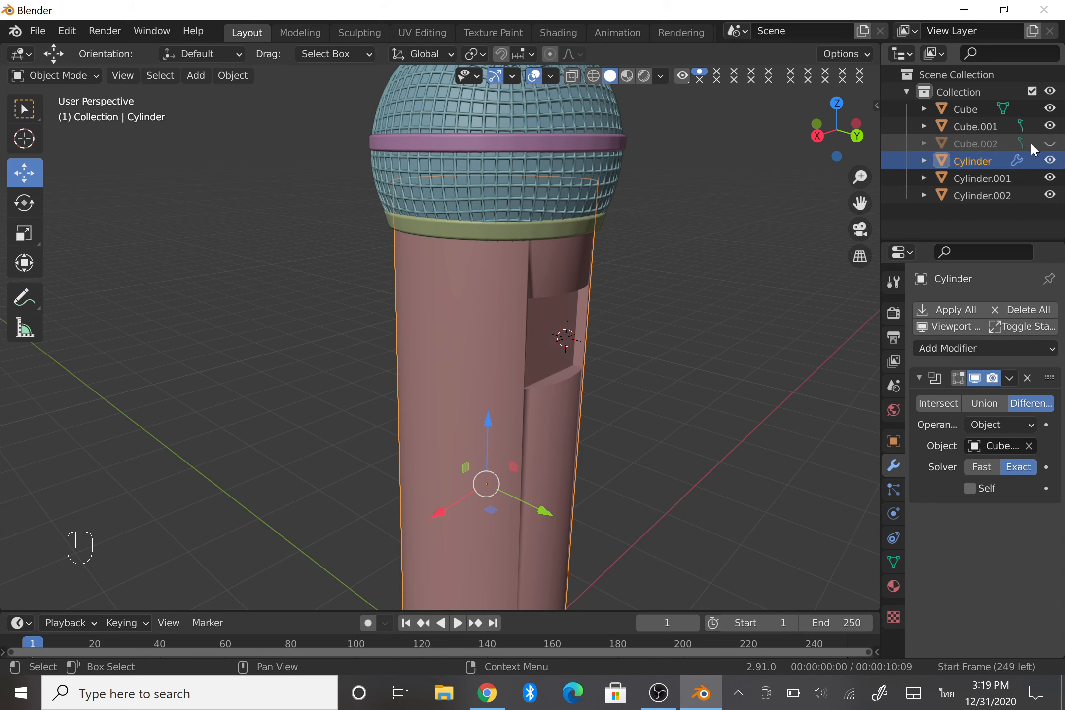
drag(838, 129, 783, 134)
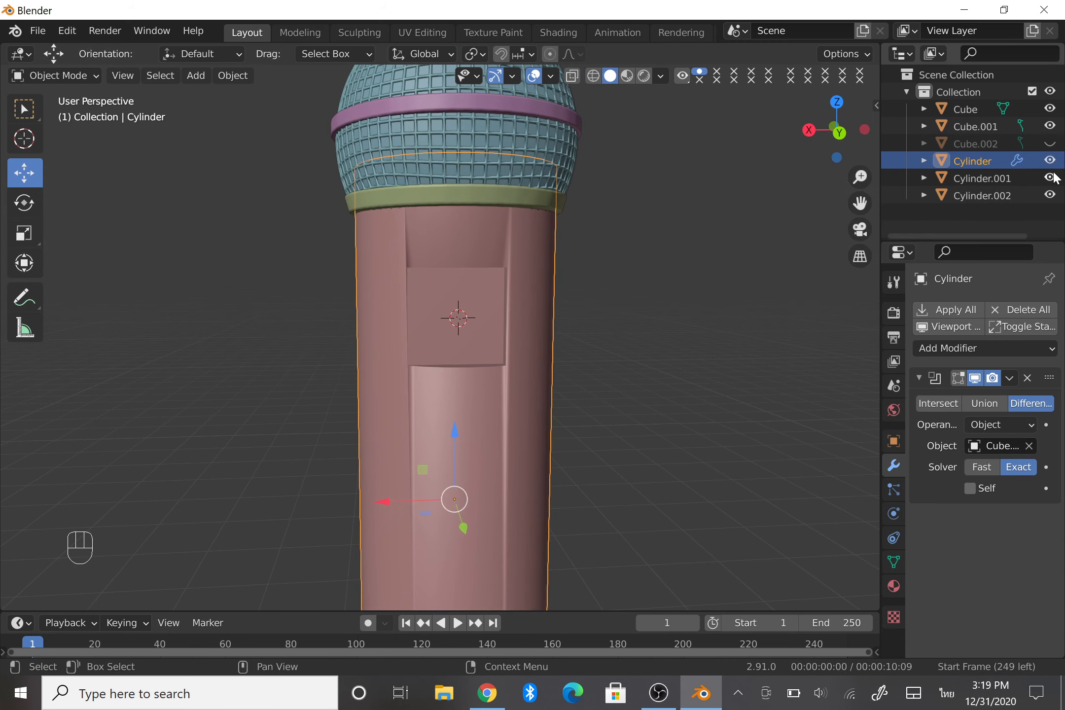
click(1051, 144)
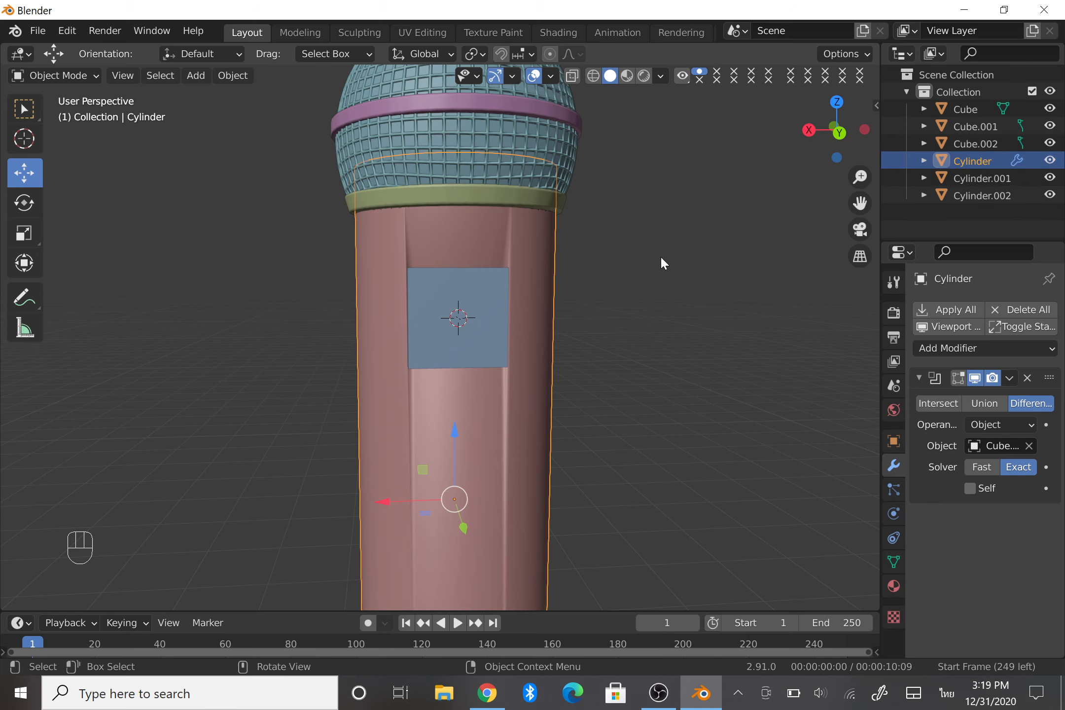
click(505, 305)
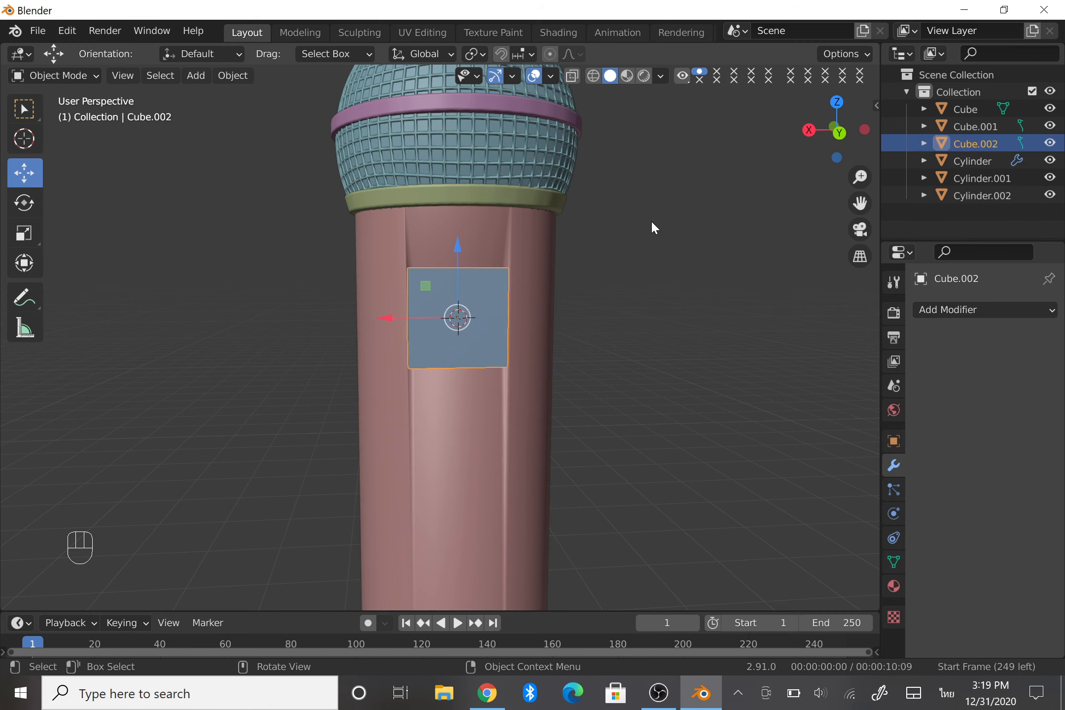
Shrink the plate Cube.002 uniformly, rescale it along Y to about 0.226 × 0.066 × 0.226, and fine-tune its position along Y on the handle.
key(s)
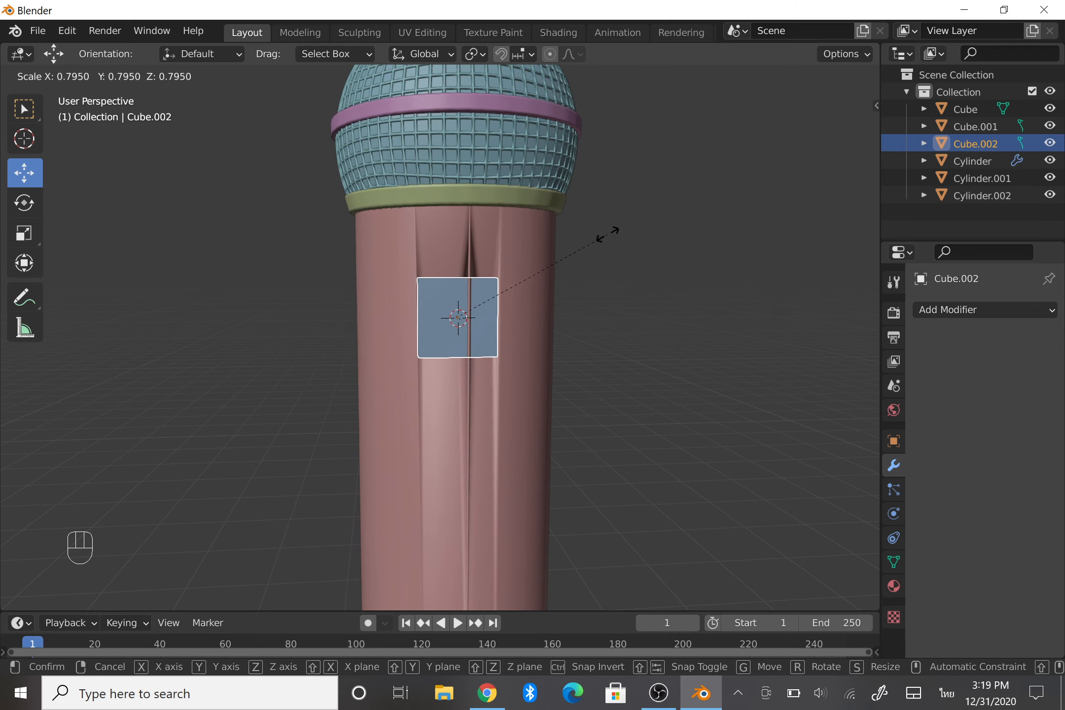
click(602, 244)
drag(837, 131, 907, 132)
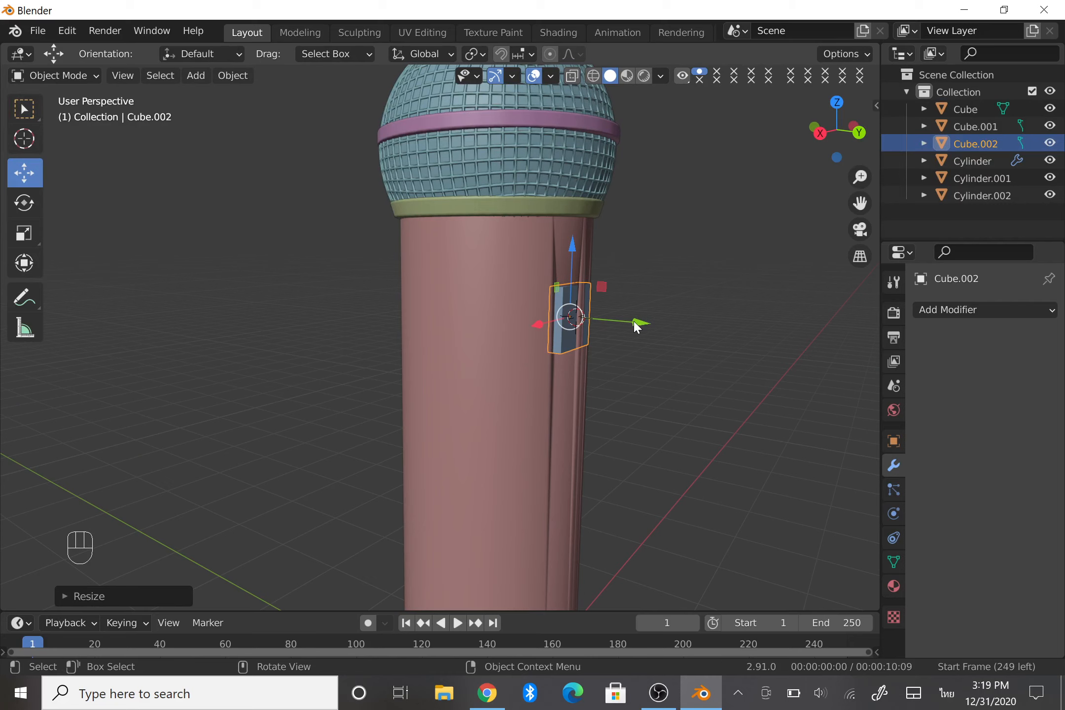
drag(636, 327, 645, 323)
key(s)
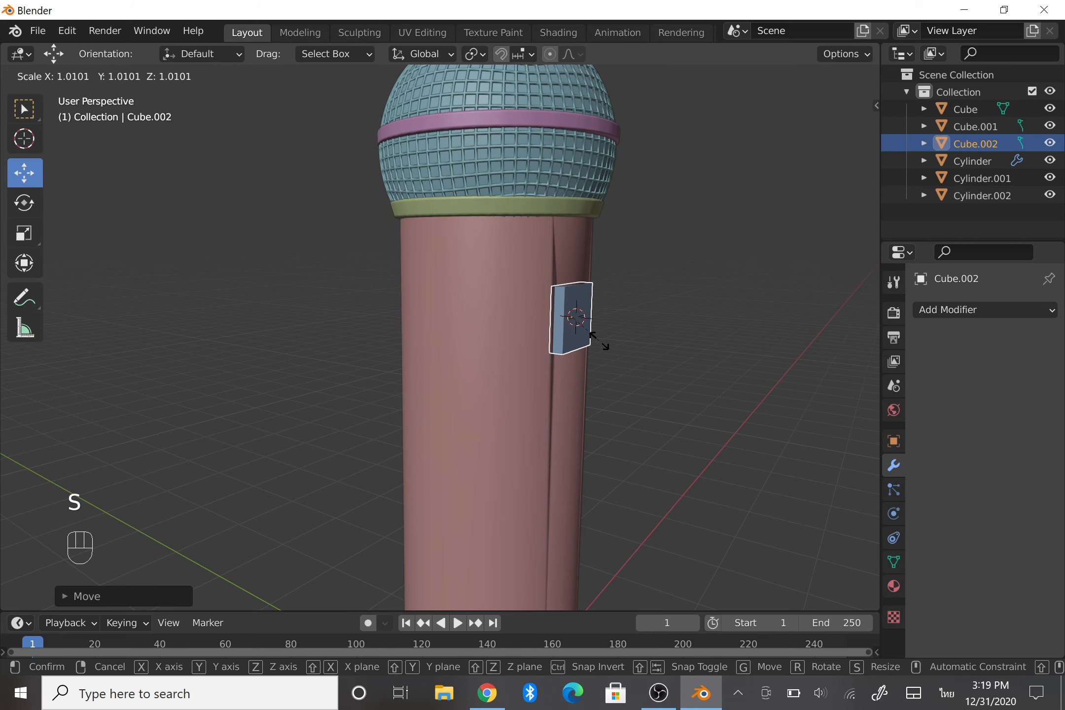
key(y)
click(612, 342)
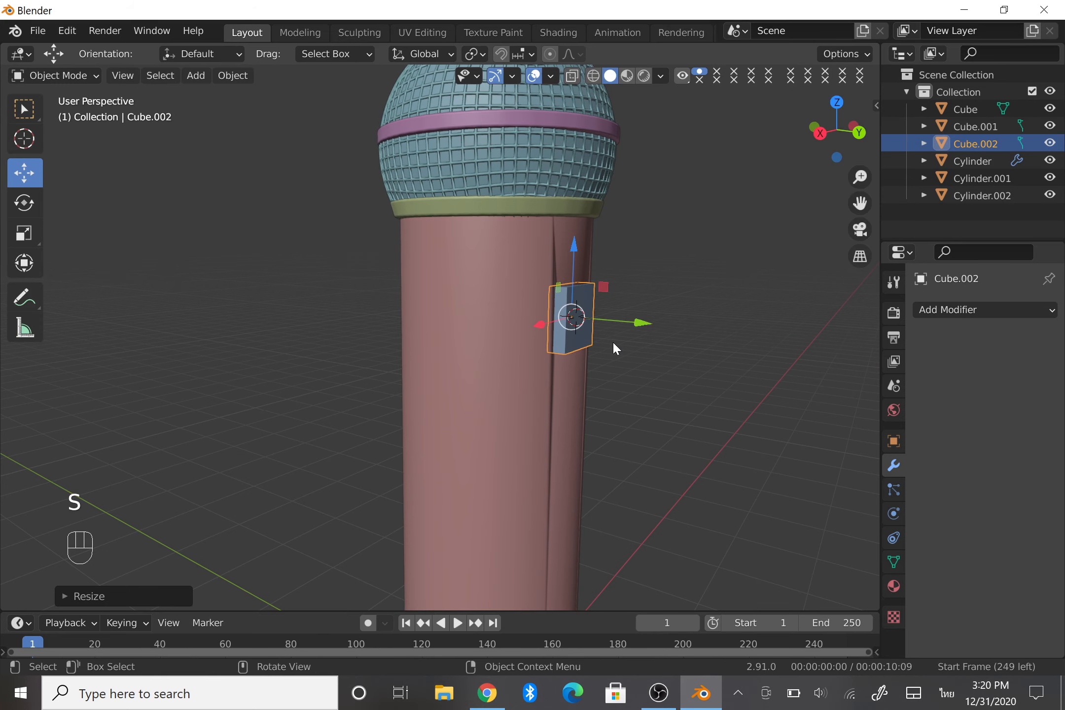
mouse_move(642, 326)
mouse_down()
mouse_move(632, 318)
mouse_move(641, 323)
mouse_up()
drag(827, 137, 811, 139)
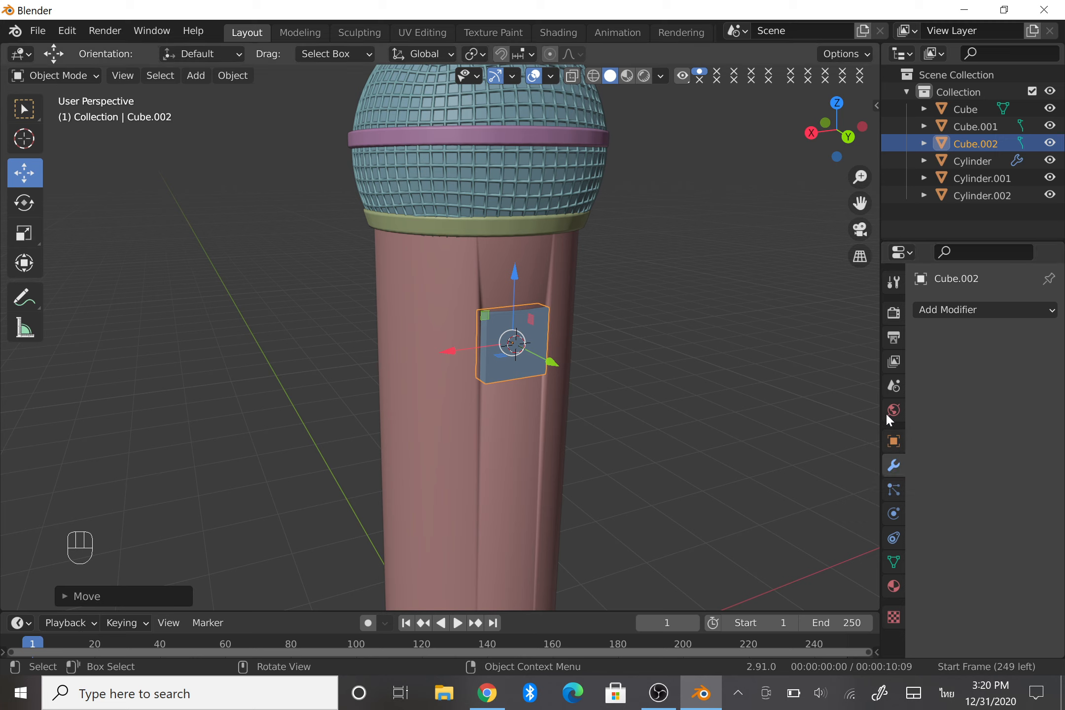
Exclude Cube.002 from renders in its visibility settings and hide it in the viewport.
click(892, 439)
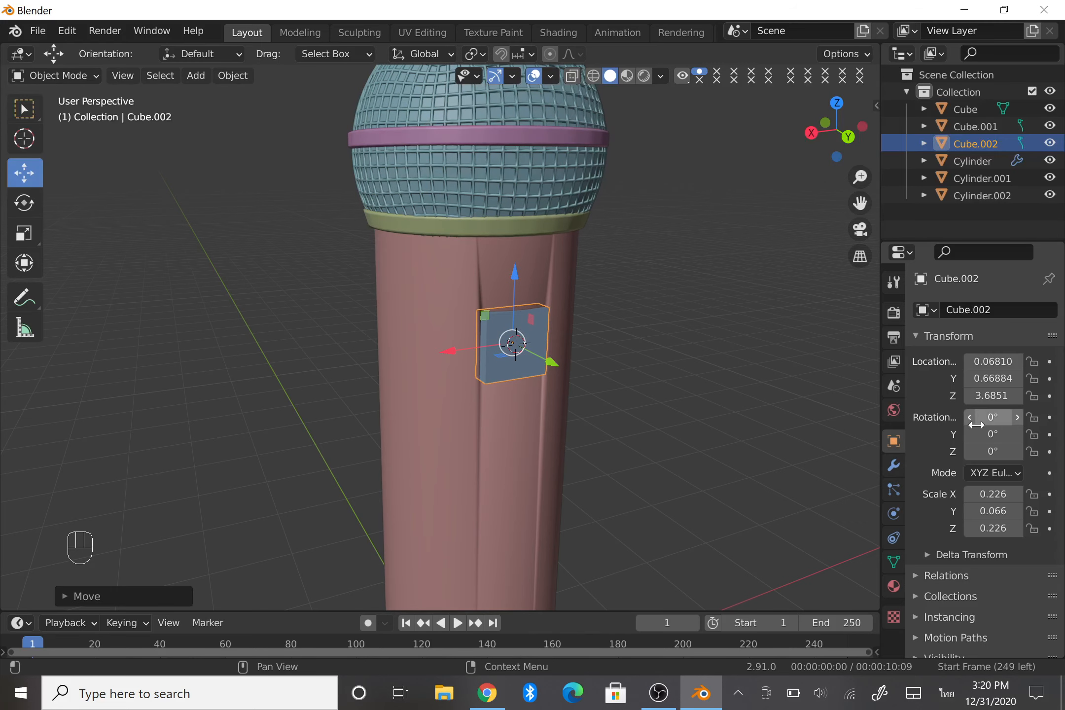
scroll(971, 426, down, 3)
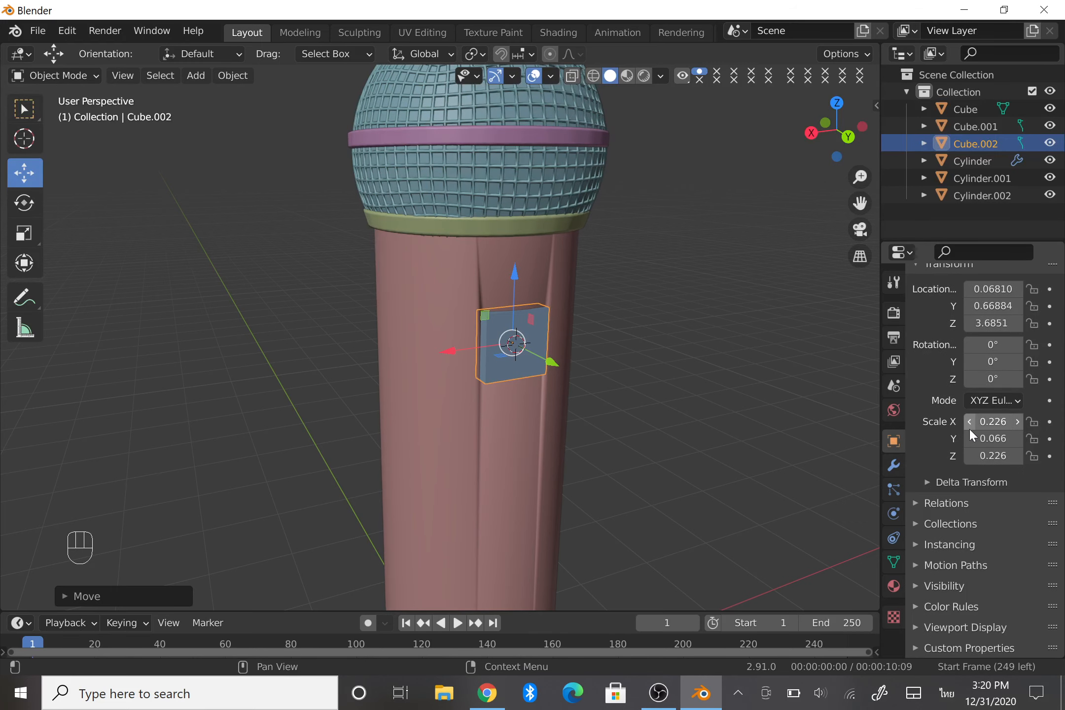
click(915, 586)
scroll(915, 582, down, 3)
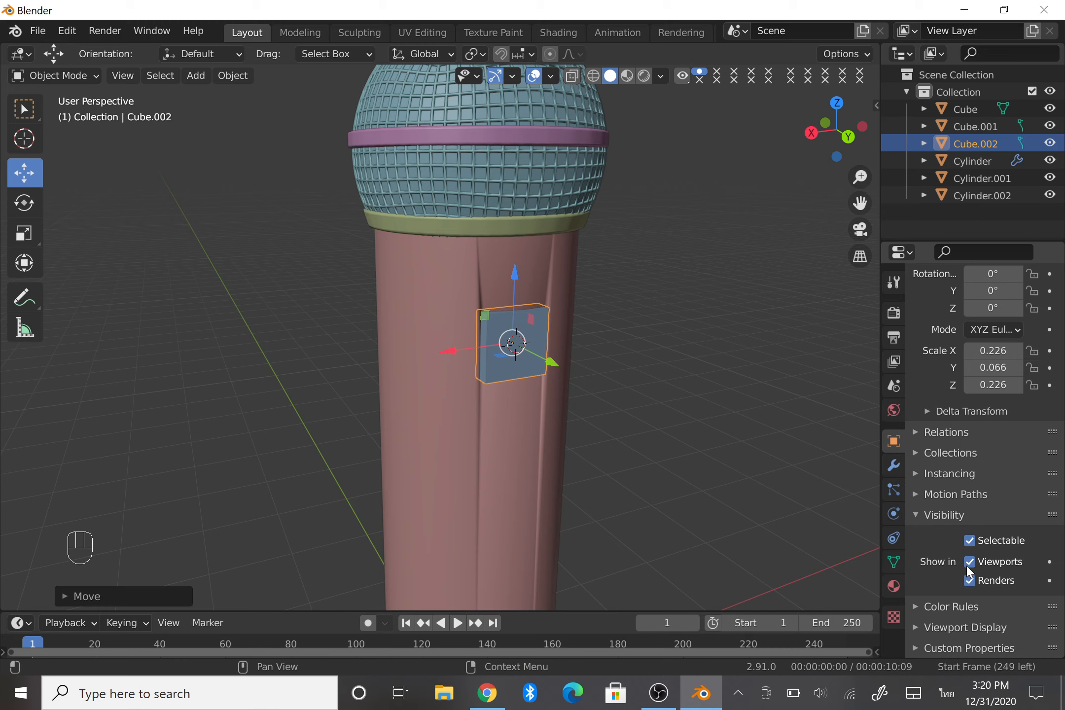
click(968, 580)
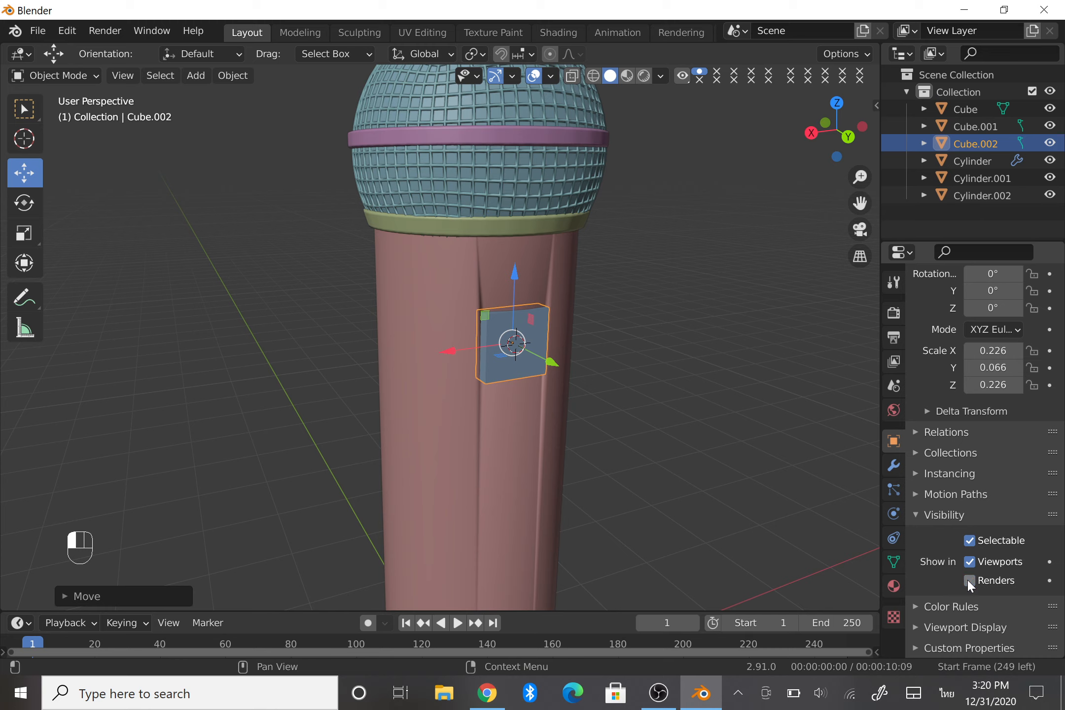
click(911, 514)
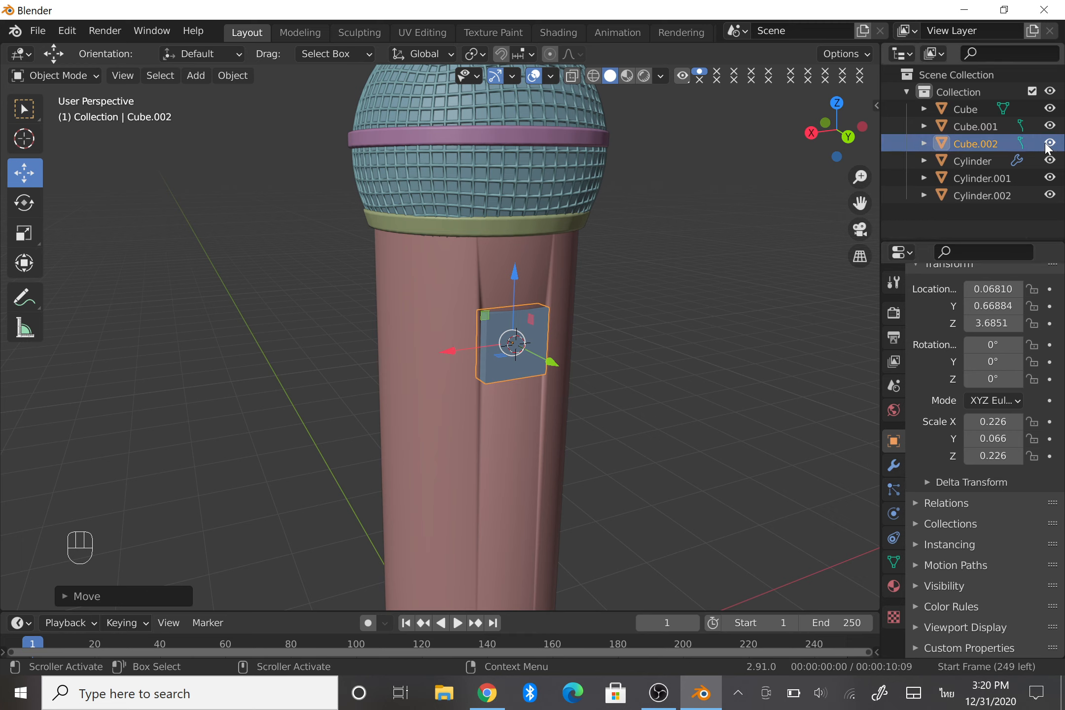
click(810, 245)
click(1050, 144)
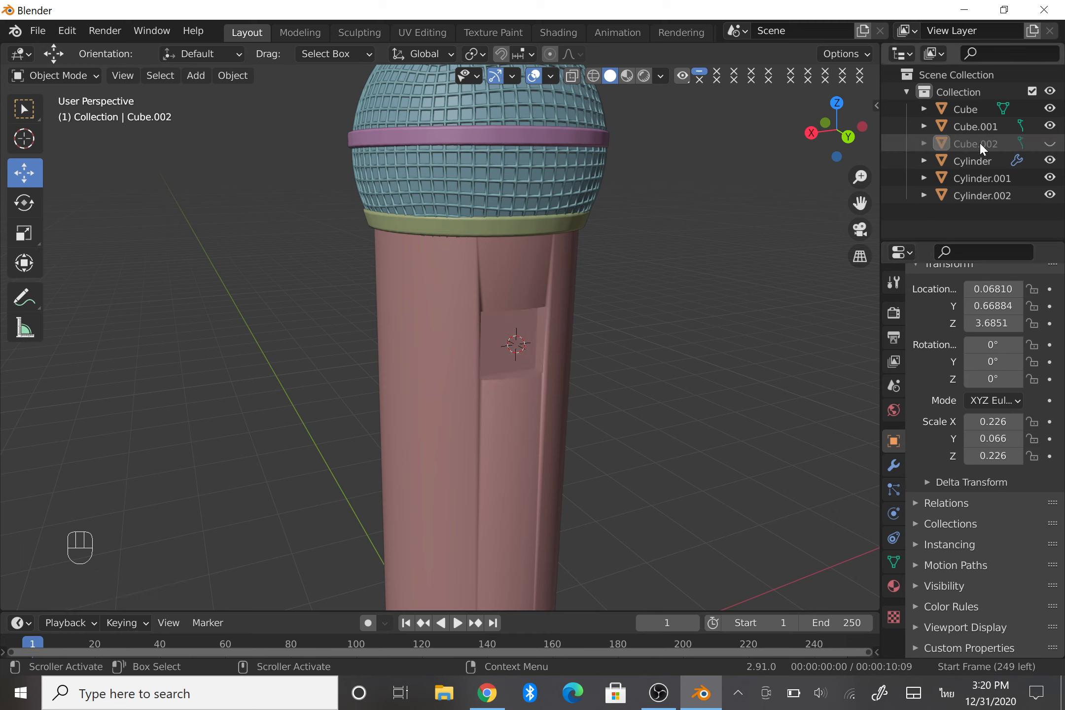
Add a Round Cube mesh at the 3D cursor in the handle's recess.
drag(838, 131, 828, 129)
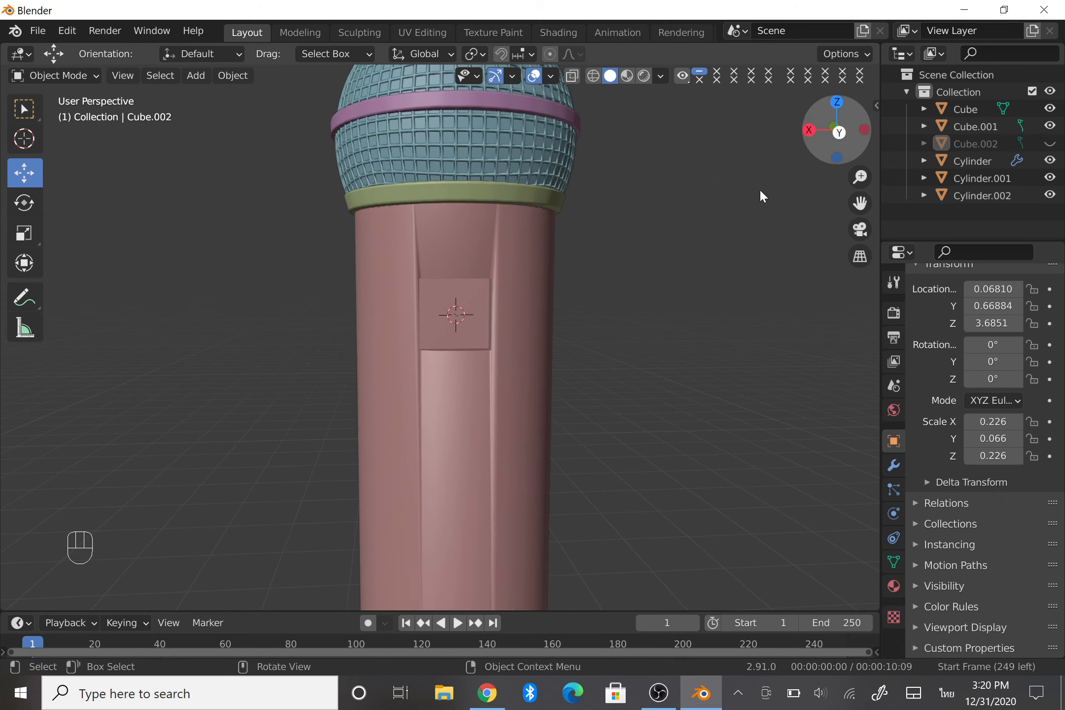
scroll(736, 234, up, 4)
scroll(738, 242, up, 2)
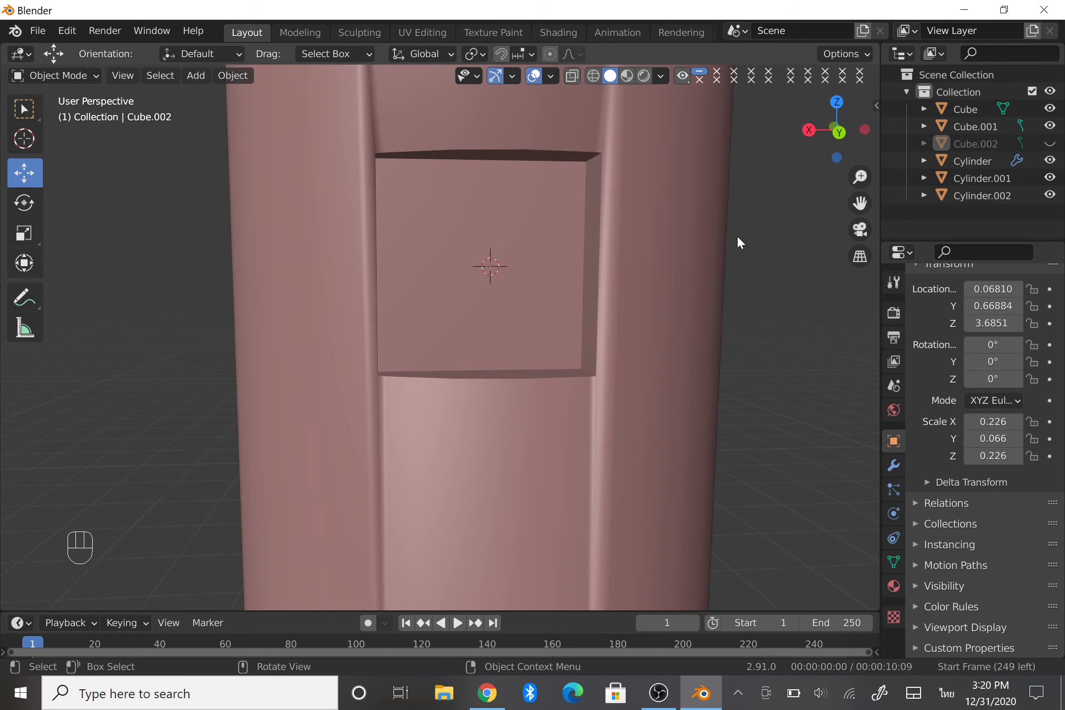
scroll(738, 242, up, 2)
click(839, 132)
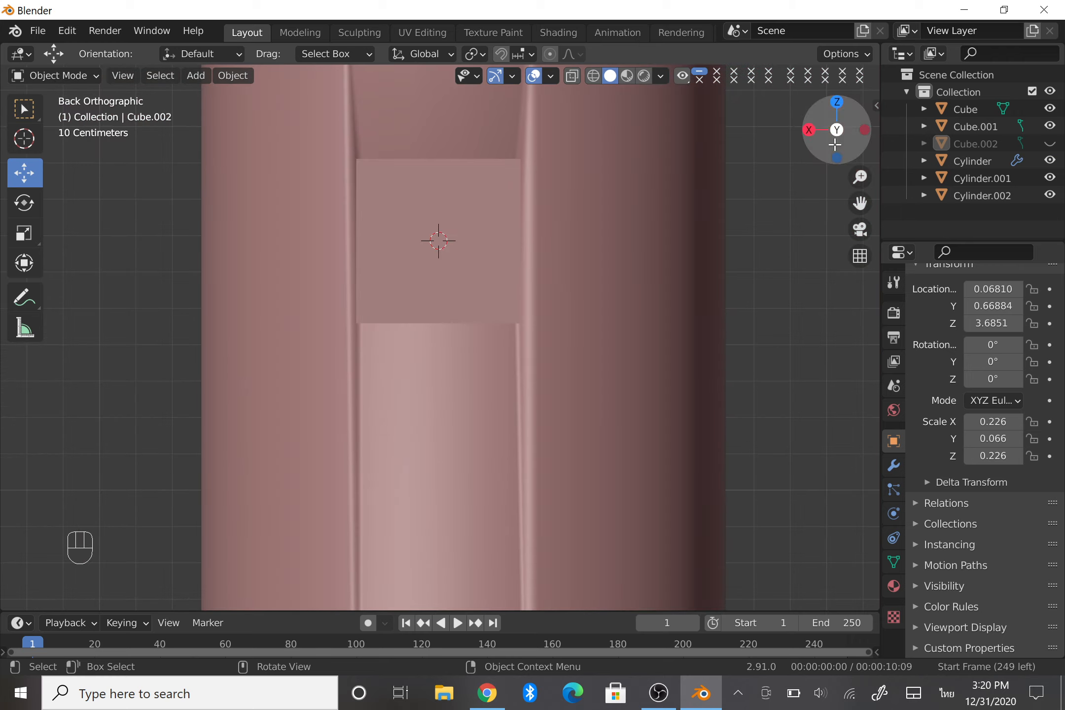
scroll(656, 252, up, 3)
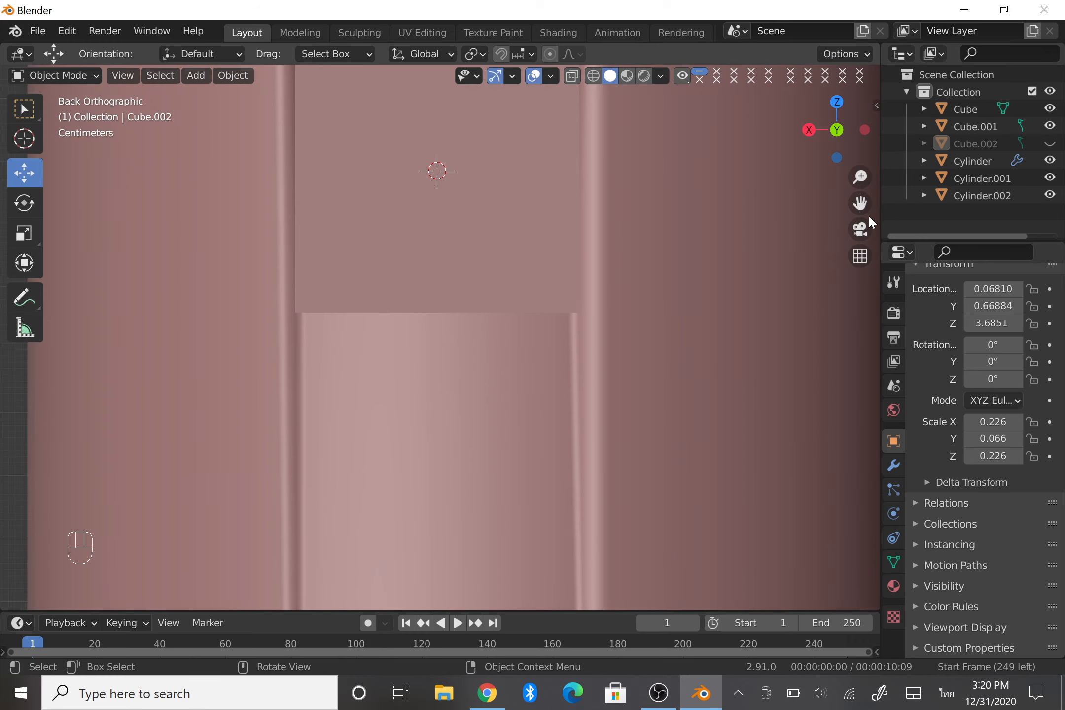
drag(862, 206, 925, 350)
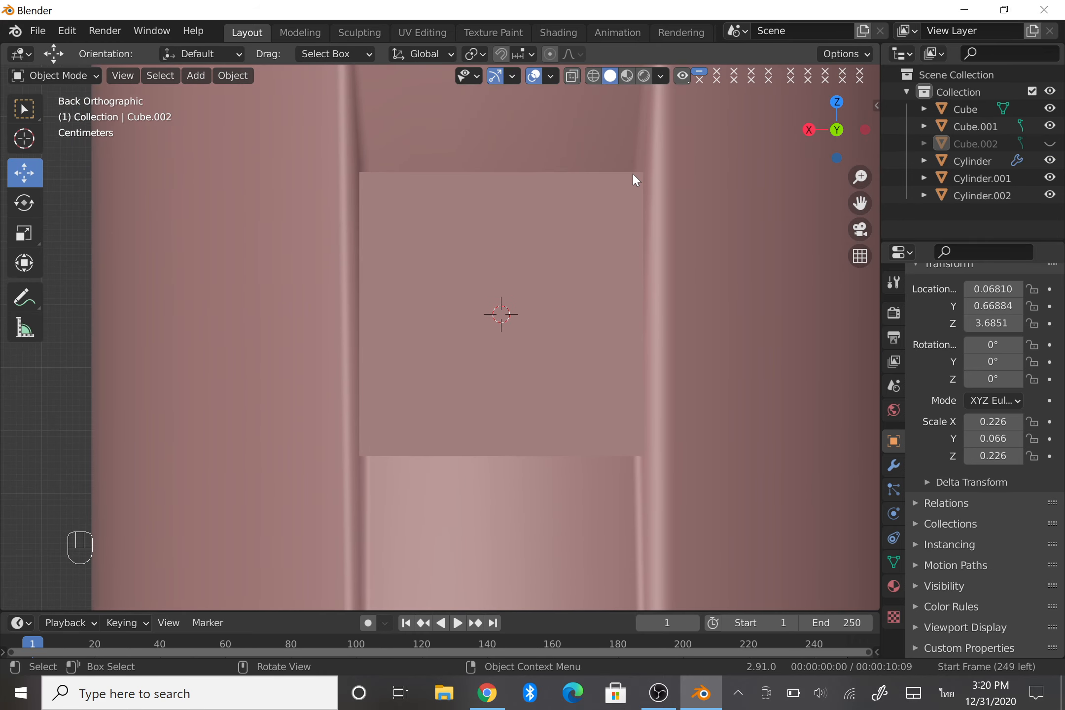
key(shift+a)
mouse_move(496, 159)
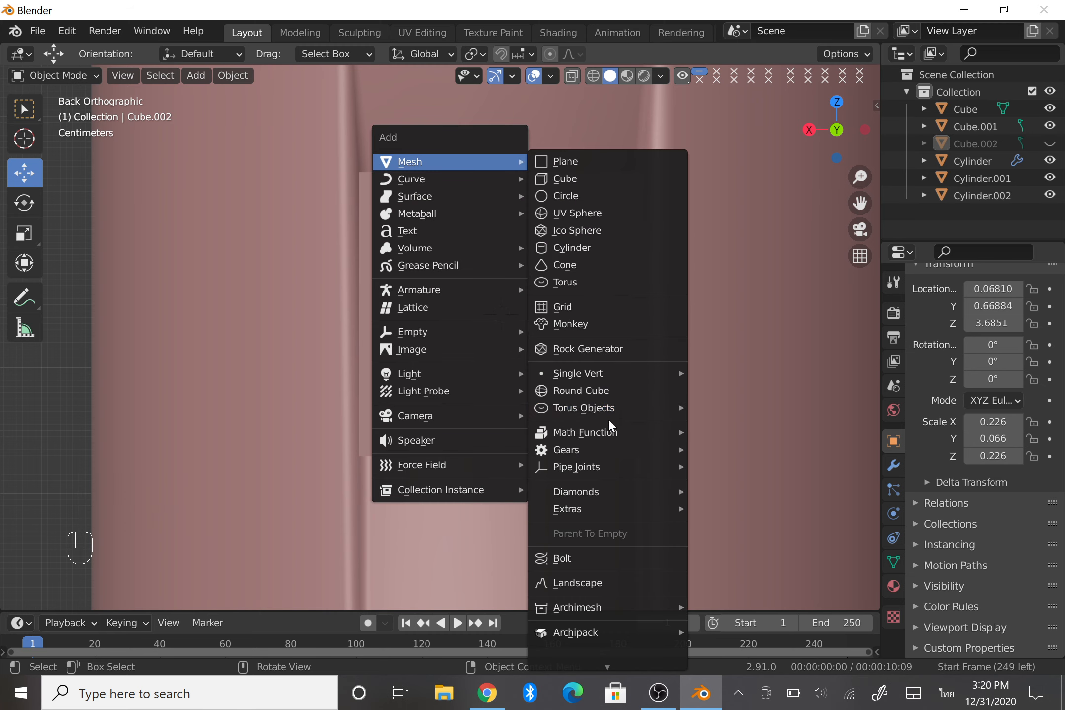
click(600, 392)
key(KP_Decimal)
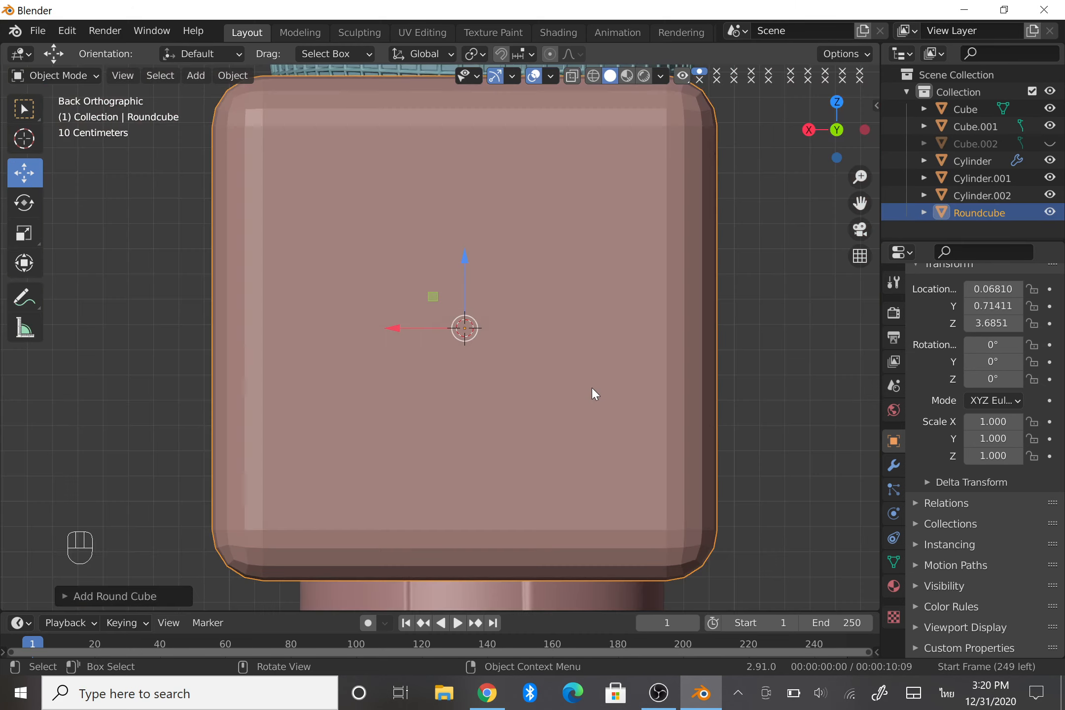
scroll(597, 232, up, 2)
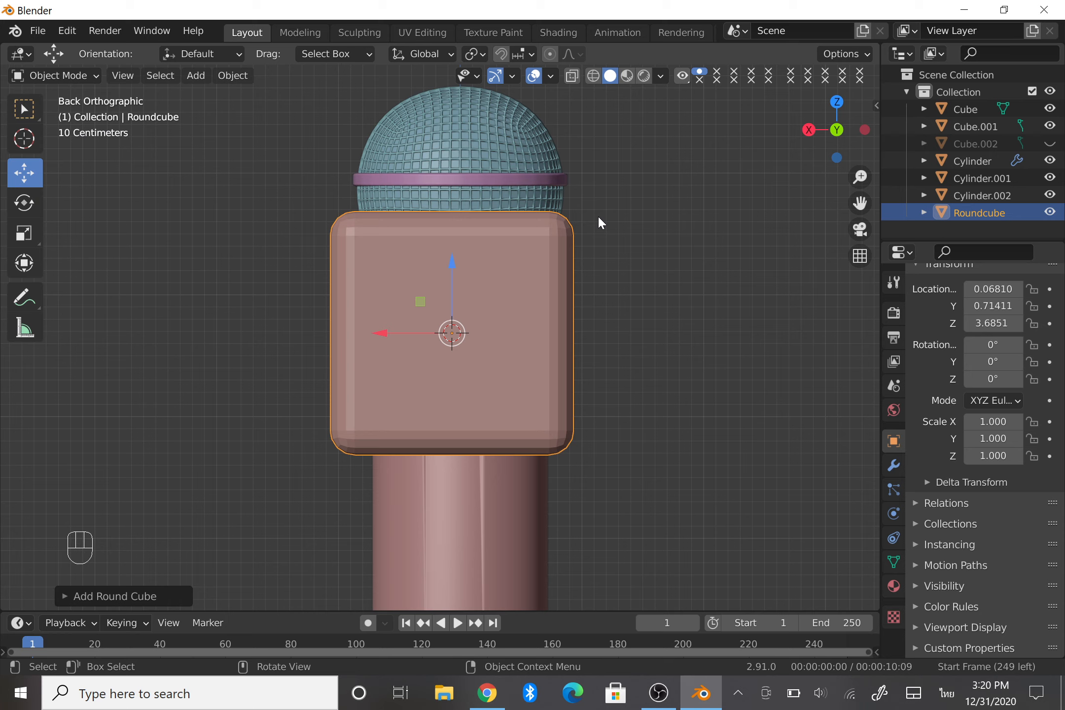
Apply smooth shading to the Roundcube.
right_click(598, 222)
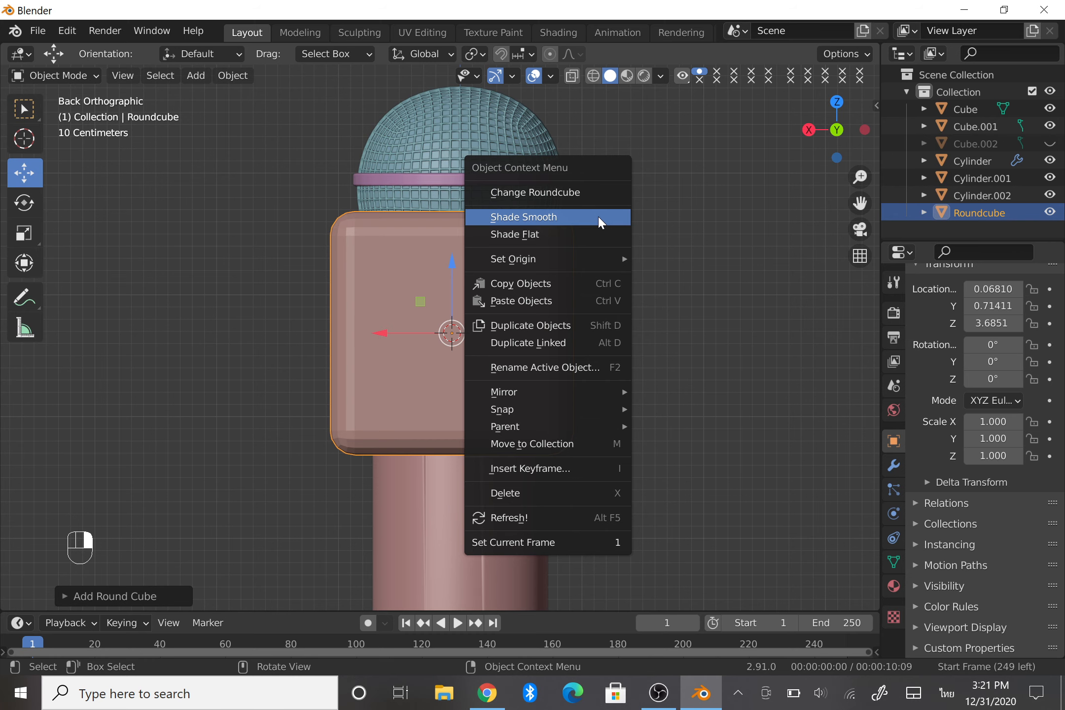
click(599, 219)
scroll(681, 287, up, 3)
scroll(674, 234, down, 1)
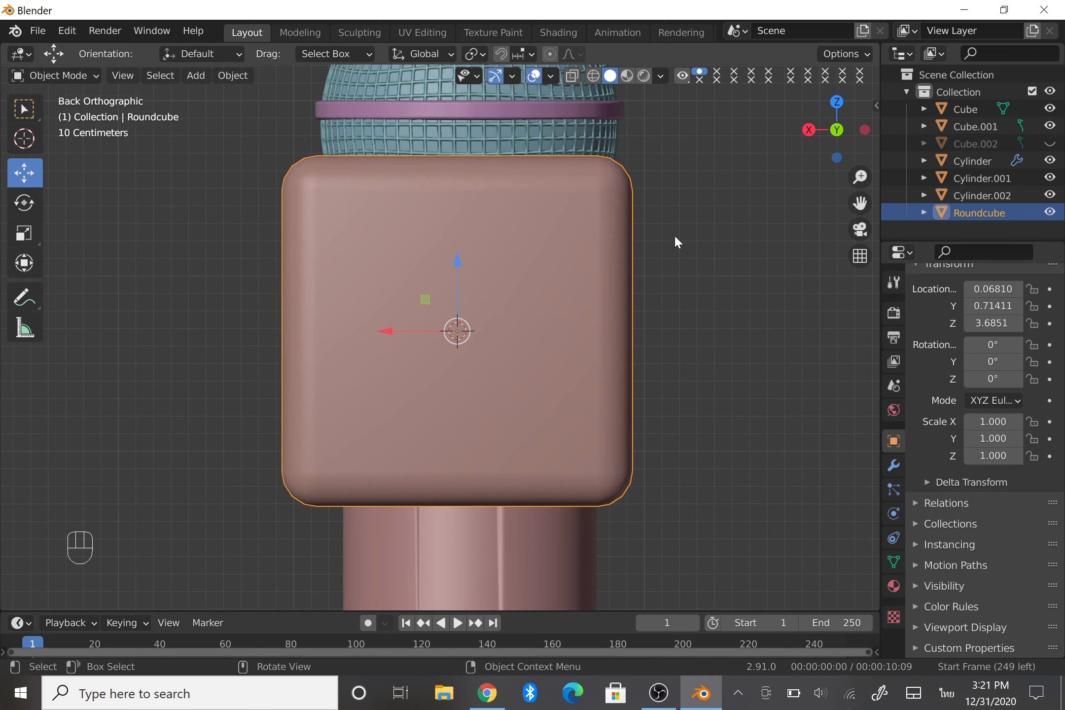
Scale the Roundcube down uniformly to about 0.09 so it sits as a small button inside the recess.
key(s)
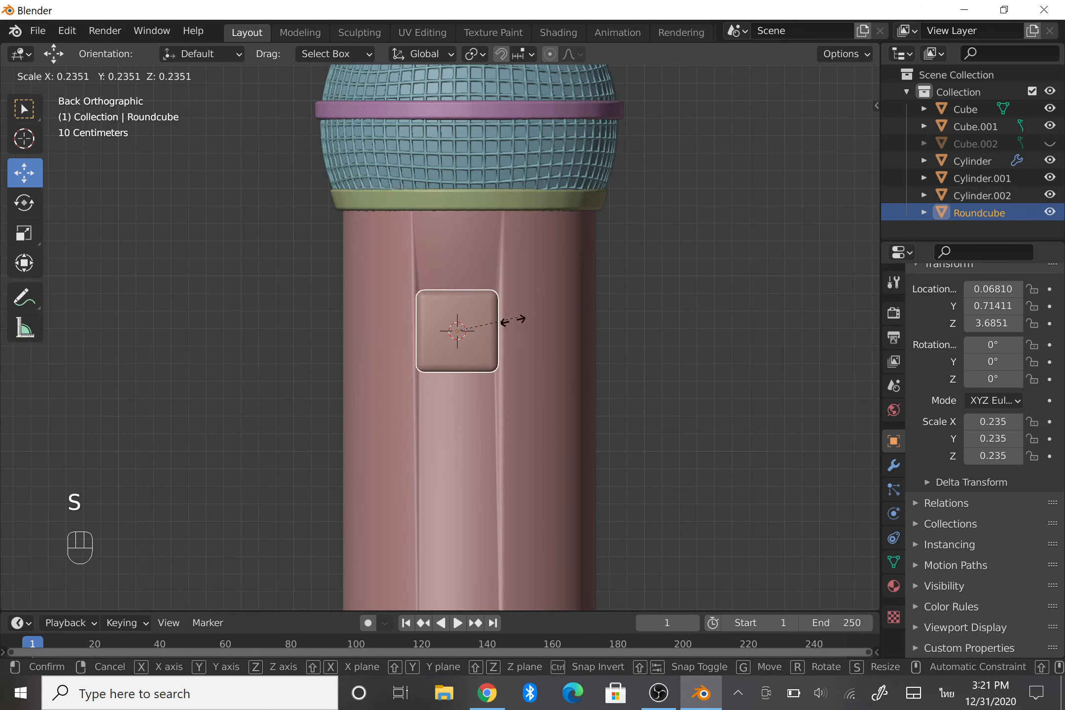
mouse_move(486, 320)
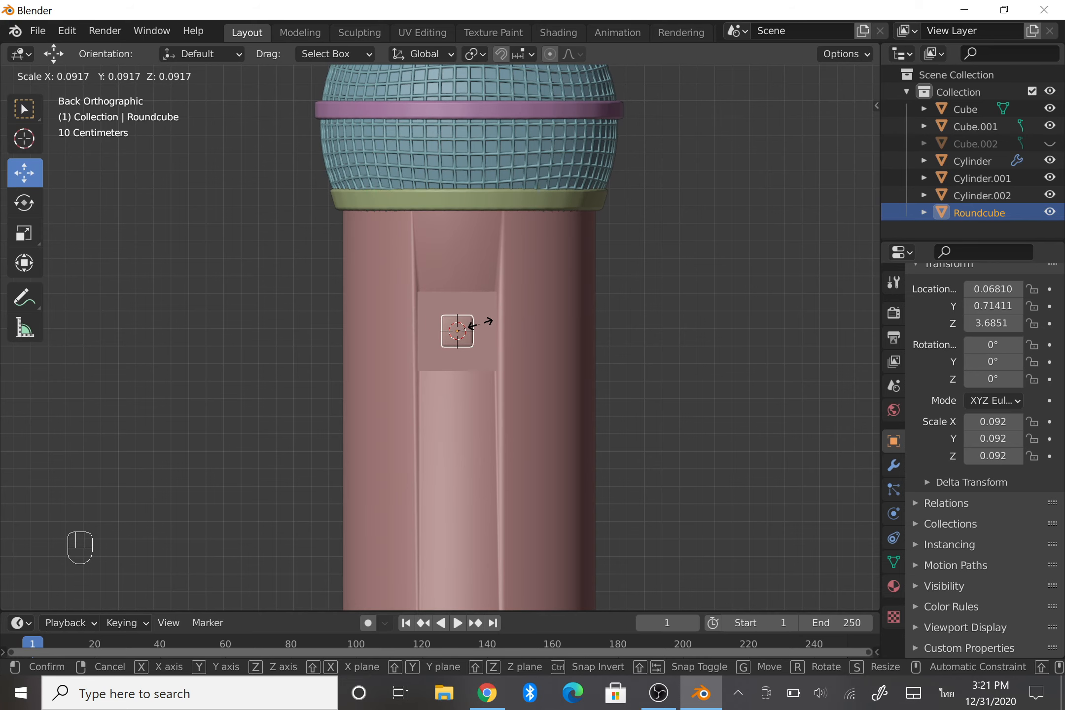
click(481, 321)
scroll(481, 321, up, 8)
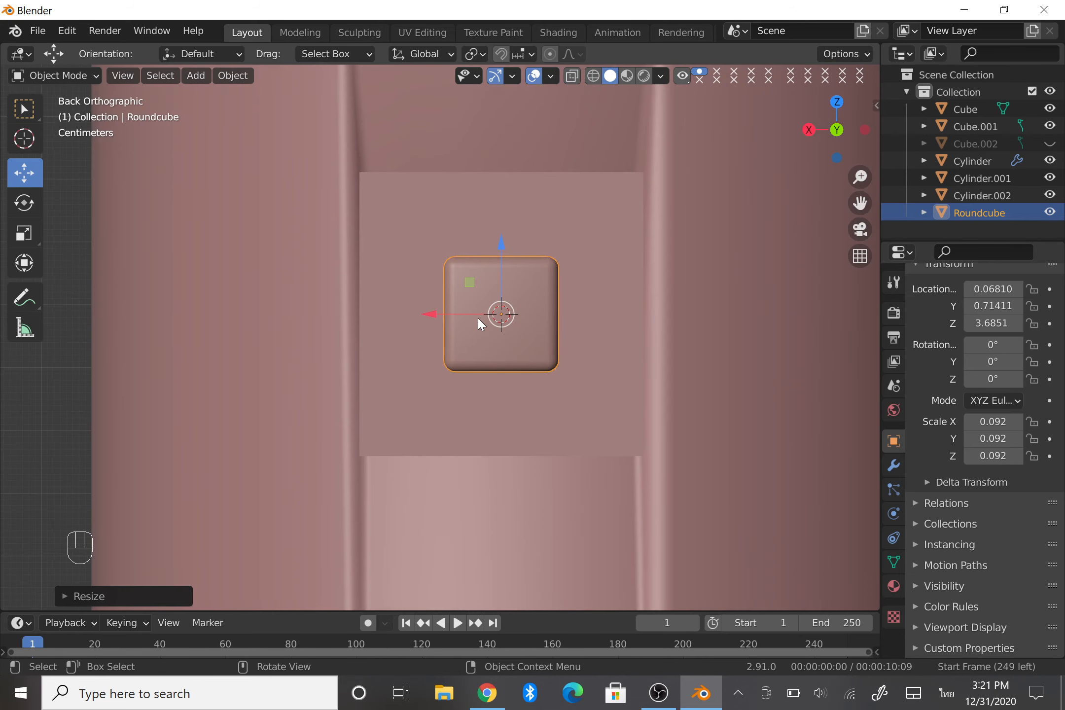
key(s)
click(641, 235)
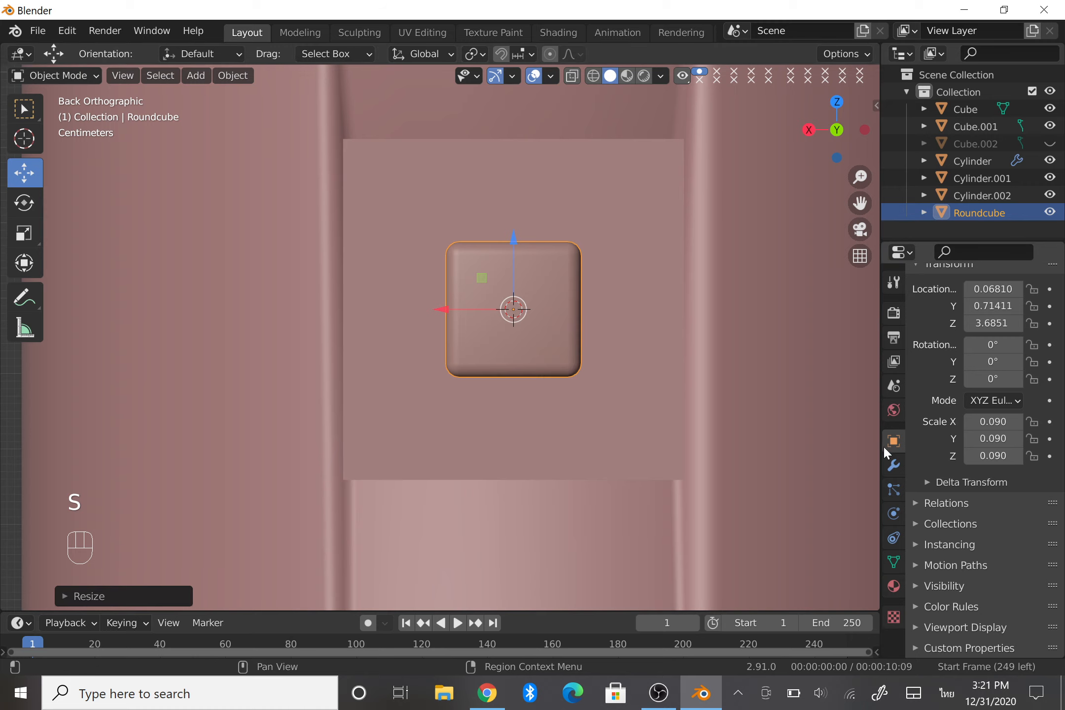
Add a Catmull-Clark Subdivision Surface modifier with 3 viewport levels to the Roundcube and apply it.
click(893, 464)
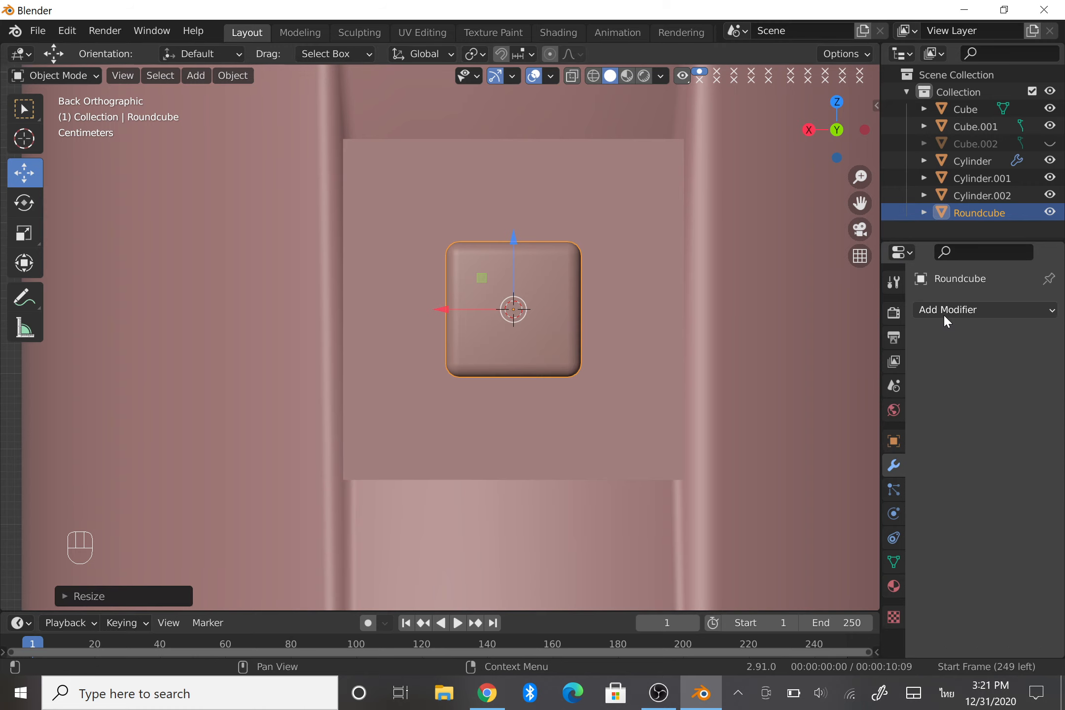
click(947, 311)
click(756, 596)
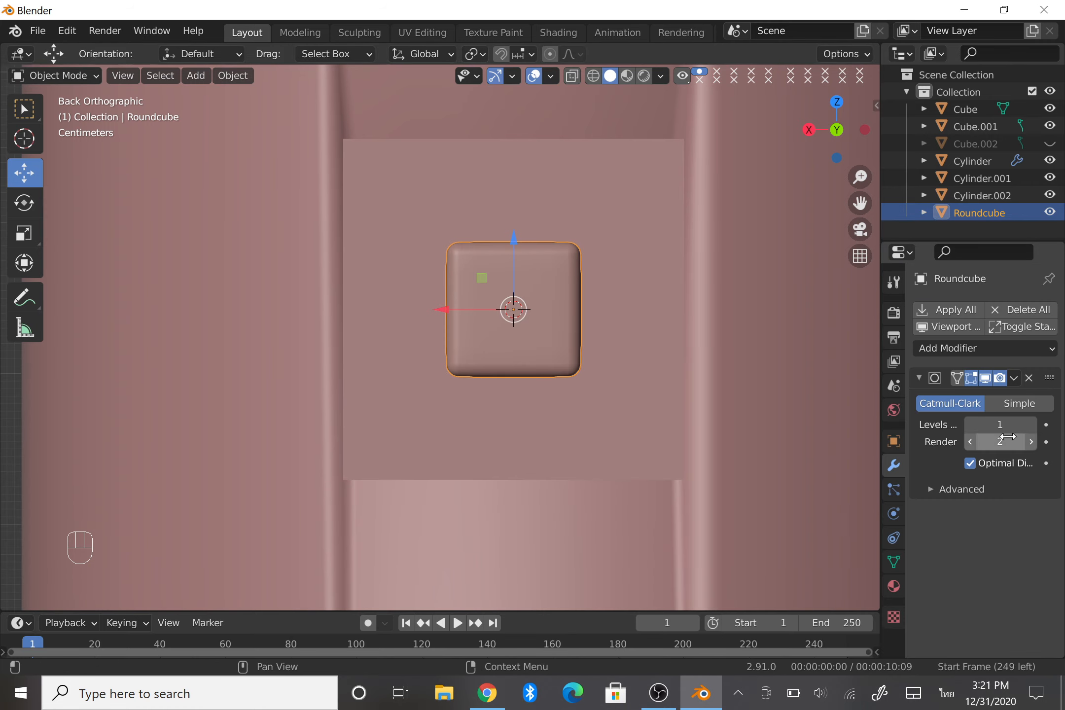
click(1032, 424)
click(1031, 424)
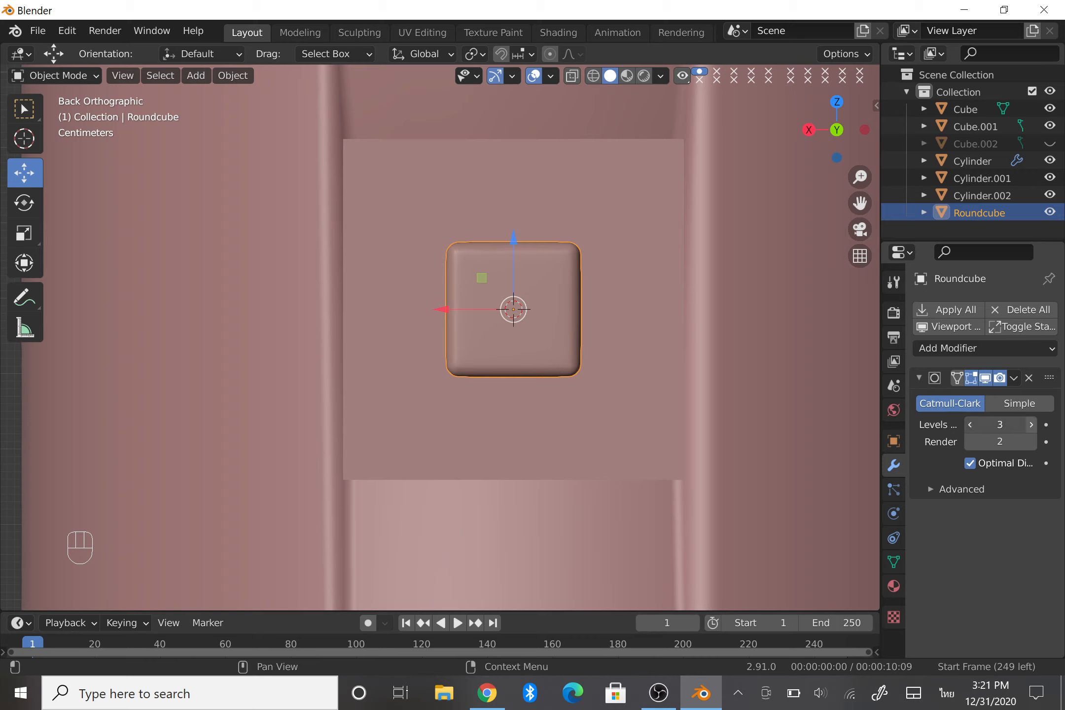
click(1013, 379)
click(1011, 393)
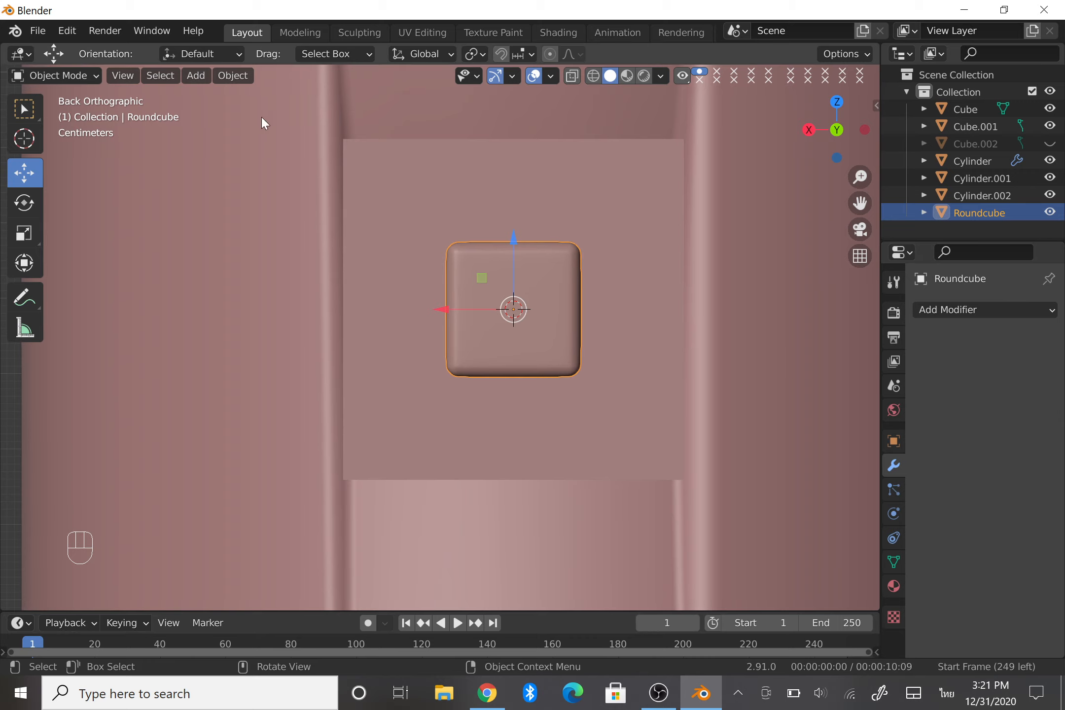
Switch to the Sculpting workspace and frame the Roundcube button closely in the back orthographic view.
click(351, 36)
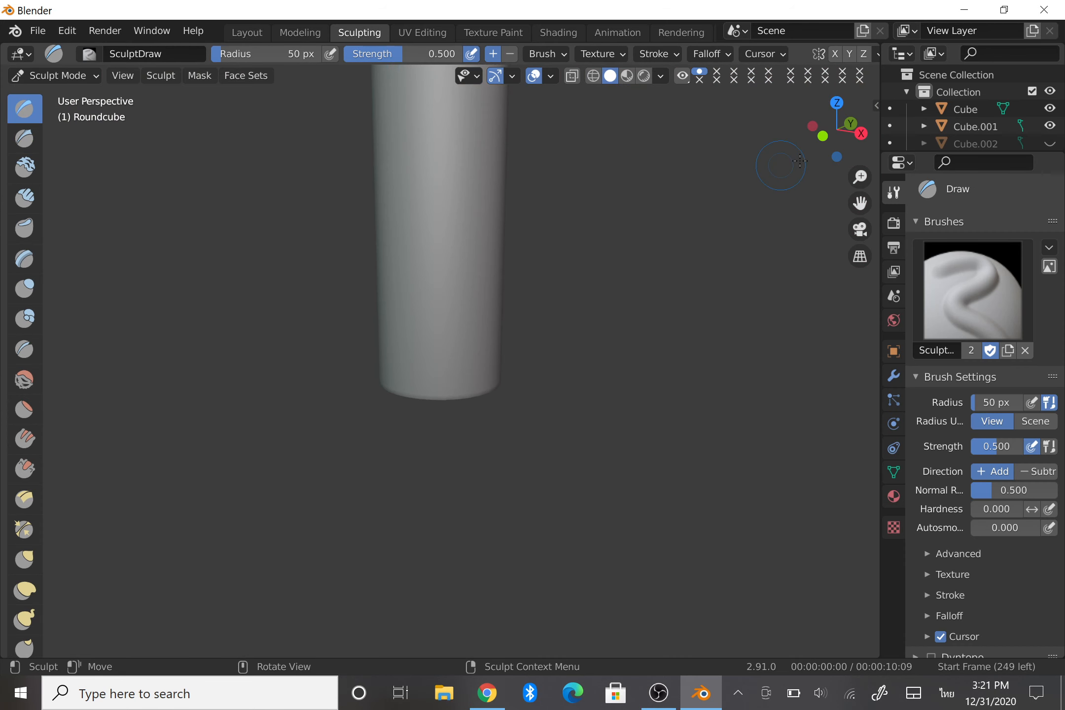
click(851, 123)
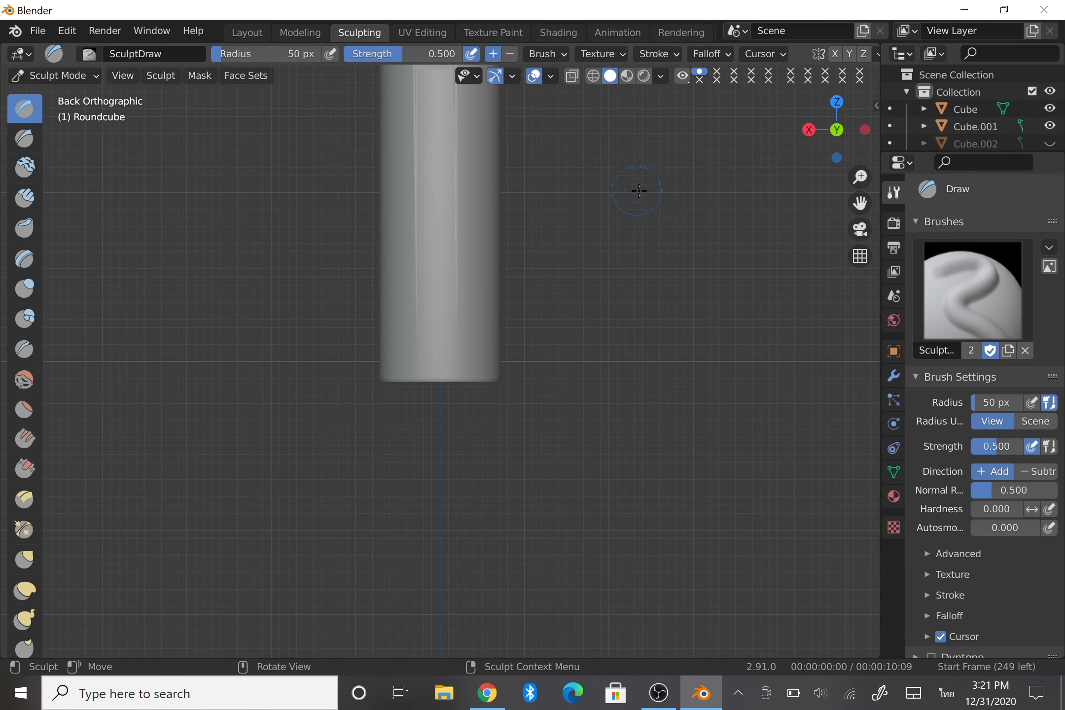
scroll(638, 191, up, 6)
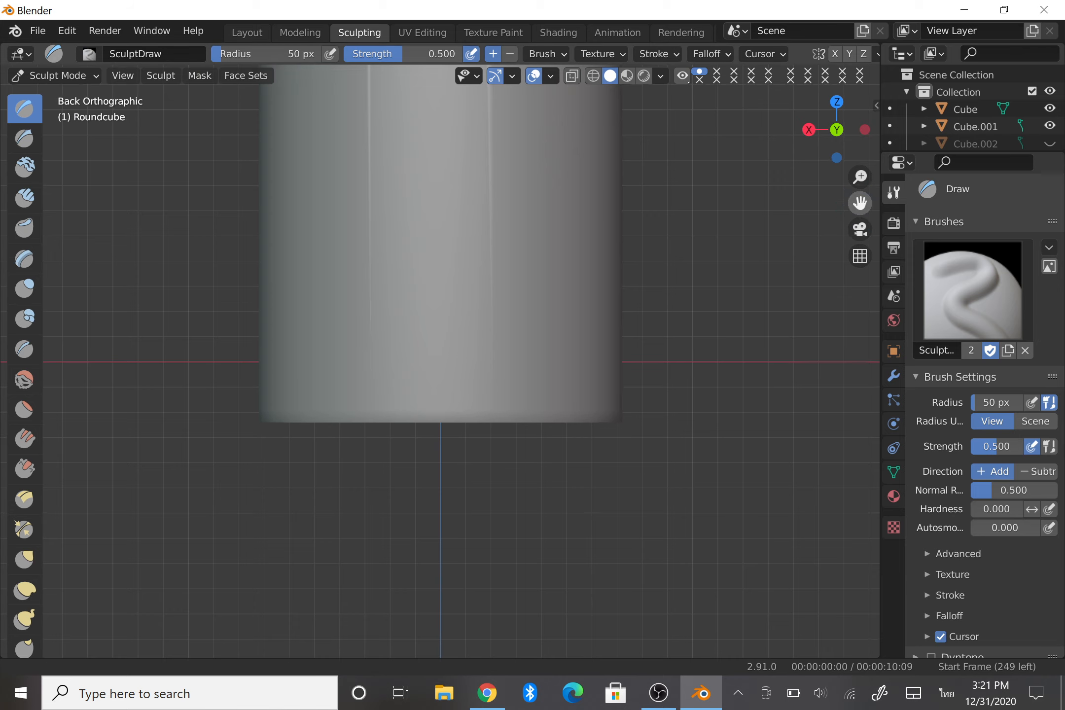
drag(859, 203, 893, 709)
scroll(559, 117, up, 5)
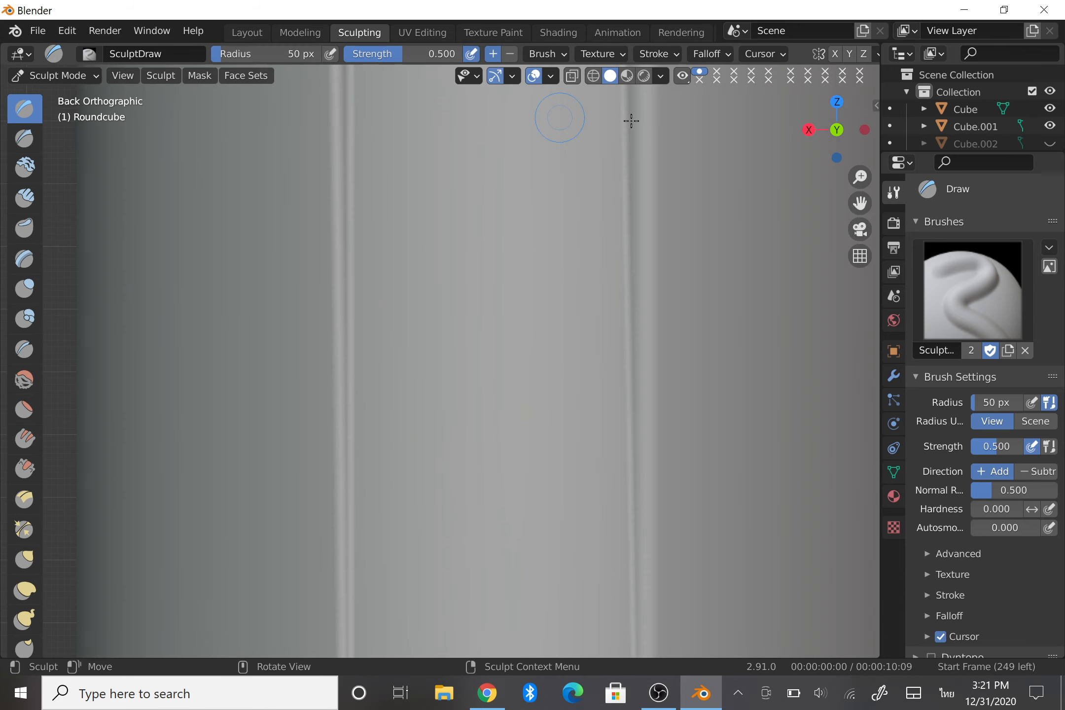
drag(859, 203, 837, 613)
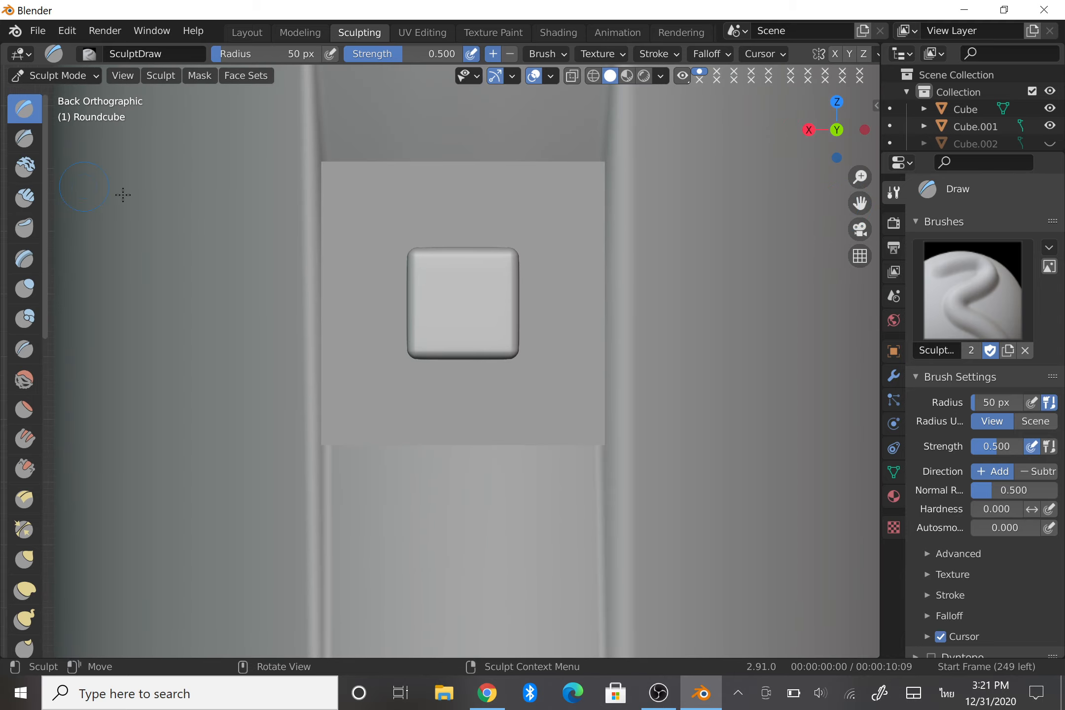
scroll(440, 200, up, 2)
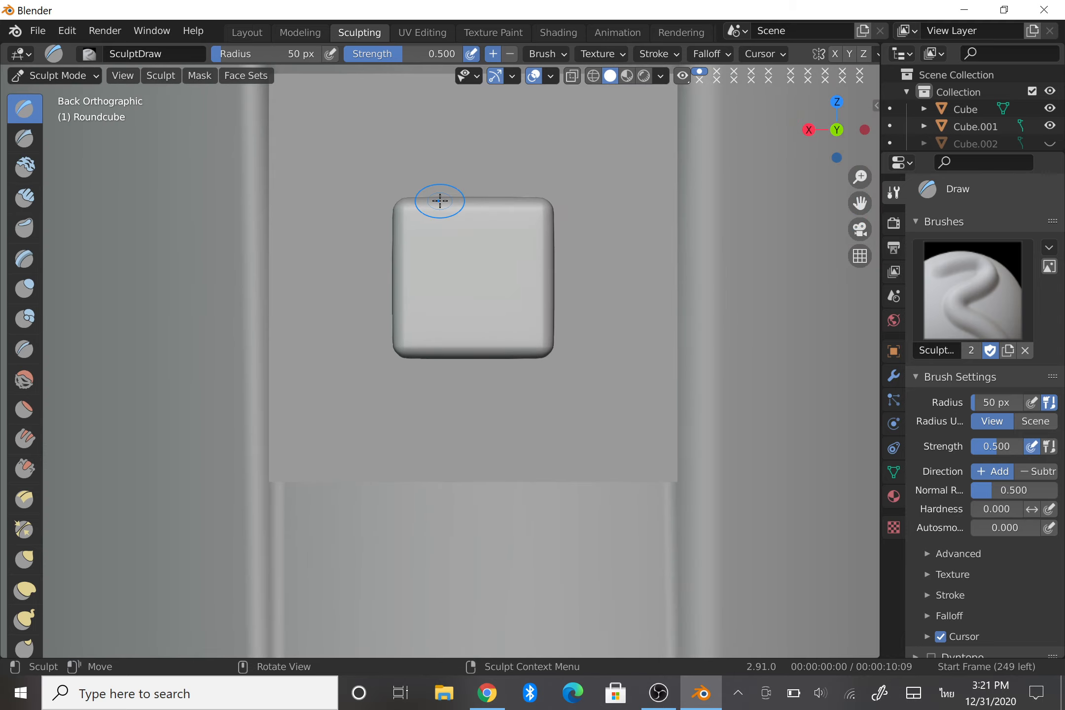
Change the solid viewport's MatCap to the matte reddish clay sphere.
shift+middle_drag(781, 163, 790, 188)
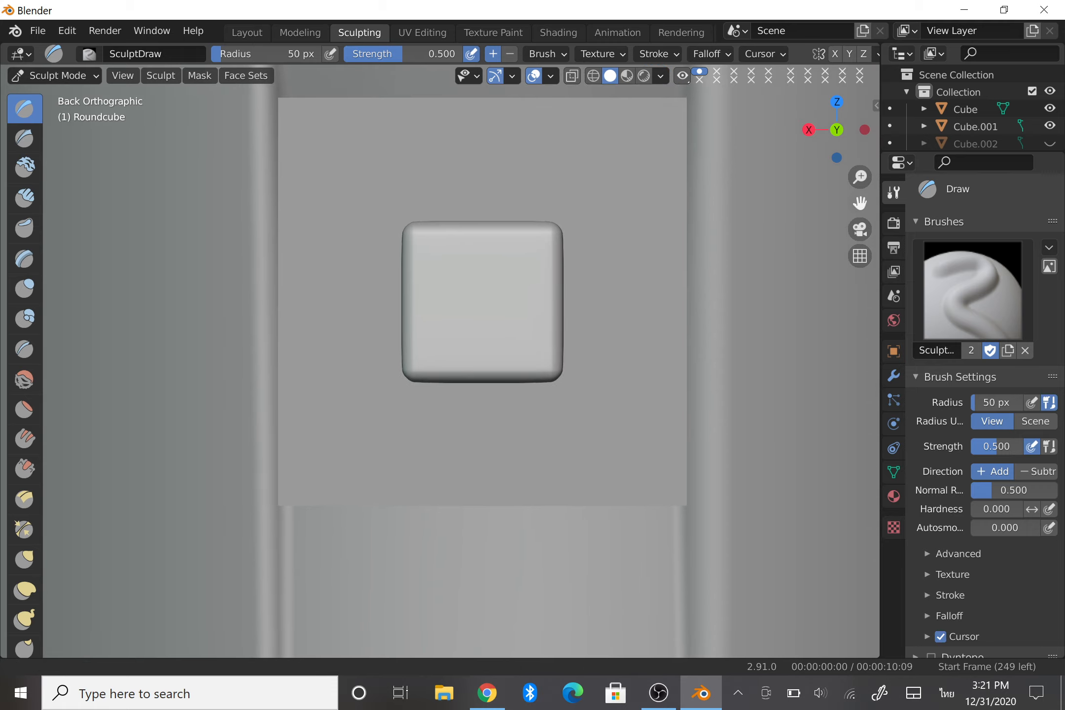
shift+middle_drag(674, 99, 679, 115)
click(663, 79)
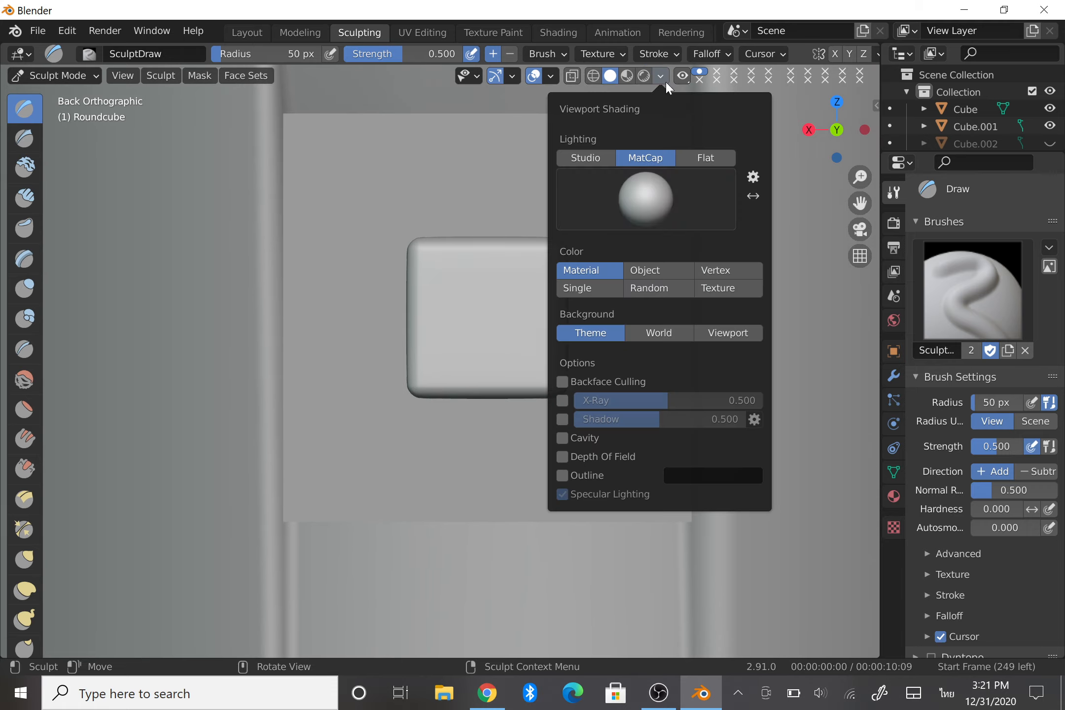
click(690, 193)
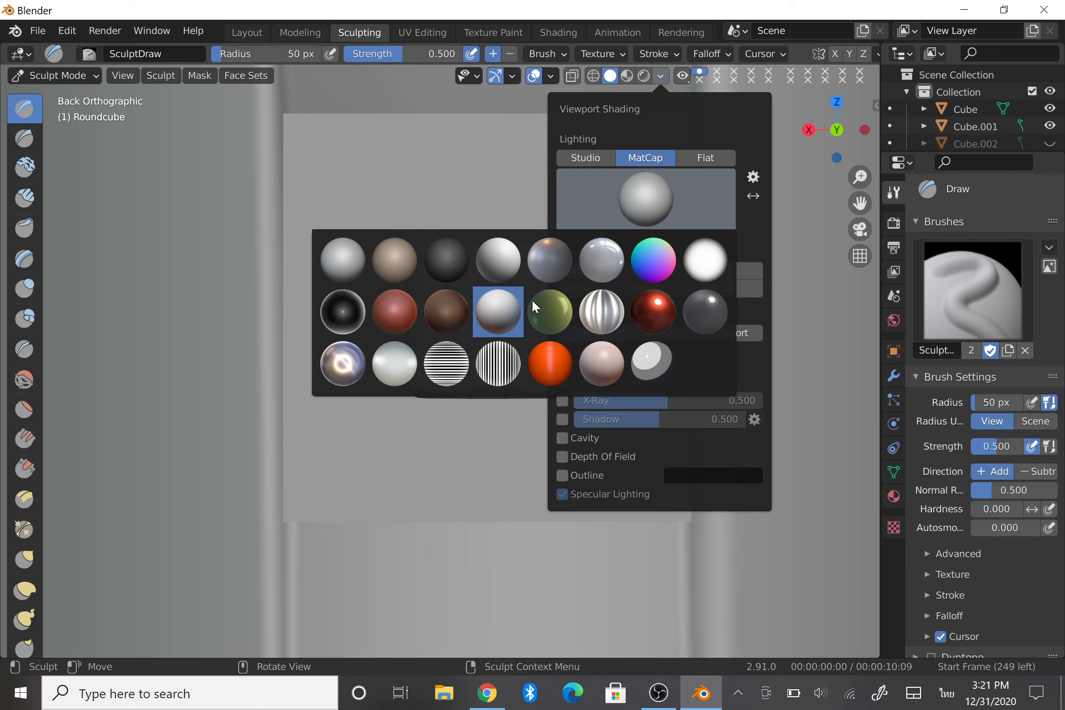
click(646, 259)
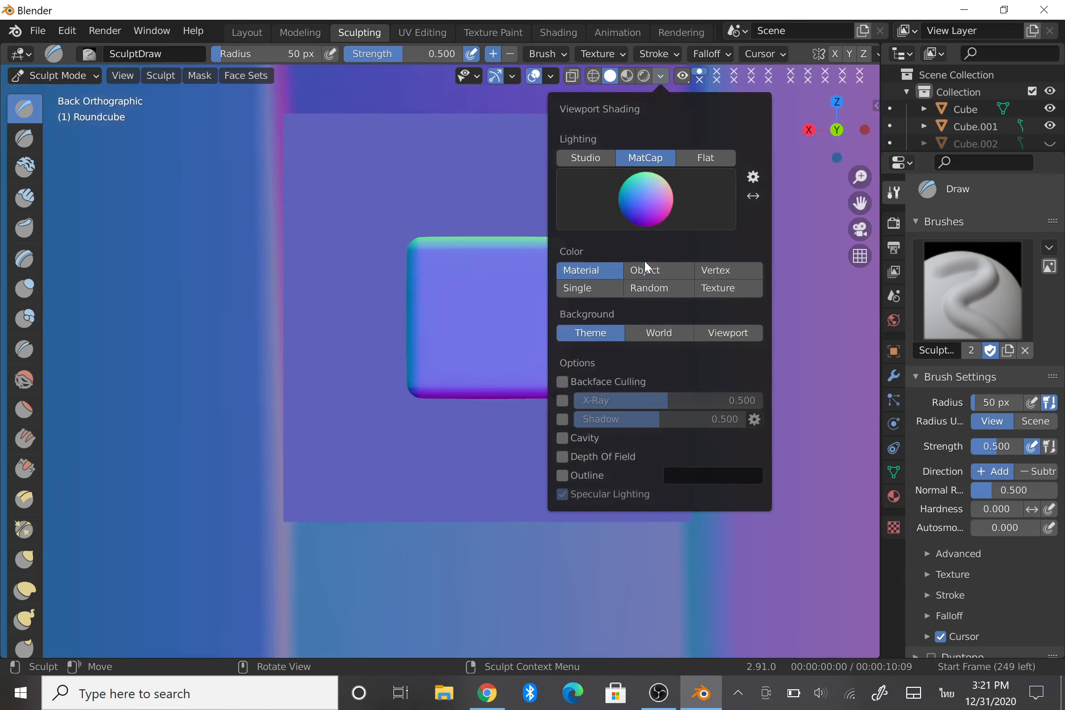
click(660, 200)
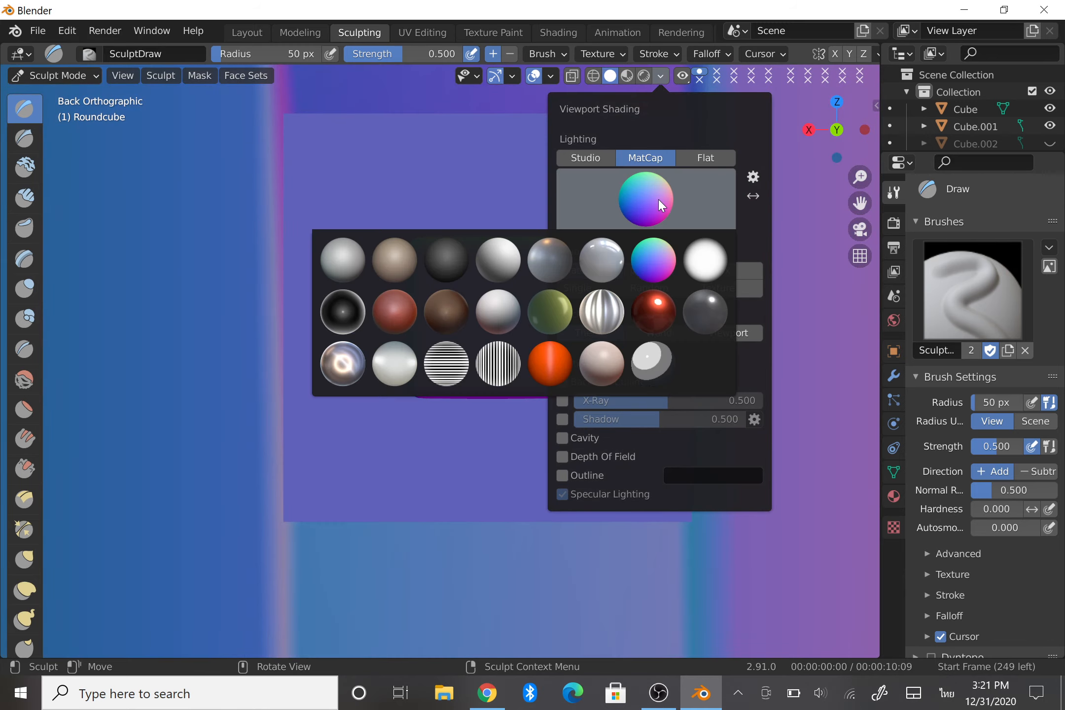
click(407, 312)
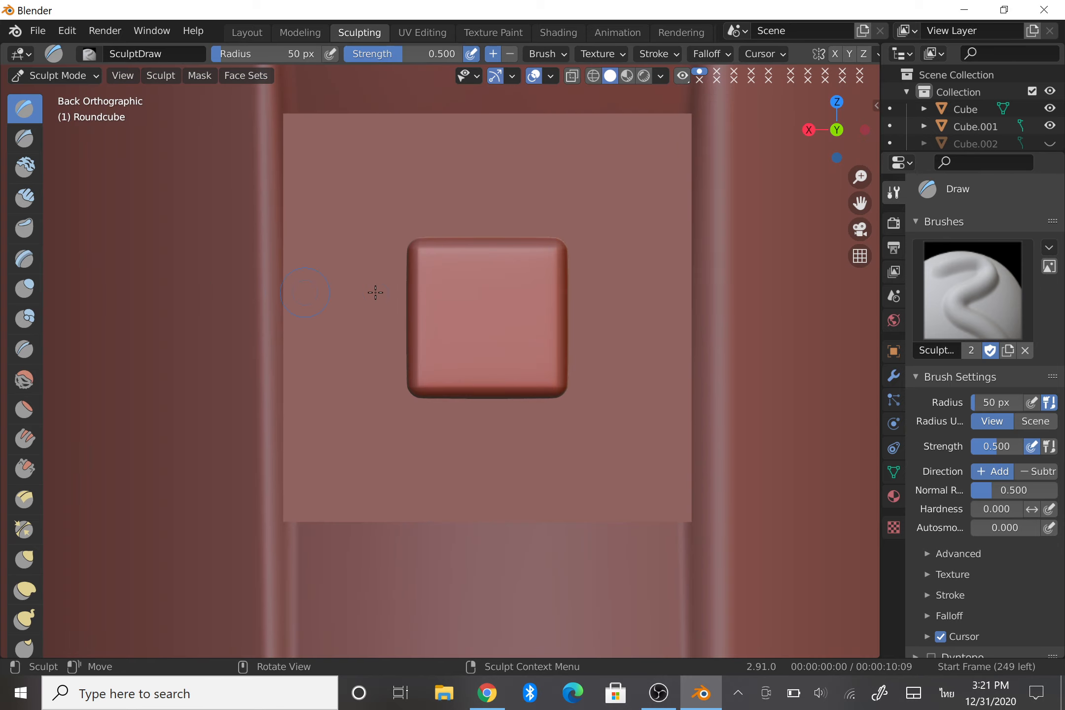
Try sculpting a curved power-symbol ring on the button's front face with the Draw brush, undoing each trial stroke.
scroll(454, 305, up, 2)
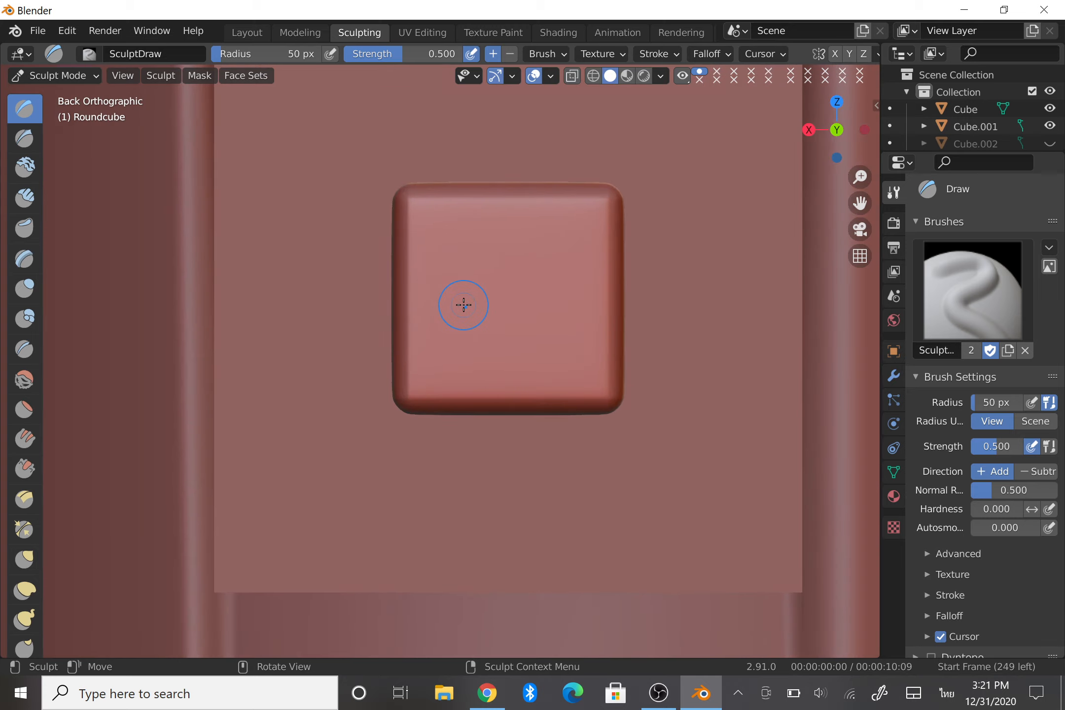
mouse_move(436, 299)
mouse_down()
mouse_move(504, 267)
mouse_move(482, 287)
mouse_move(543, 321)
mouse_up()
key(ctrl+z)
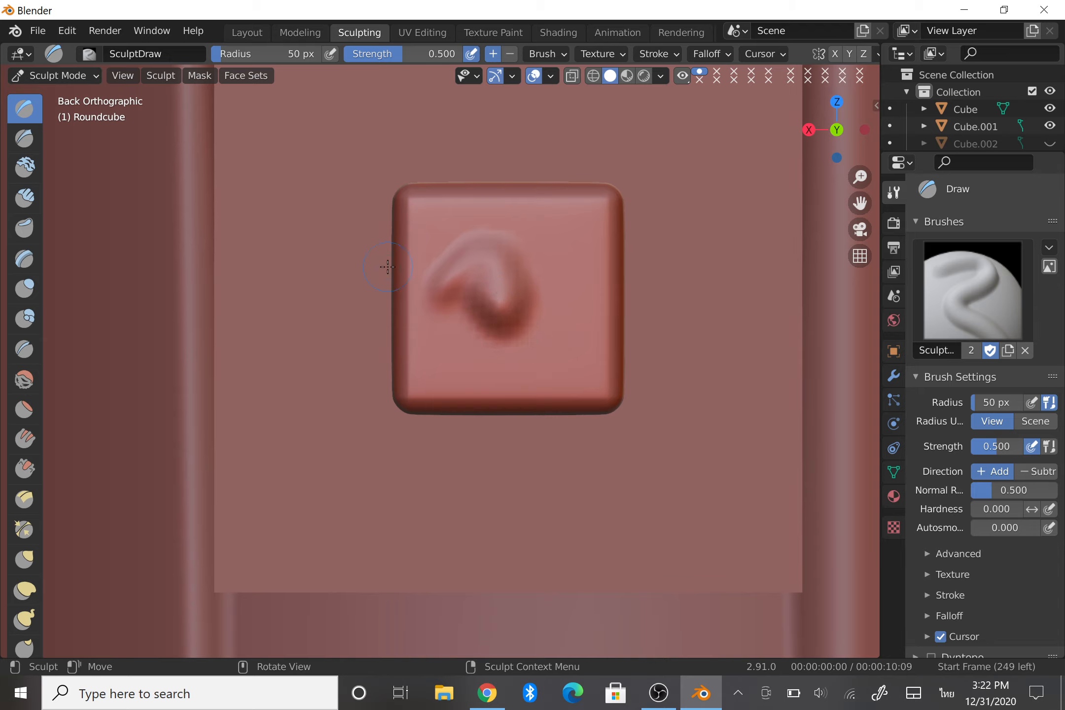
key(ctrl+z)
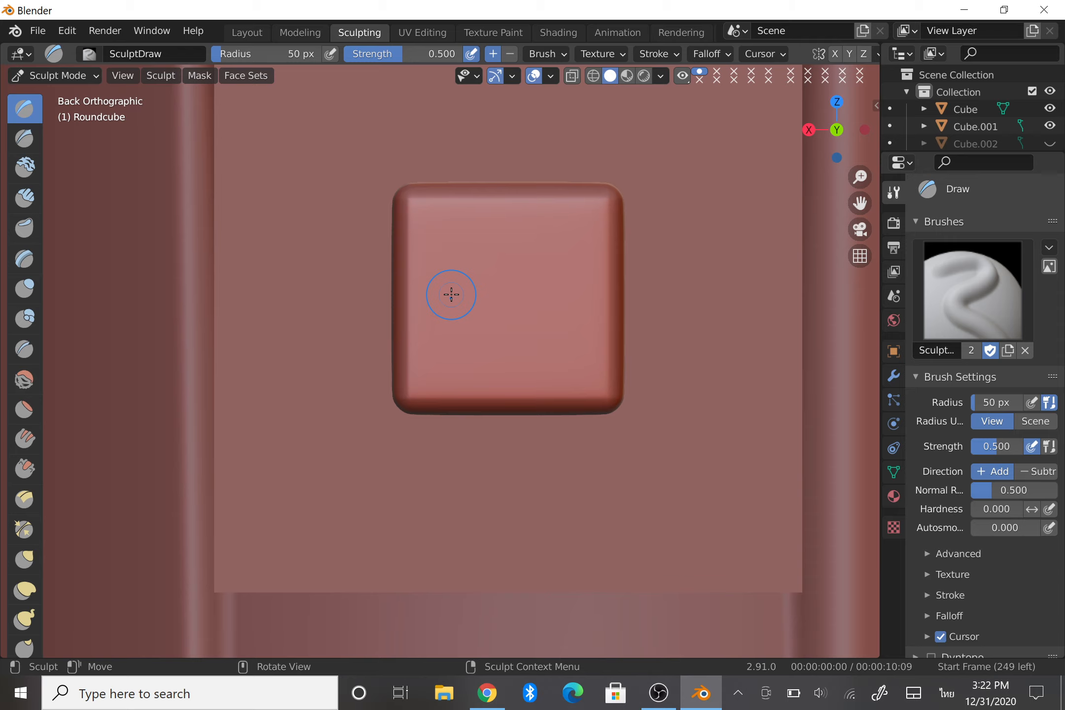
scroll(456, 291, up, 4)
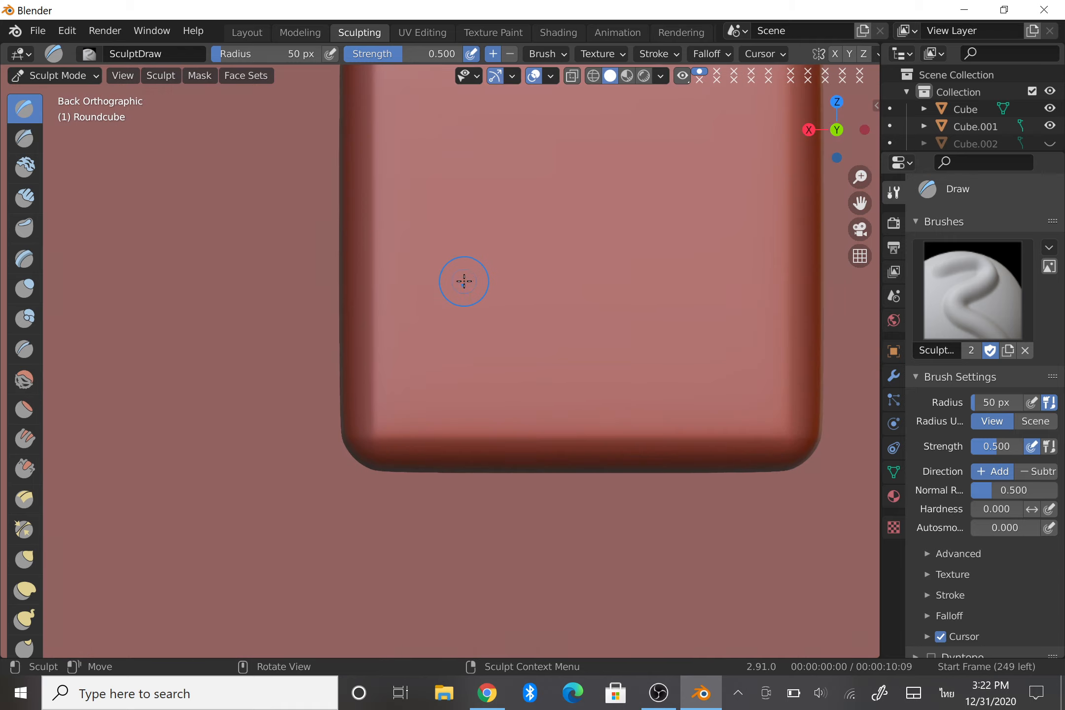
scroll(461, 281, down, 2)
scroll(470, 270, up, 1)
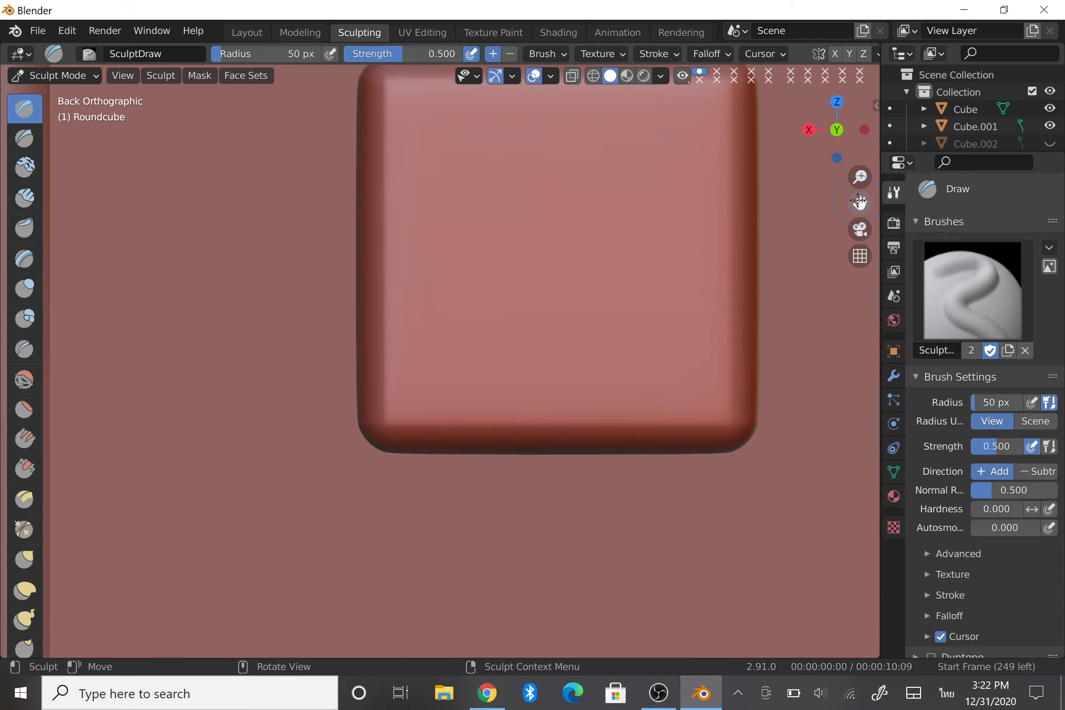
mouse_move(860, 203)
mouse_down()
mouse_move(841, 273)
mouse_move(794, 301)
mouse_up()
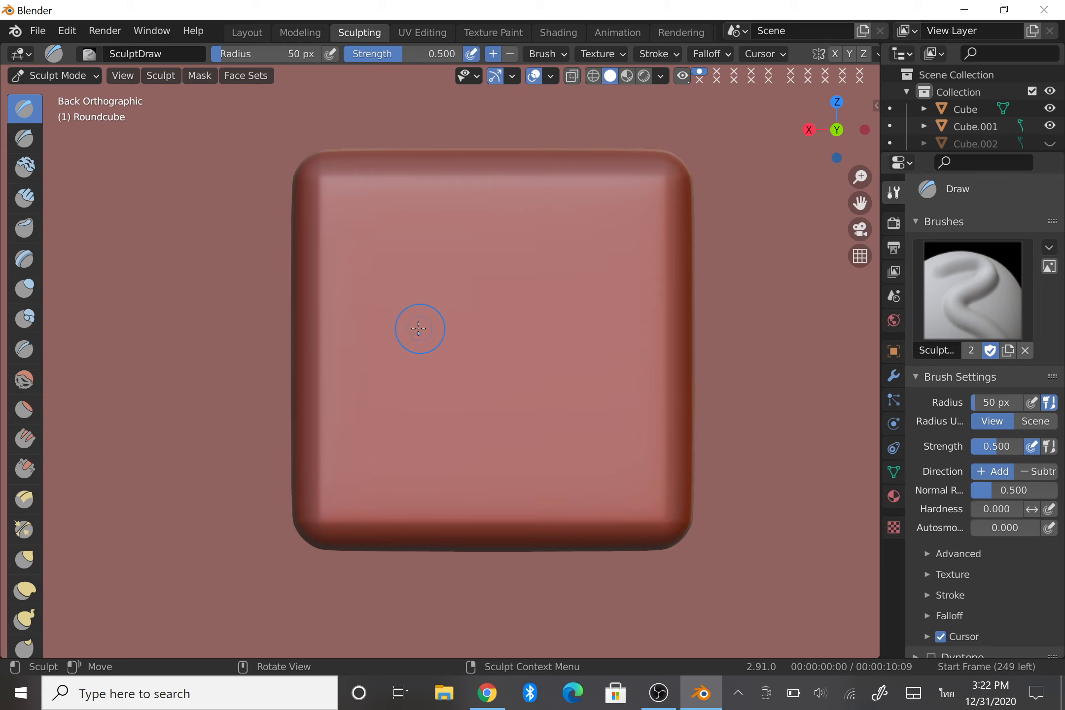
mouse_move(416, 330)
mouse_down()
mouse_move(387, 390)
mouse_move(485, 437)
mouse_move(535, 335)
mouse_up()
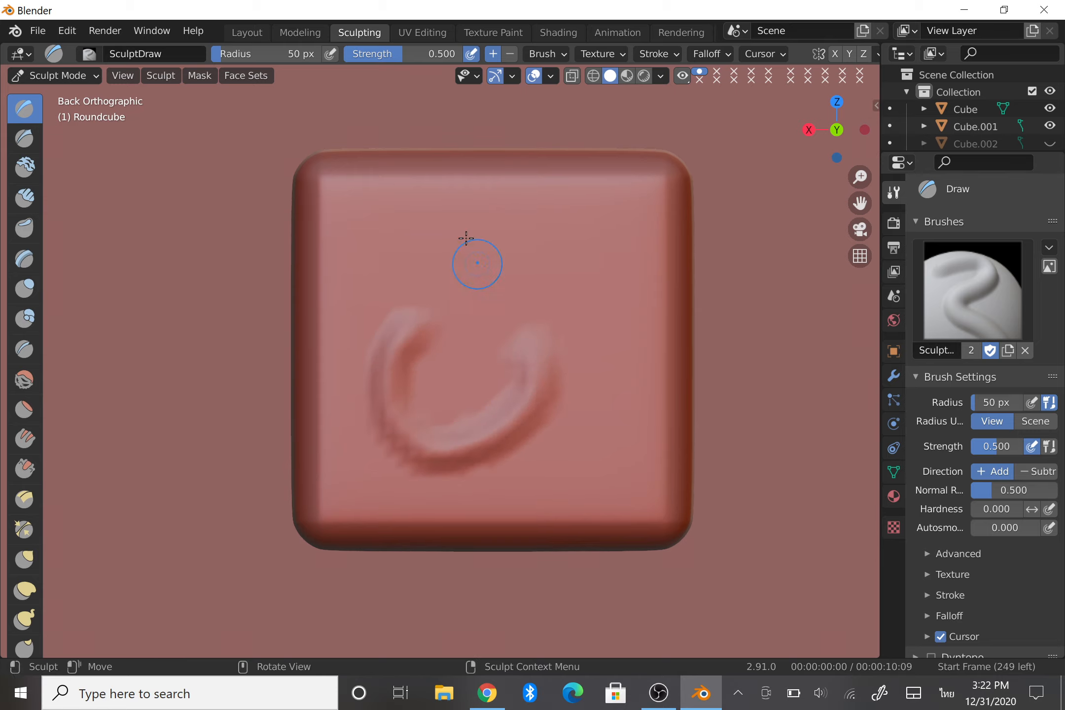
mouse_move(466, 238)
mouse_down()
mouse_move(473, 372)
mouse_move(474, 361)
mouse_up()
key(ctrl+z)
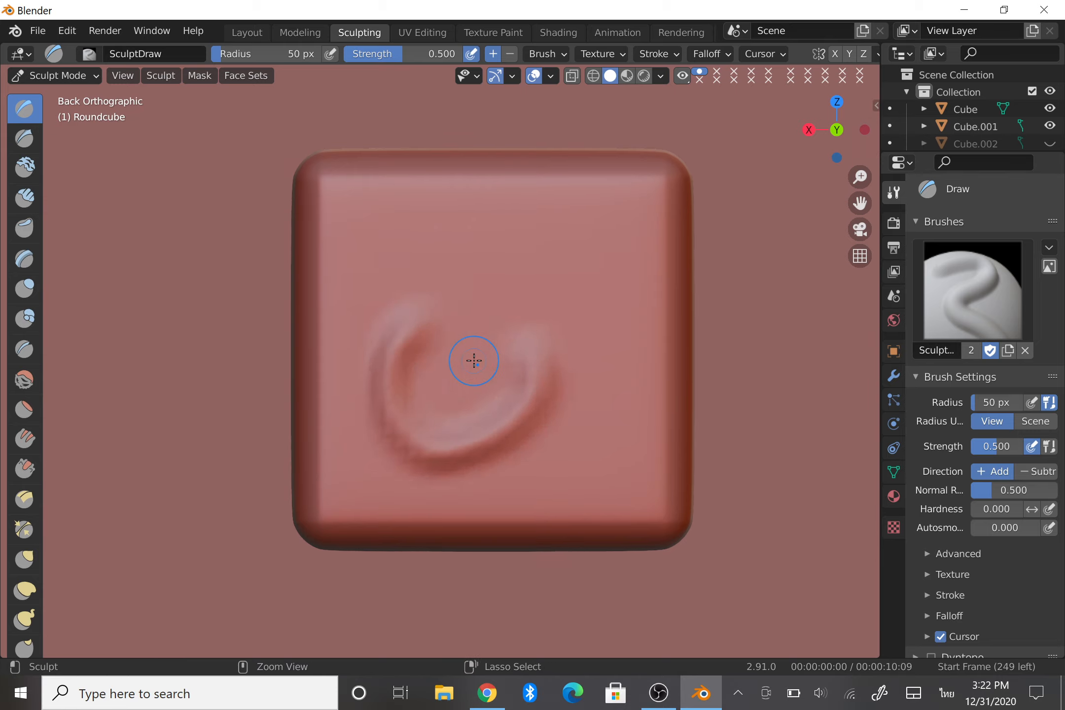
key(ctrl+z)
mouse_move(419, 323)
mouse_down()
mouse_move(401, 444)
mouse_move(487, 480)
mouse_move(569, 415)
mouse_move(518, 357)
mouse_up()
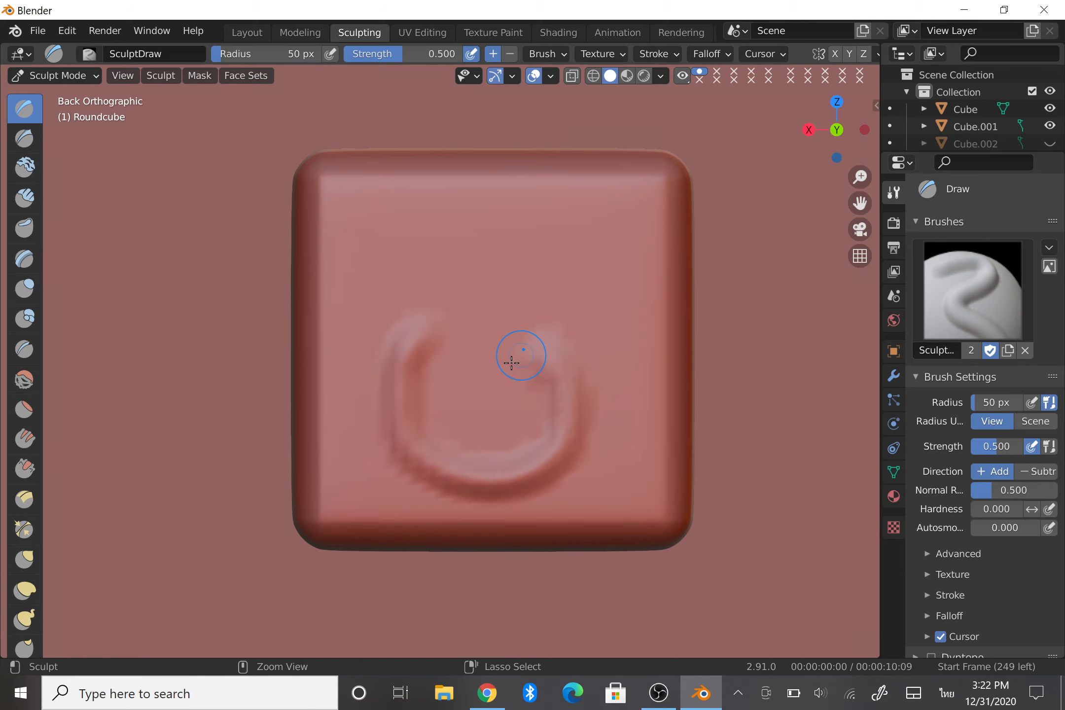
key(ctrl+z)
mouse_move(418, 339)
mouse_down()
mouse_move(394, 457)
mouse_move(573, 413)
mouse_move(535, 348)
mouse_up()
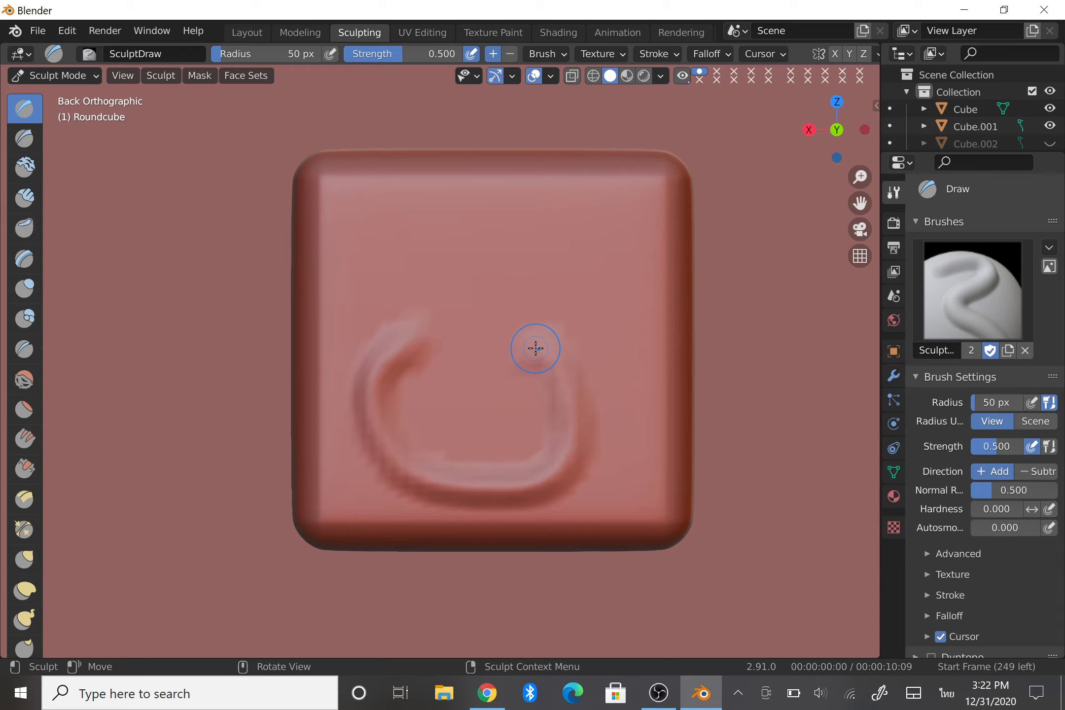
key(ctrl+z)
drag(445, 345, 420, 354)
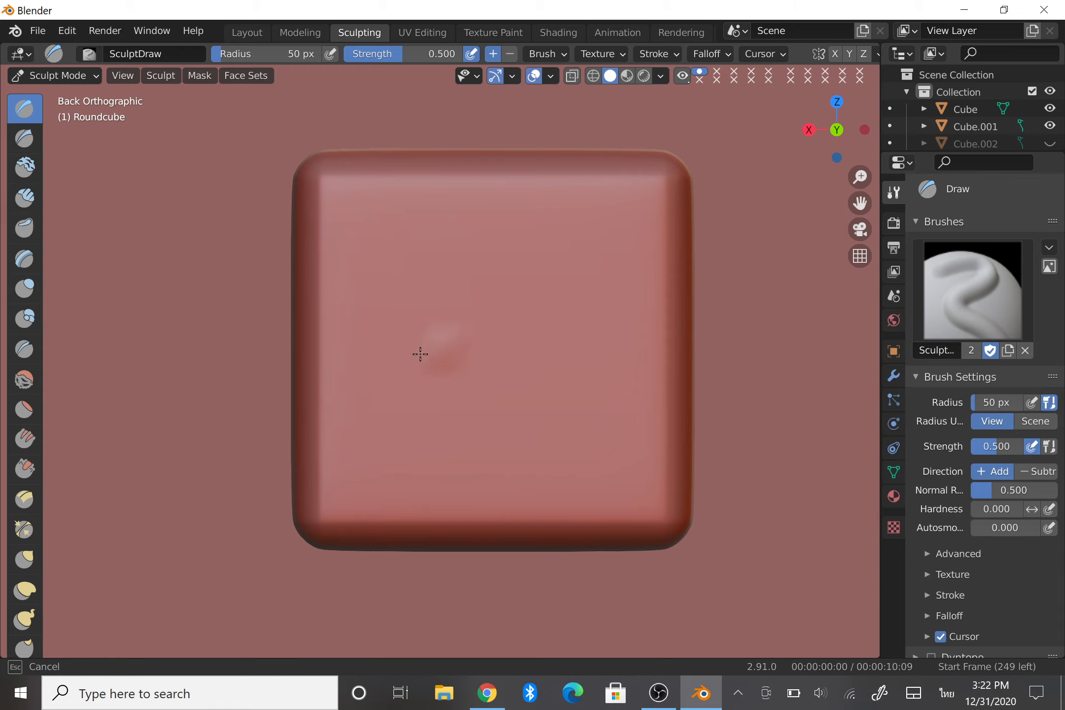
drag(420, 354, 601, 387)
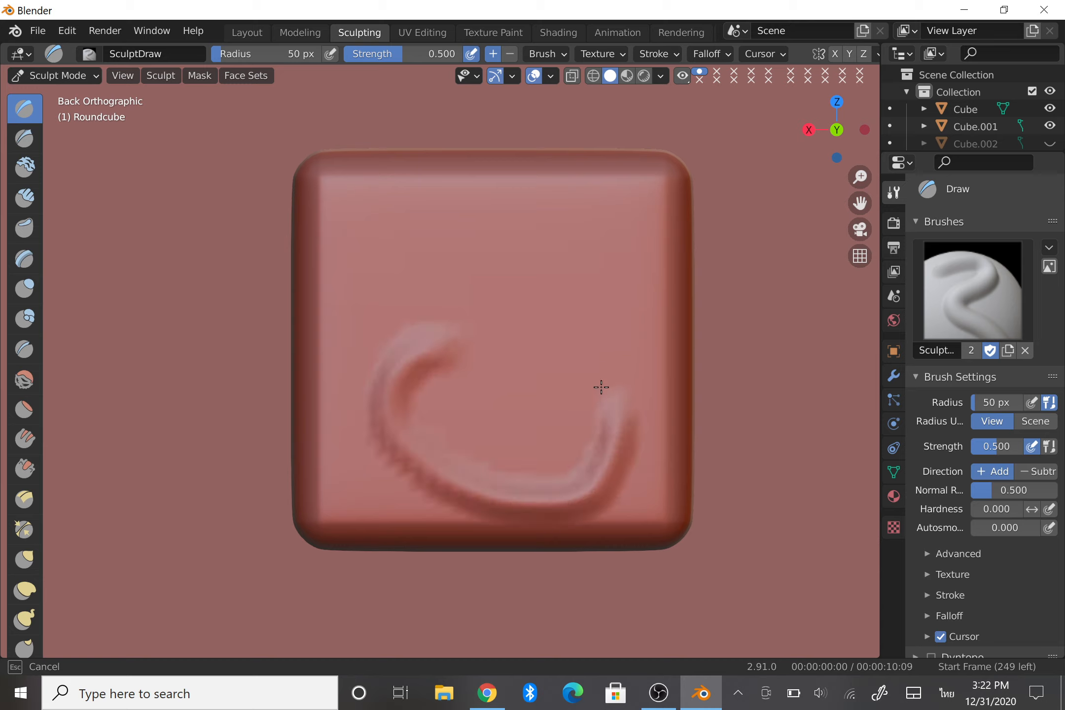
key(ctrl+z)
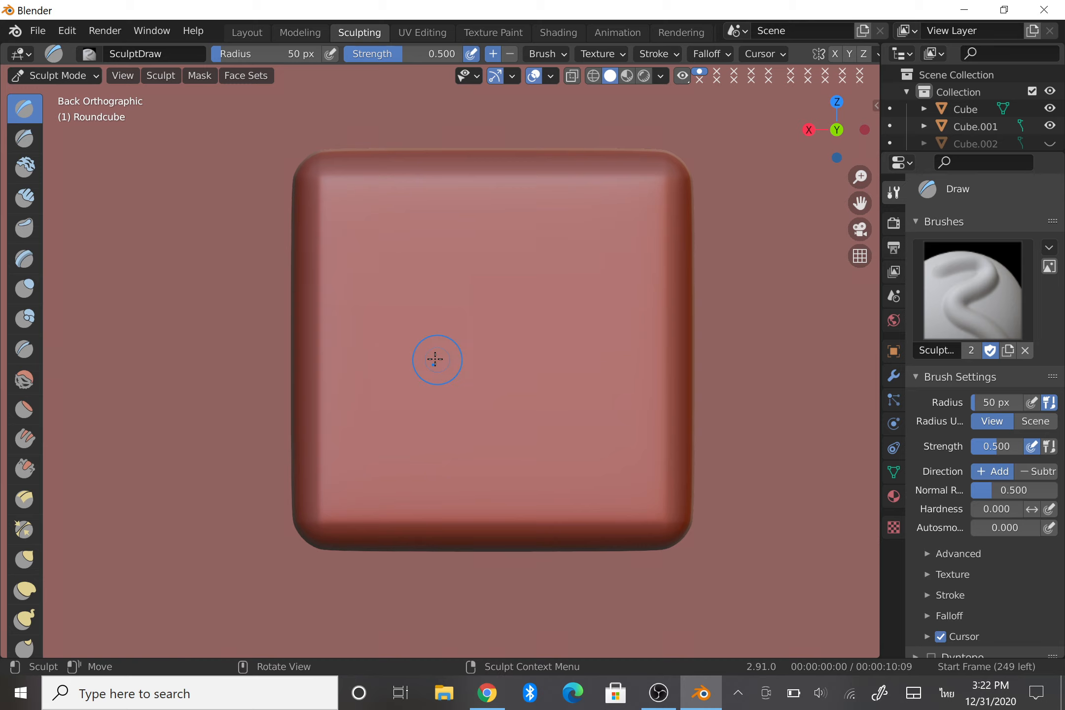
Sculpt a raised power symbol on the button's front face with the Draw brush: an open-topped ring and a vertical bar through its gap.
drag(435, 359, 481, 495)
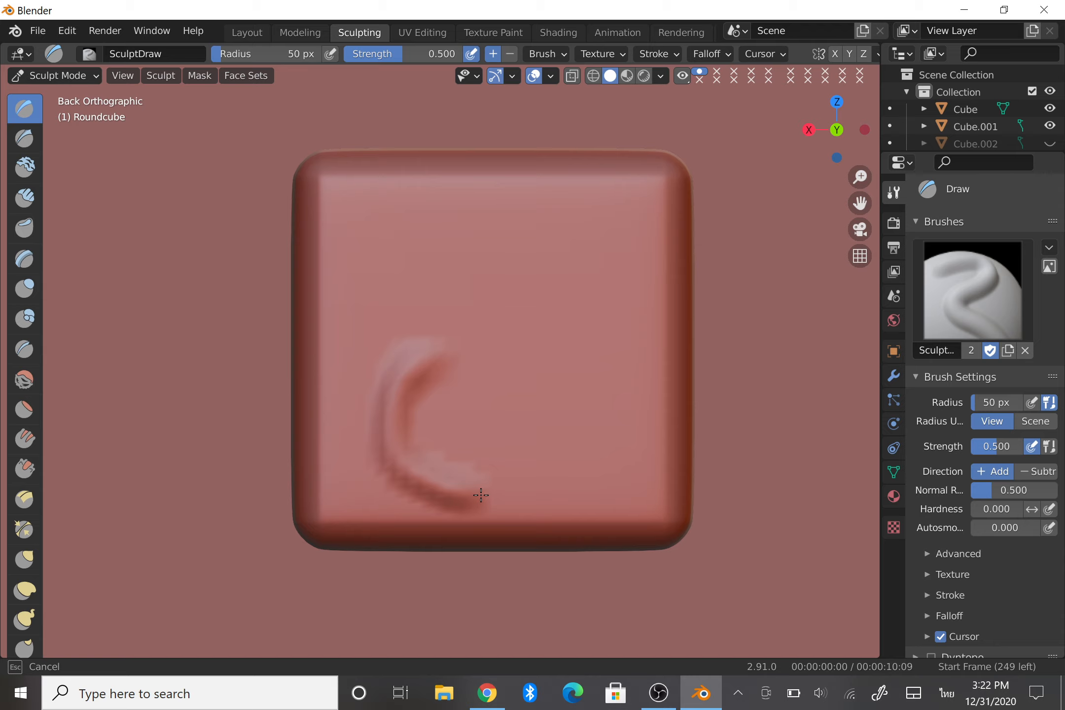
drag(481, 494, 540, 333)
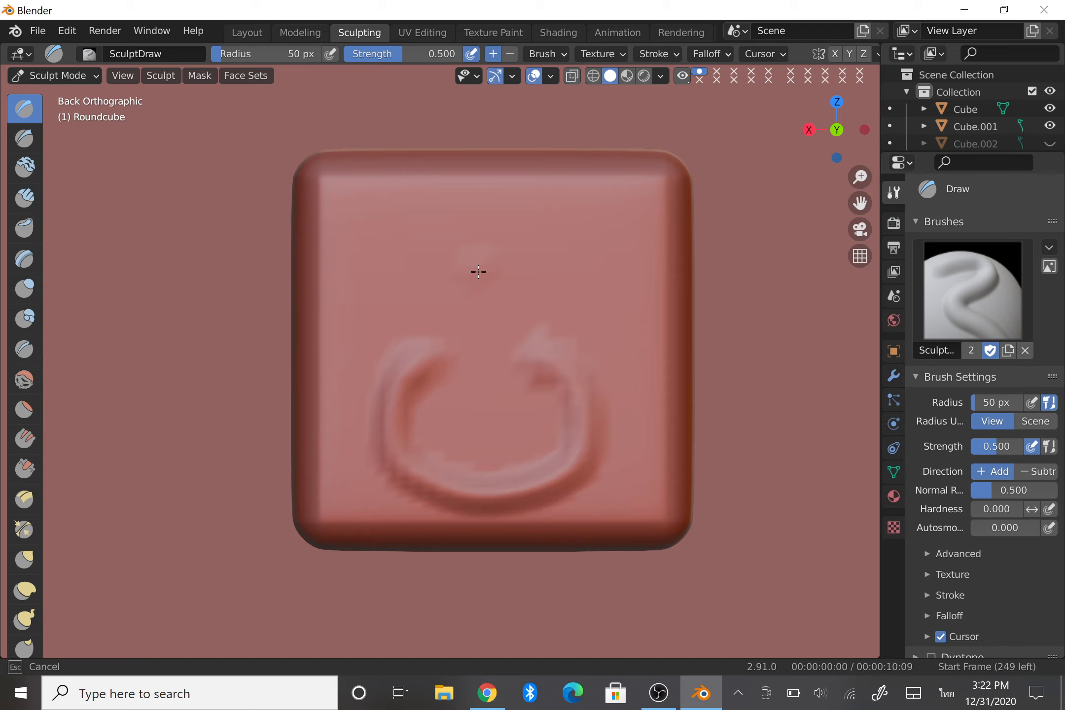
drag(478, 271, 485, 414)
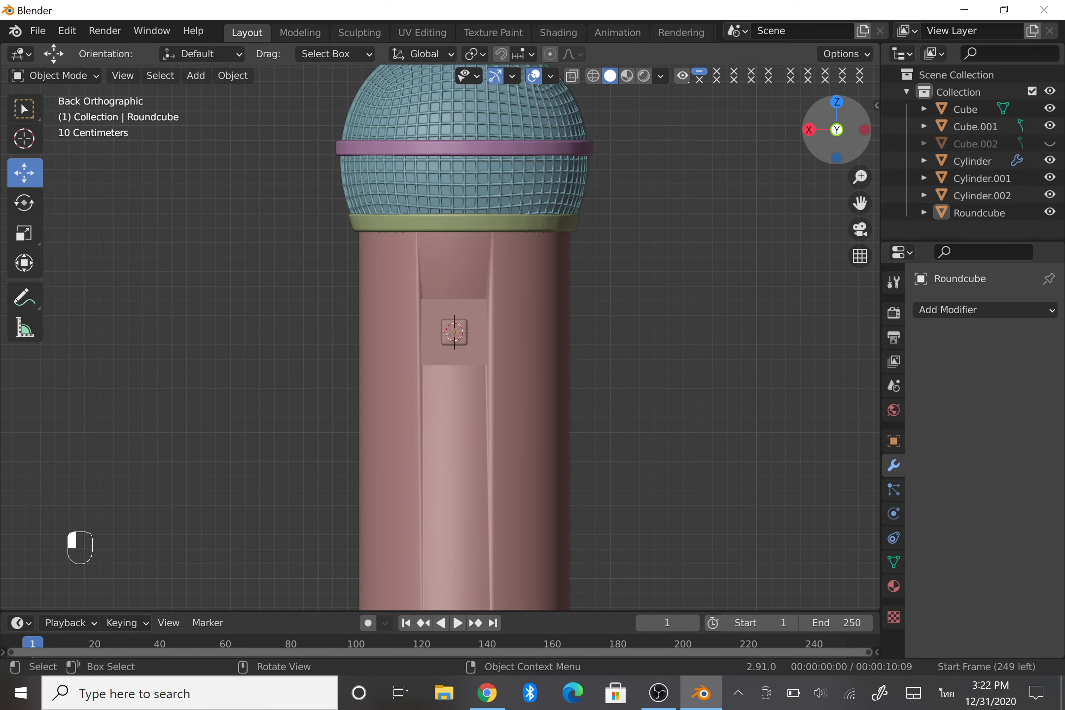
In Material Preview shading, move the Roundcube button inward along the Y axis so it sits deeper in the handle recess.
drag(837, 129, 862, 172)
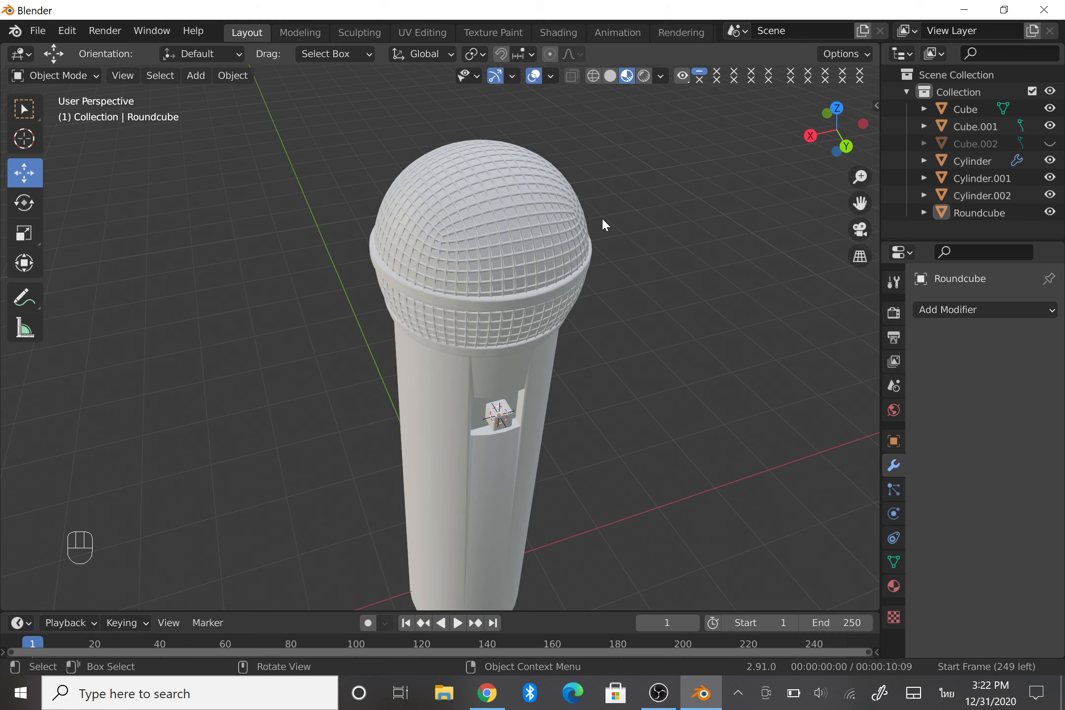
scroll(601, 214, up, 4)
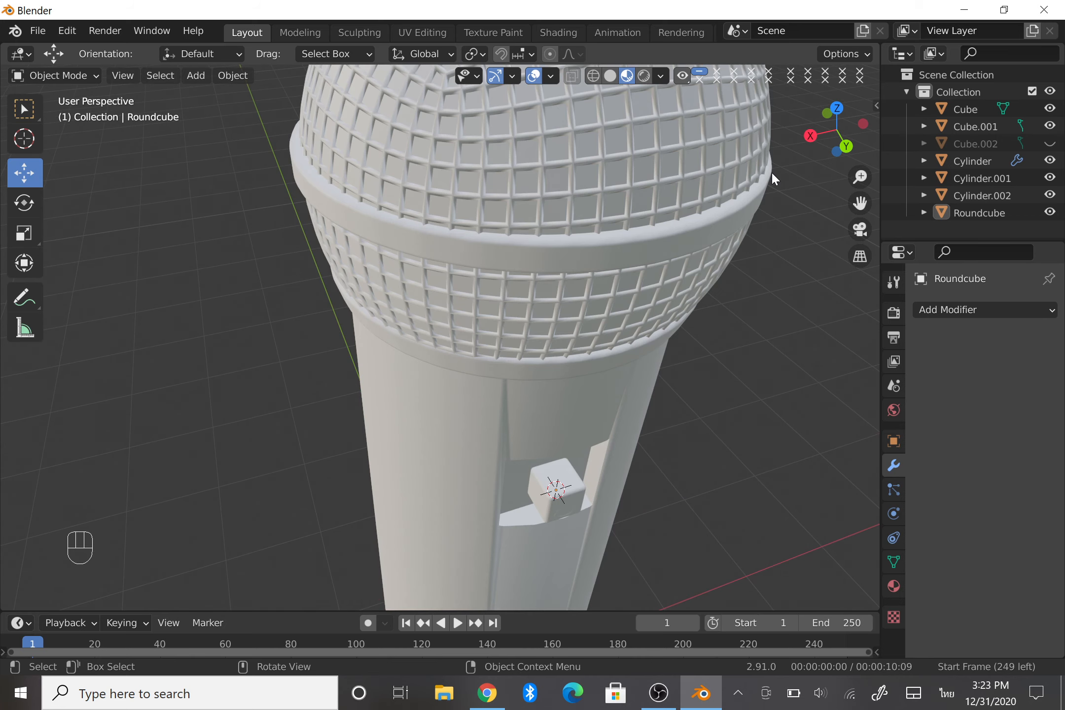
drag(837, 129, 858, 131)
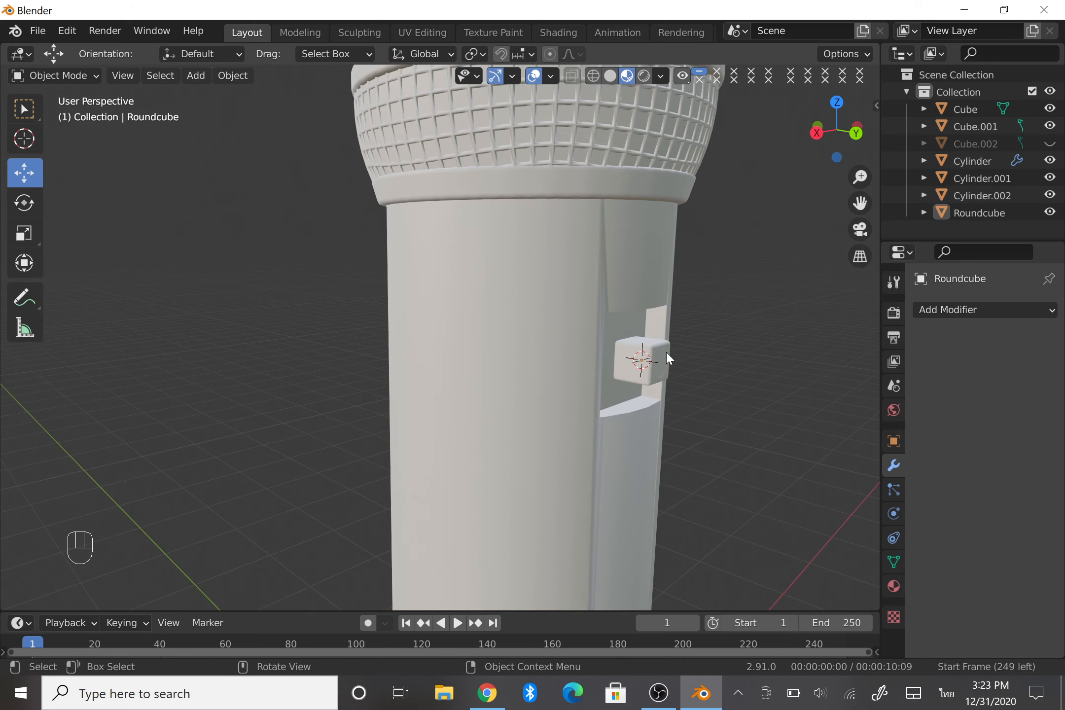
click(667, 352)
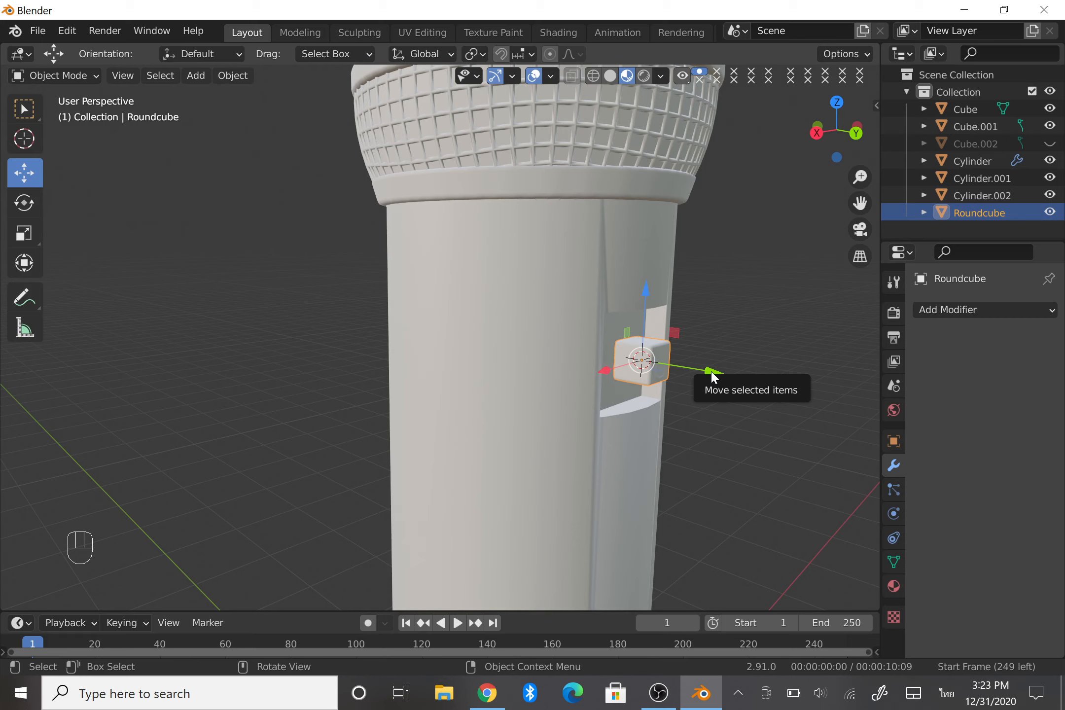
drag(711, 372, 684, 369)
click(820, 166)
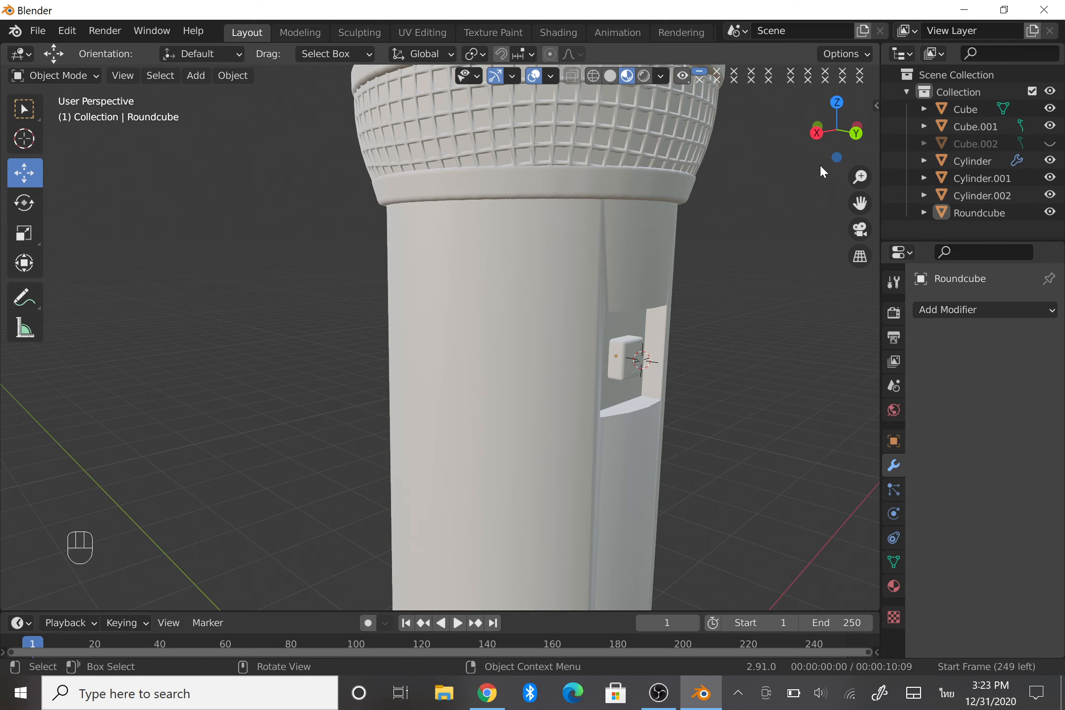
Set Metallic to 1.000 in the material of the Cube wire mesh covering the ball.
middle_drag(820, 164, 663, 196)
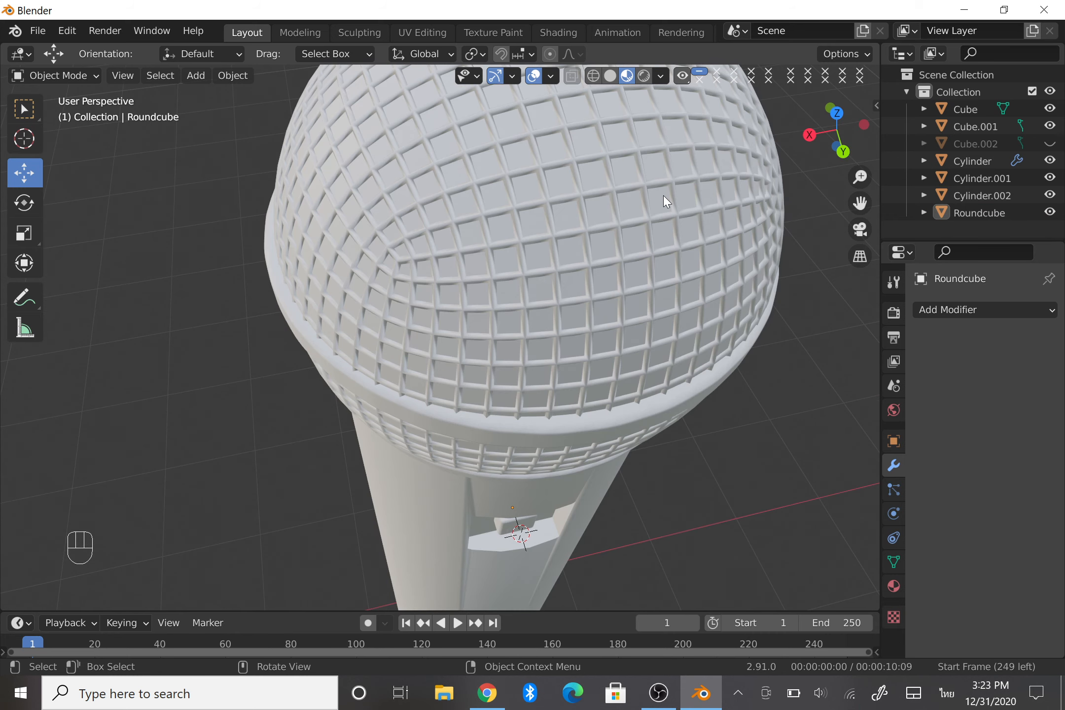
click(663, 196)
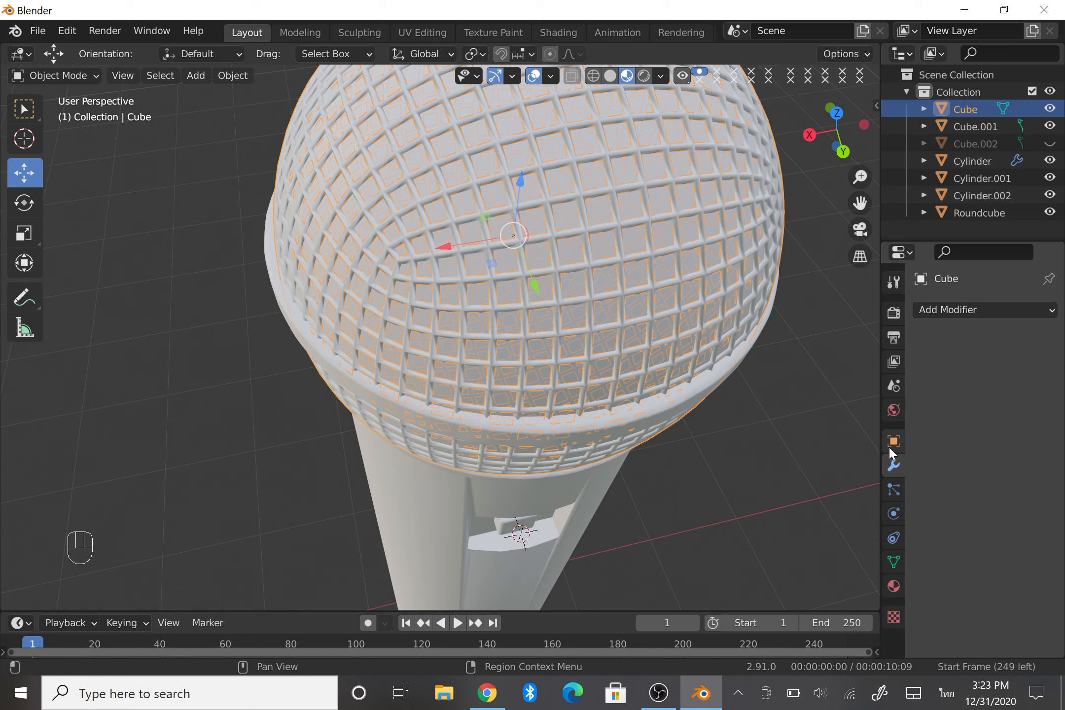
click(894, 585)
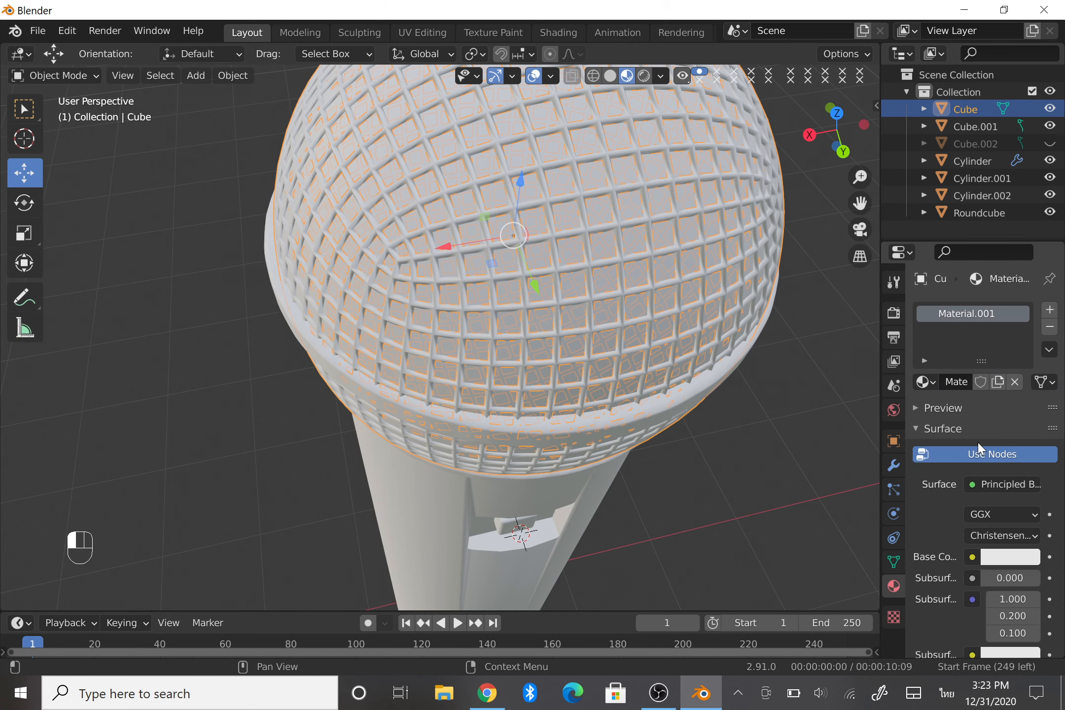
scroll(981, 463, down, 6)
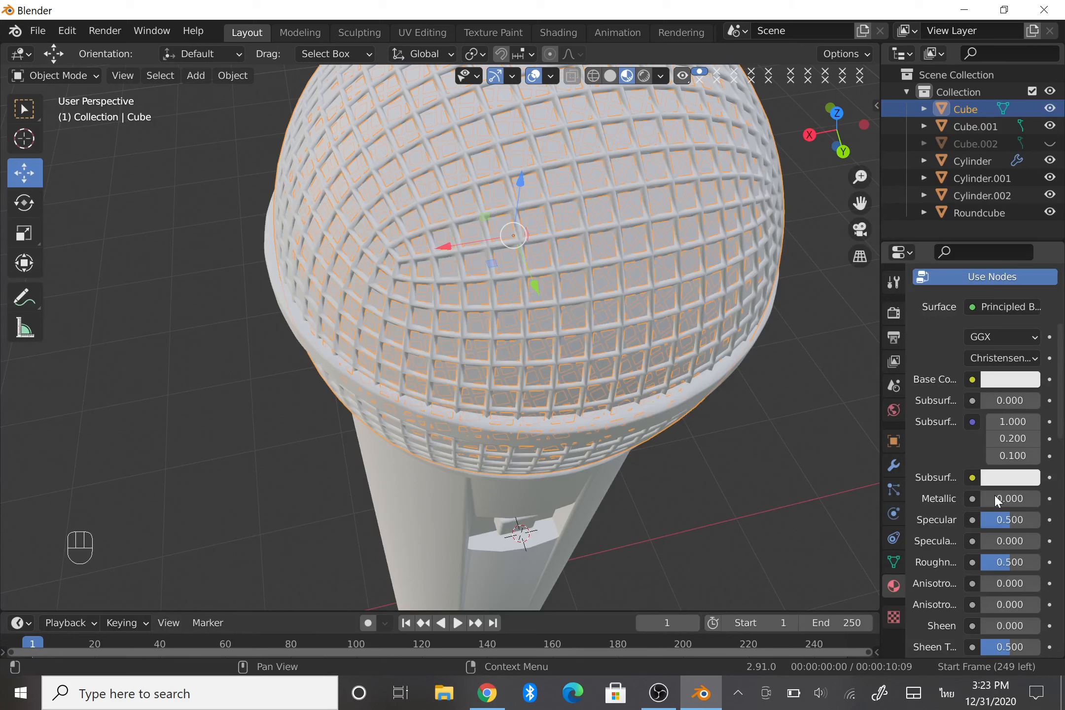
scroll(988, 508, down, 2)
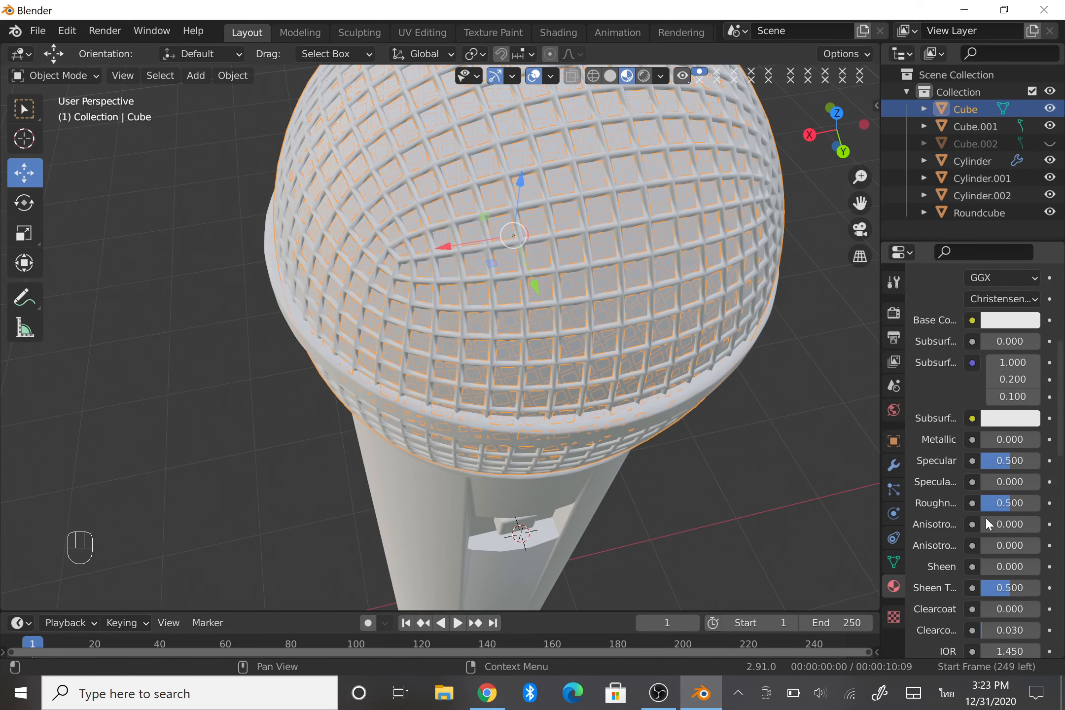
drag(991, 439, 1036, 440)
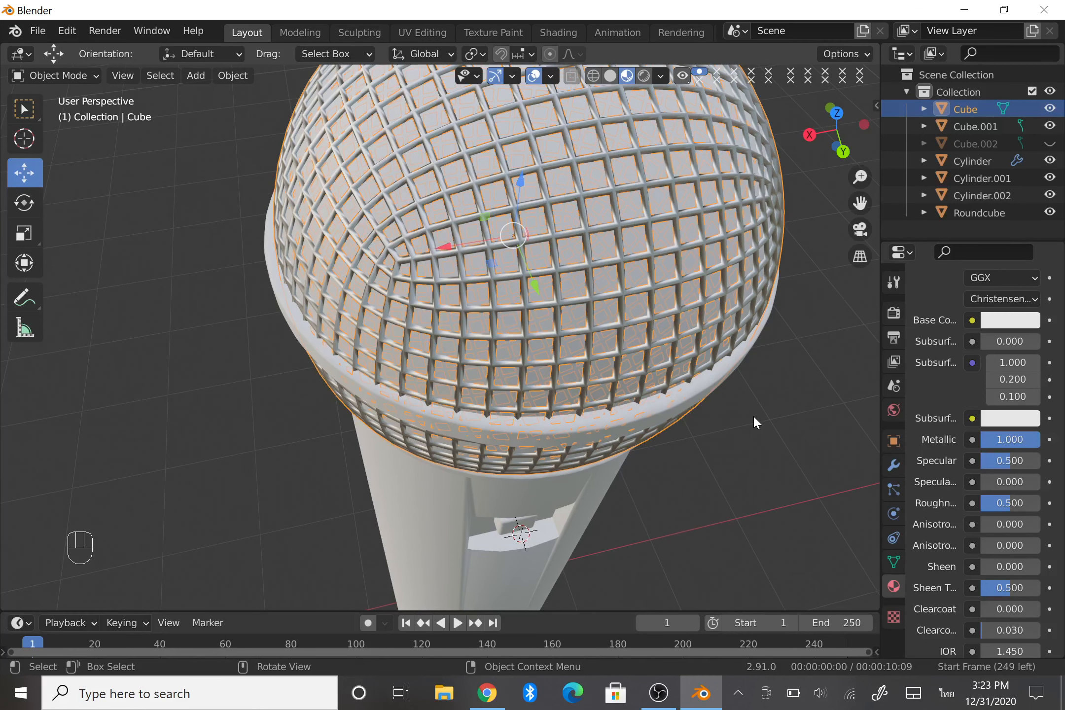
Set Metallic to 1.000 in the materials of the band around the ball and the collar below it.
scroll(581, 385, down, 1)
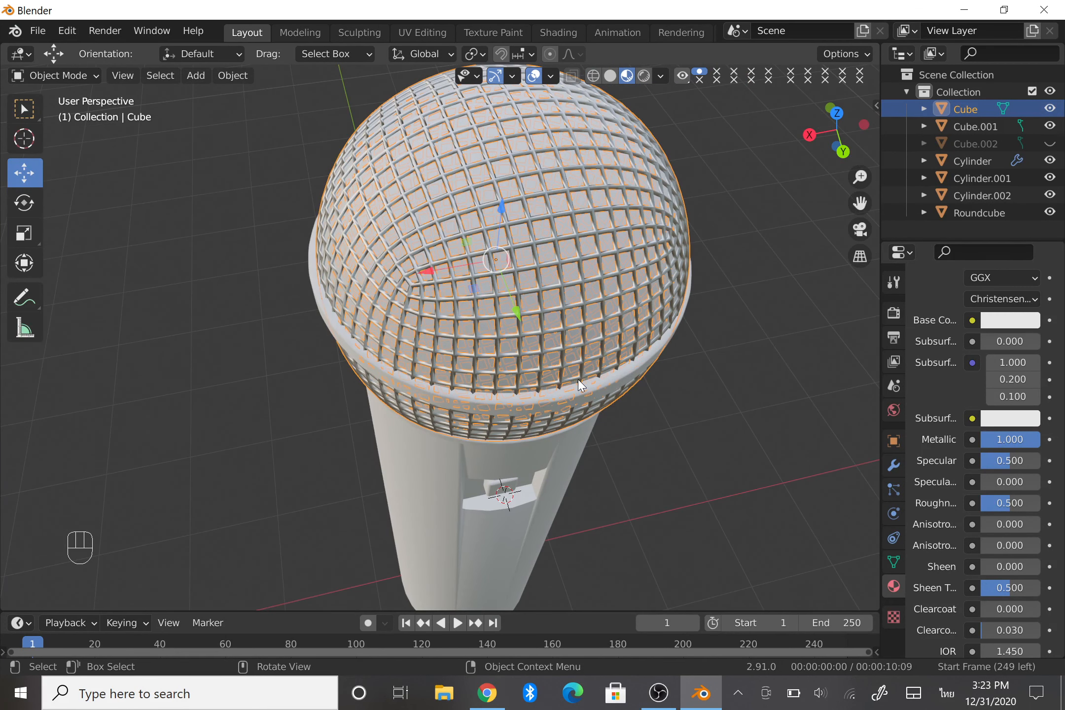
click(580, 385)
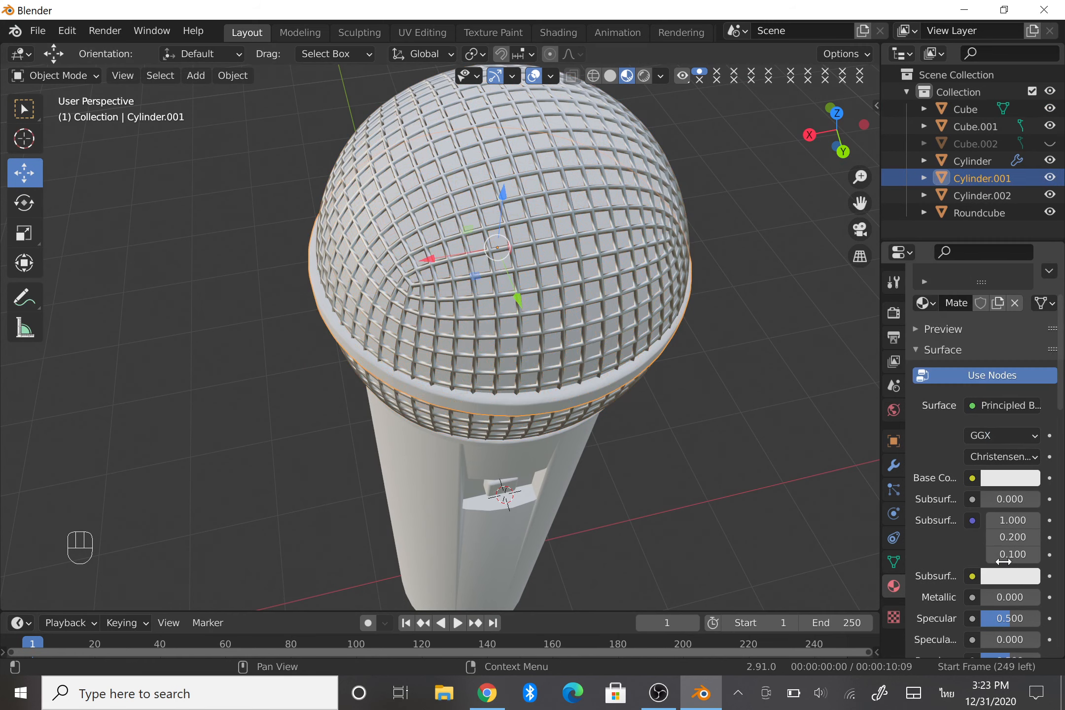
scroll(997, 572, down, 3)
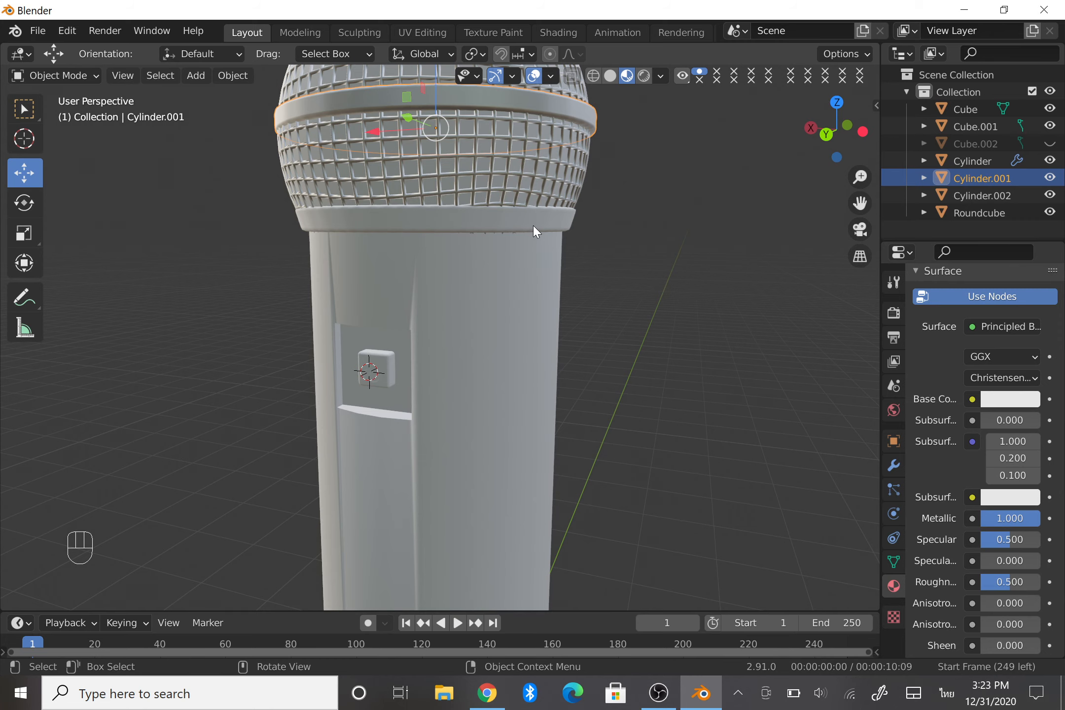
click(534, 225)
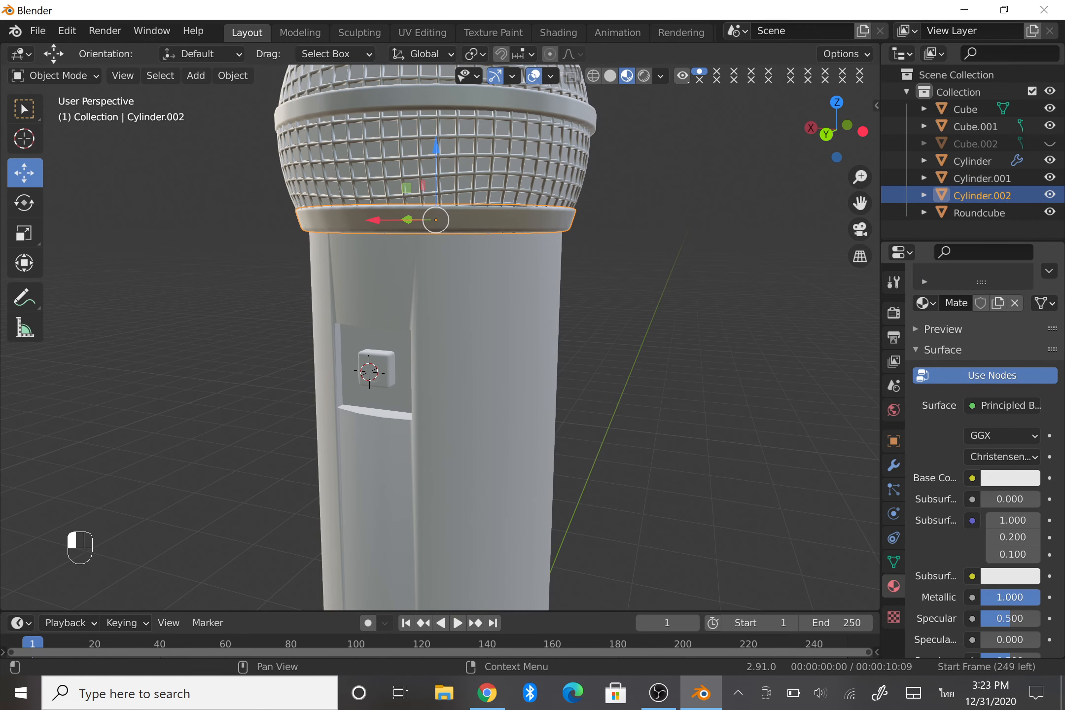
scroll(466, 313, down, 4)
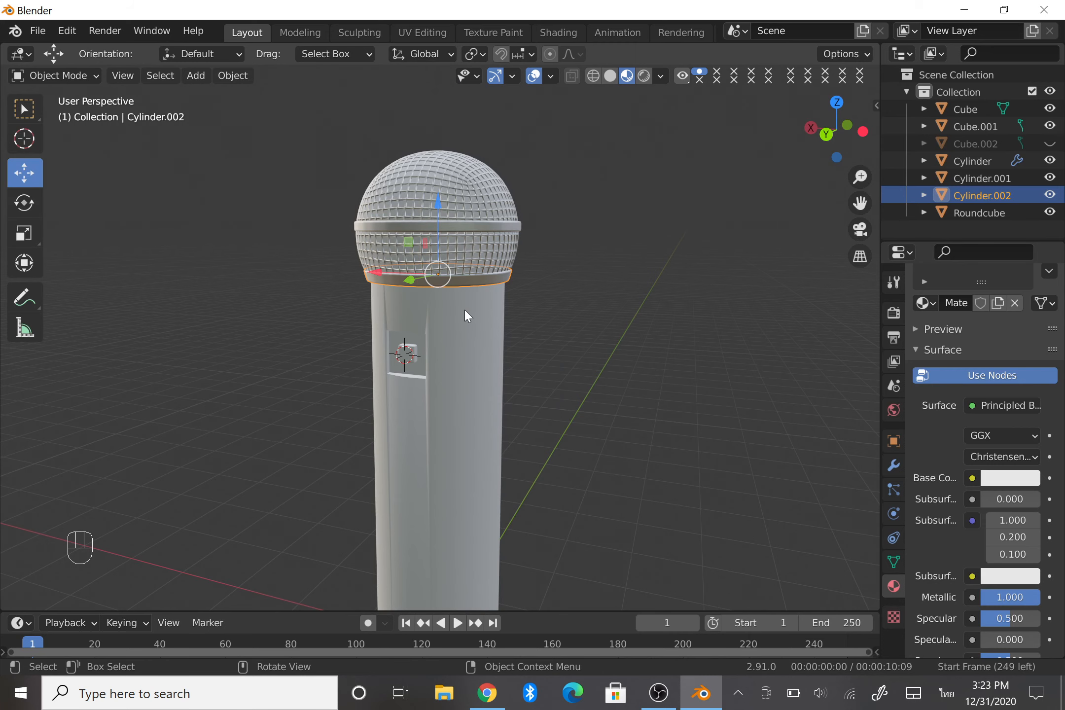
Set the base colour of the inner ball Cube.001 to black so it contrasts with the wire mesh.
scroll(464, 310, up, 6)
click(490, 132)
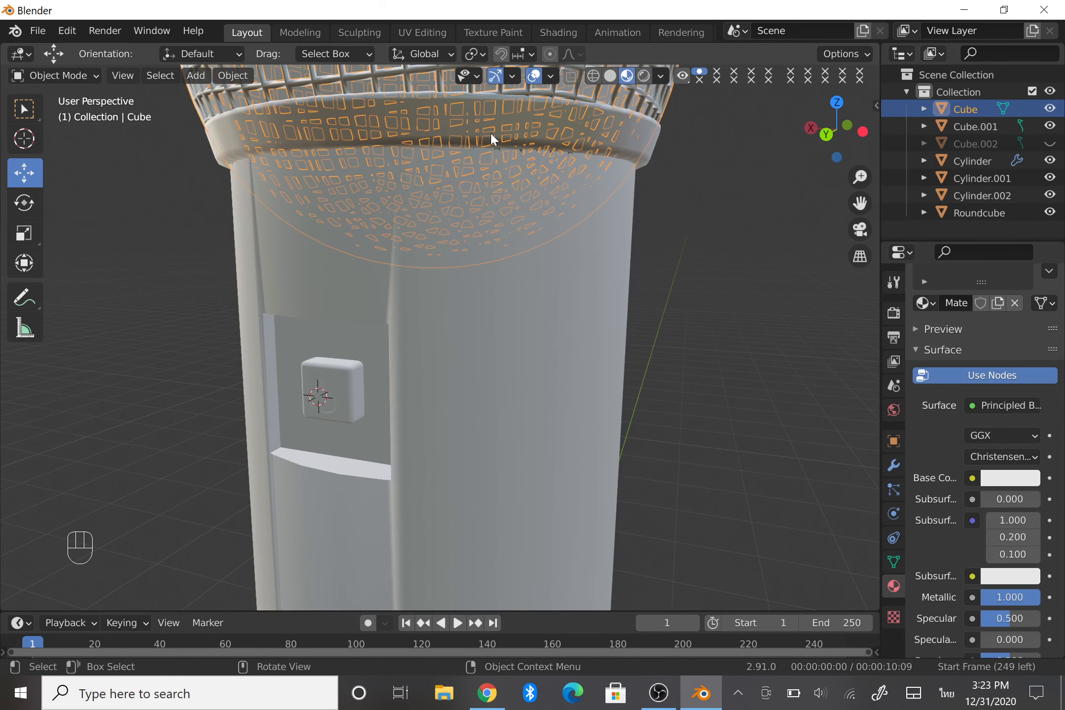
click(491, 132)
click(1010, 557)
click(1026, 406)
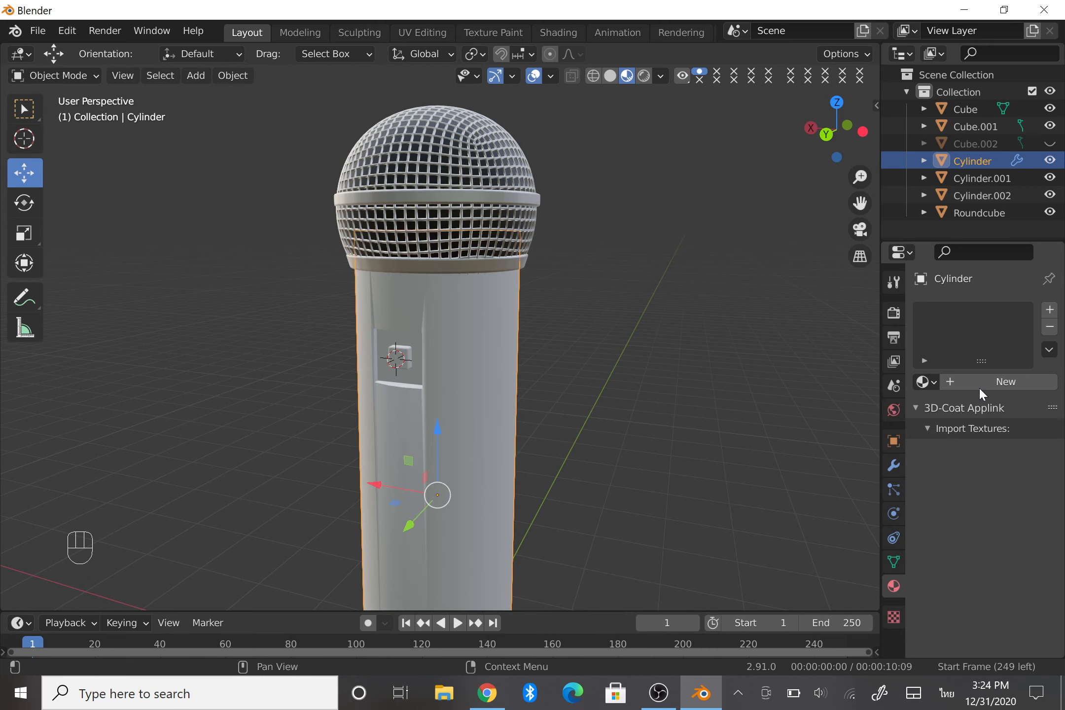
Give the Cylinder handle a new material with a black base colour and a roughness of 0.3.
click(979, 388)
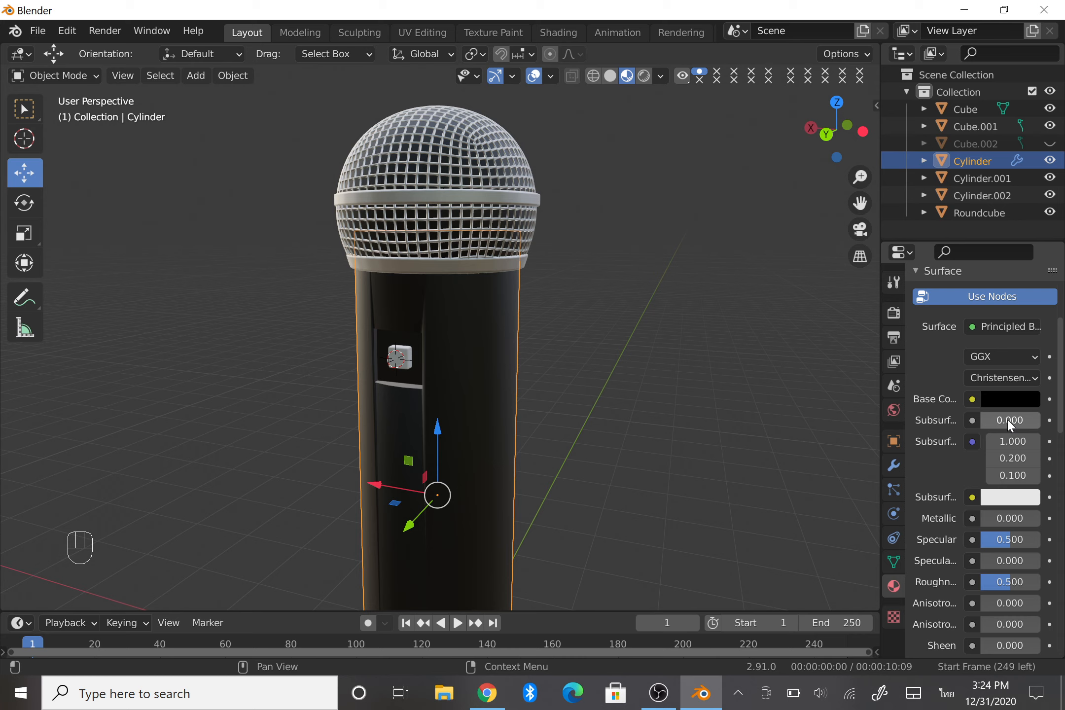
scroll(1010, 425, down, 6)
click(1010, 404)
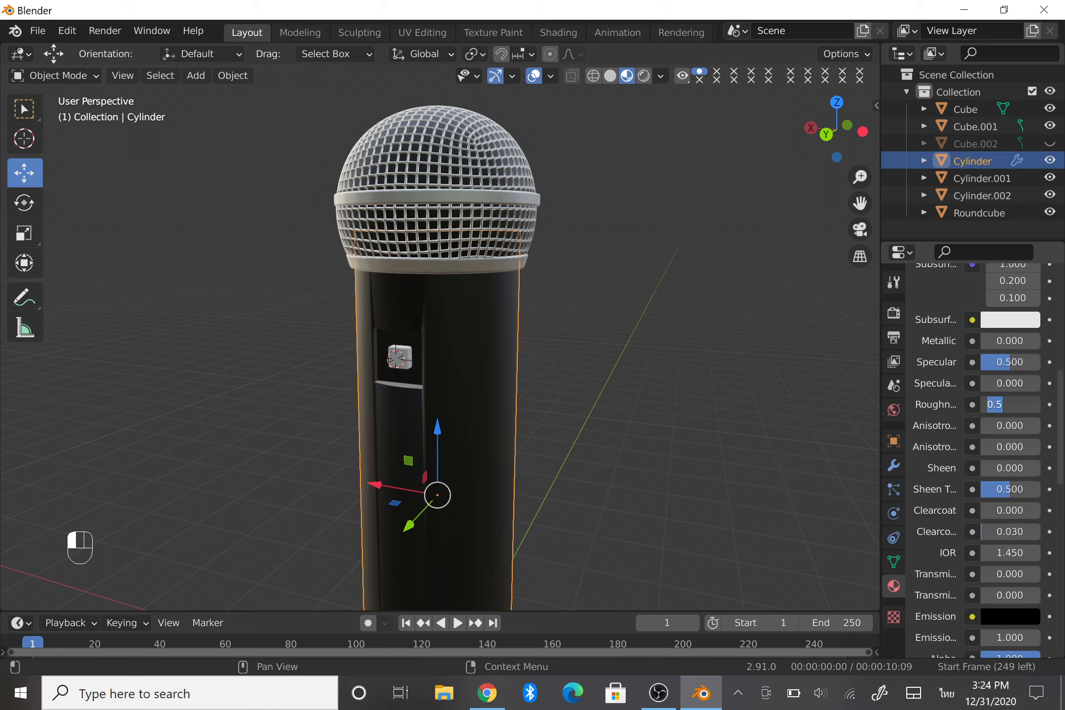
key(BackSpace)
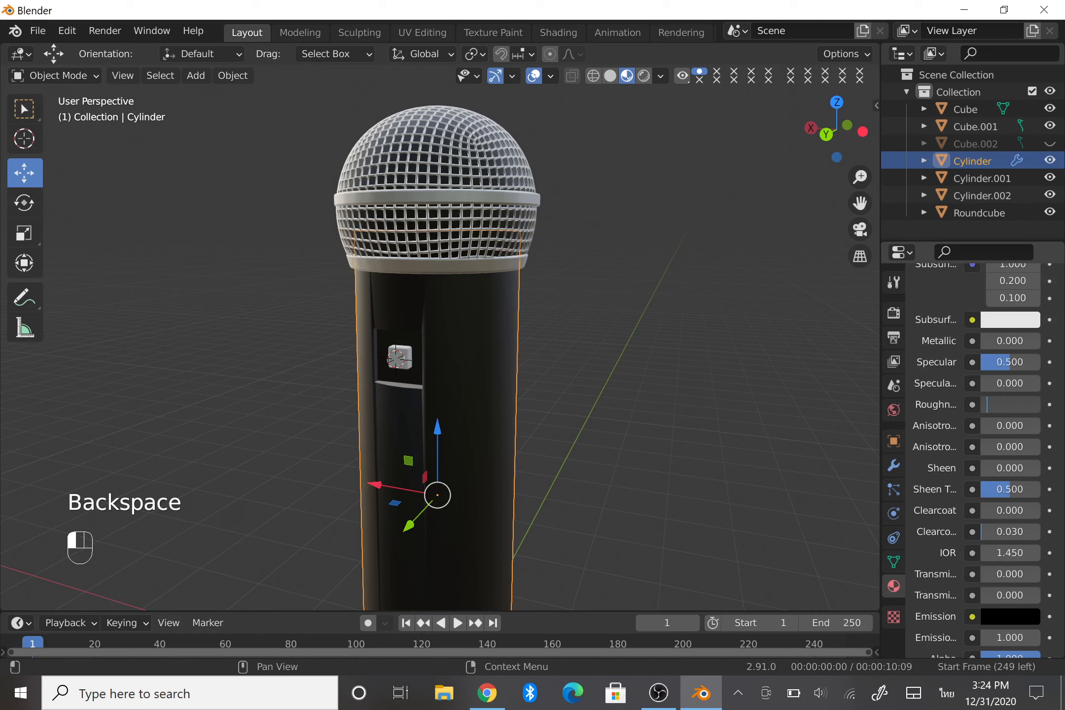
key(alt+shift)
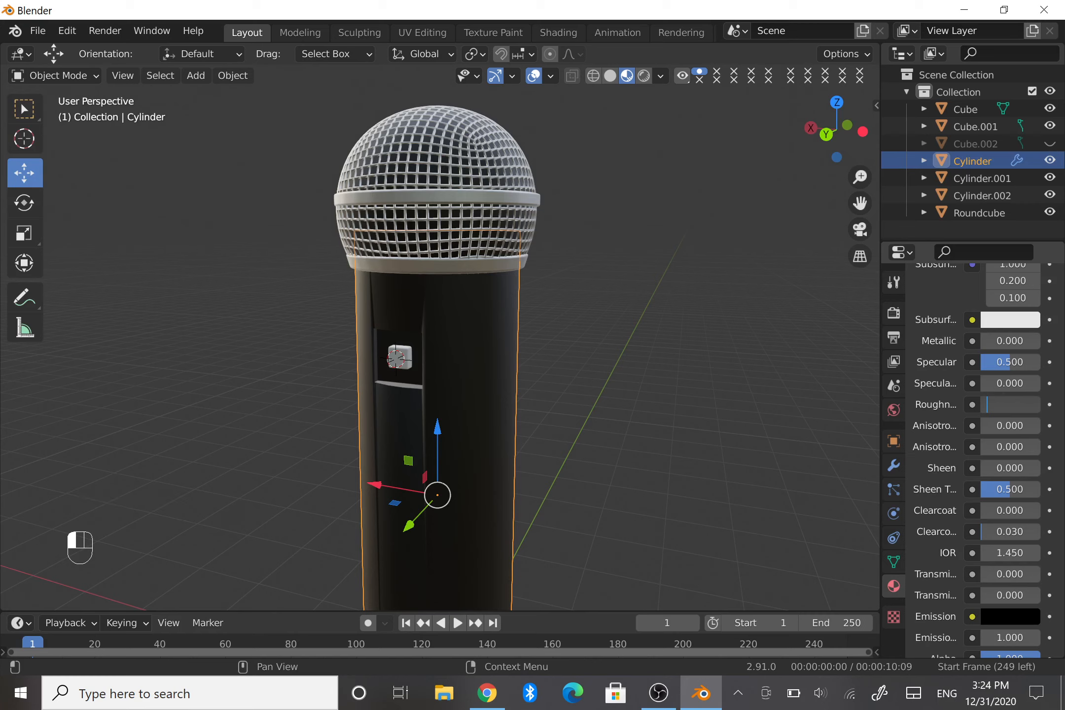
text(.3)
key(Return)
Set the Roundcube button's base colour to a saturated yellow, with hue 0.181, saturation 1.000 and value 0.906.
drag(836, 129, 903, 106)
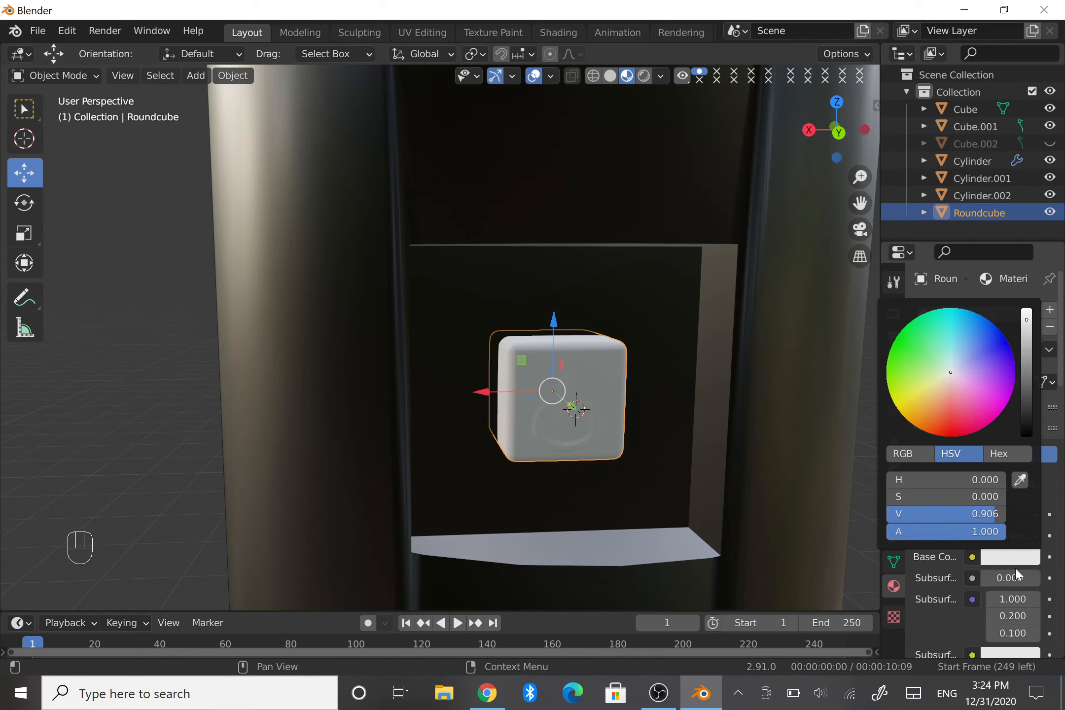
click(892, 399)
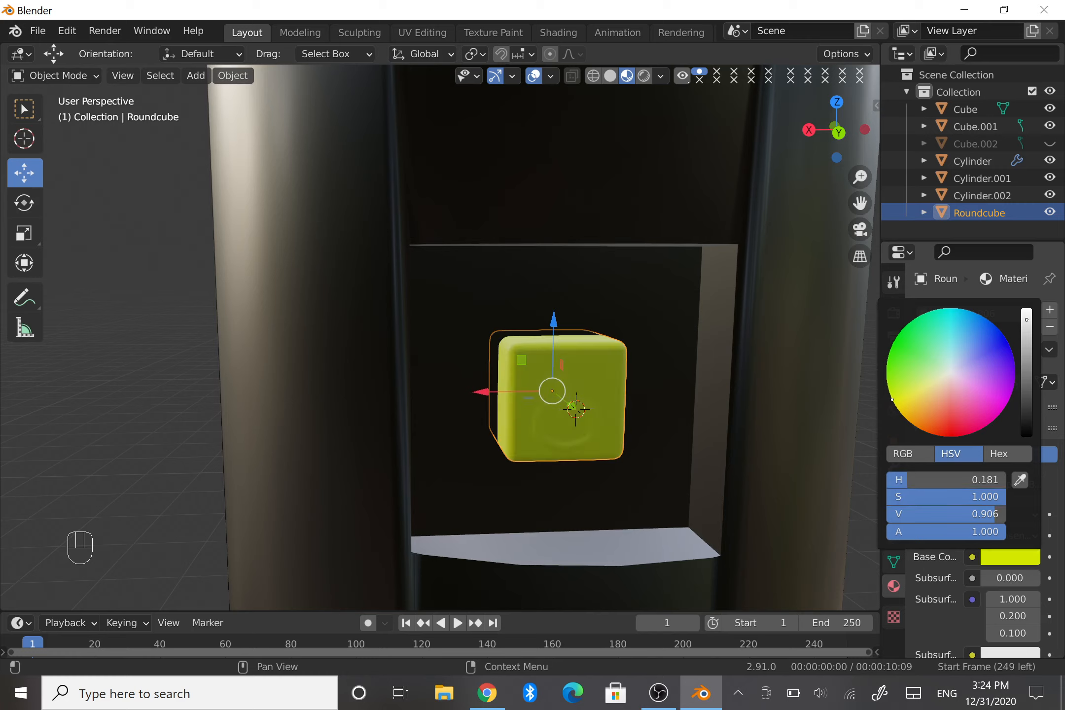
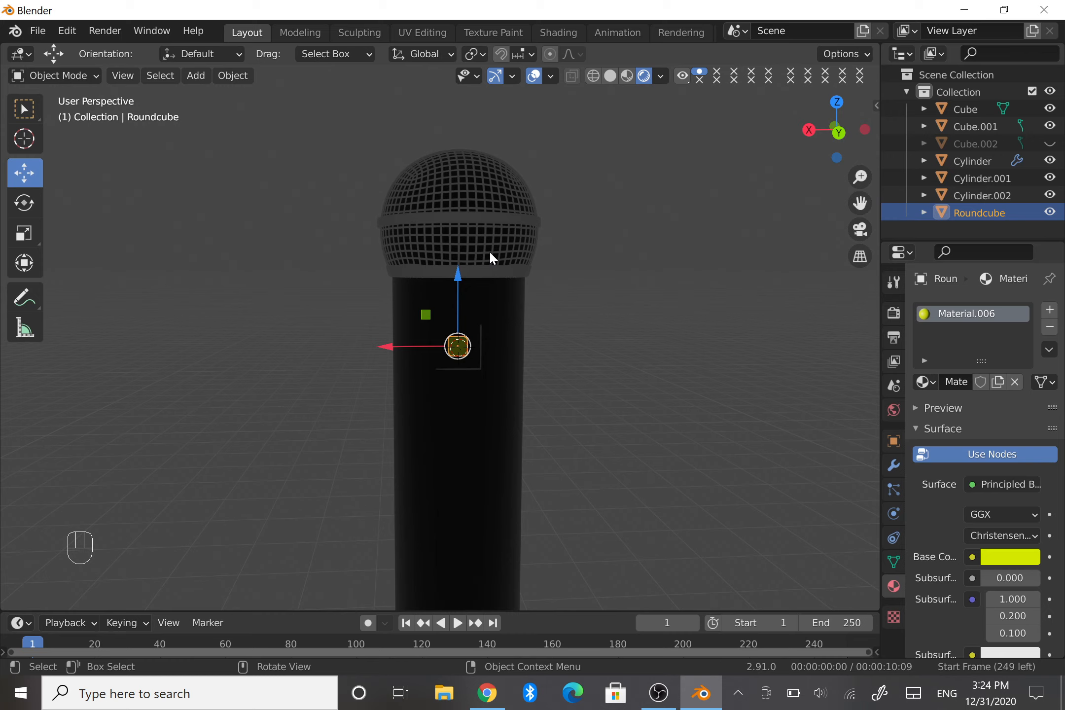
Add a 3 Point Lights setup aimed at the inner ball Cube.001, keeping its lamps and camera in the scene.
click(489, 251)
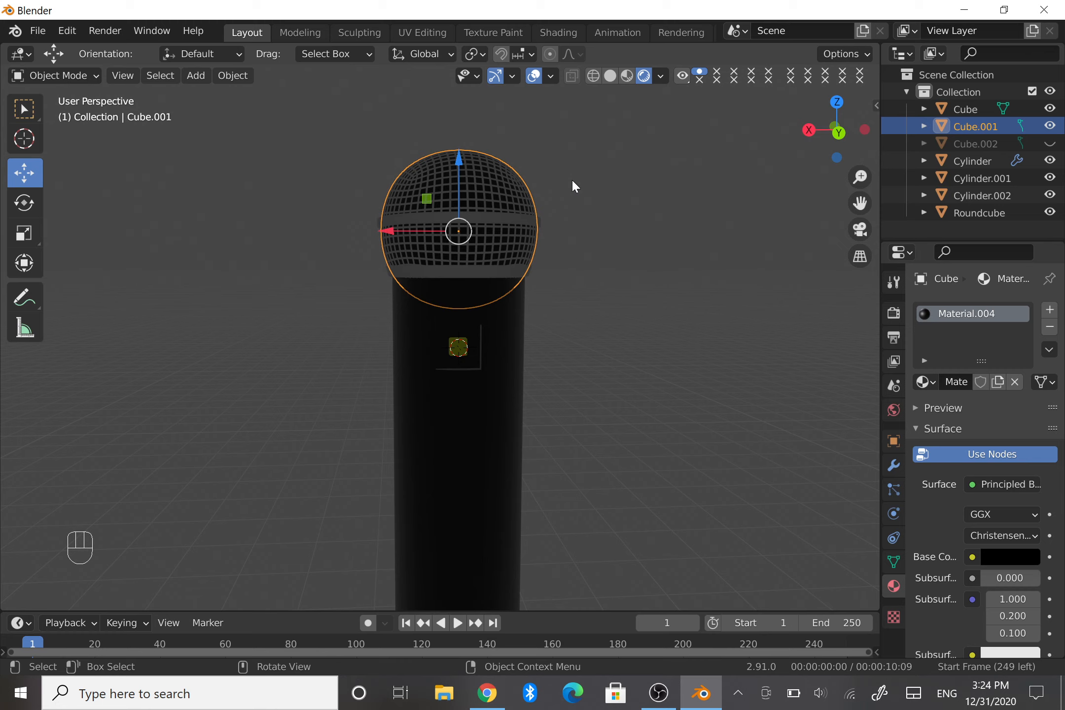
key(shift+a)
mouse_move(550, 394)
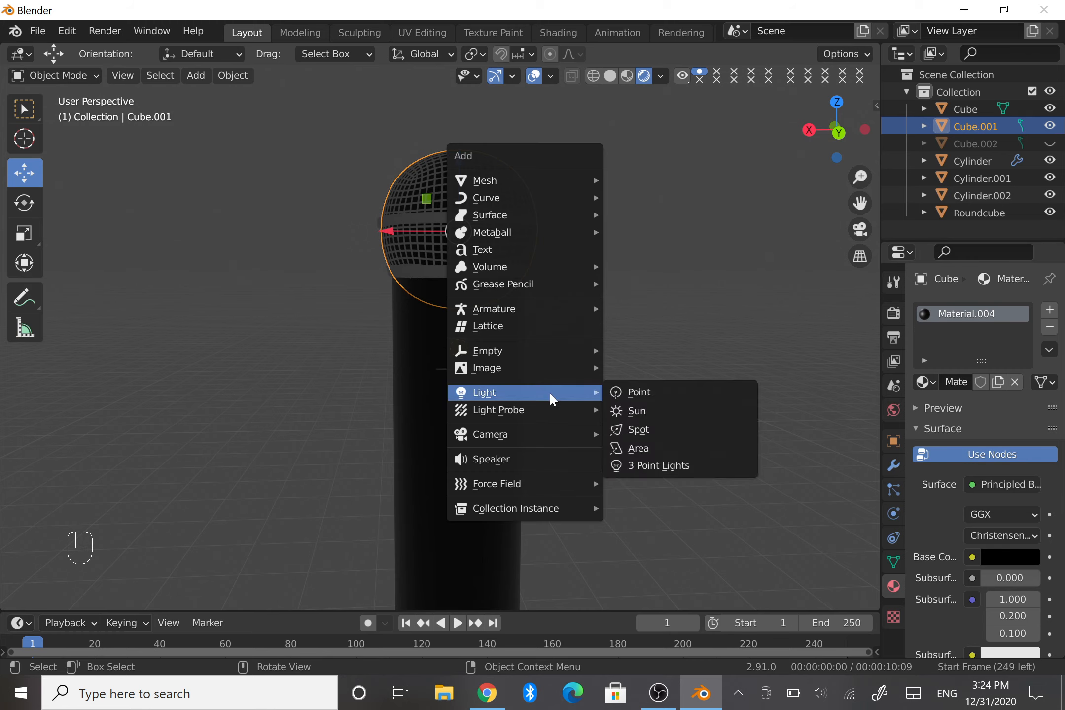
click(658, 466)
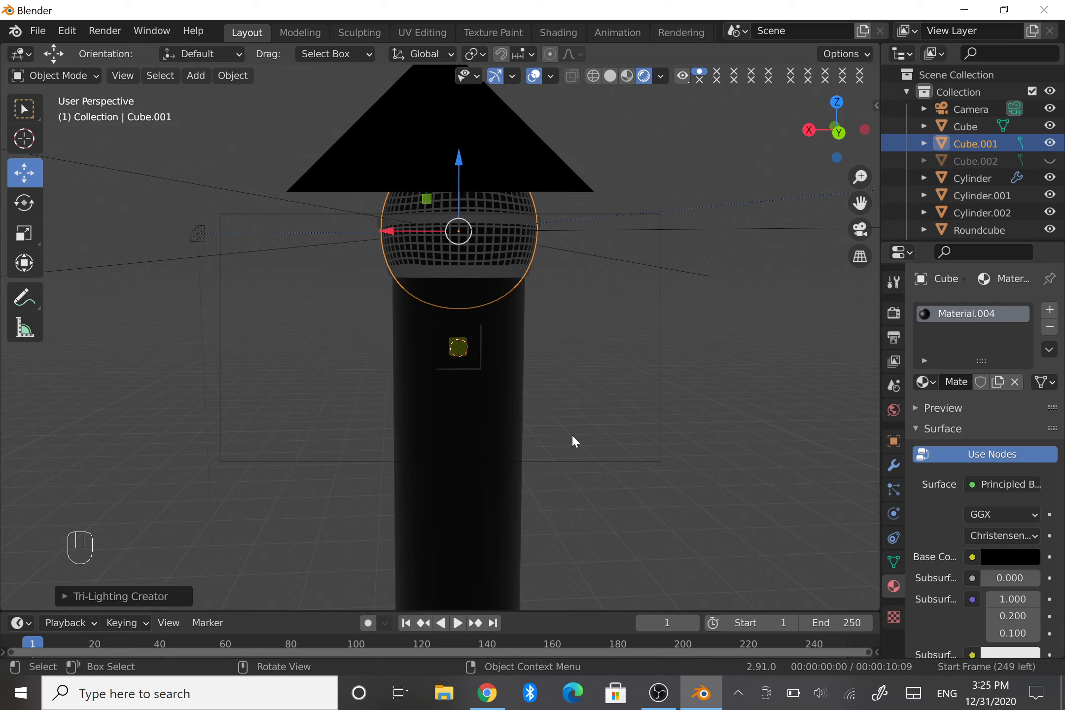
middle_drag(573, 436, 703, 283)
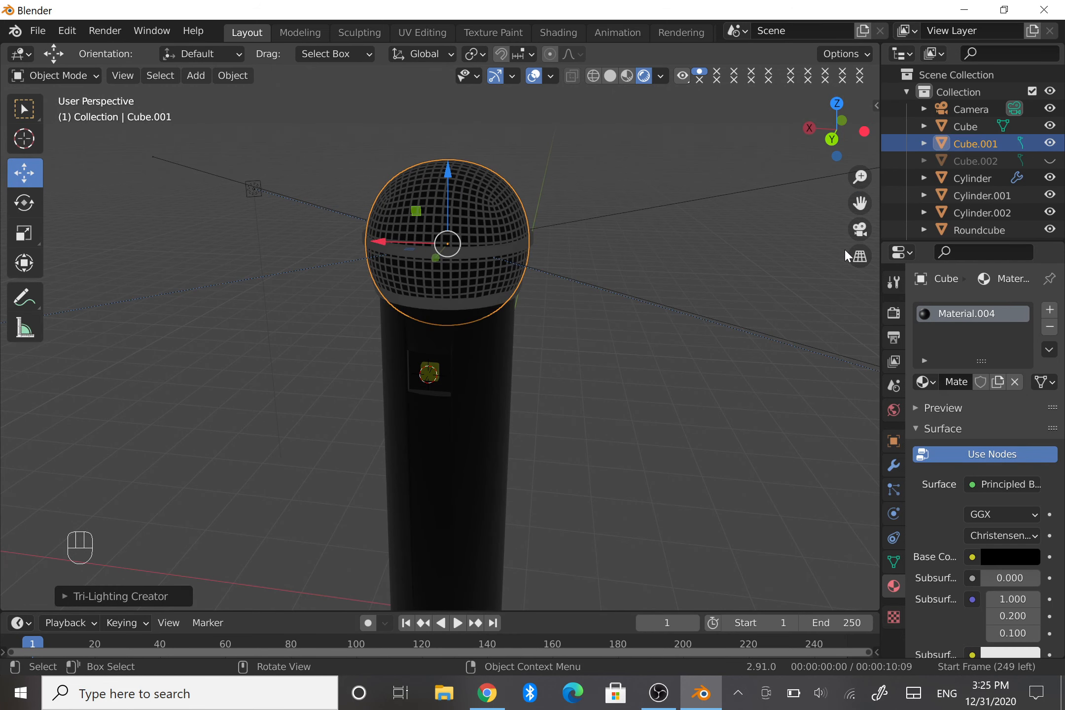
key(ctrl+z)
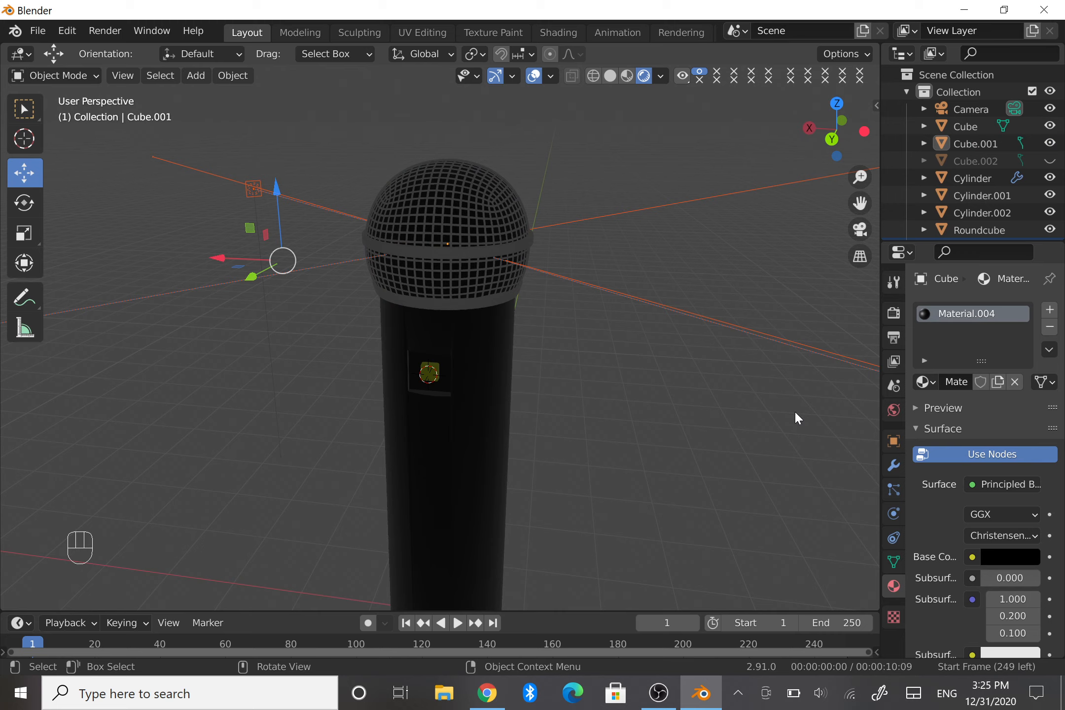
Raise the TriLamp-Fill light's power, and set the power of TriLamp-Key and TriLamp-Back to 1000 W each.
click(1001, 422)
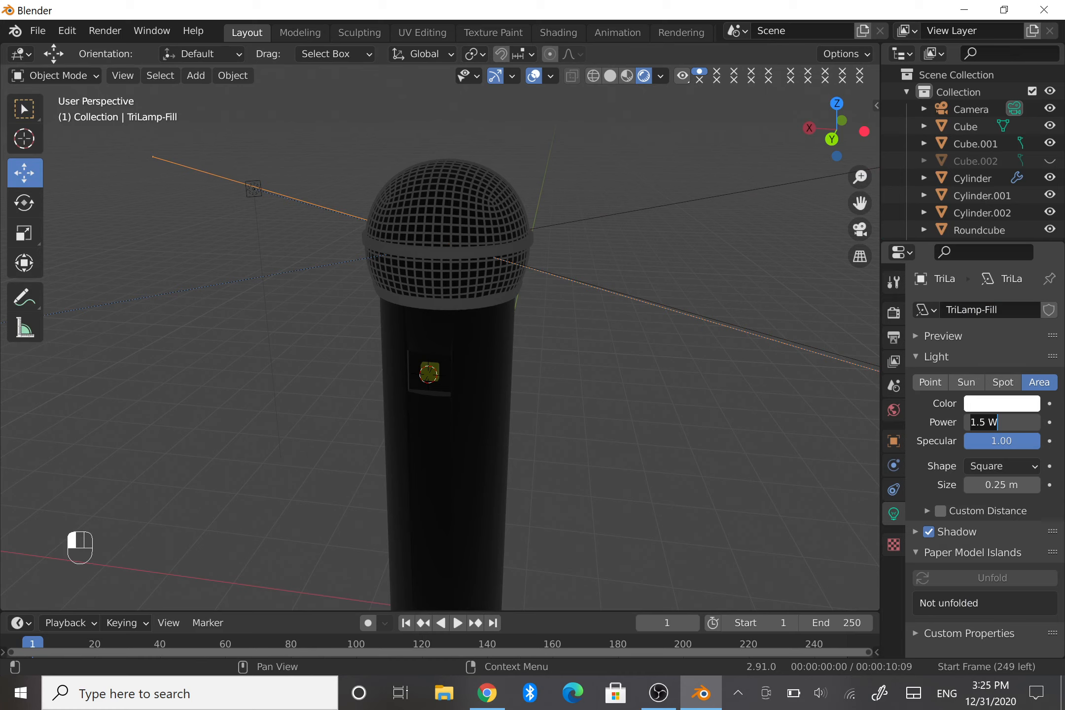
text(10)
key(Return)
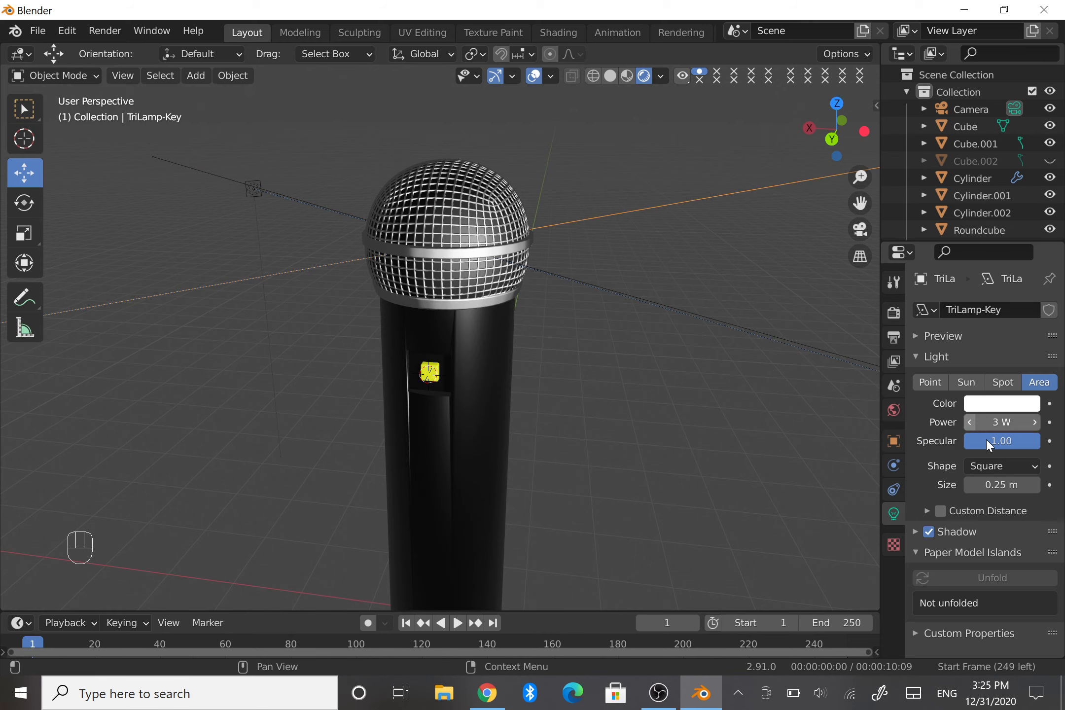
click(992, 422)
text(1000)
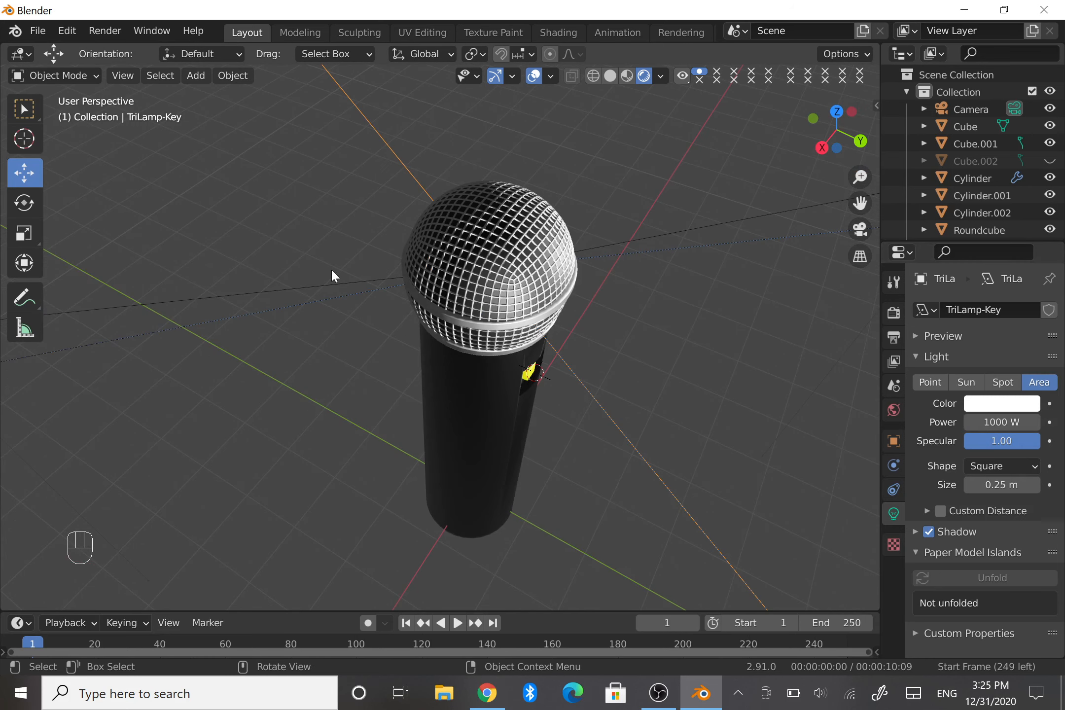
click(340, 277)
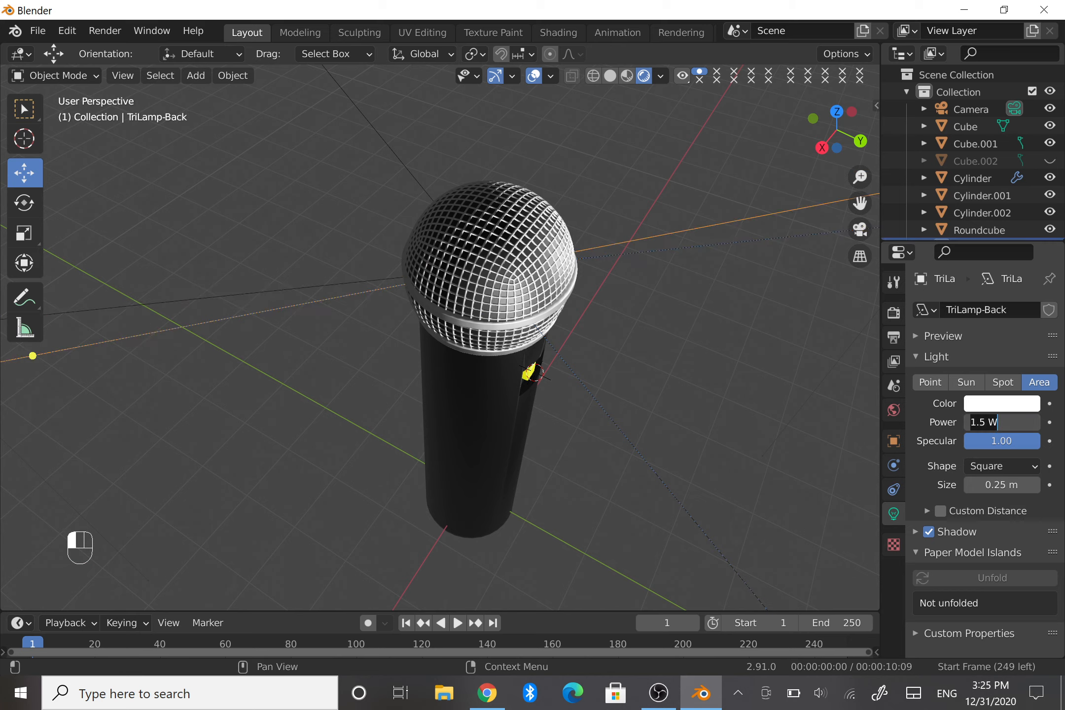
text(1000)
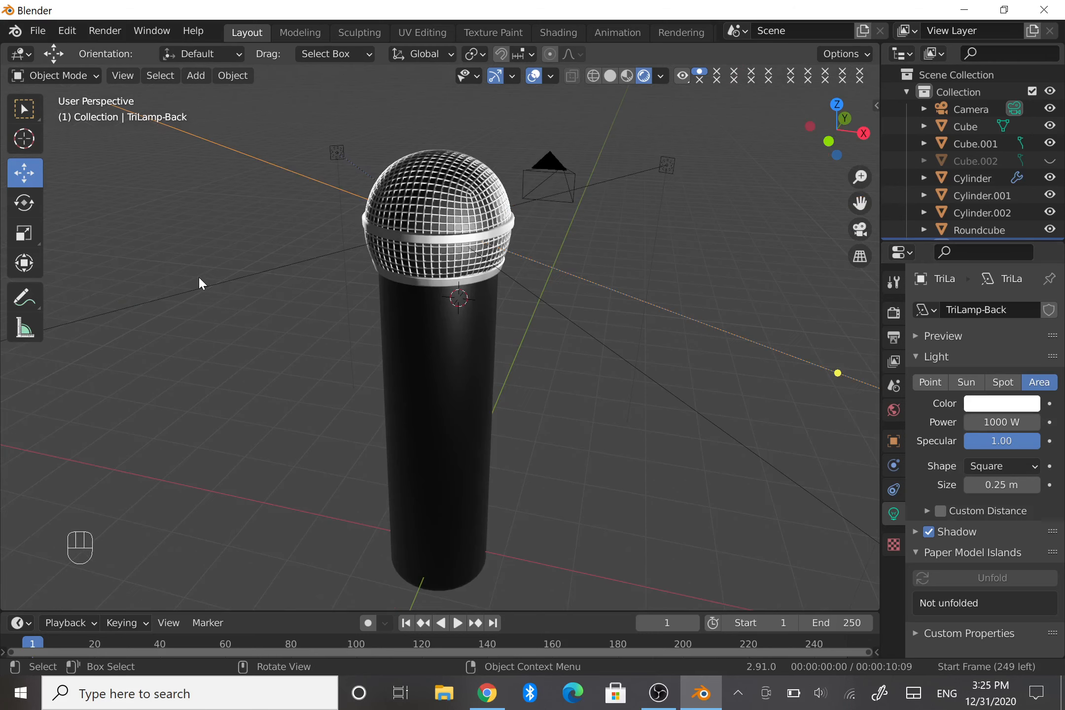
Reduce the TriLamp-Back light's power to 500 W.
click(198, 275)
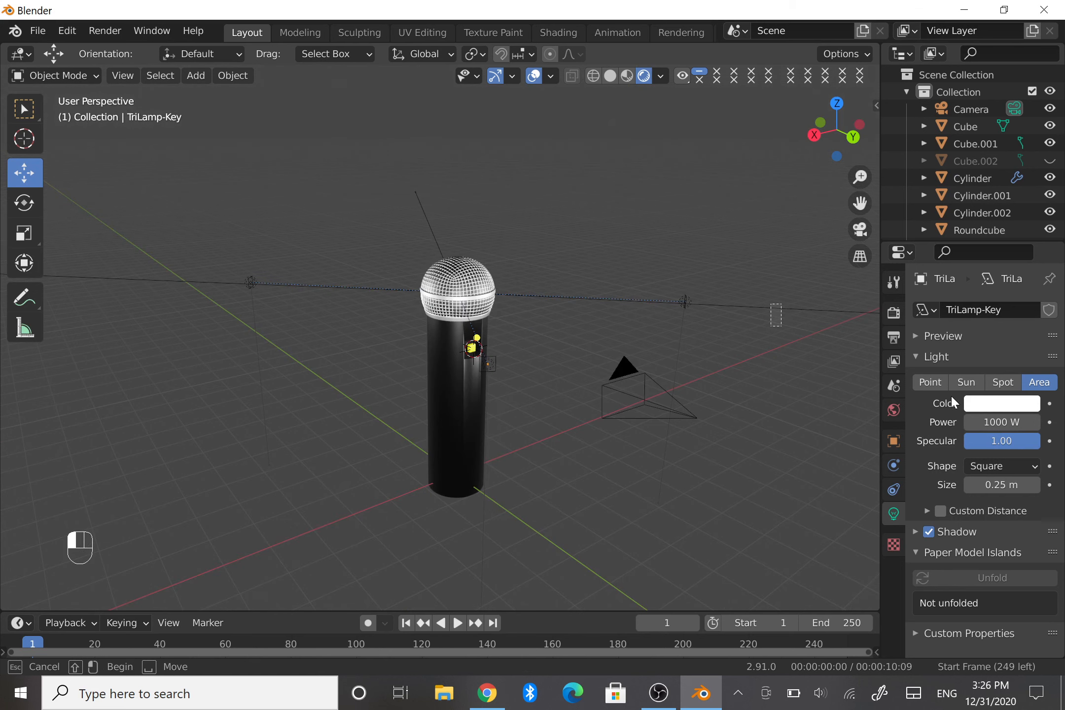
click(1012, 424)
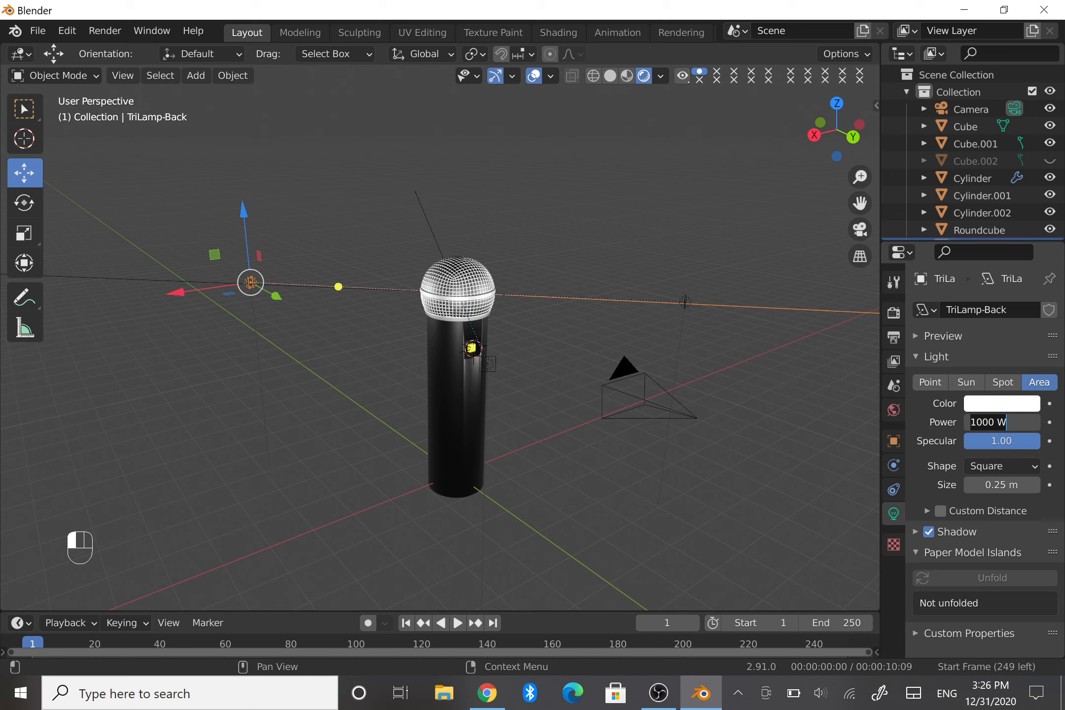
text(5)
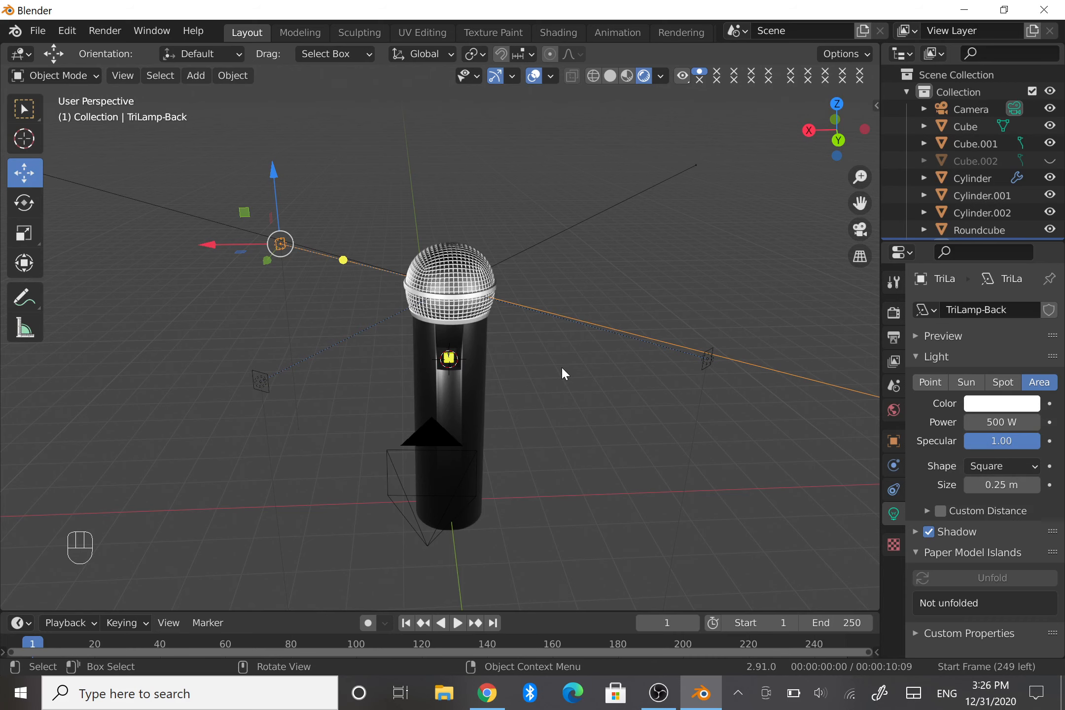
Add a plane beneath the microphone and scale it up into a large floor reaching well beyond the lights.
key(ctrl+KP_1)
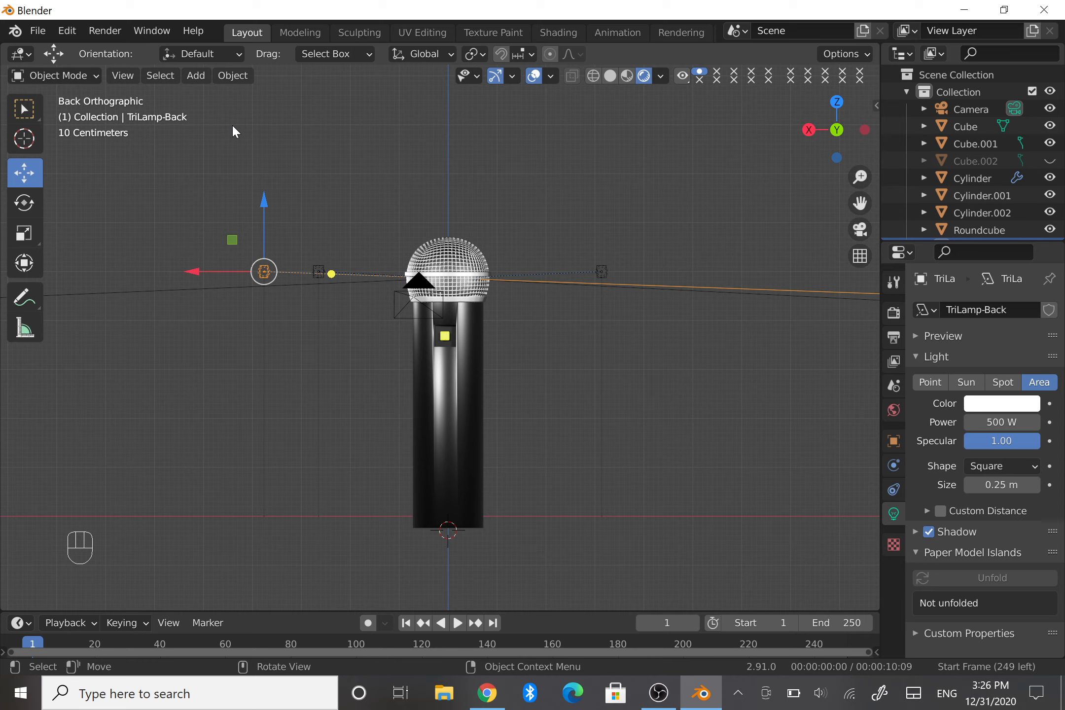
drag(444, 457, 441, 457)
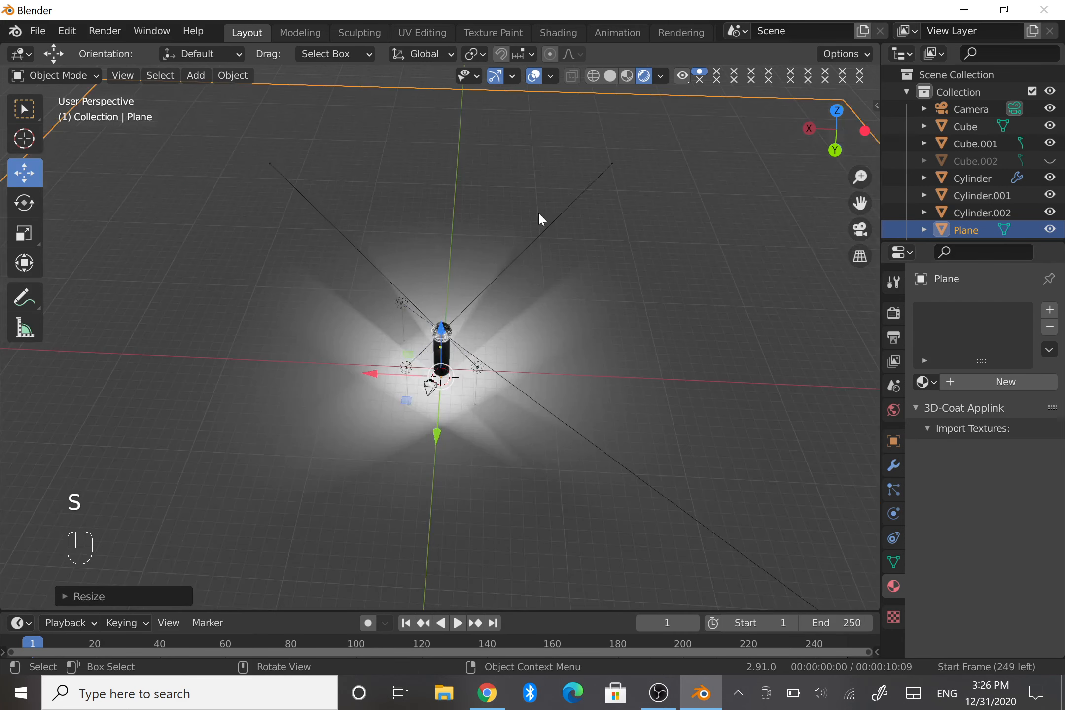
scroll(494, 240, down, 2)
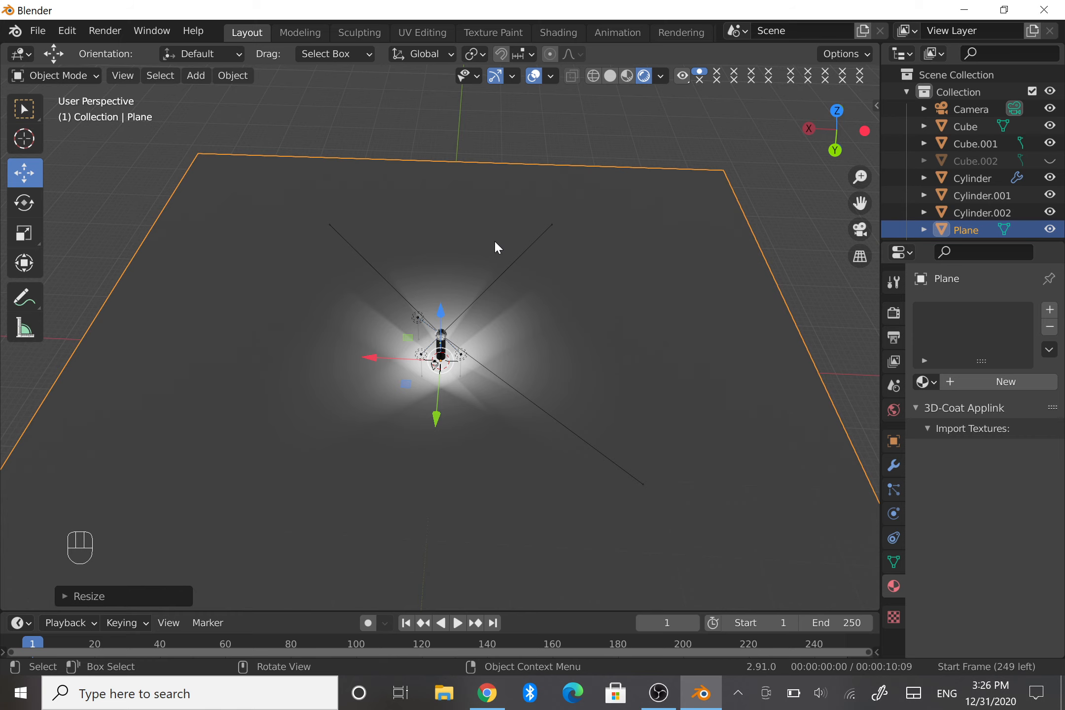
Extrude the plane's rear edge upward into a back wall and raise its top edge further along Z.
key(Tab)
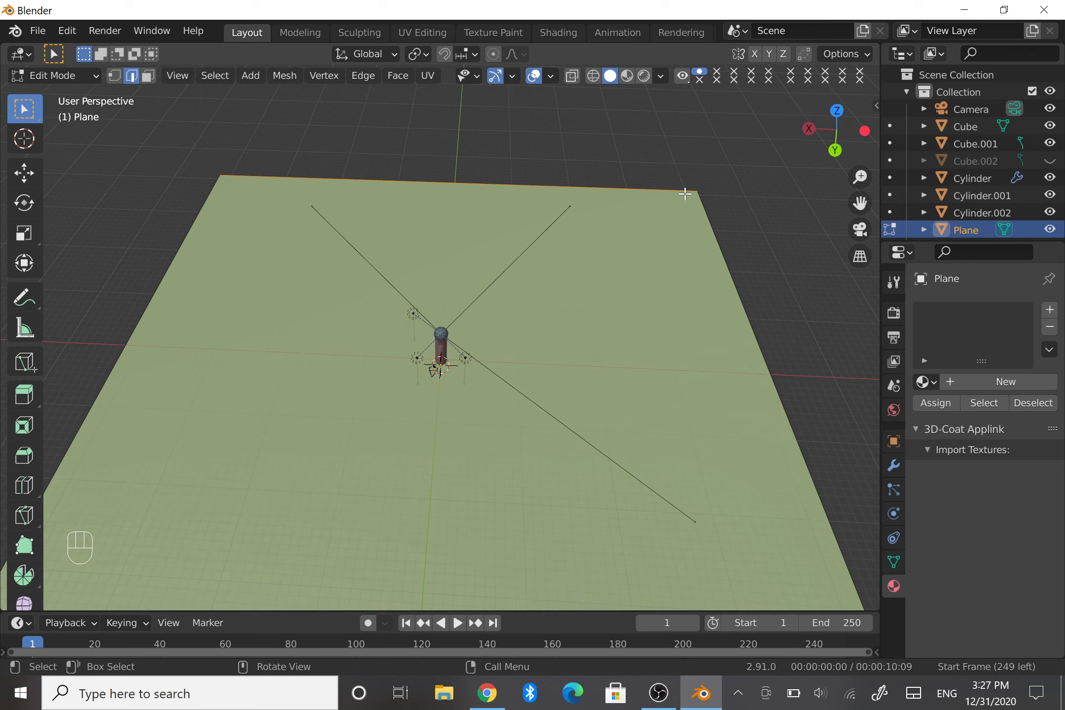
key(g)
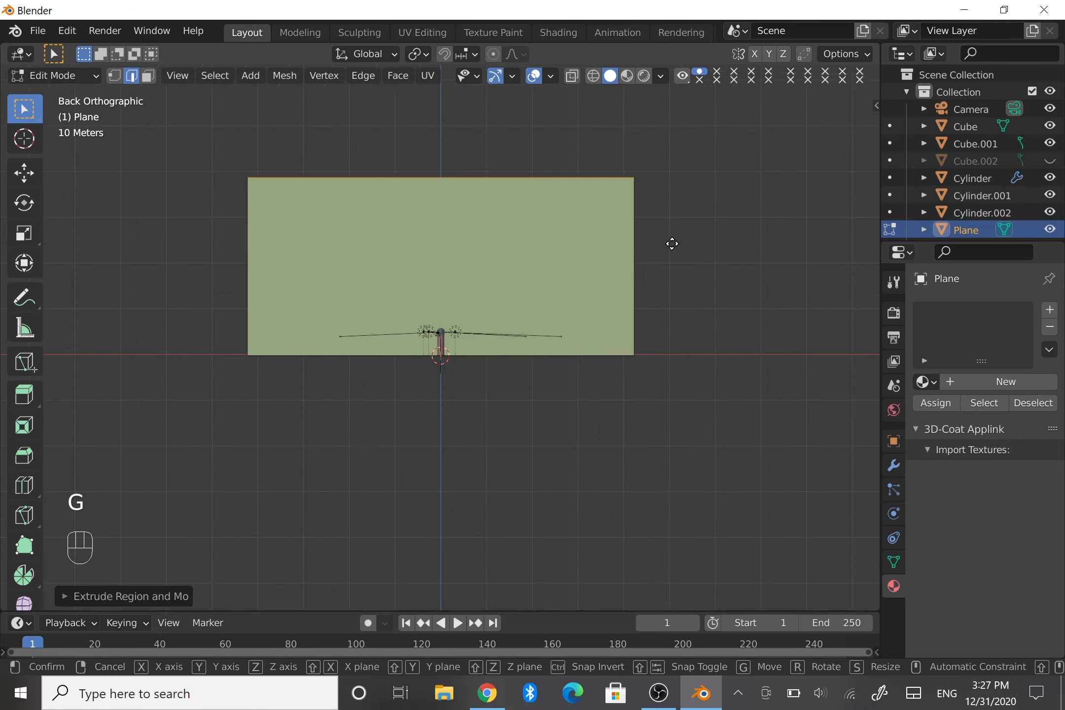
key(z)
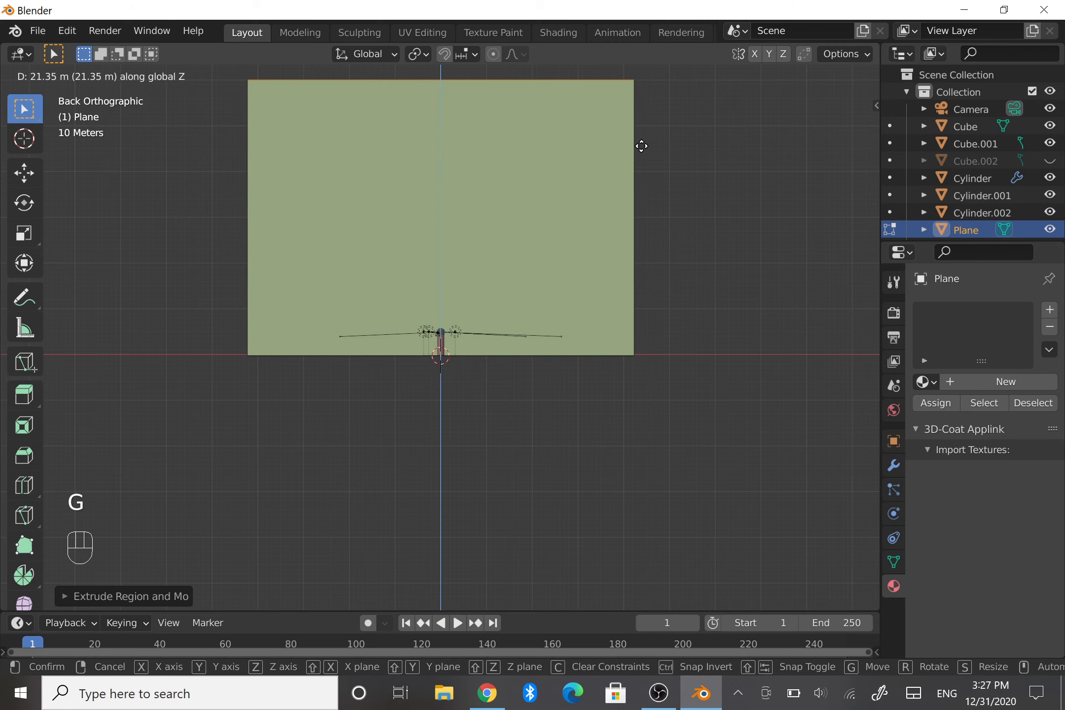
click(641, 146)
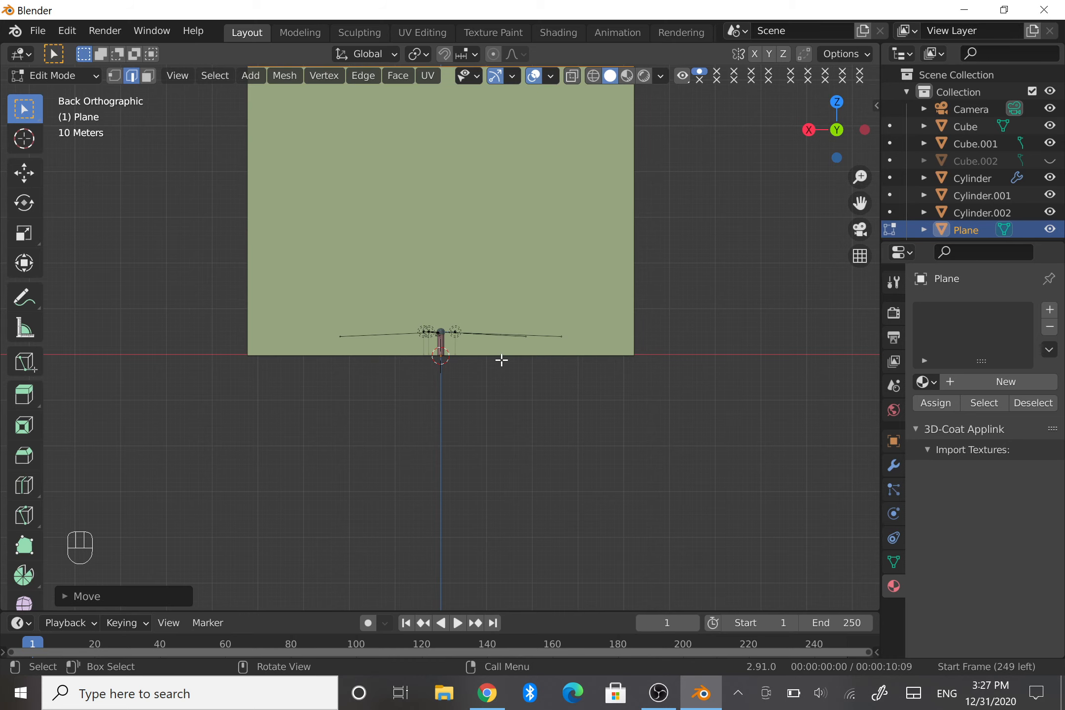
Bevel the edge where the floor meets the back wall with multiple segments to form a smoothly curved backdrop.
middle_drag(502, 360, 616, 375)
key(ctrl+b)
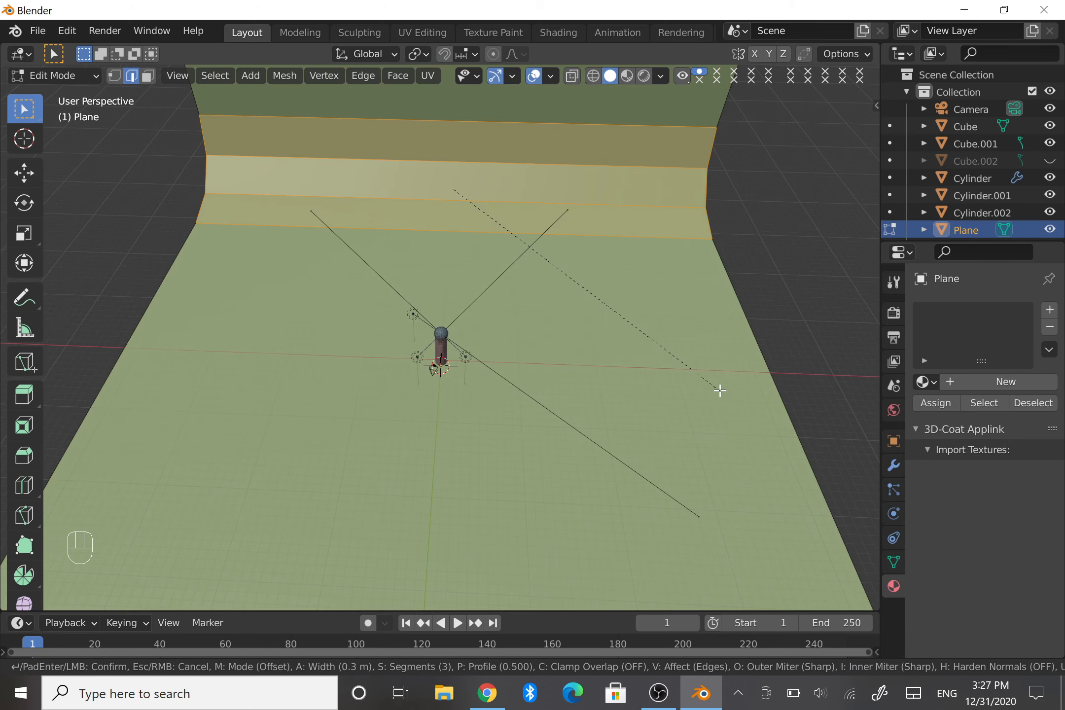
scroll(720, 390, up, 1)
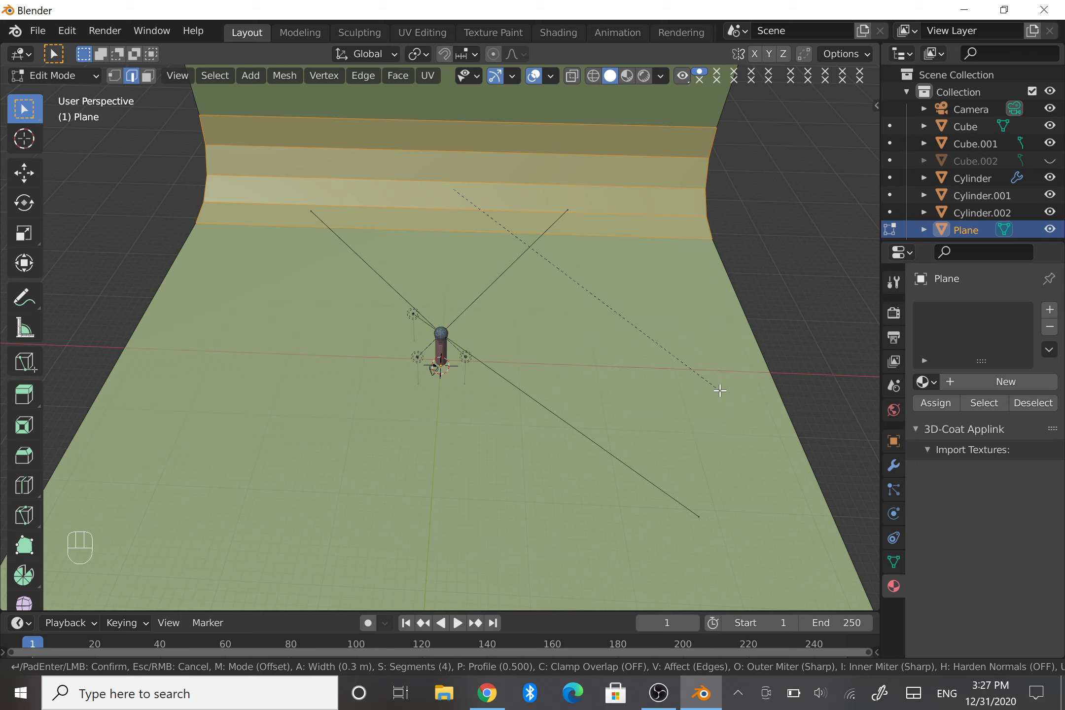
scroll(720, 390, up, 1)
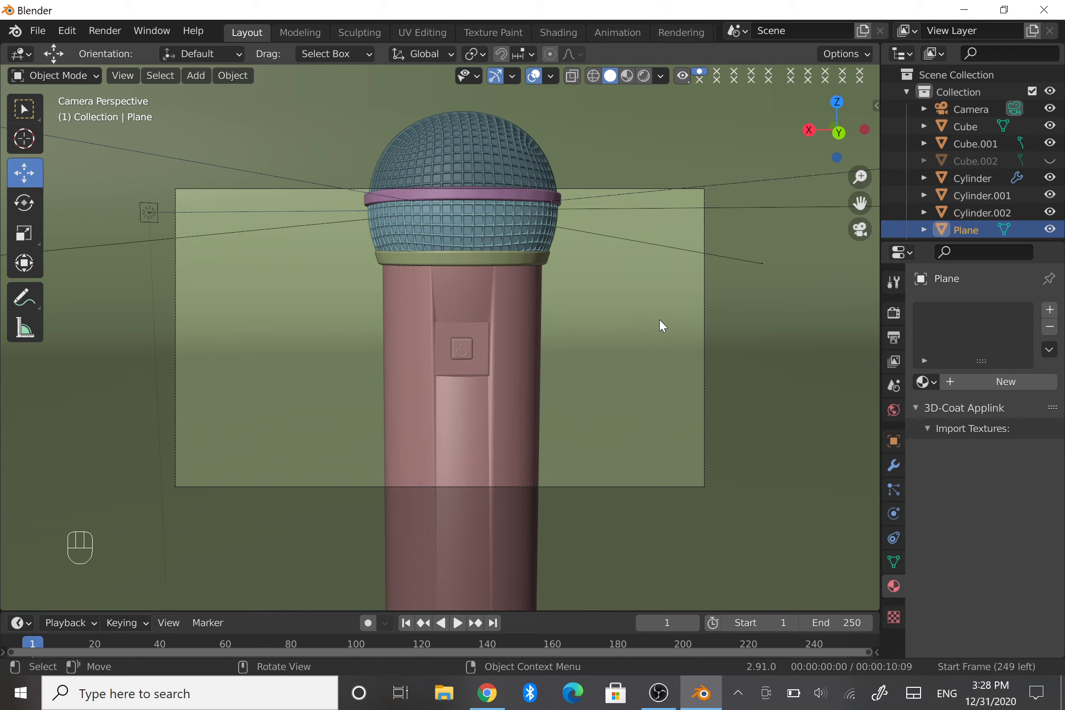
Lock the camera to the view and reframe it so the whole microphone stands centred inside the camera frame.
key(n)
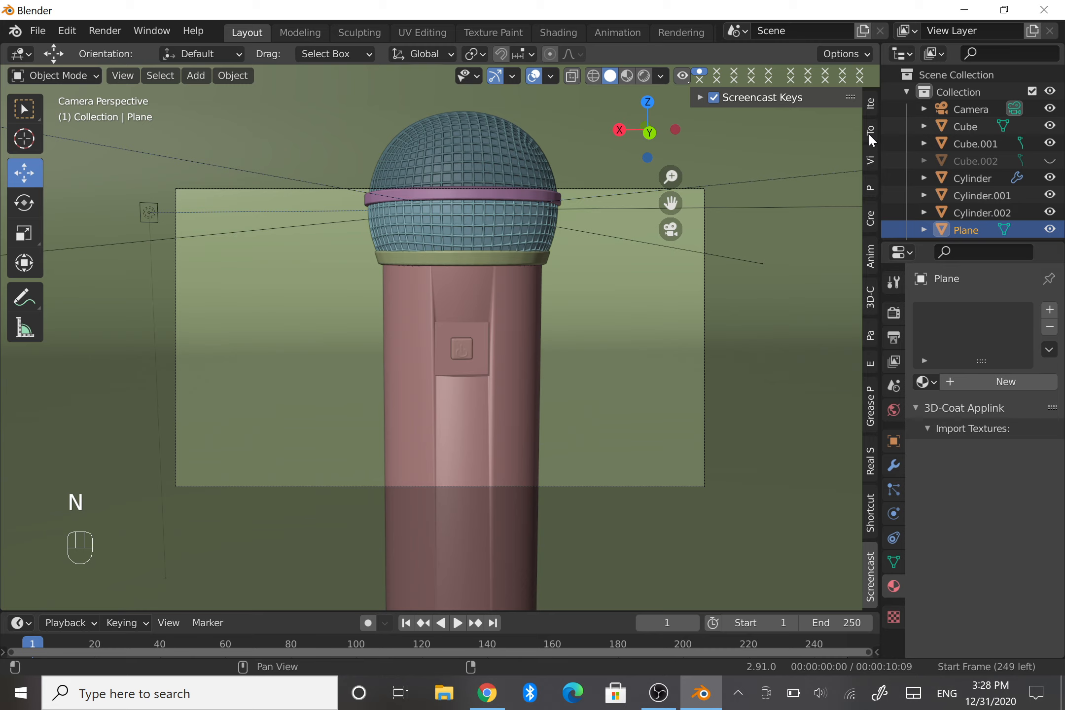
key(n)
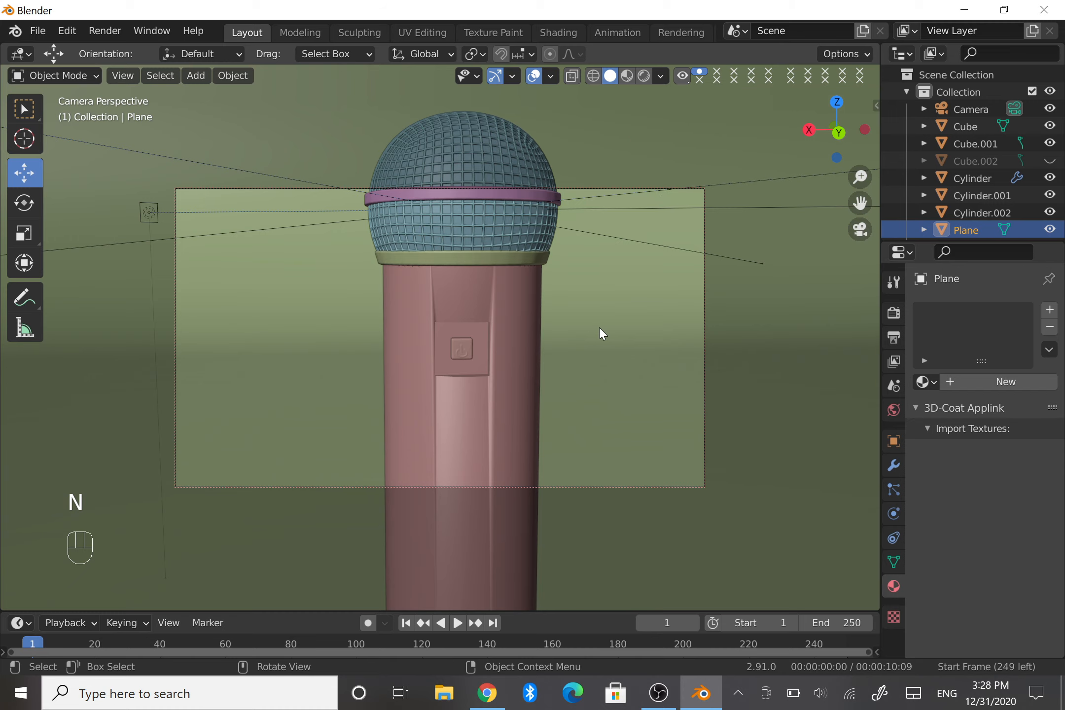
scroll(595, 326, down, 3)
scroll(590, 326, down, 3)
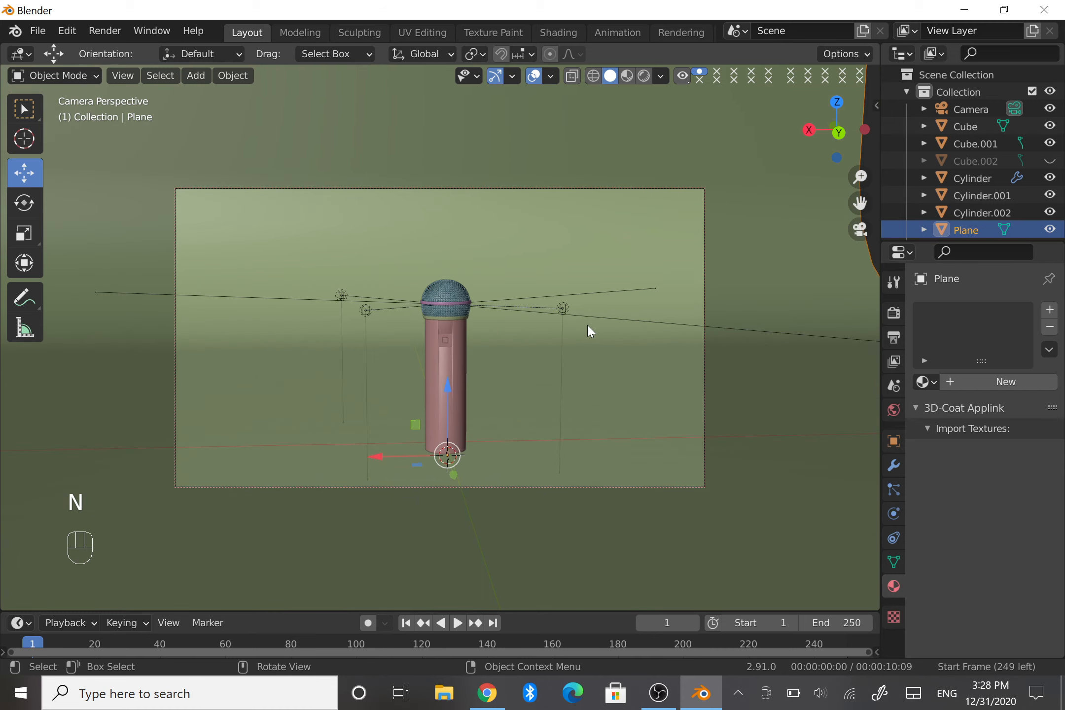
scroll(587, 326, up, 3)
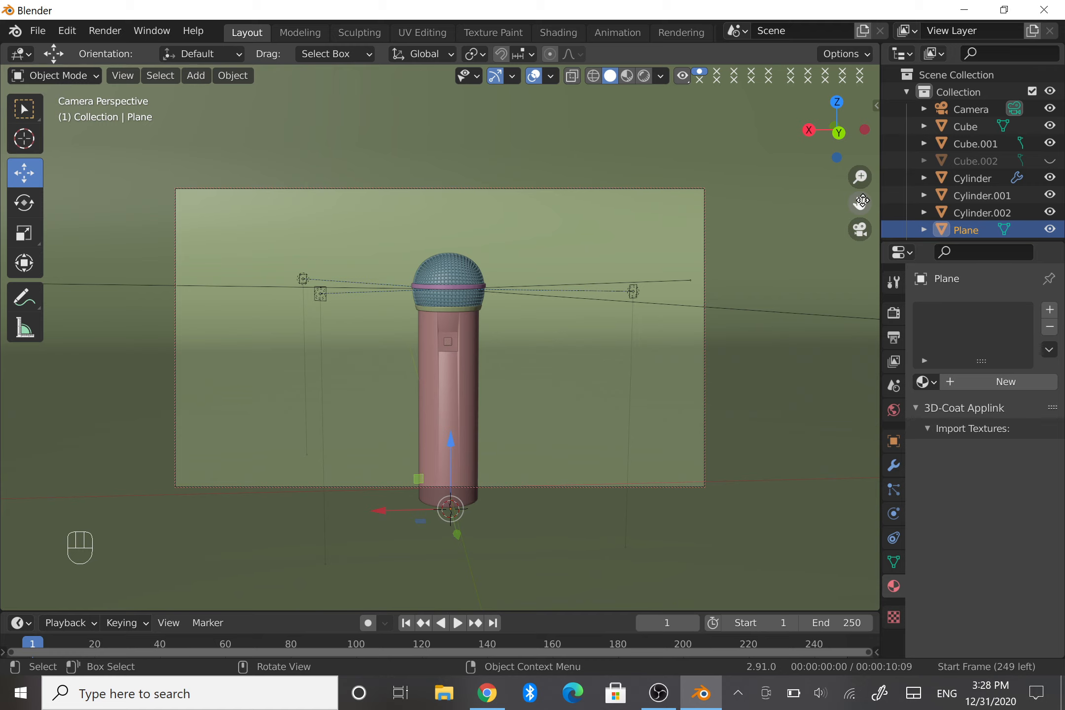
drag(862, 201, 869, 209)
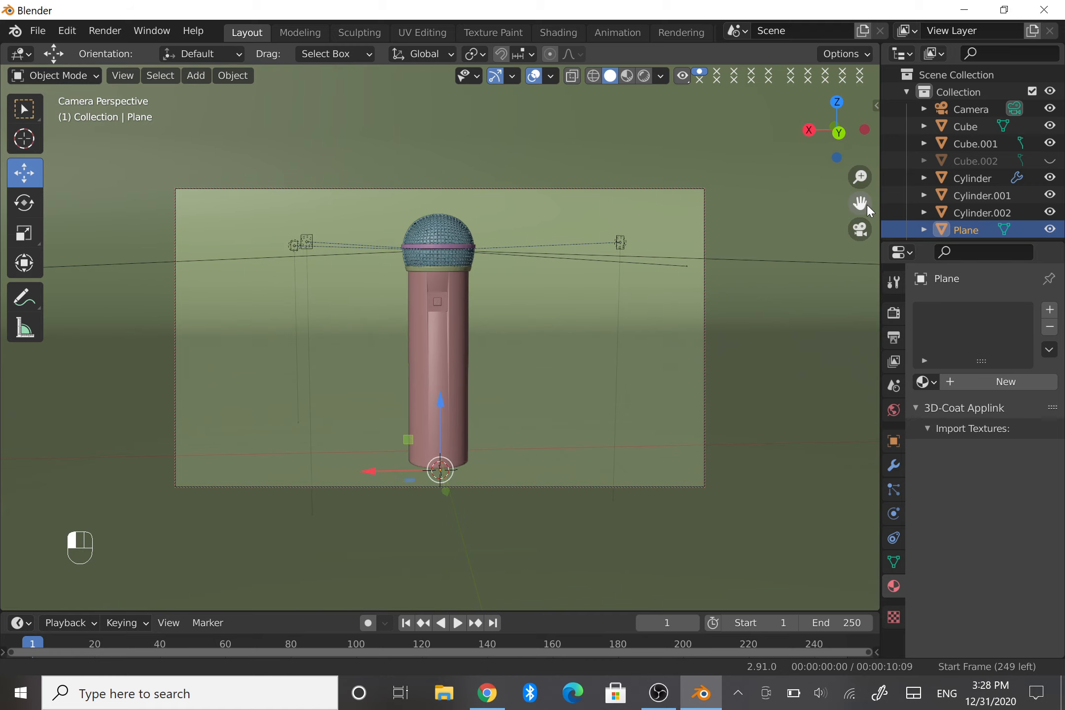